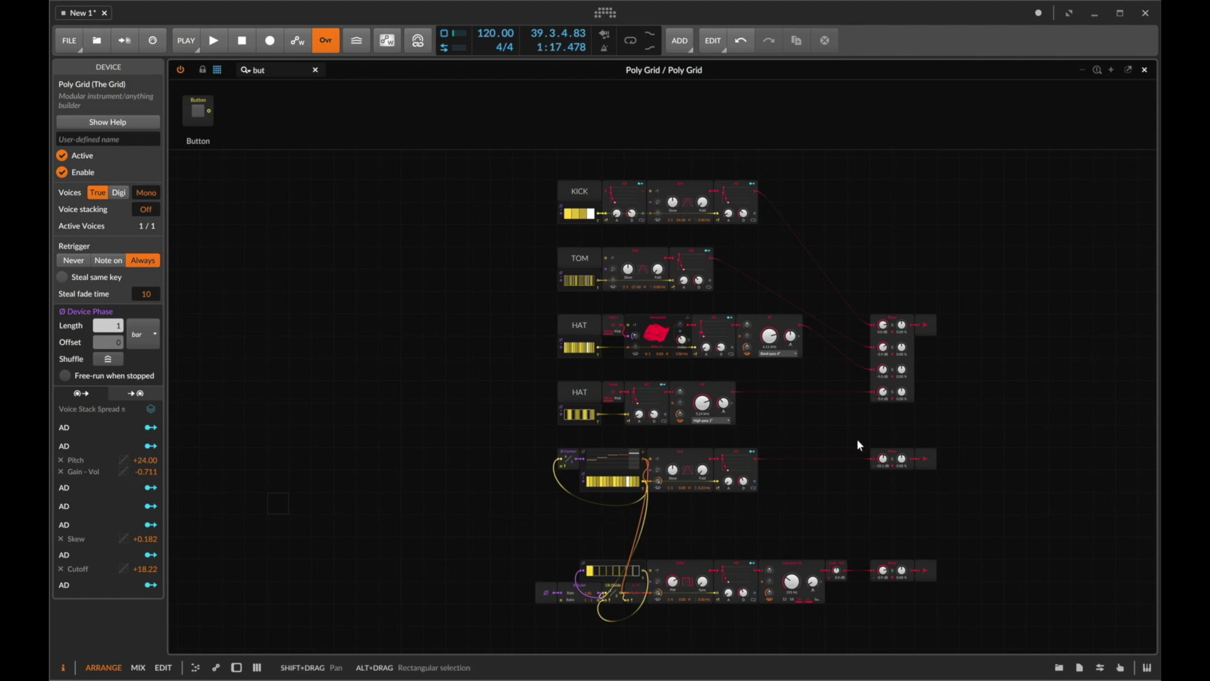
Step: Audition the patch, then move the fifth voice row slightly lower
key(space)
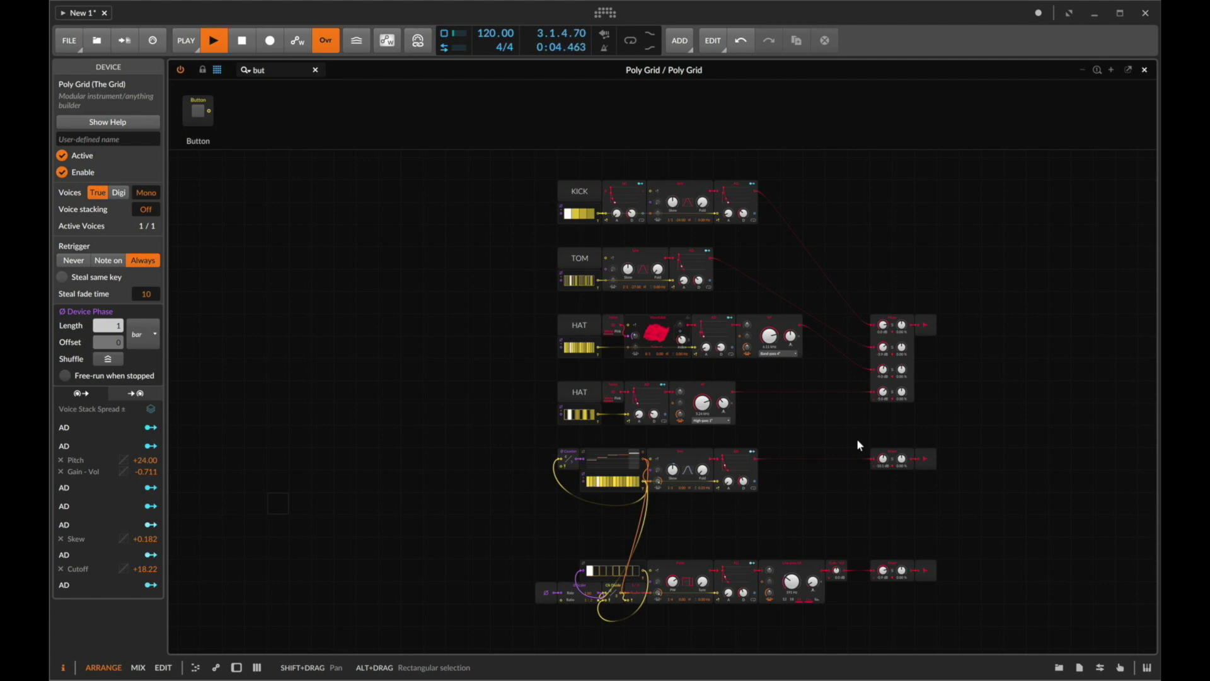
key(space)
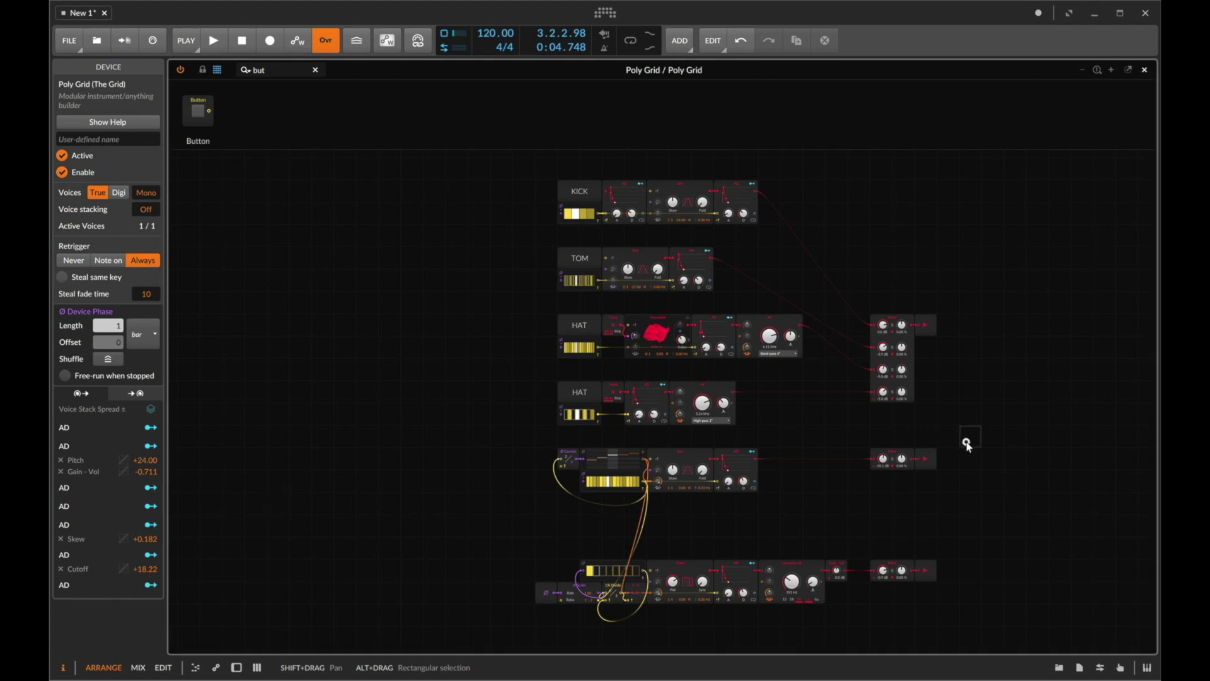
click(894, 455)
drag(680, 456, 680, 479)
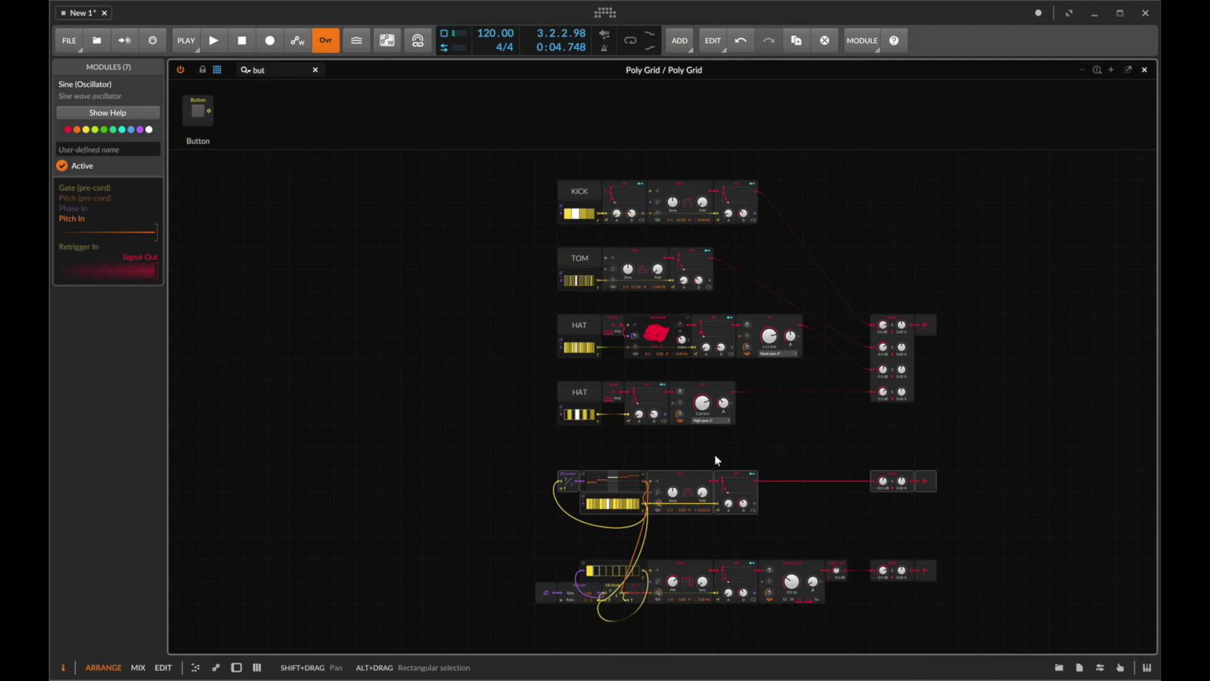
Step: Clear the module search and show the Delay module category
click(266, 69)
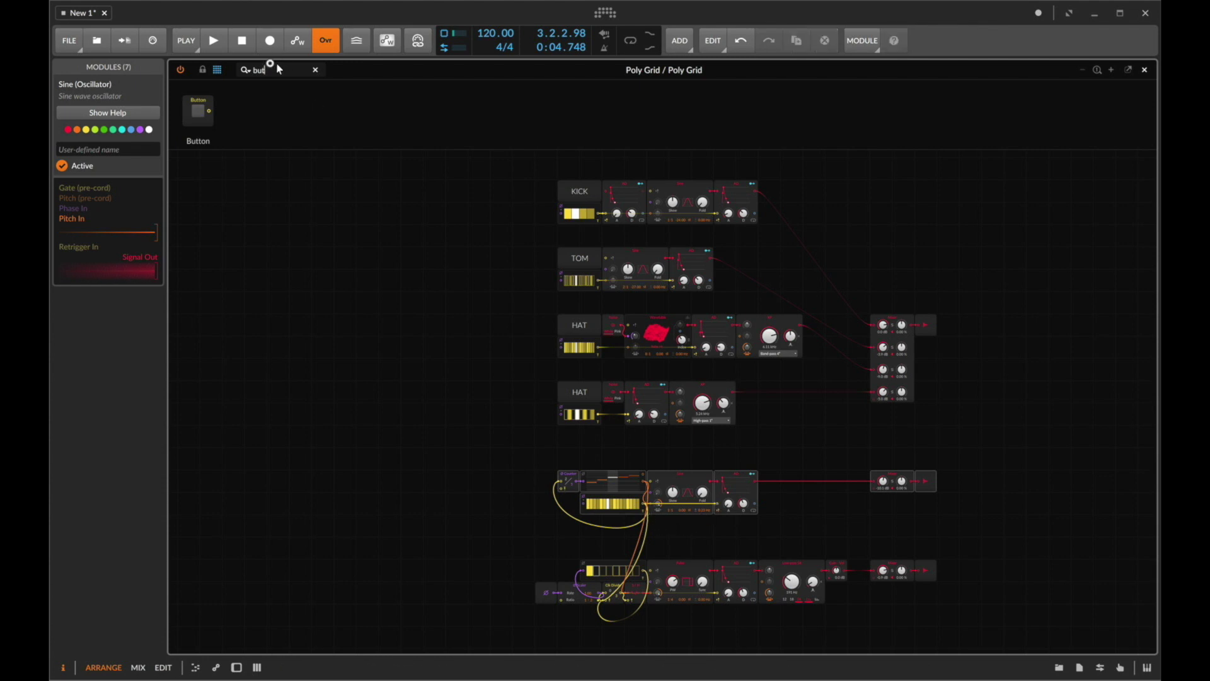
key(Escape)
click(292, 124)
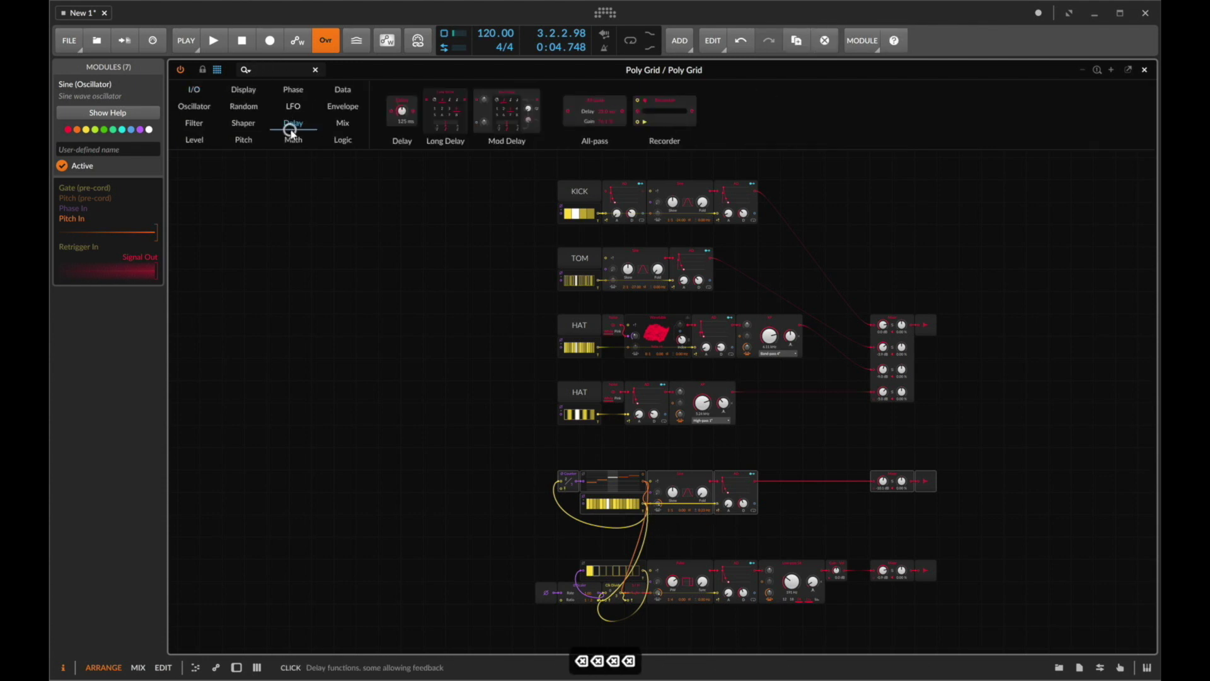
click(799, 444)
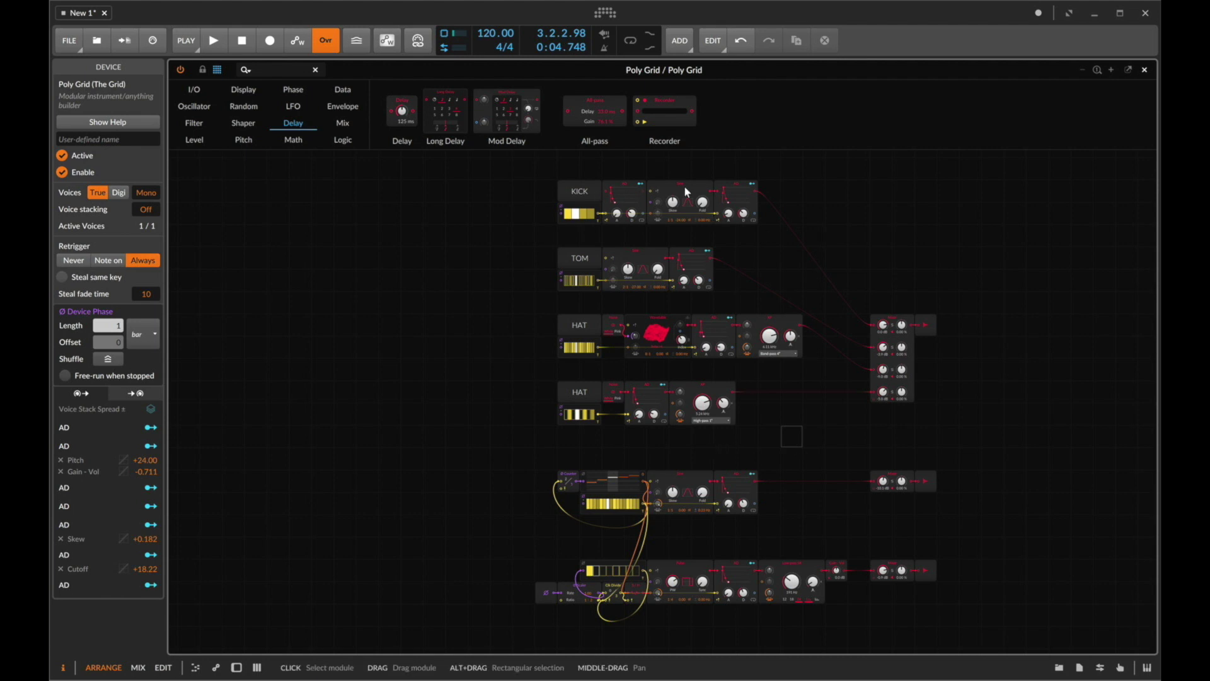
click(1144, 70)
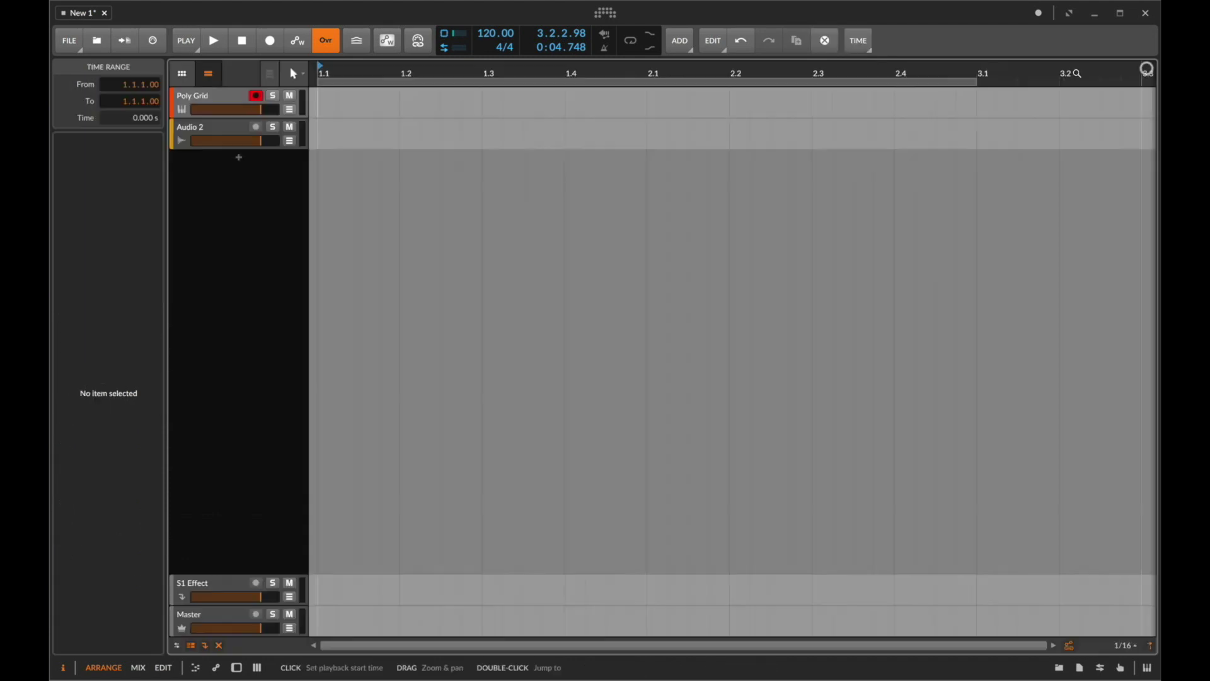
click(205, 98)
double_click(205, 98)
click(286, 514)
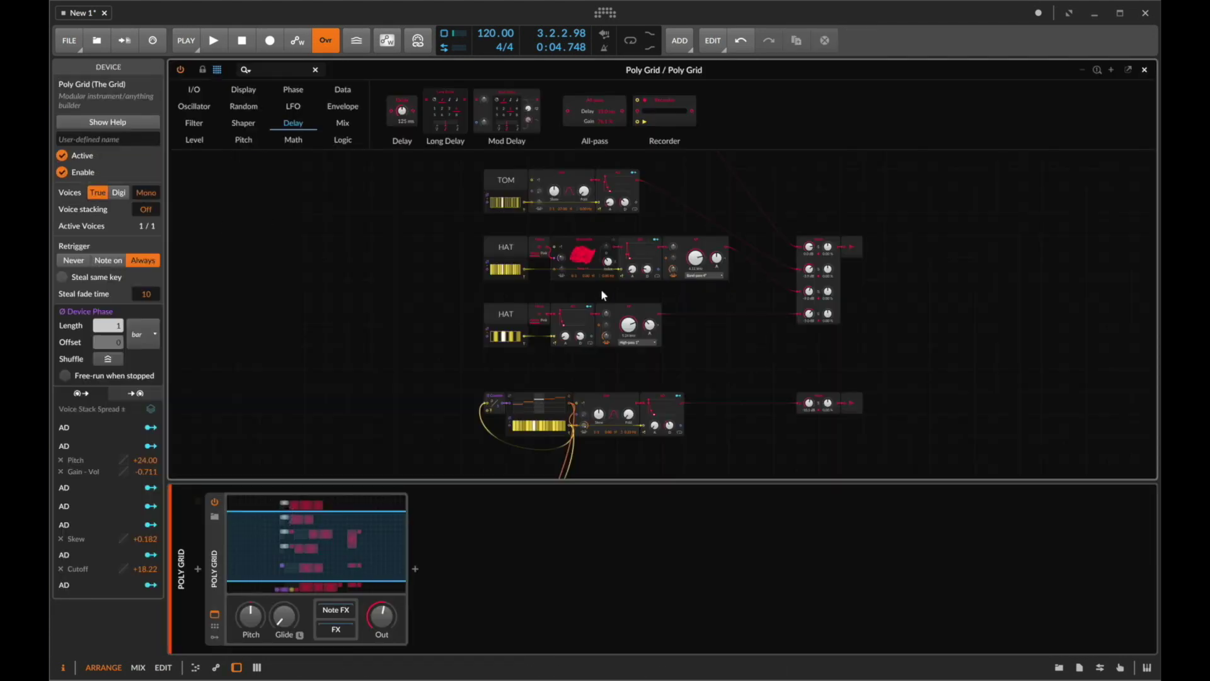
key(d)
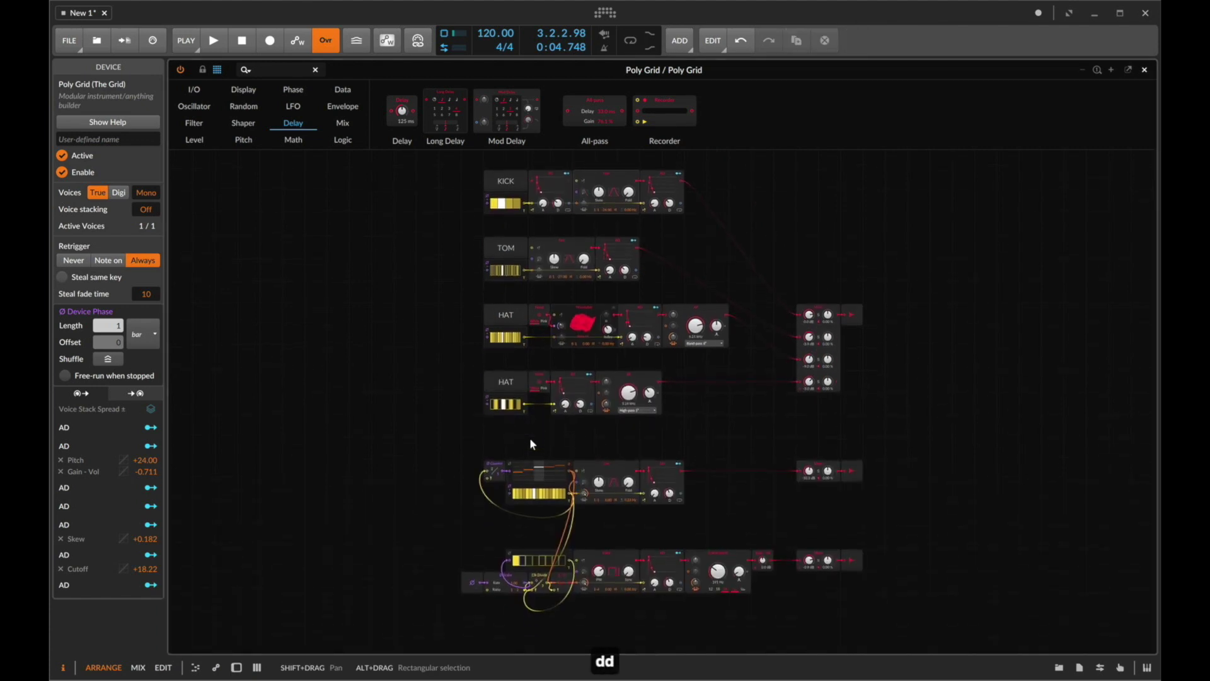
scroll(530, 438, up, 1)
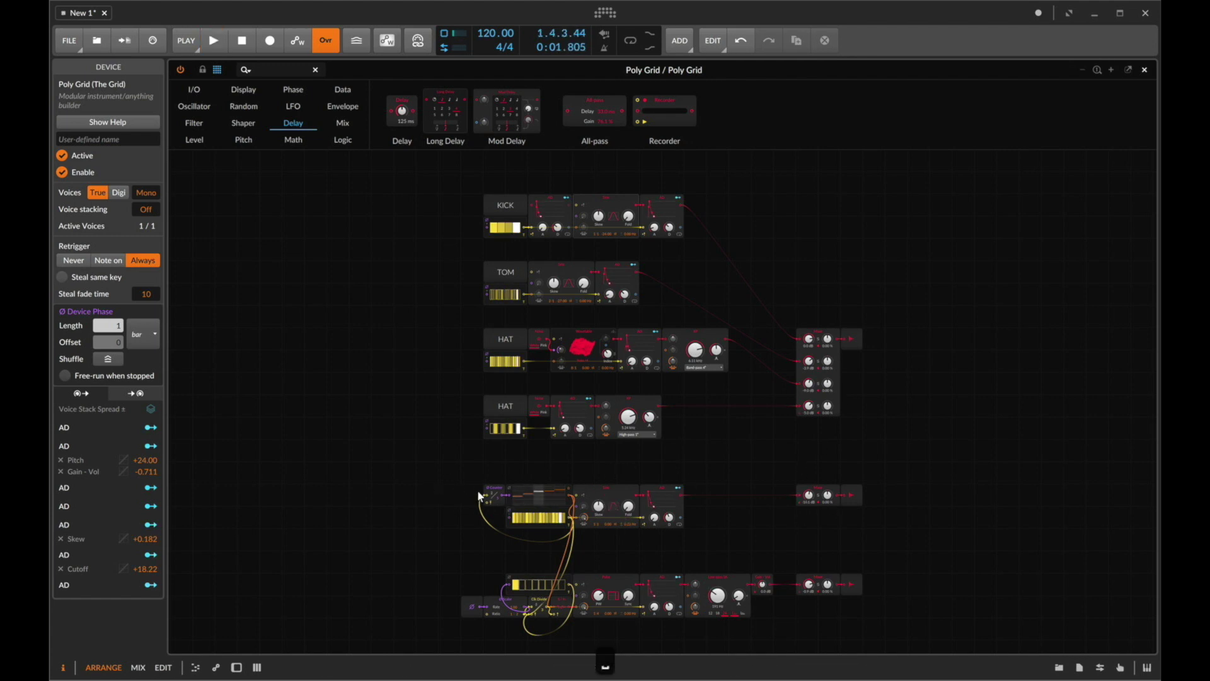
click(857, 342)
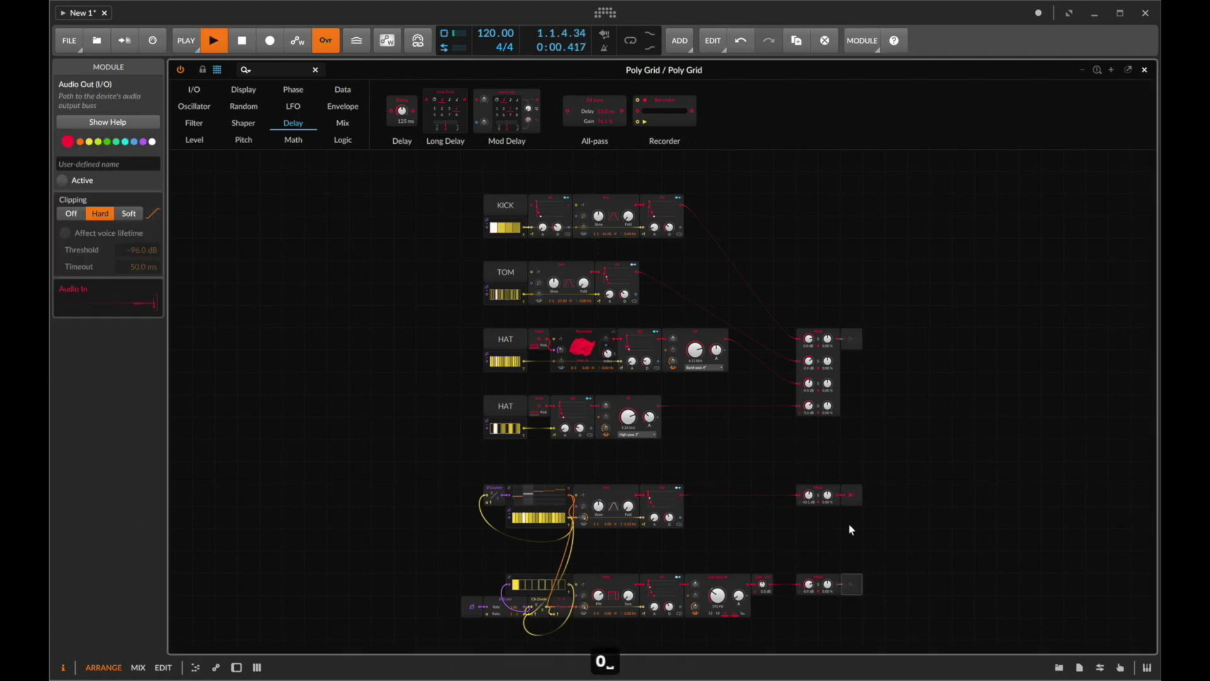
click(784, 518)
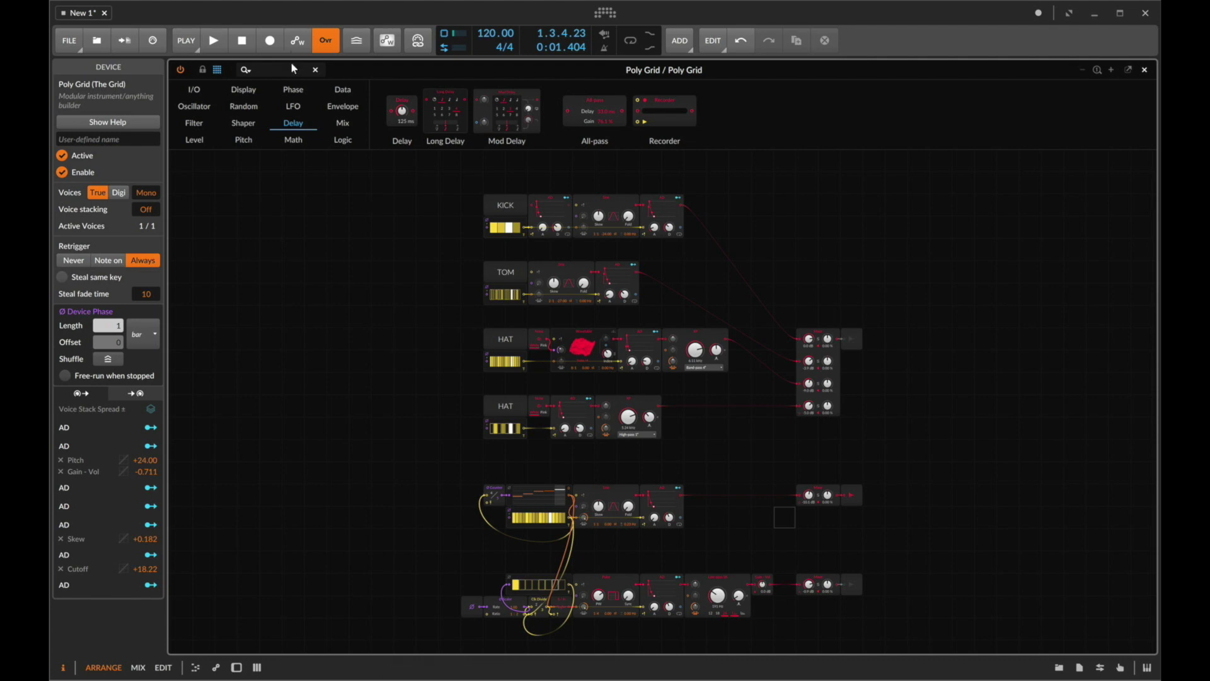
scroll(778, 386, up, 2)
scroll(757, 417, up, 3)
scroll(757, 418, up, 5)
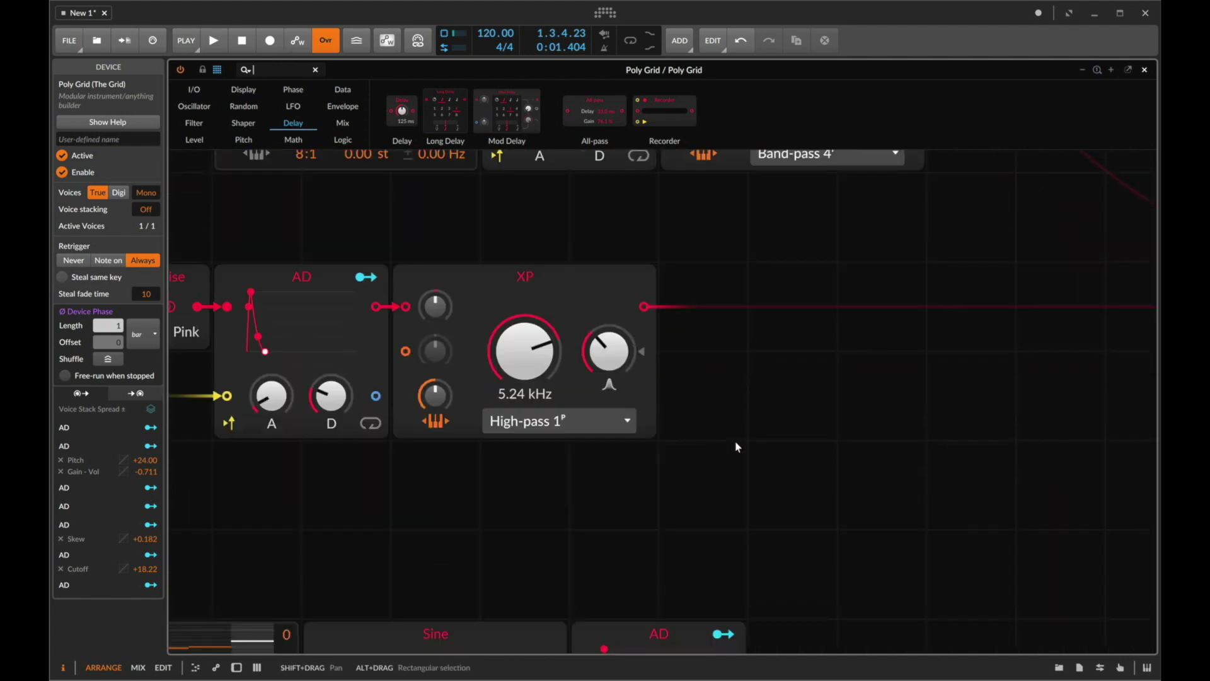
scroll(737, 447, down, 3)
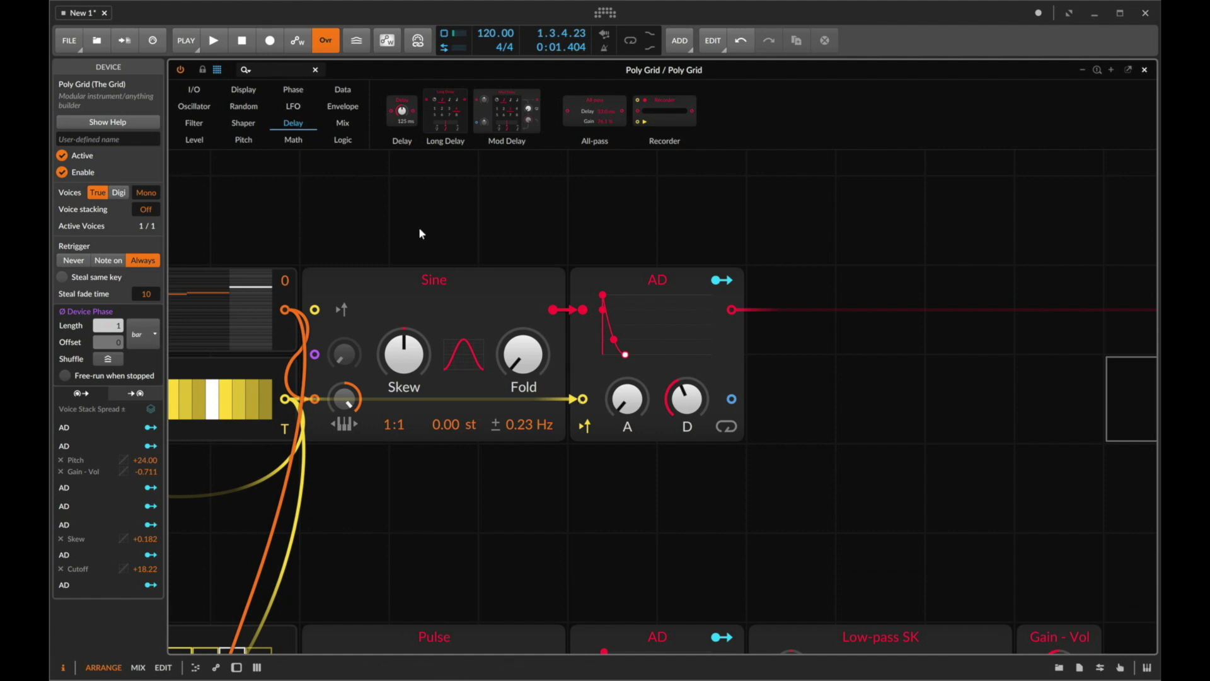
text(ster)
Step: Place a Stereo Split module on the canvas and shift the Mixer module left
mouse_move(270, 111)
mouse_down()
mouse_move(818, 244)
mouse_move(762, 308)
mouse_move(731, 308)
mouse_move(838, 354)
mouse_move(854, 370)
mouse_move(851, 399)
mouse_up()
scroll(756, 402, right, 3)
scroll(700, 359, right, 5)
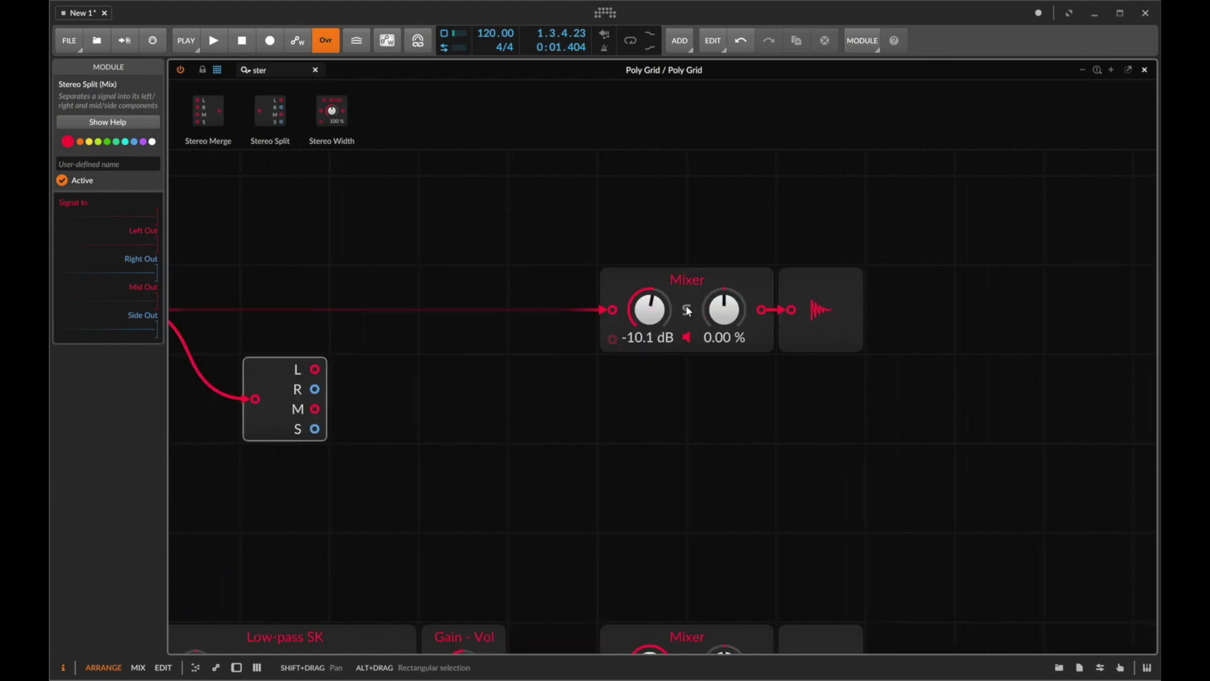
scroll(527, 381, left, 5)
mouse_move(930, 281)
mouse_down()
mouse_move(753, 280)
mouse_move(870, 280)
mouse_up()
scroll(430, 305, left, 3)
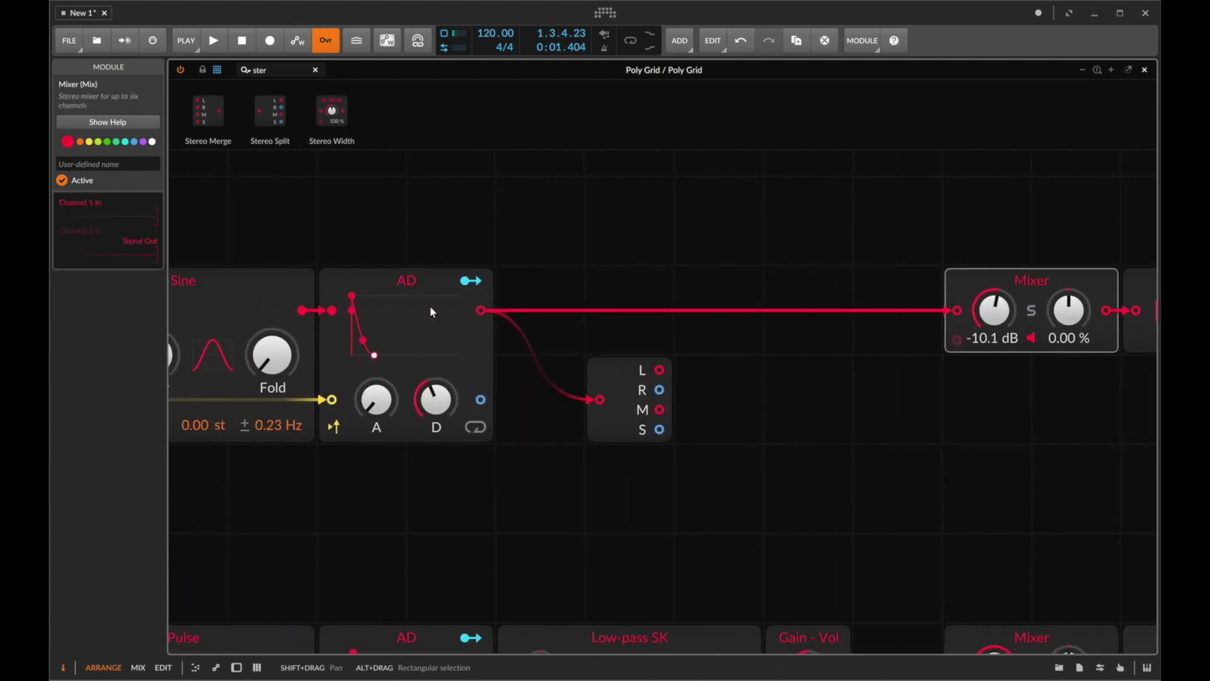
click(618, 416)
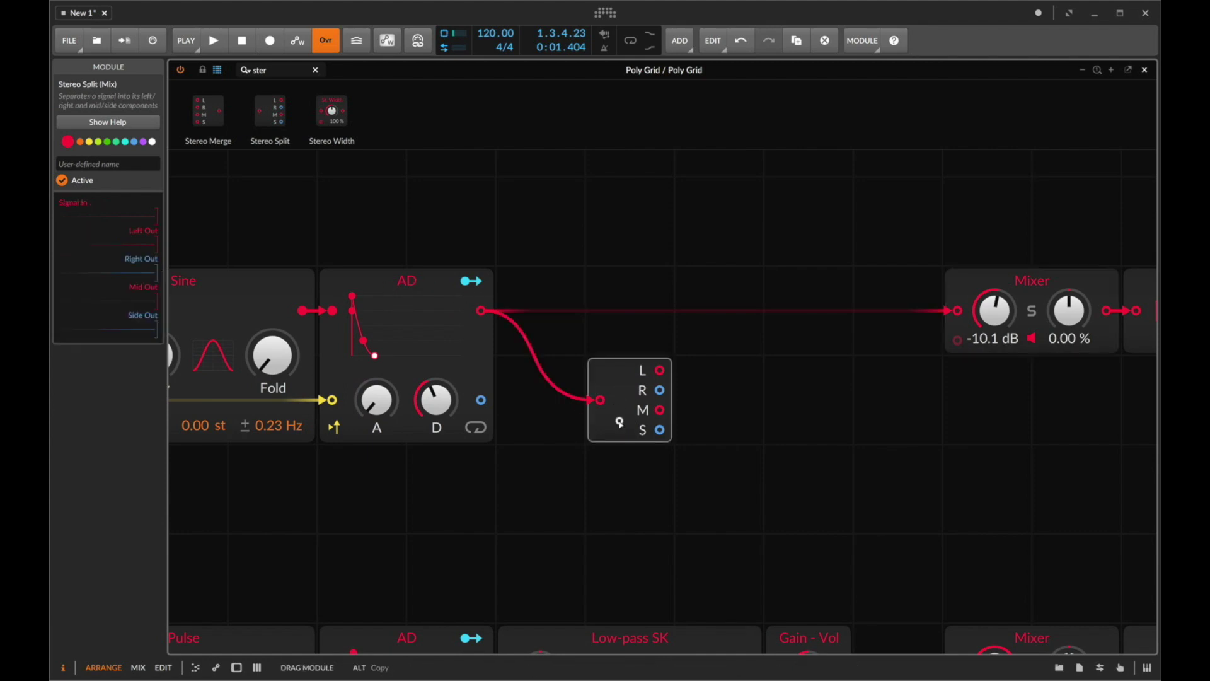
double_click(284, 76)
text(mod)
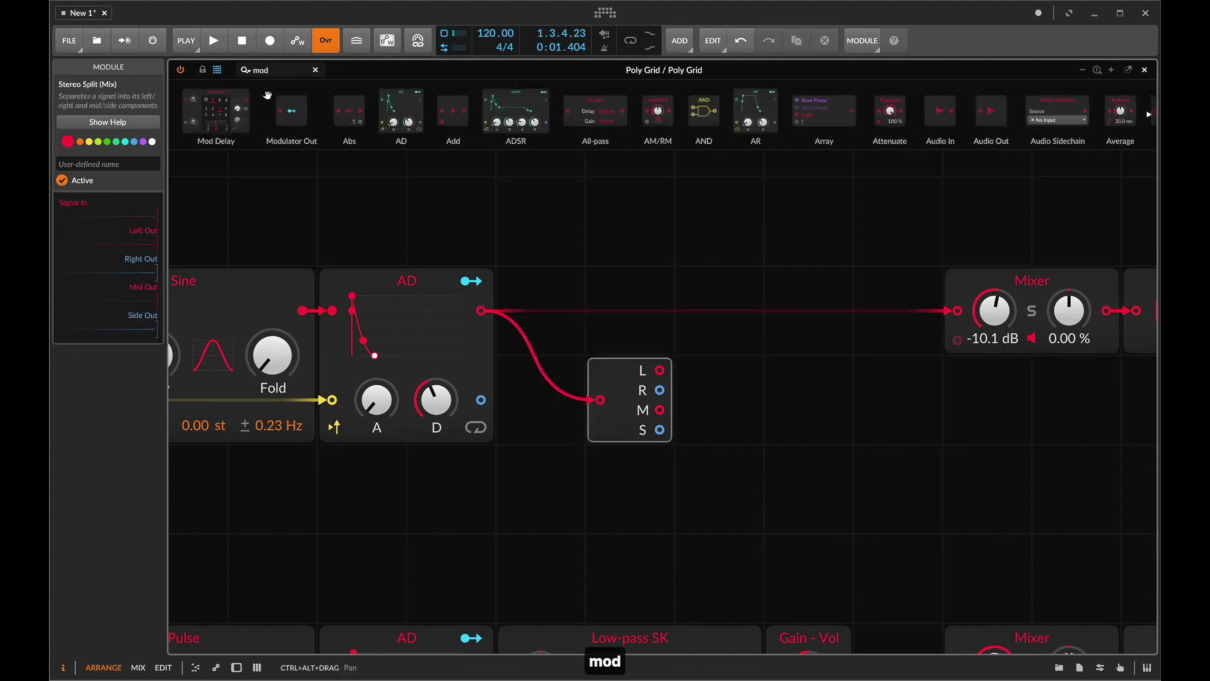
Step: Add two Modulator Out modules, fed by the Stereo Split's left and right outputs
drag(422, 157, 719, 312)
click(735, 341)
key(super+d)
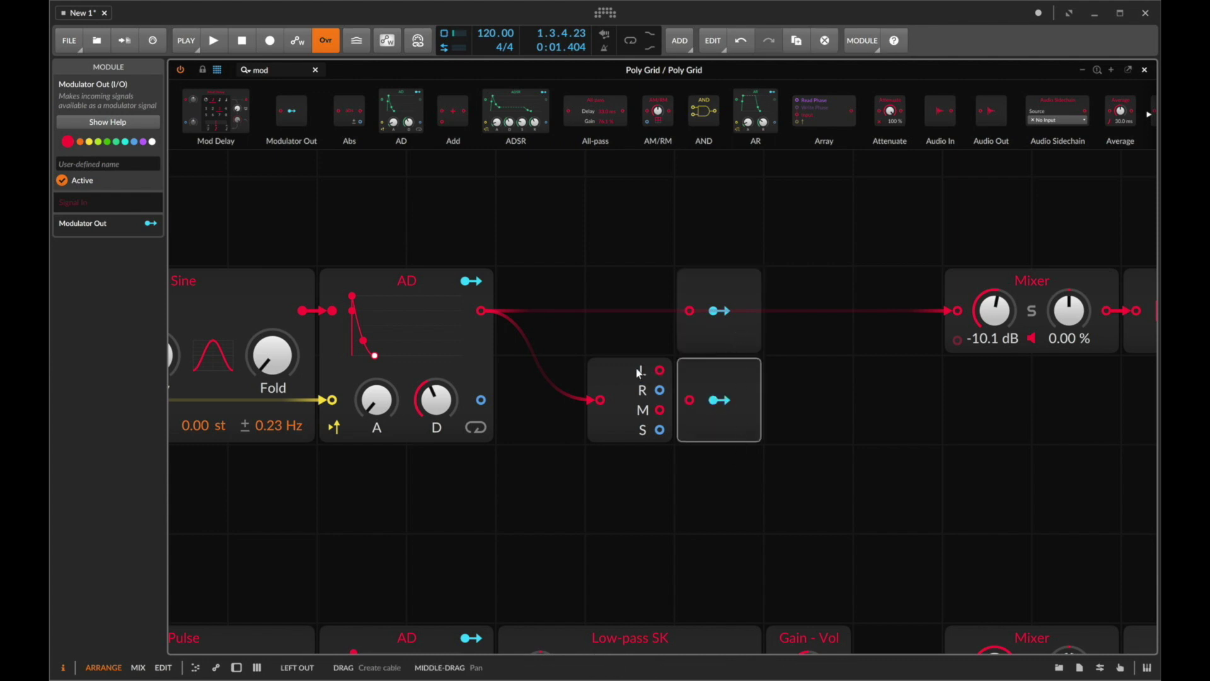
drag(659, 369, 690, 319)
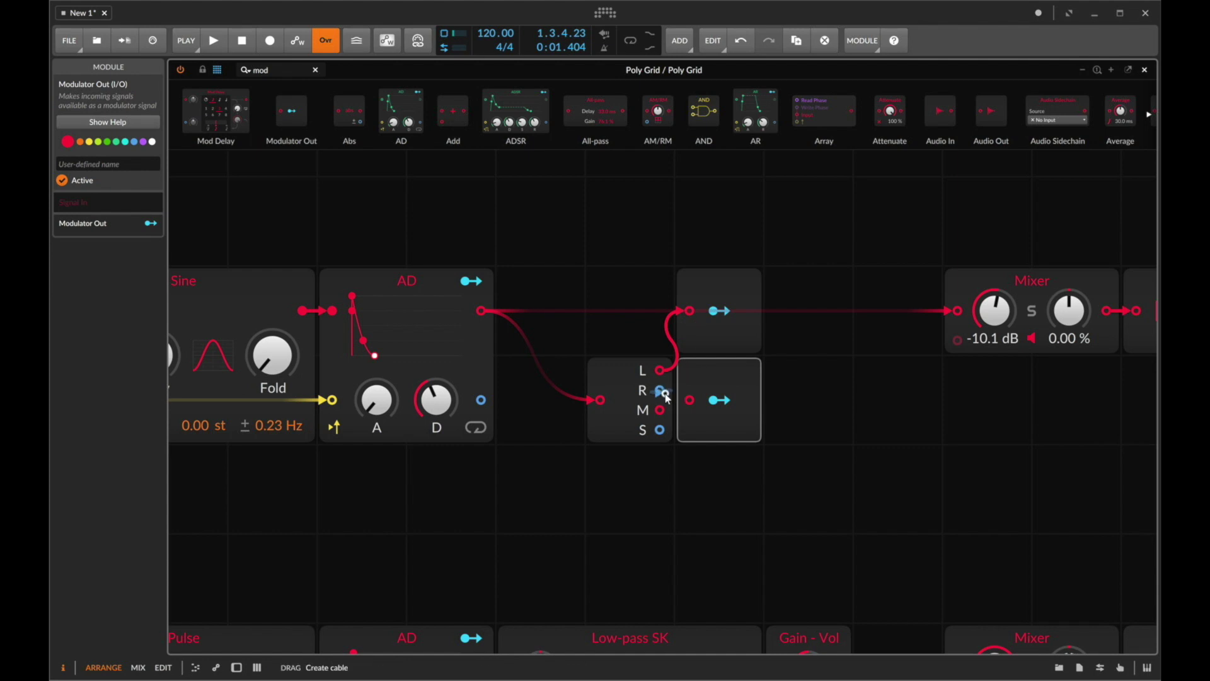
drag(662, 392, 690, 400)
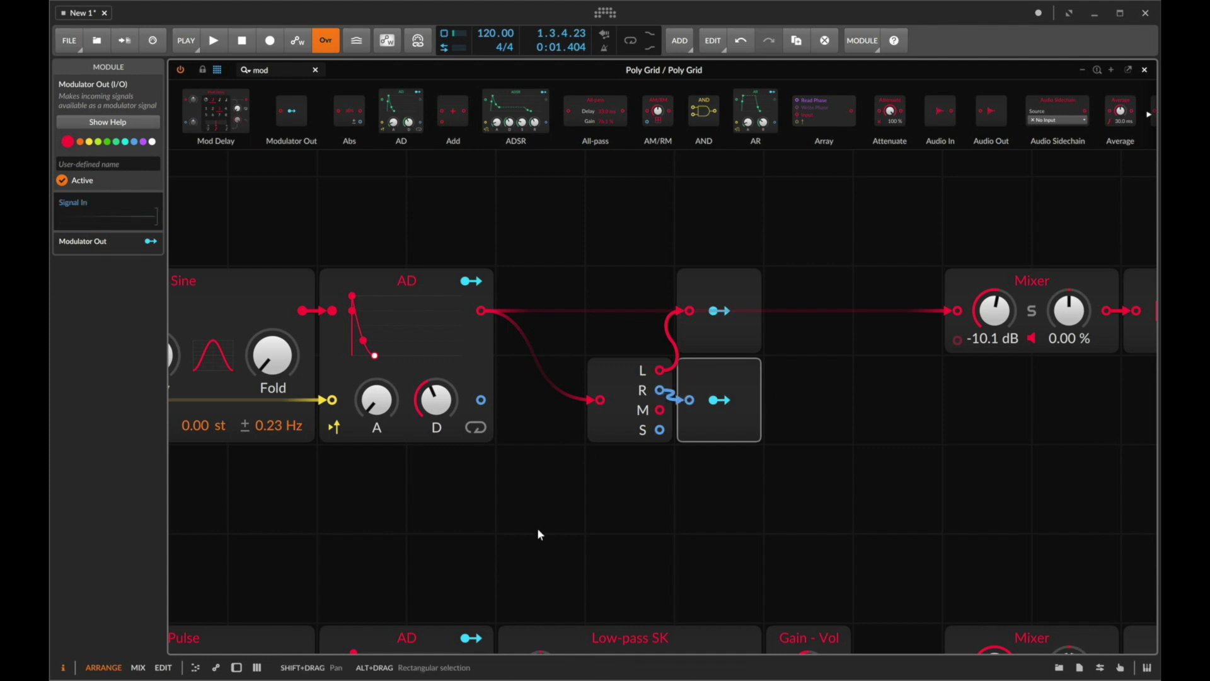
Step: Audition the patch and show the track's device chain
key(space)
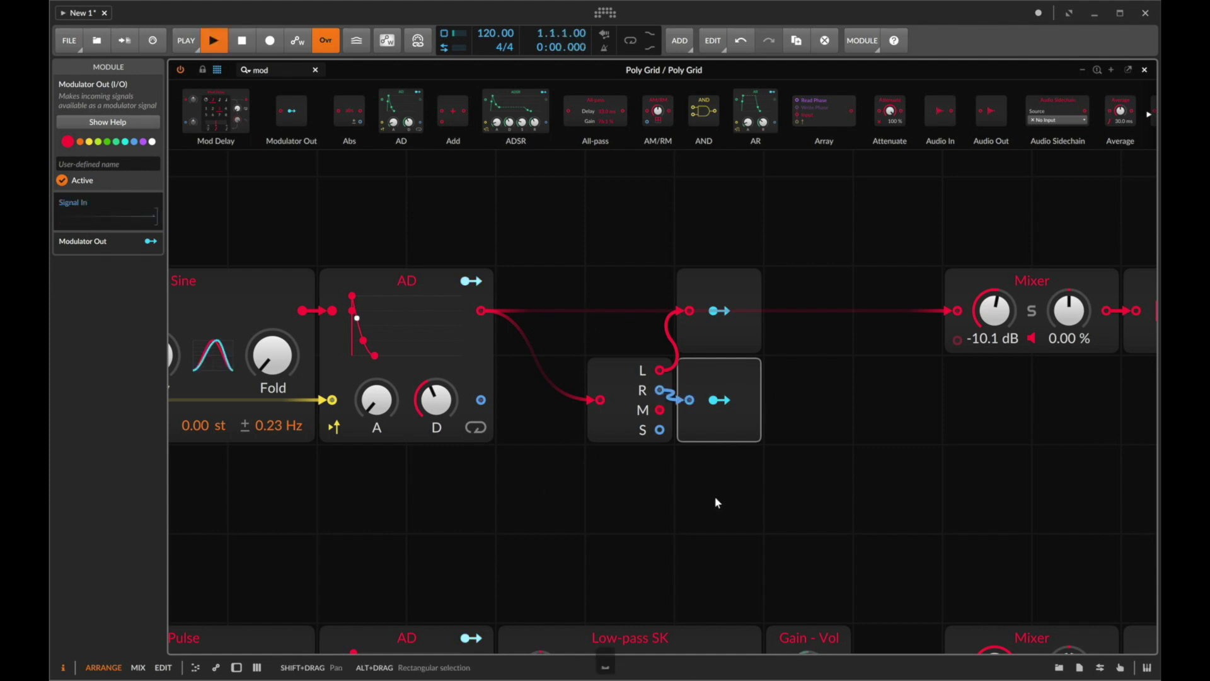
key(space)
key(d)
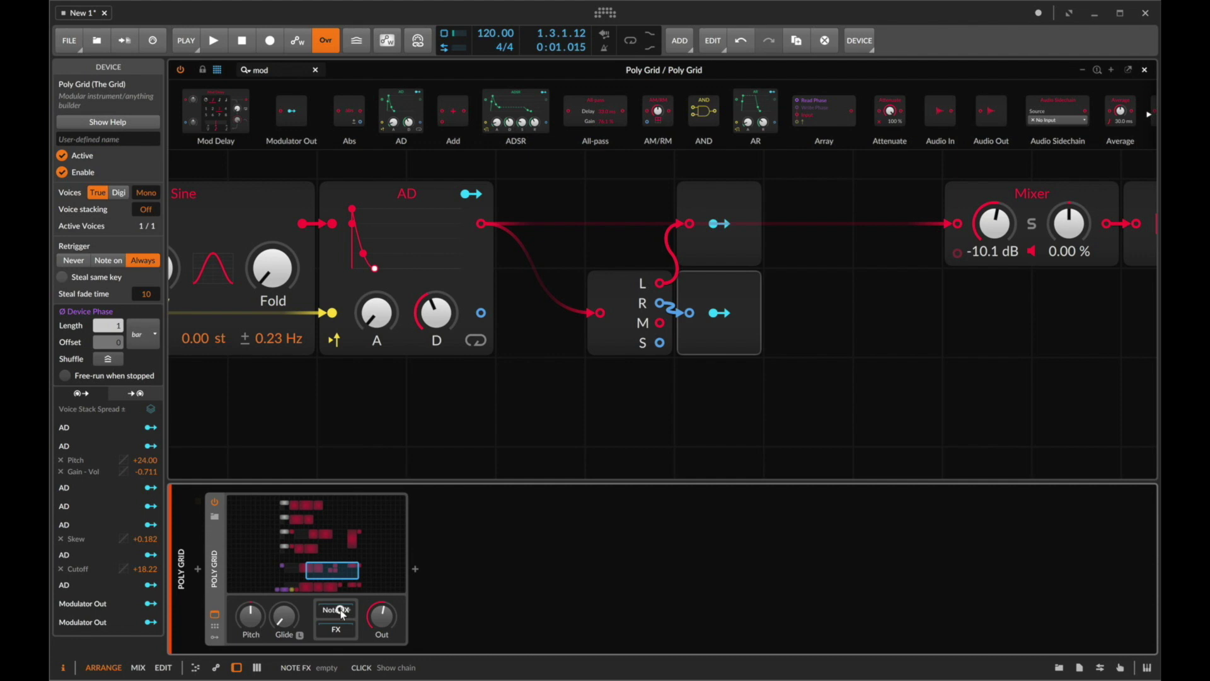
Step: Insert an FX Layer after Poly Grid and rename its first layer to 'Arp FX'
click(414, 569)
text(lay)
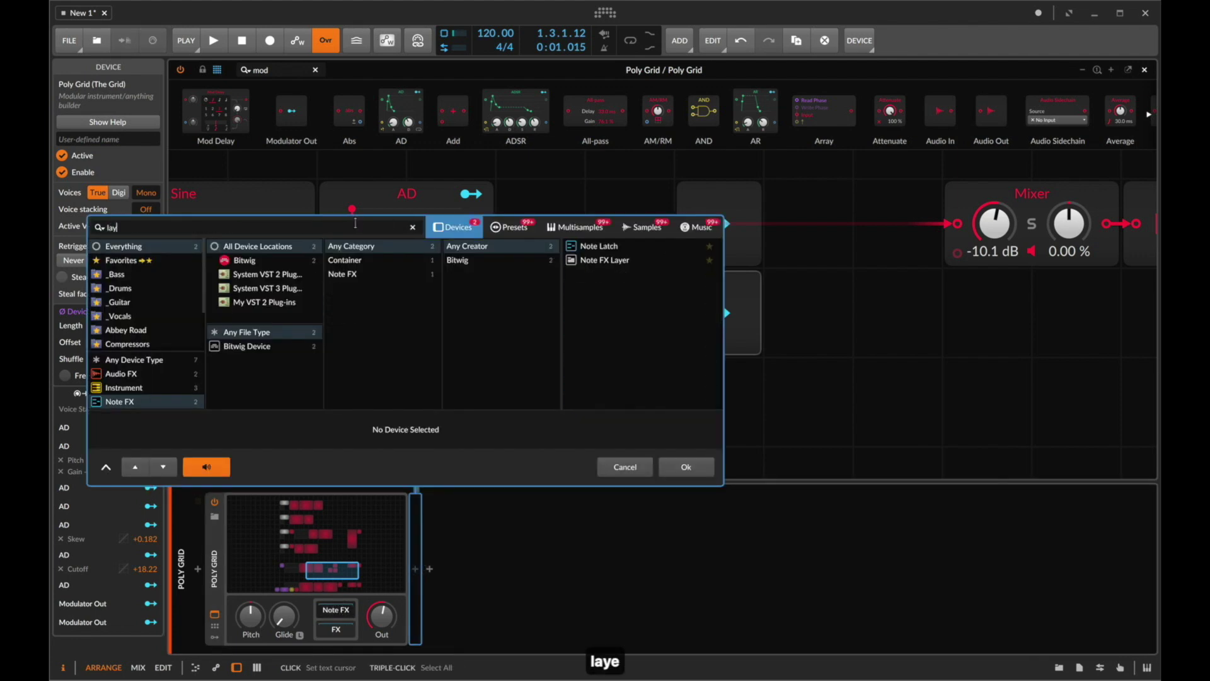
text(er)
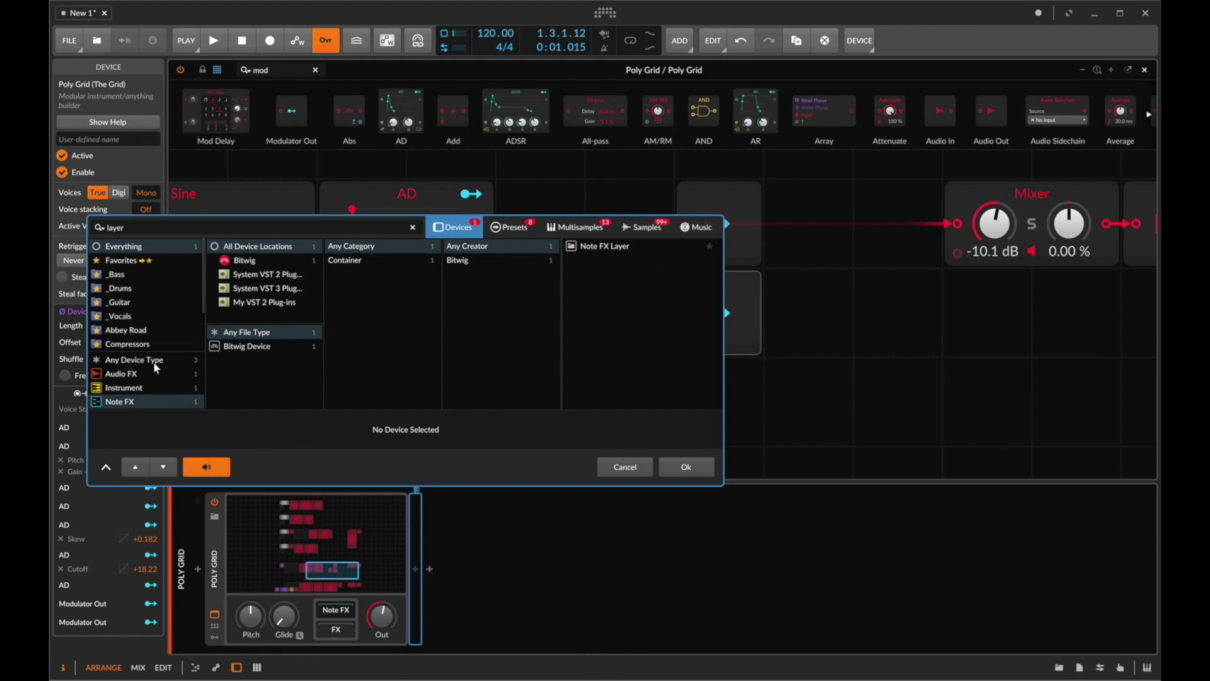
click(152, 359)
double_click(596, 246)
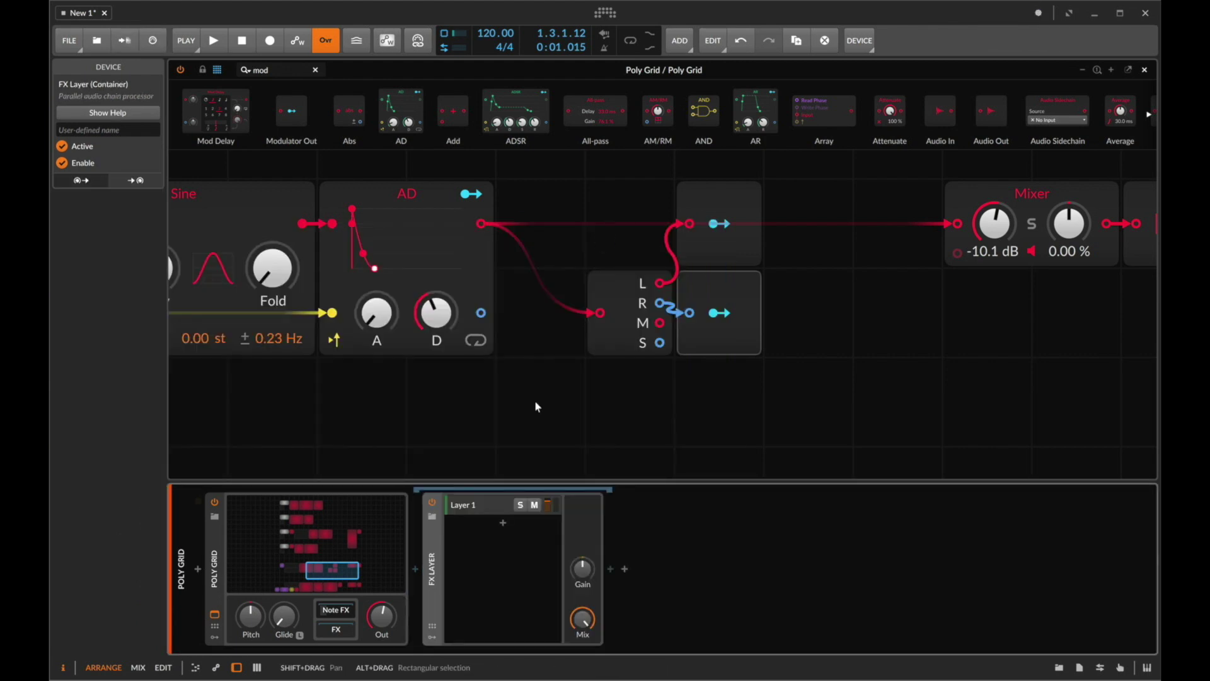
click(468, 502)
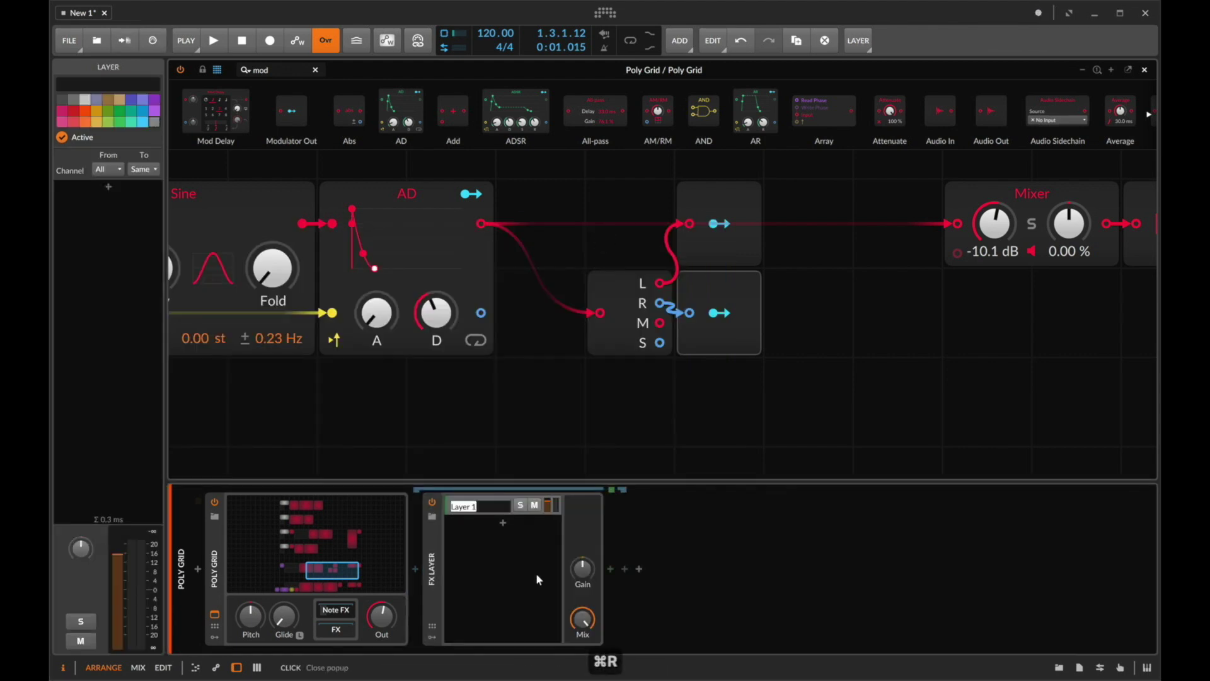
text(Arp)
key(Return)
text(X)
key(Return)
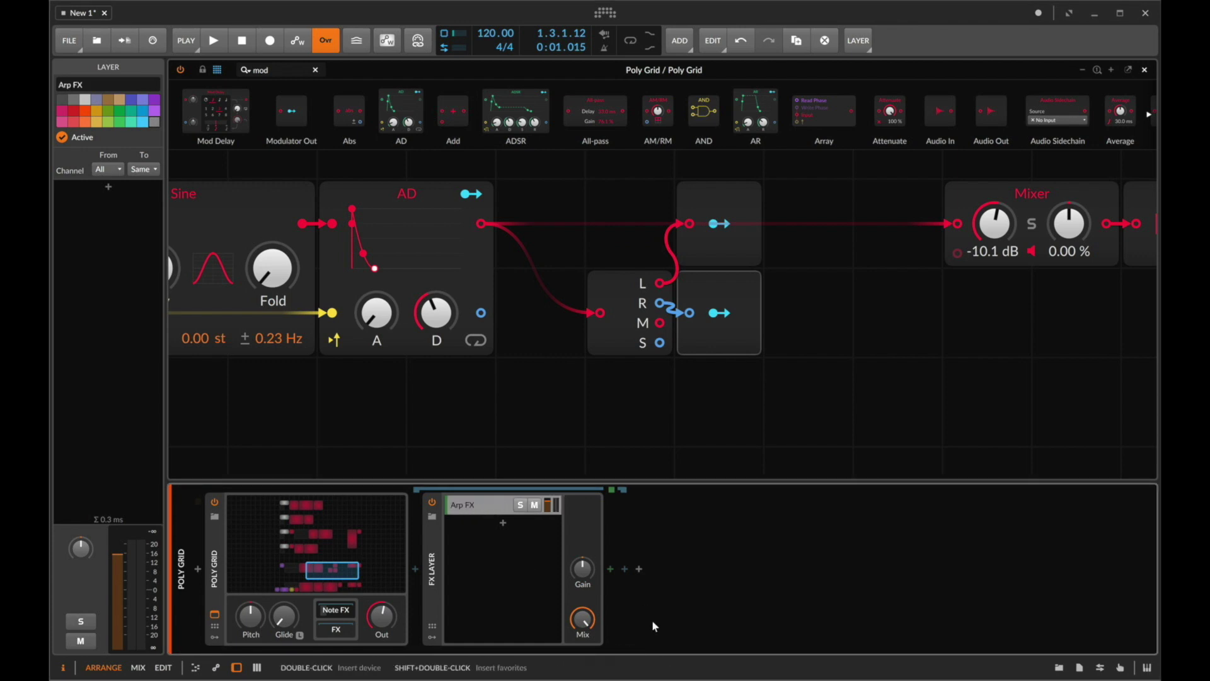
Step: Insert a Stereo Split after FX Layer, with a DC Offset in its left chain
click(611, 569)
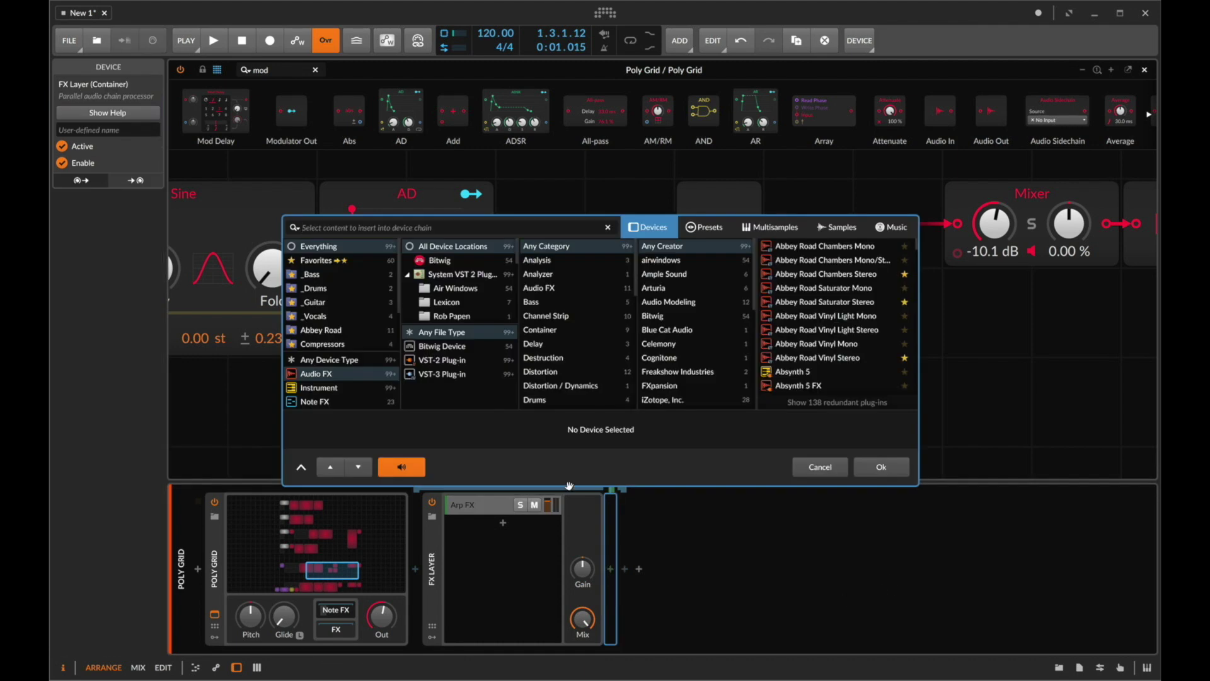
text(stereo)
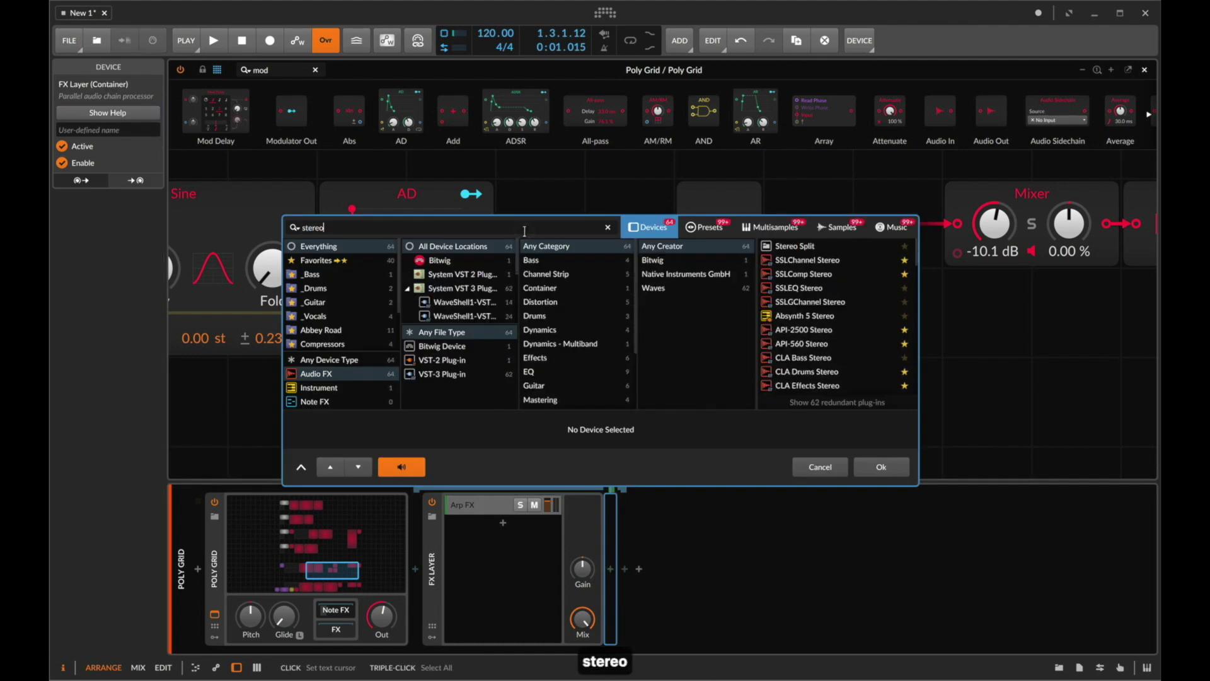
key(Return)
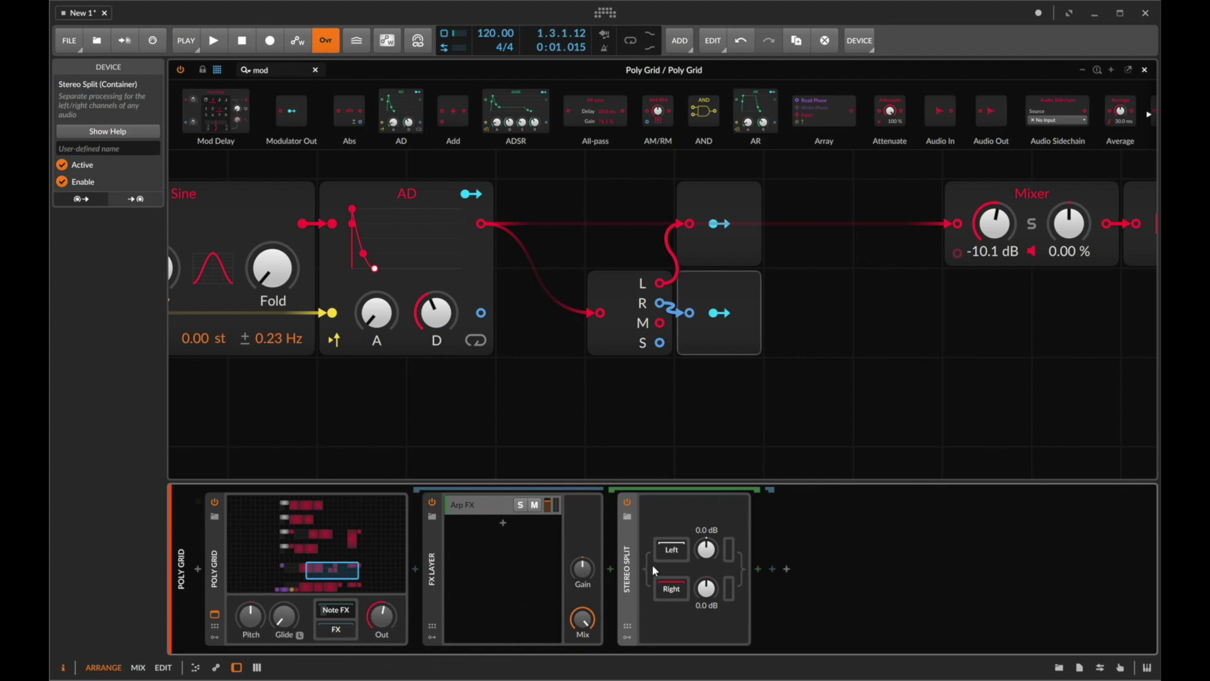
click(670, 552)
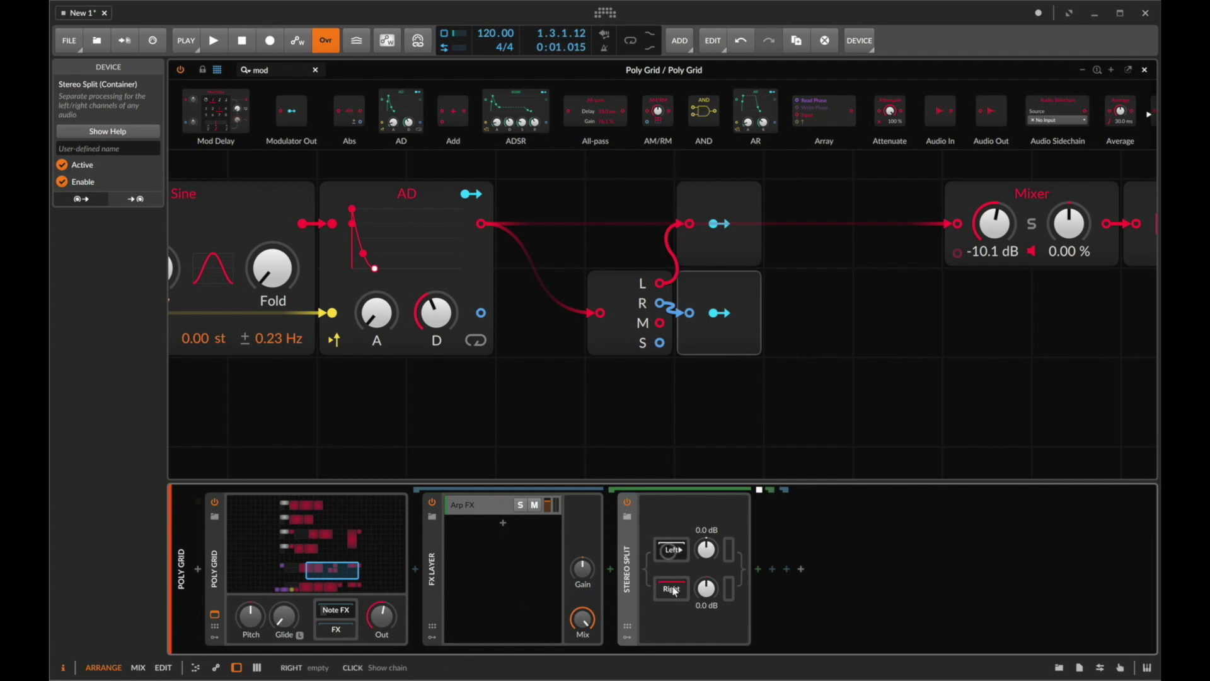
click(758, 568)
text(dc)
key(Down)
key(Return)
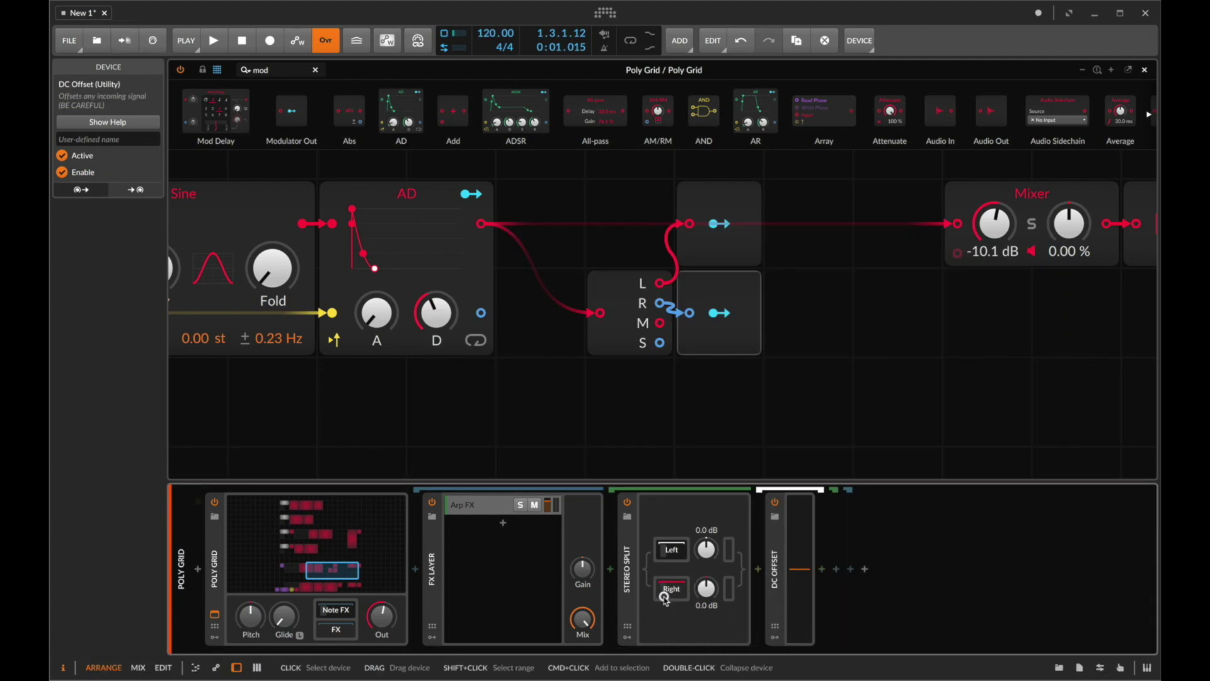
Step: Map the Modulator Out to the full DC Offset range, then collapse Stereo Split
click(670, 551)
click(669, 551)
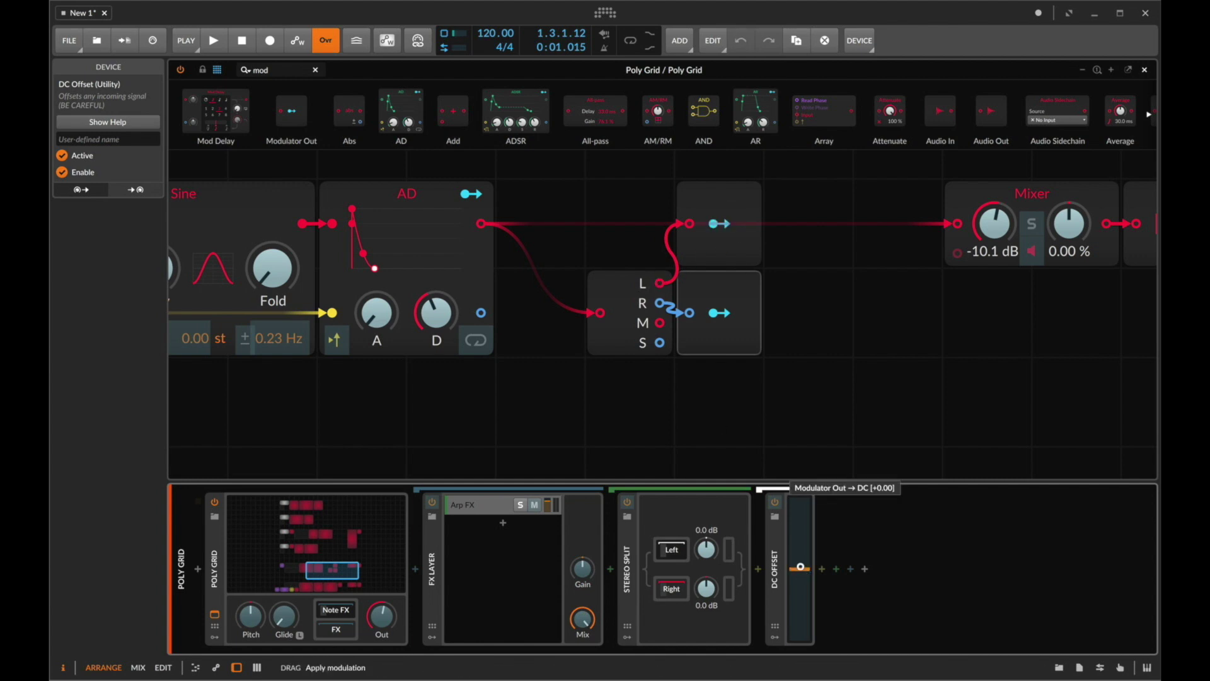
drag(800, 568, 801, 499)
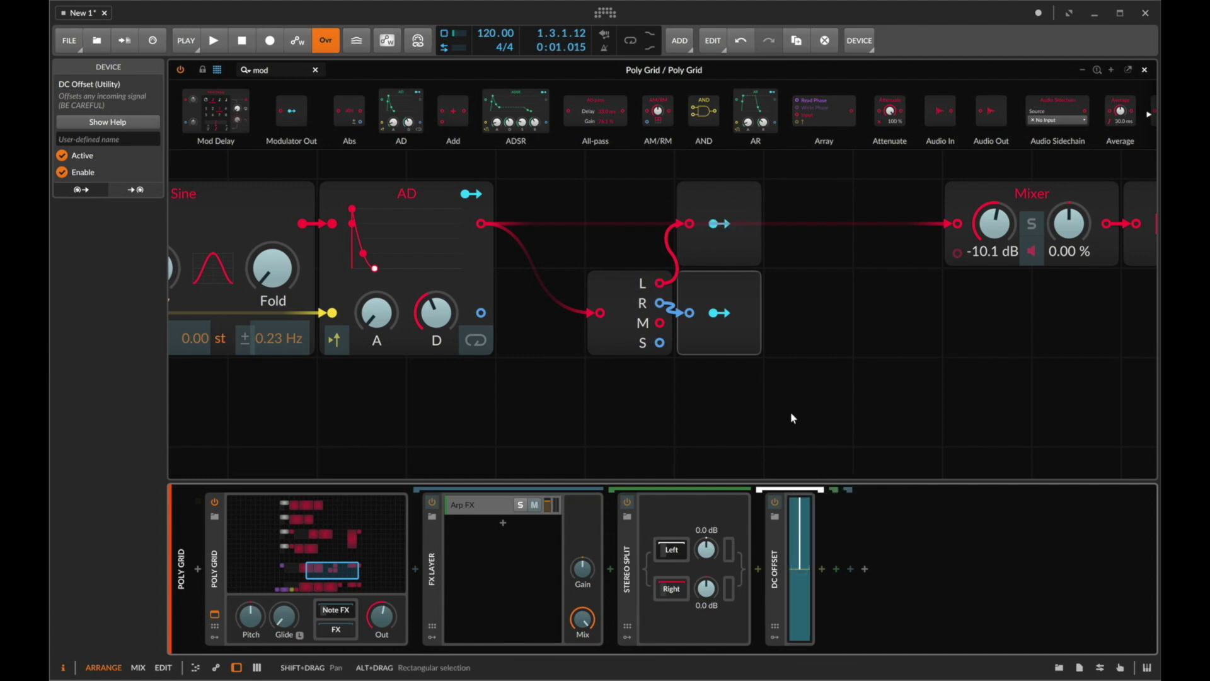
click(677, 593)
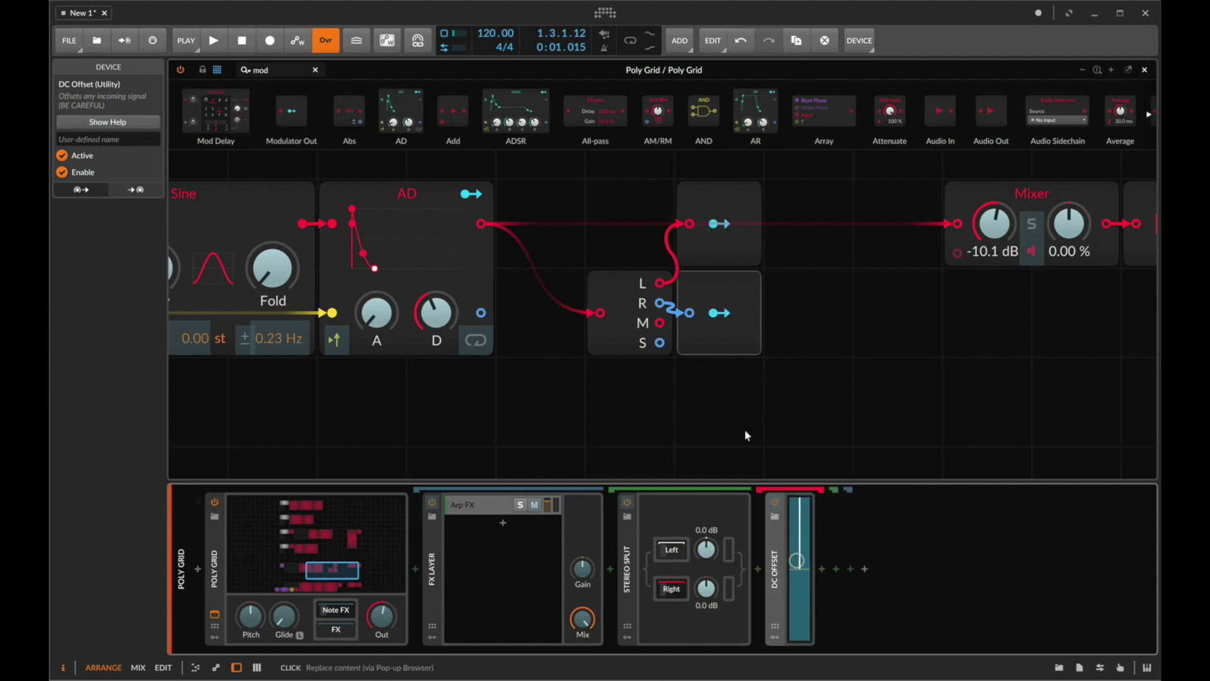
key(Escape)
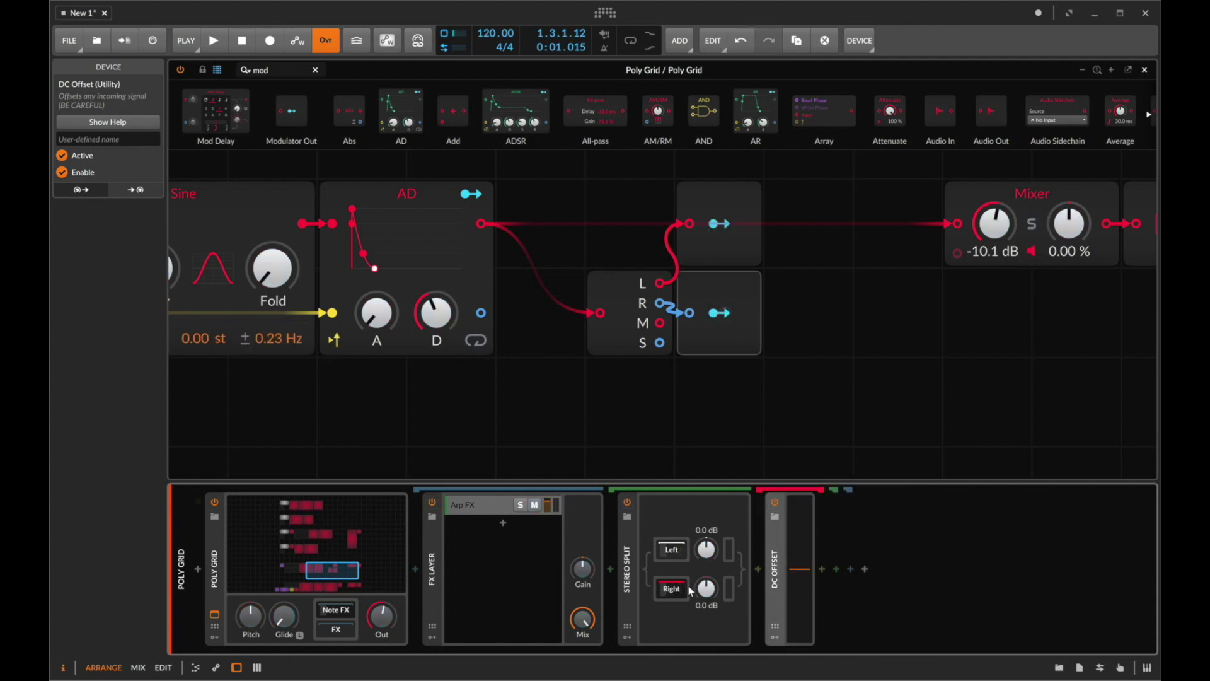
click(626, 560)
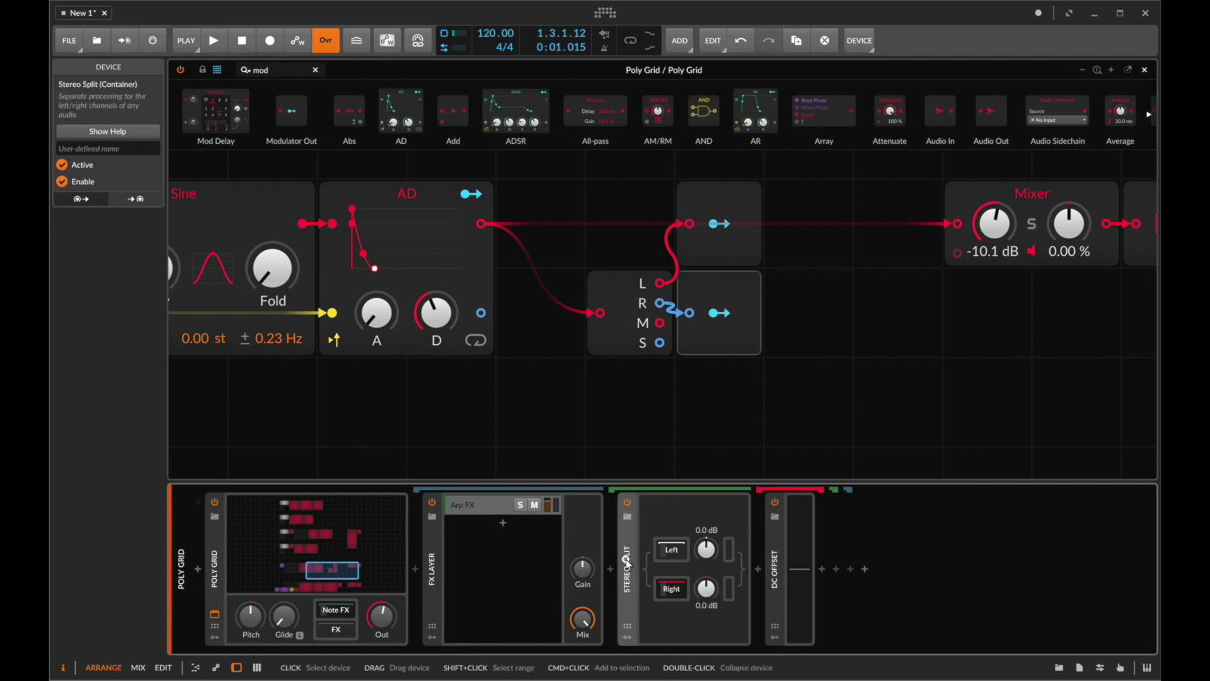
click(644, 571)
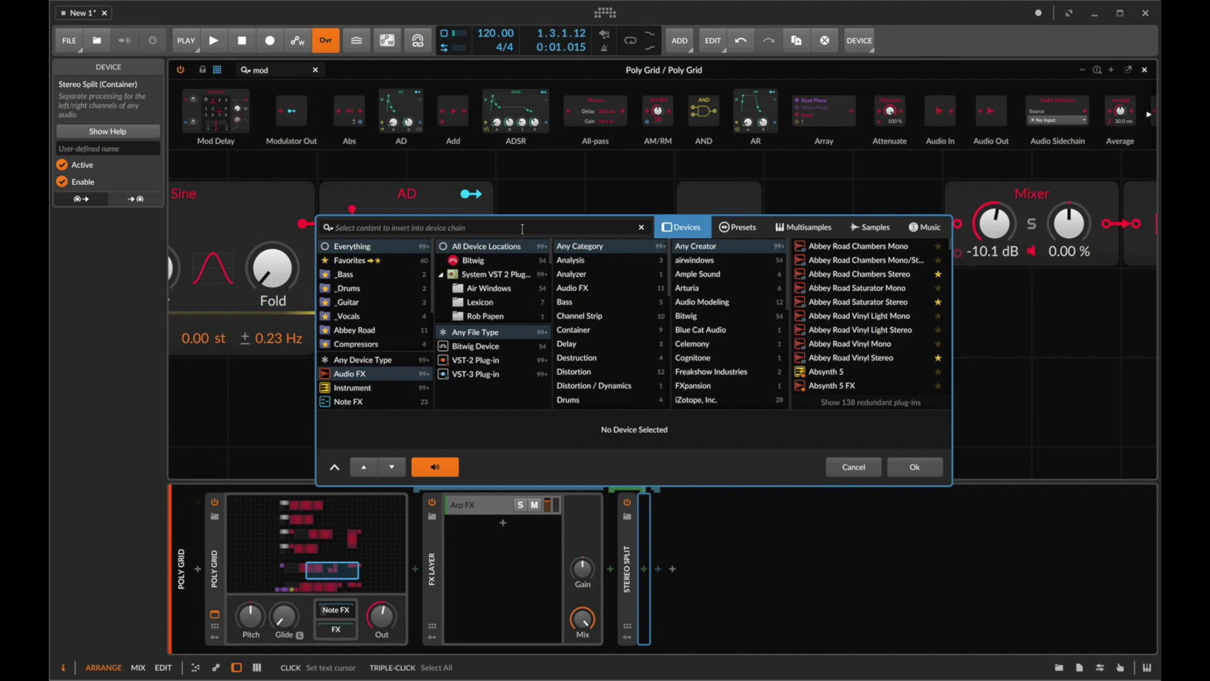
text(crys)
Step: Load Crystallizer with Mix at 100 and audition the result
key(Down)
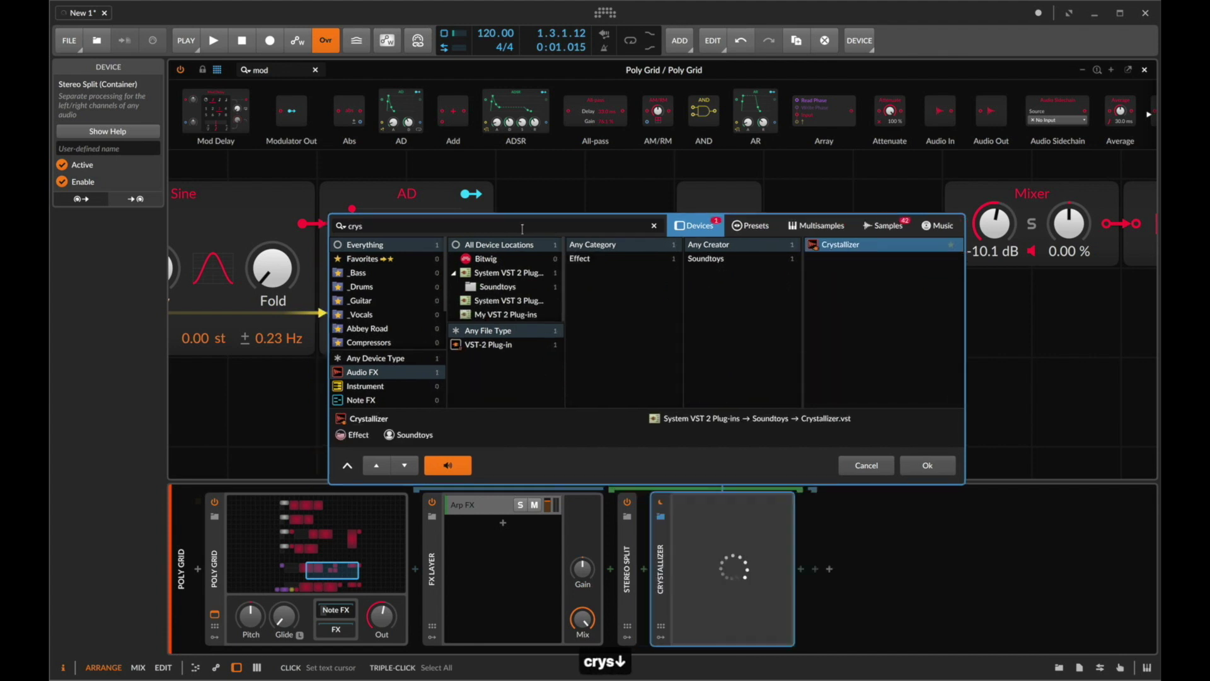
key(Return)
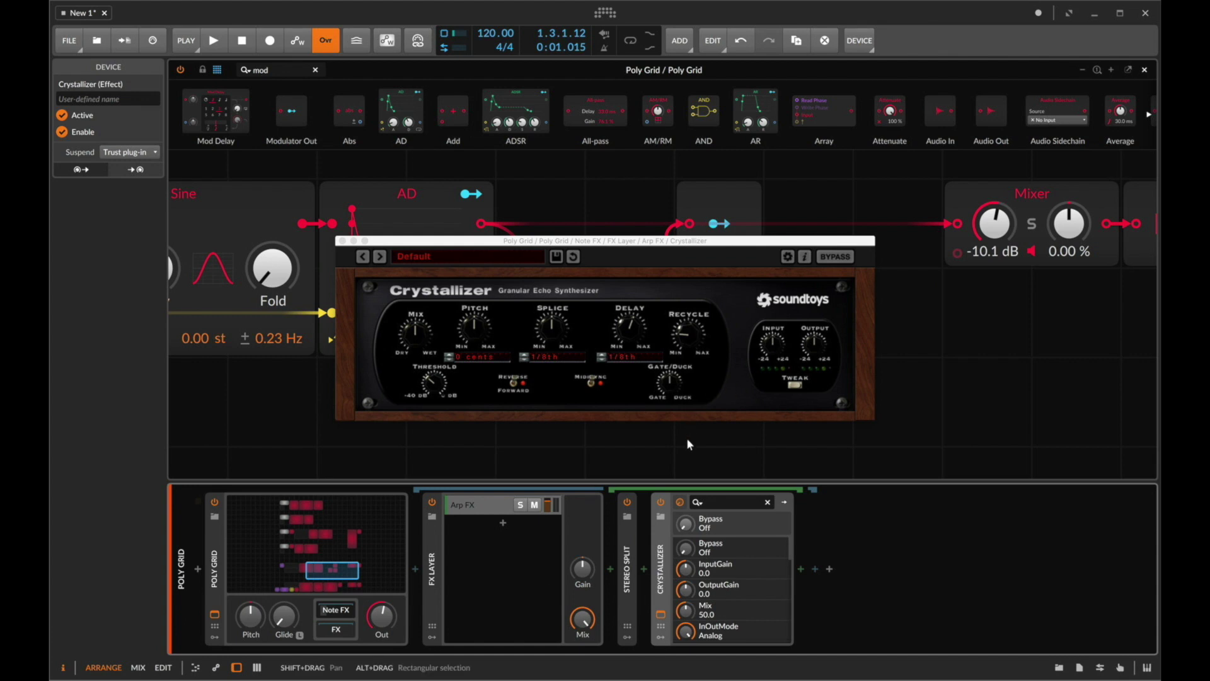
click(421, 315)
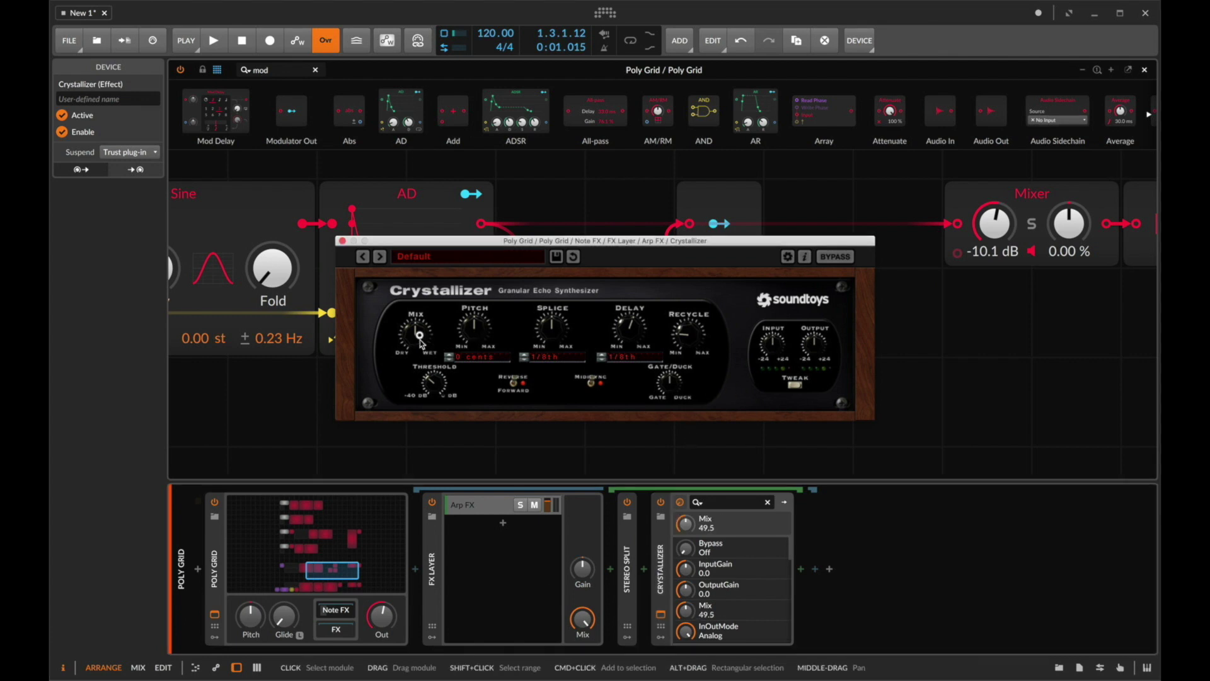
click(343, 242)
key(space)
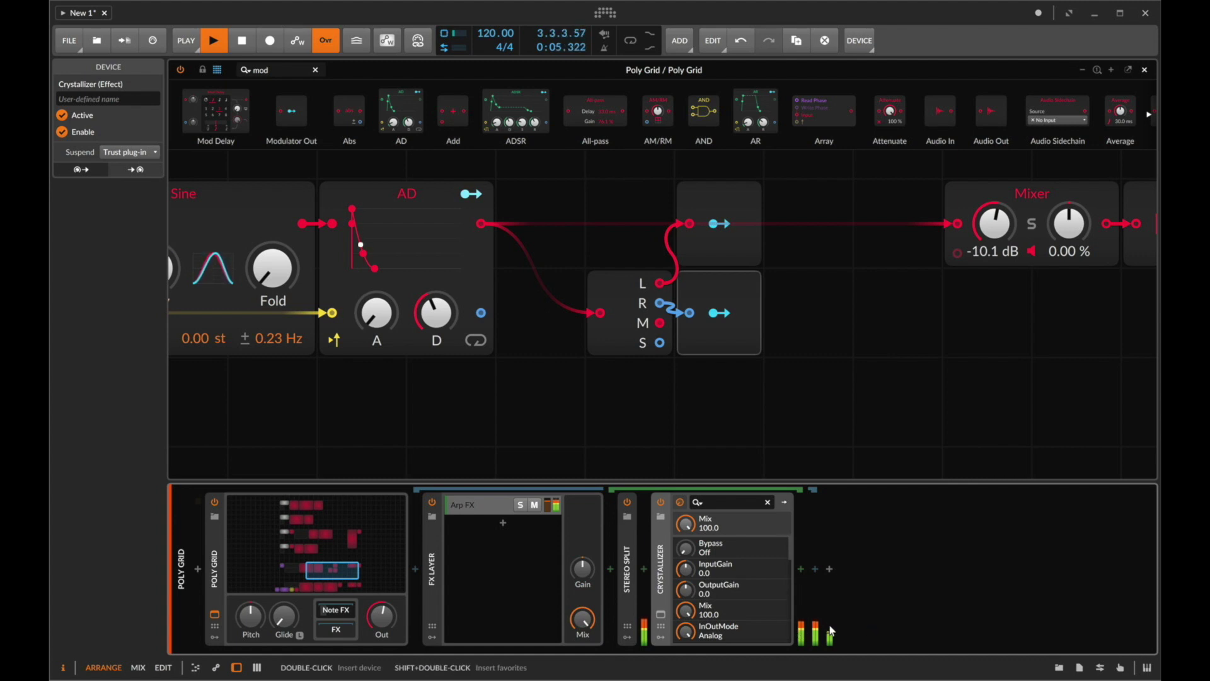
key(space)
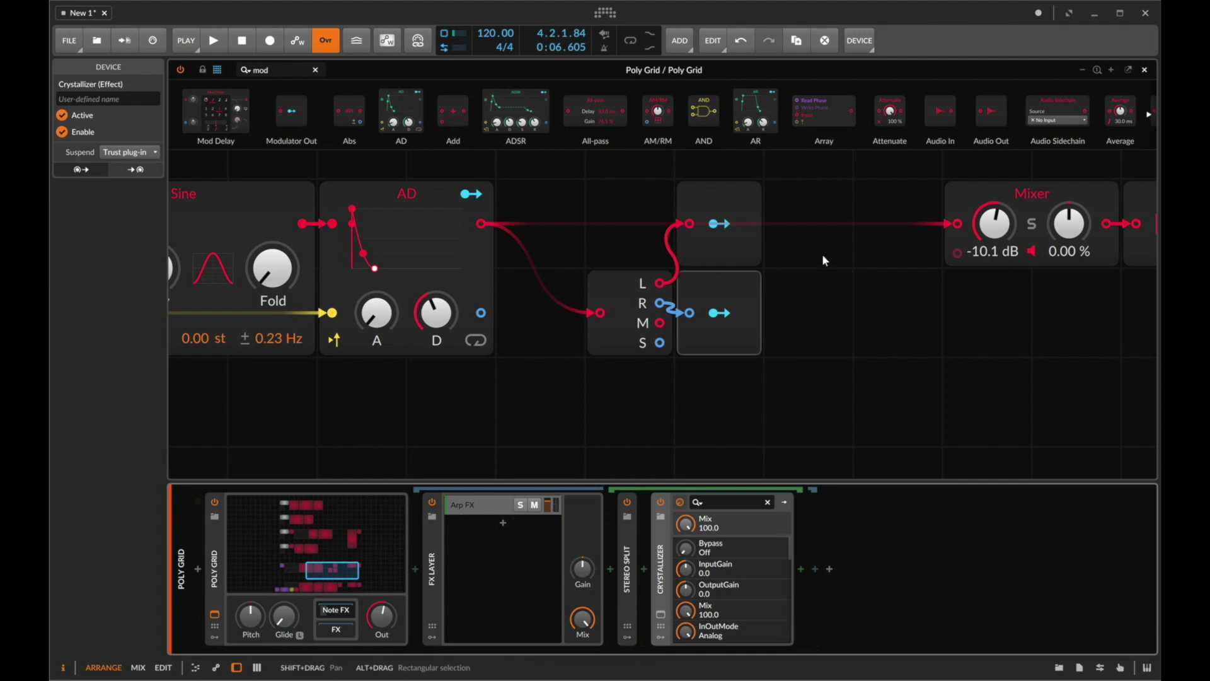
text(audi)
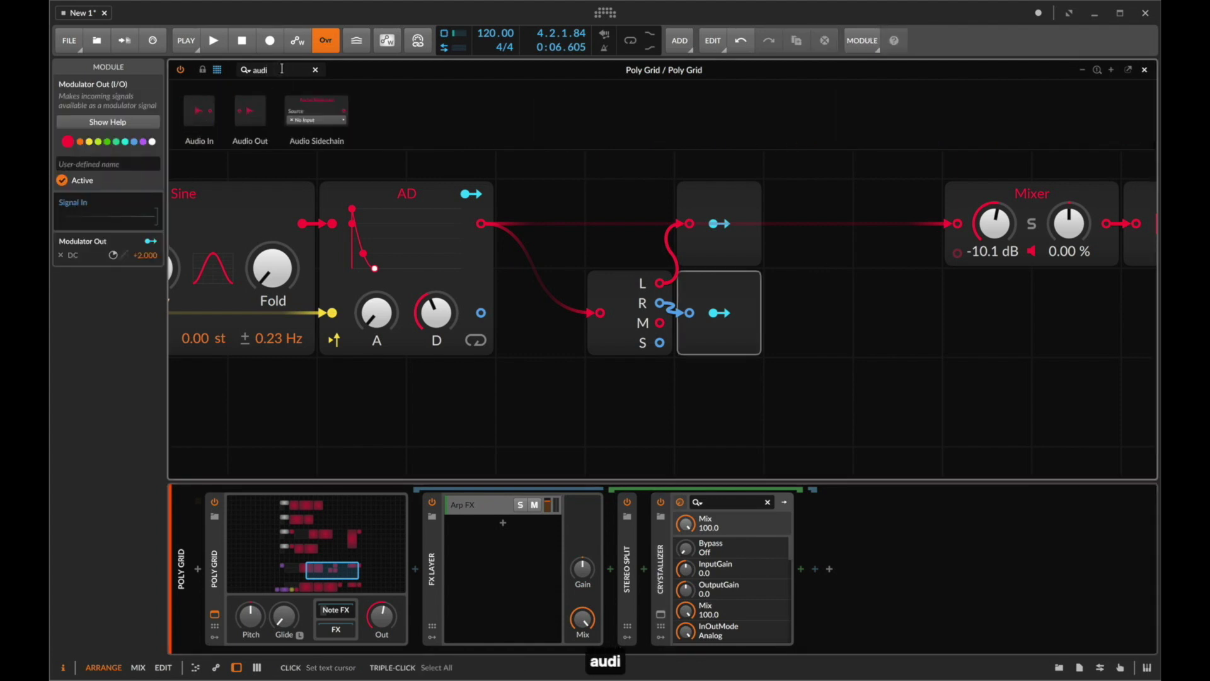
Step: Add an Audio Sidechain module sourced from Poly Grid > FX Layer Chains > Arp FX (POST)
drag(322, 121, 824, 282)
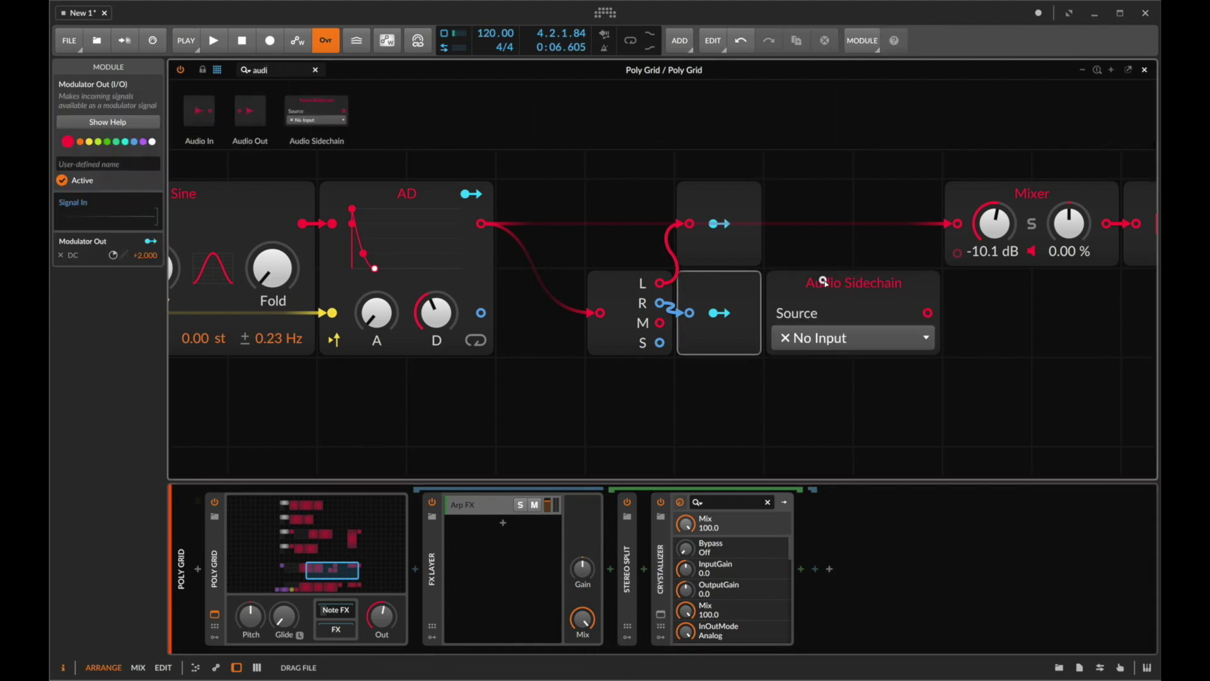
click(816, 339)
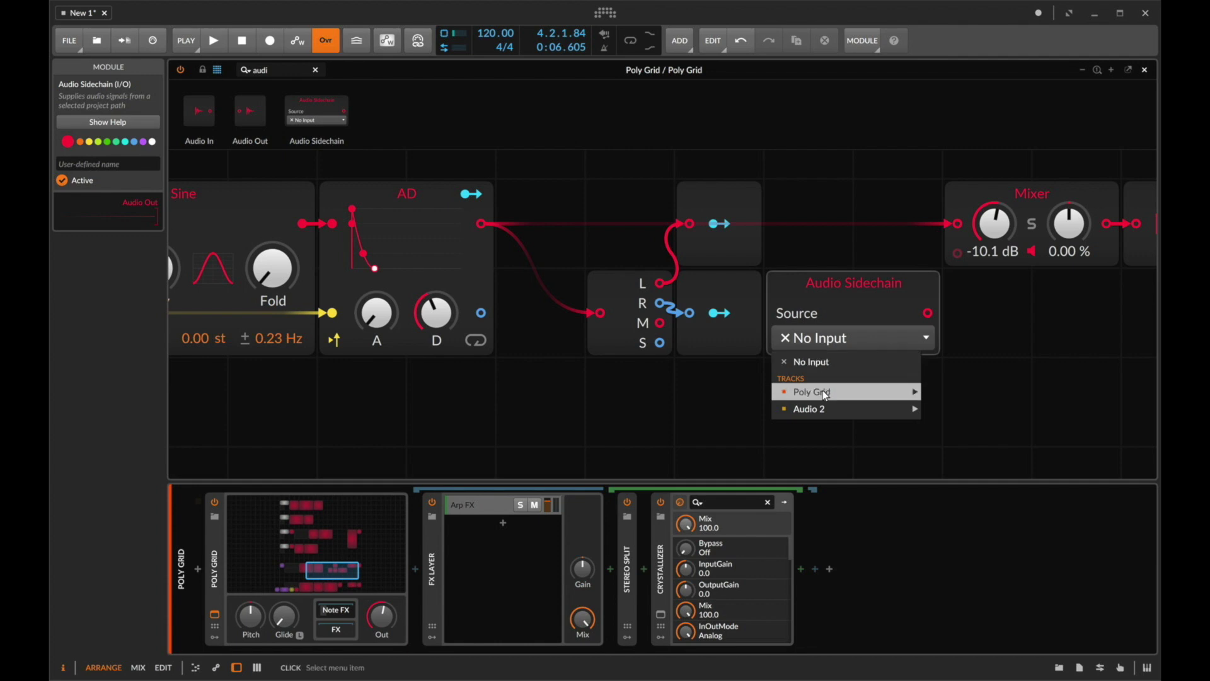
mouse_move(842, 392)
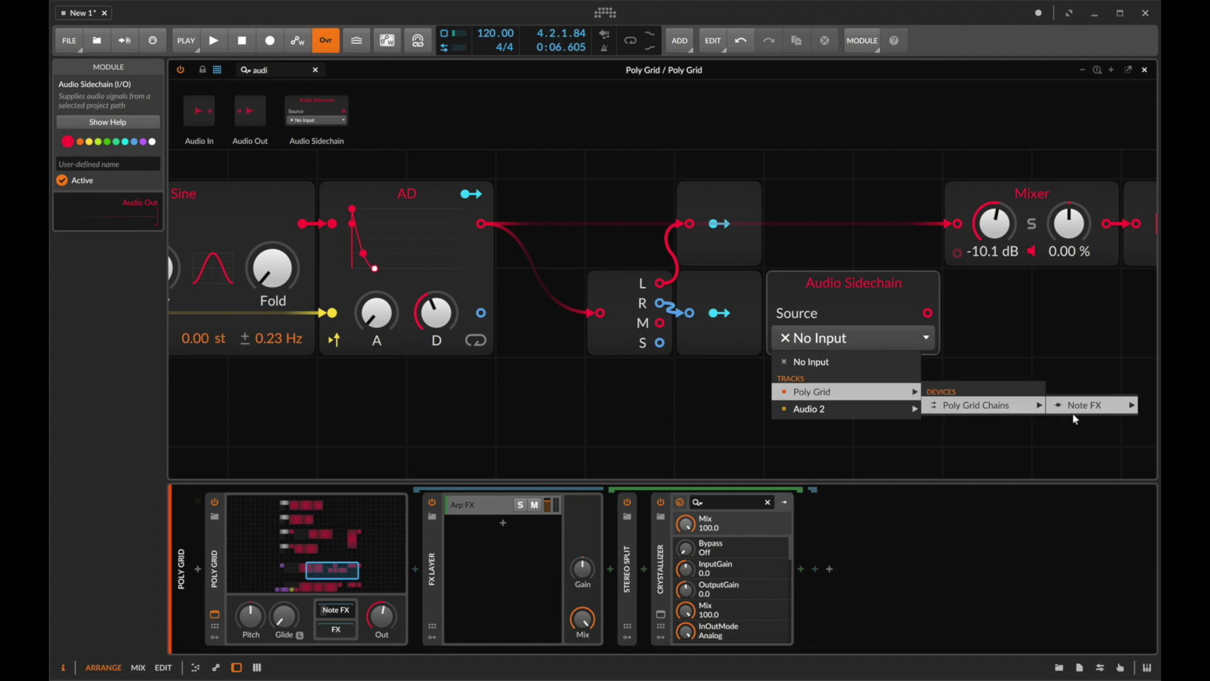
click(965, 409)
mouse_move(978, 421)
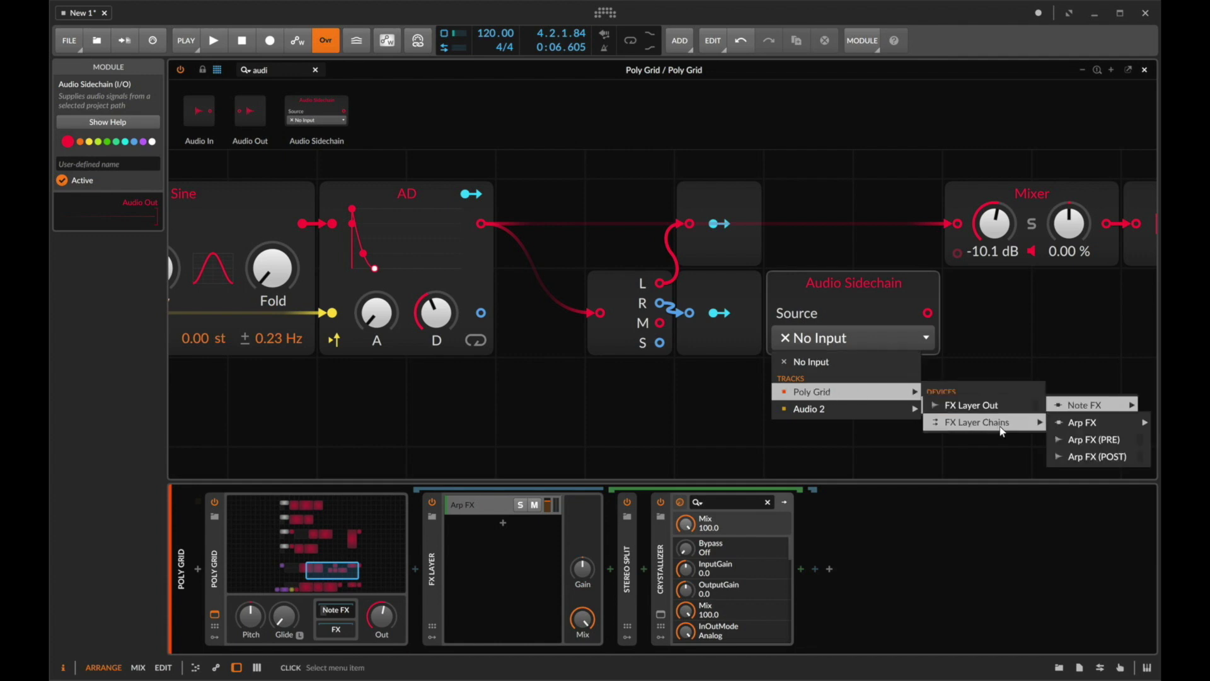
click(1096, 457)
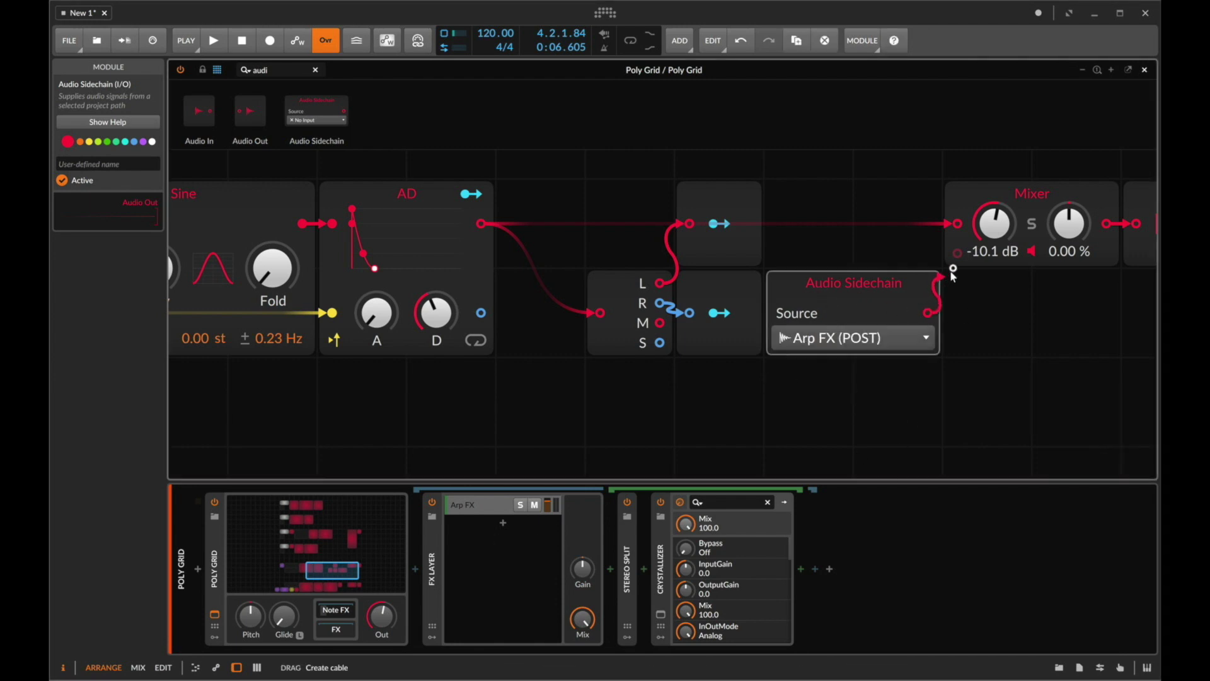
Step: Cable the Audio Sidechain into the Mixer during playback, then undo the level change
drag(929, 312, 953, 259)
key(space)
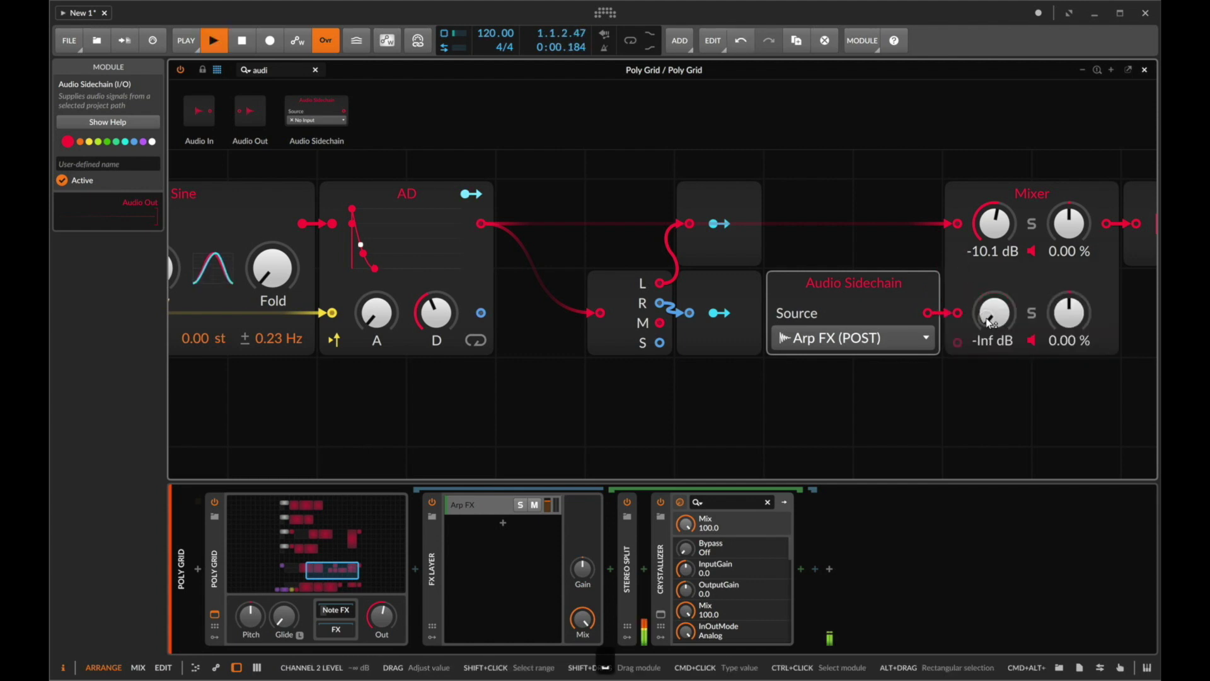
mouse_move(987, 318)
mouse_down()
mouse_move(986, 303)
mouse_move(992, 326)
mouse_up()
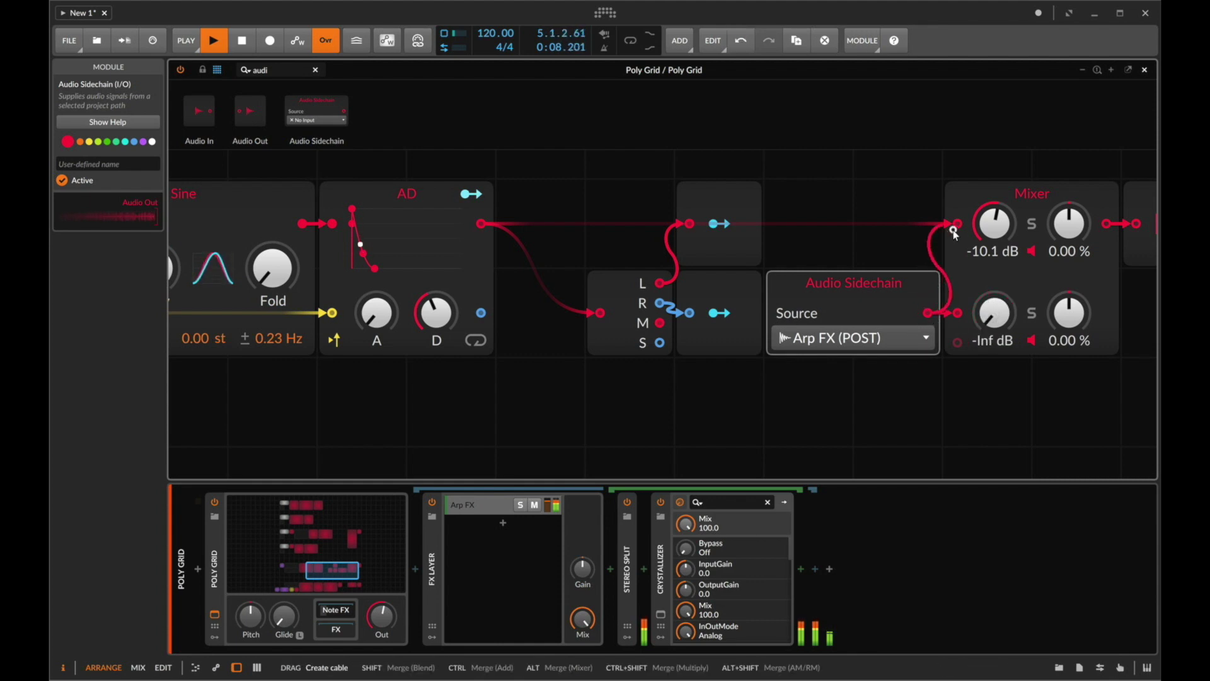
key(super+z)
key(super+z)
key(super+z)
Step: Try blending the sidechain into the first Mixer input and adjust the blend balance
drag(933, 269, 956, 227)
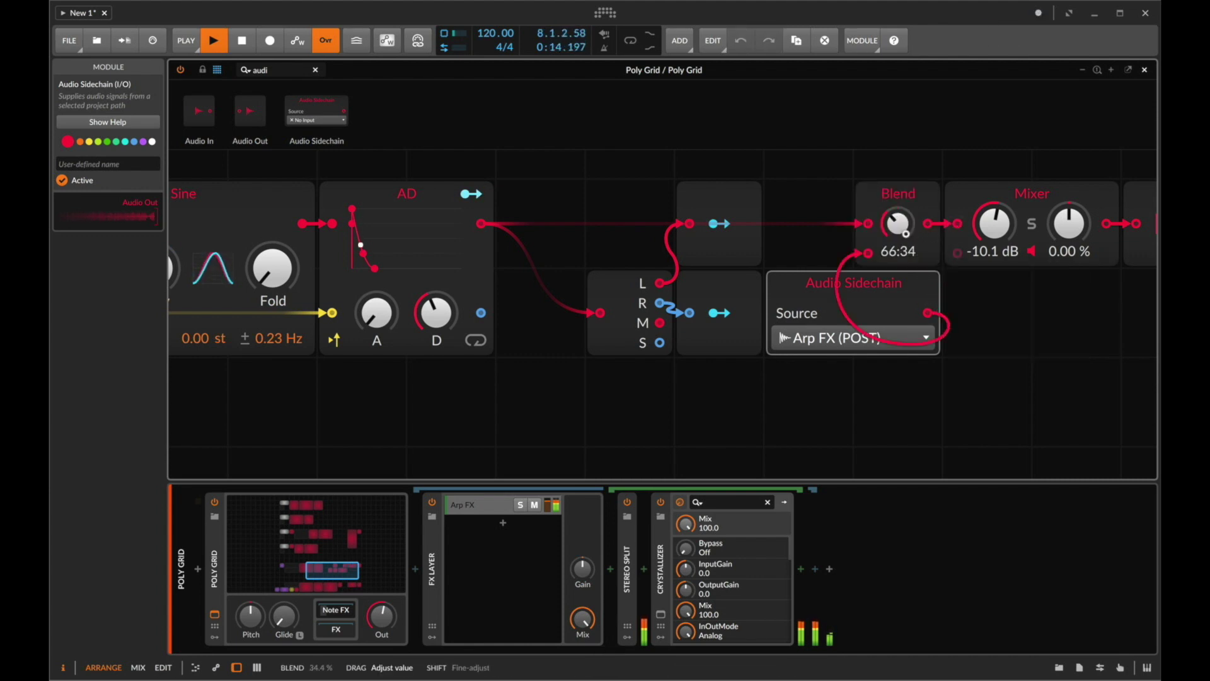
drag(905, 232, 900, 233)
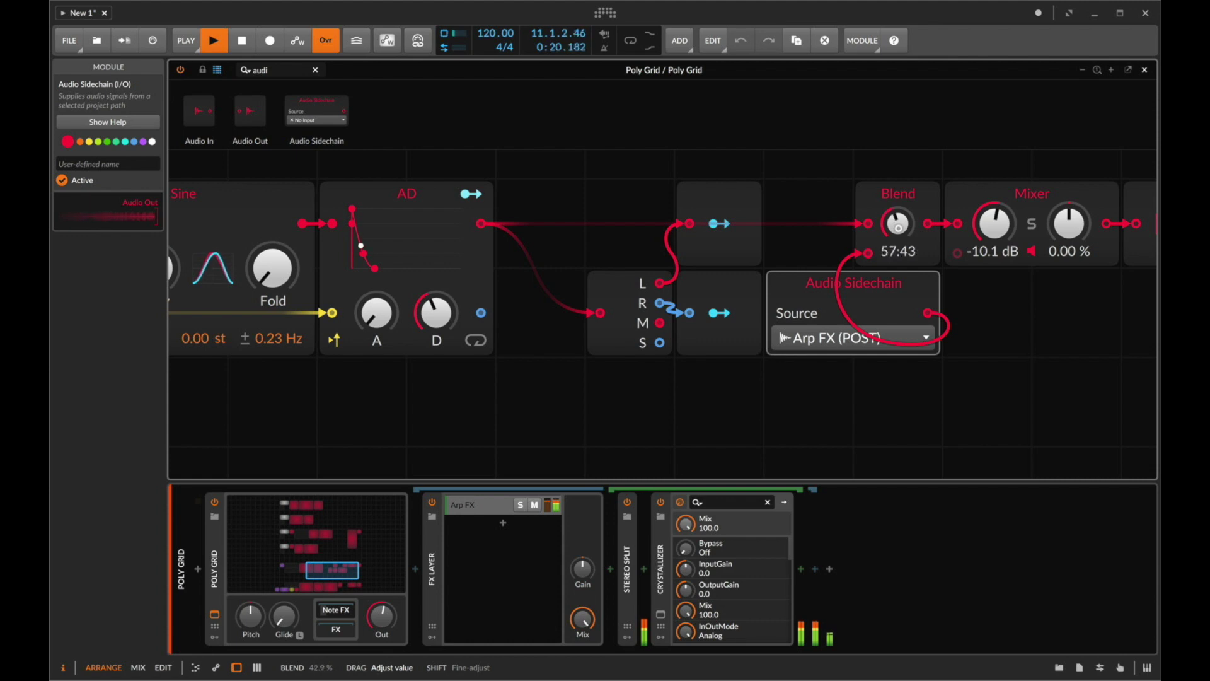
drag(898, 228, 901, 234)
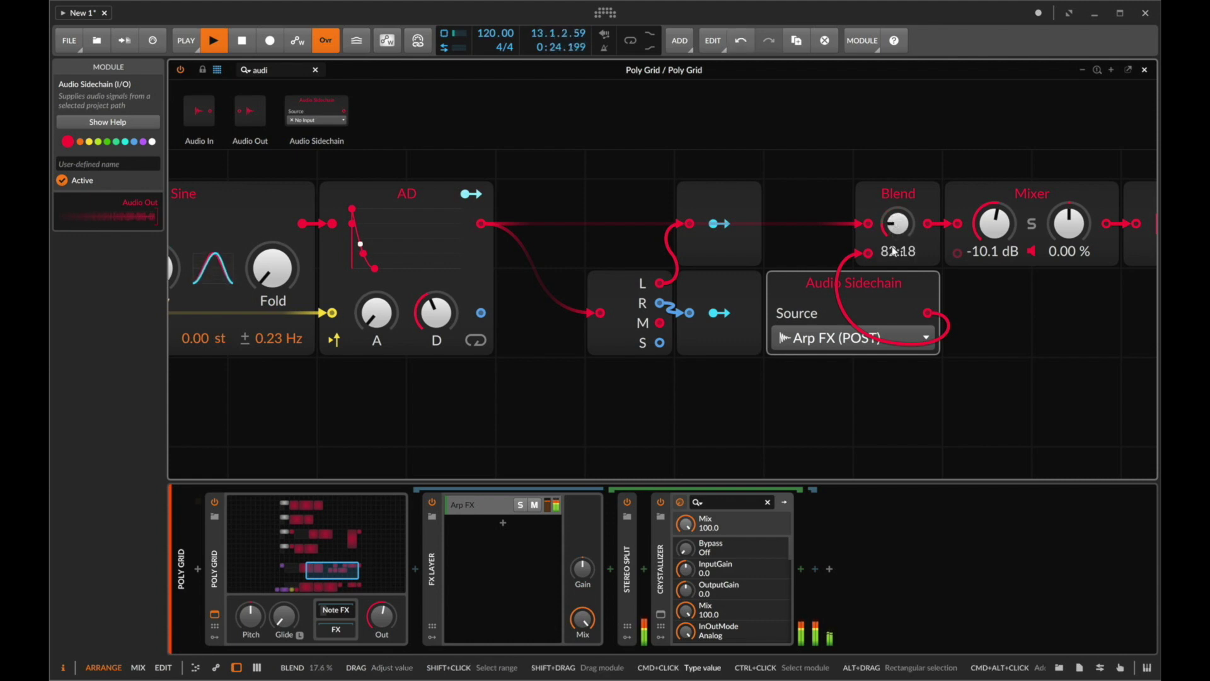
key(space)
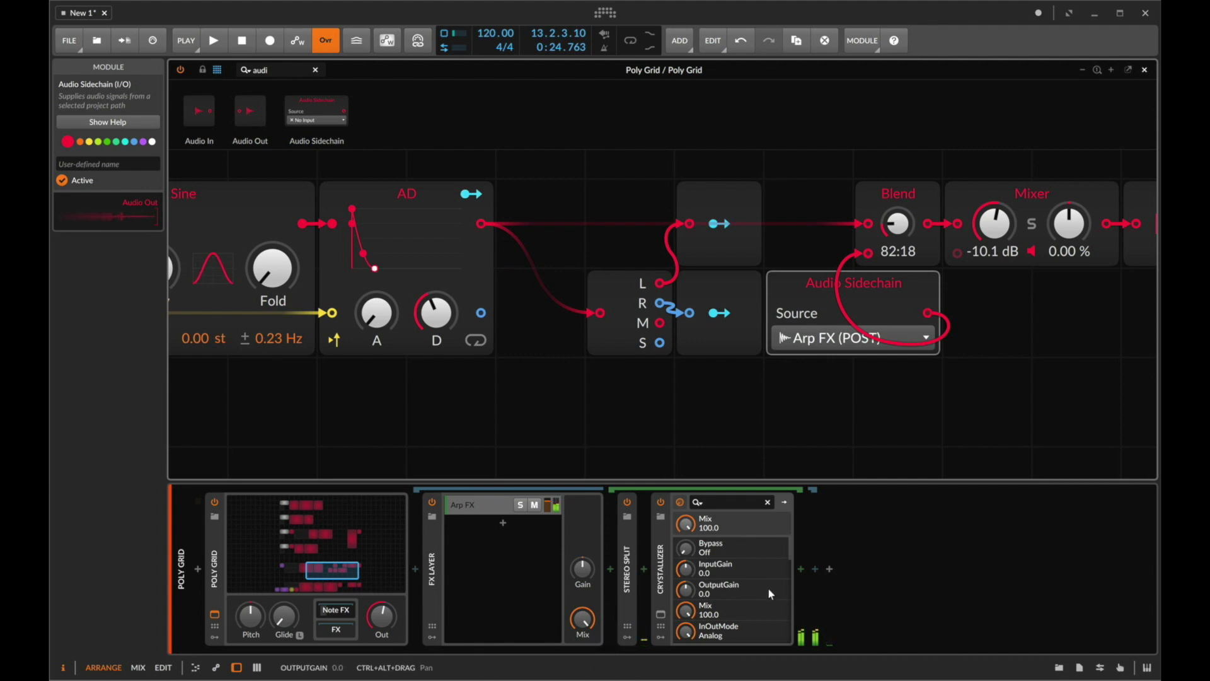
scroll(756, 602, down, 2)
scroll(756, 602, down, 2)
scroll(716, 592, down, 2)
Step: Delete the Blend module and cable the sidechain into a second Mixer channel
key(space)
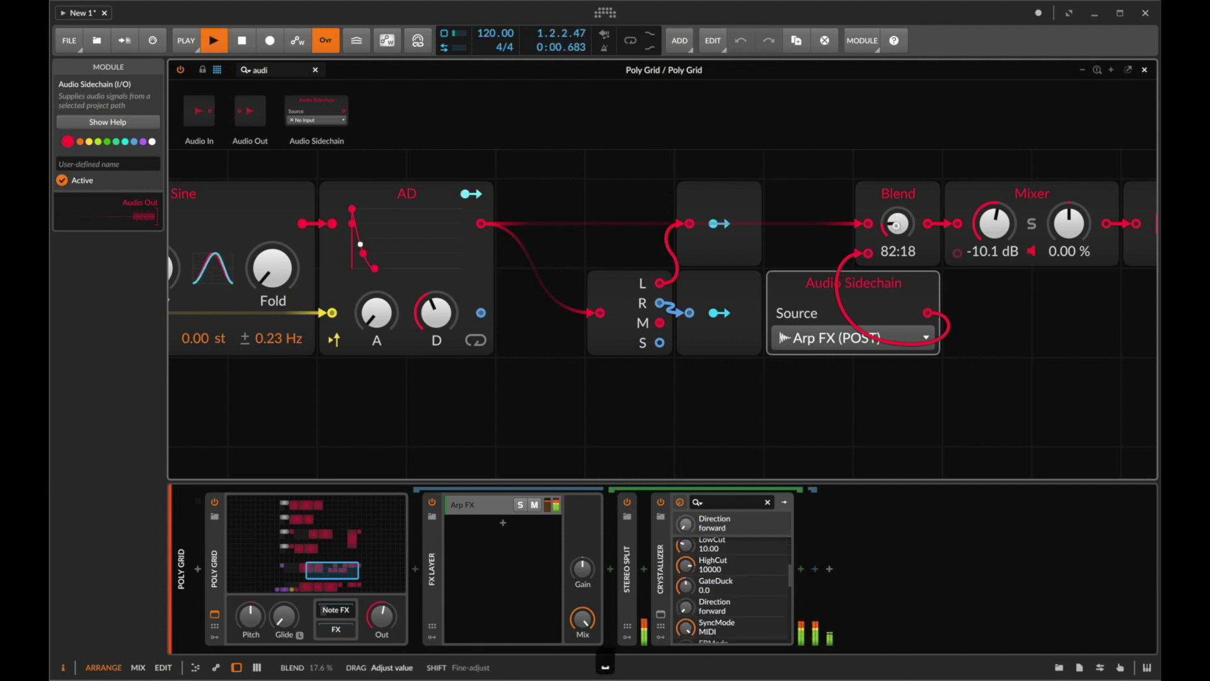
click(896, 225)
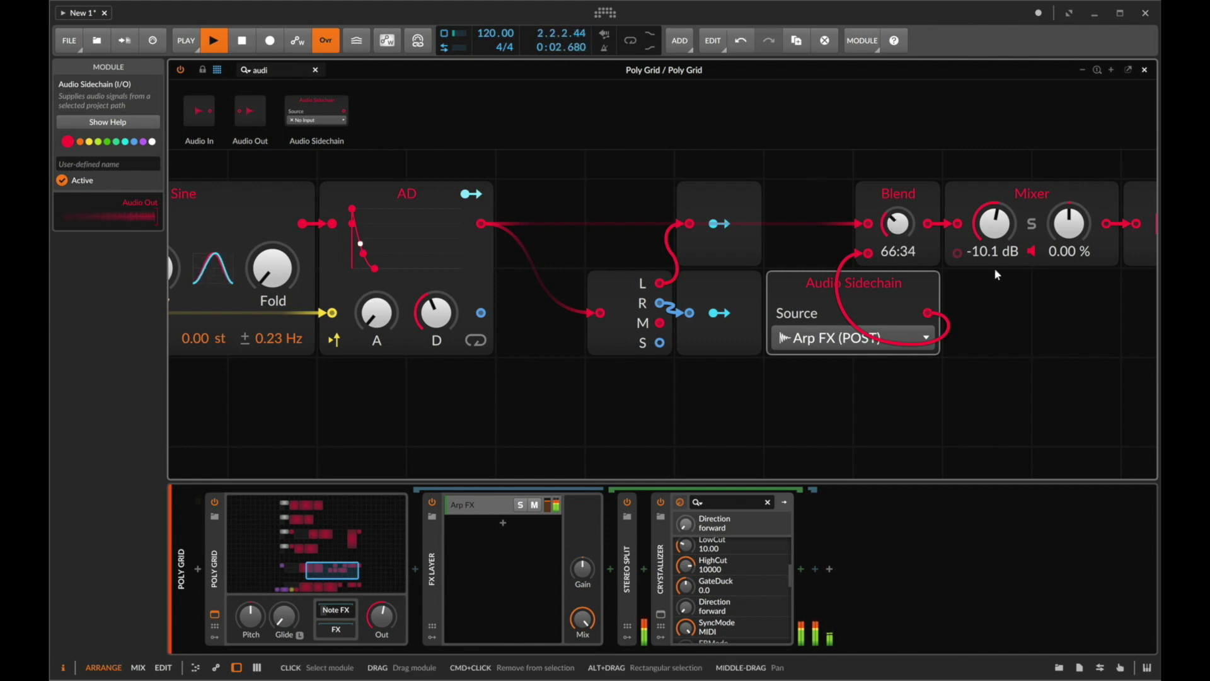
click(914, 194)
key(BackSpace)
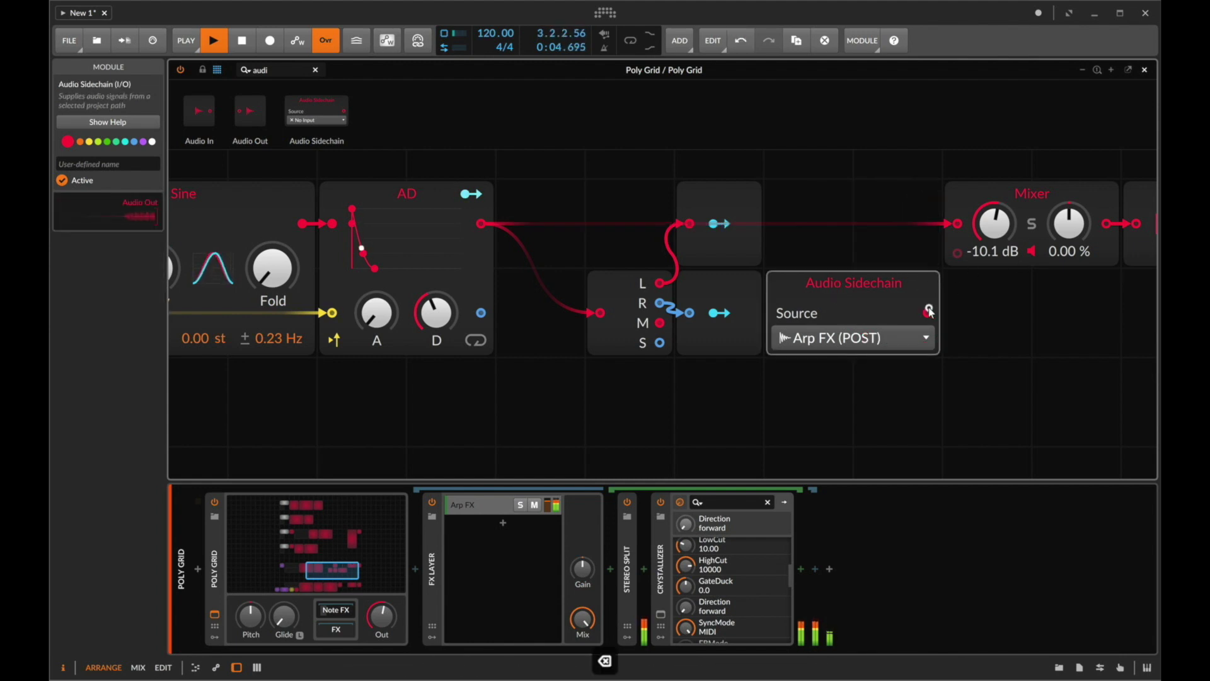
drag(930, 311, 992, 317)
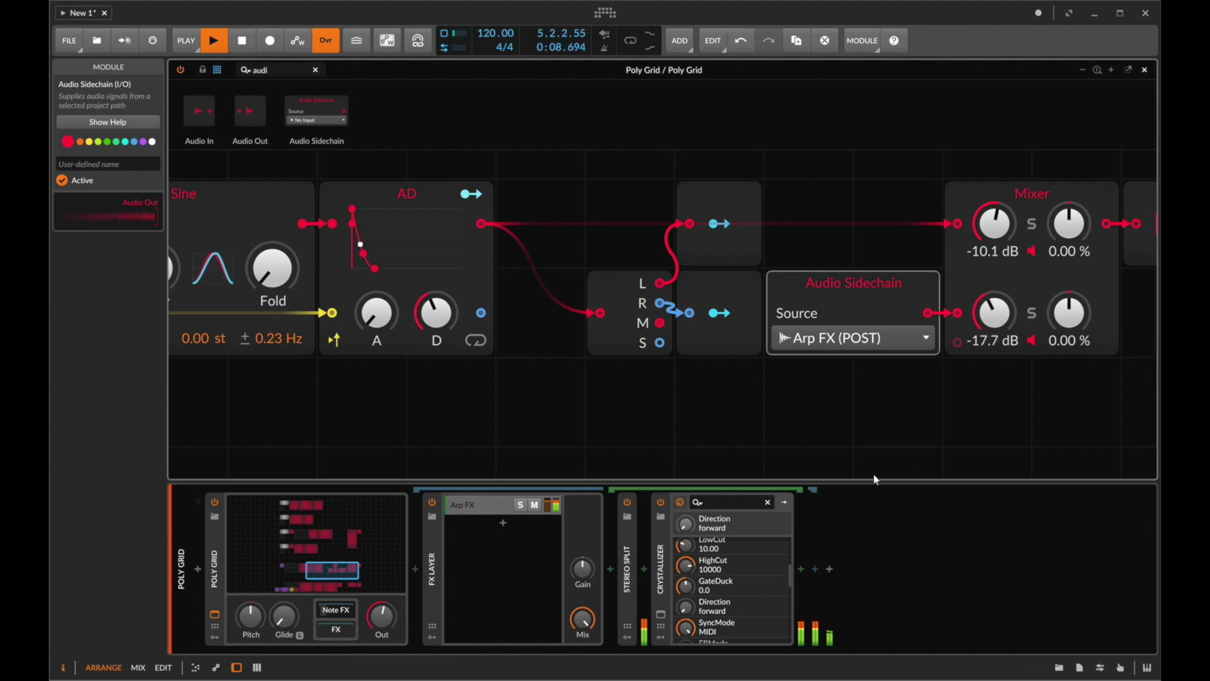
scroll(822, 333, down, 5)
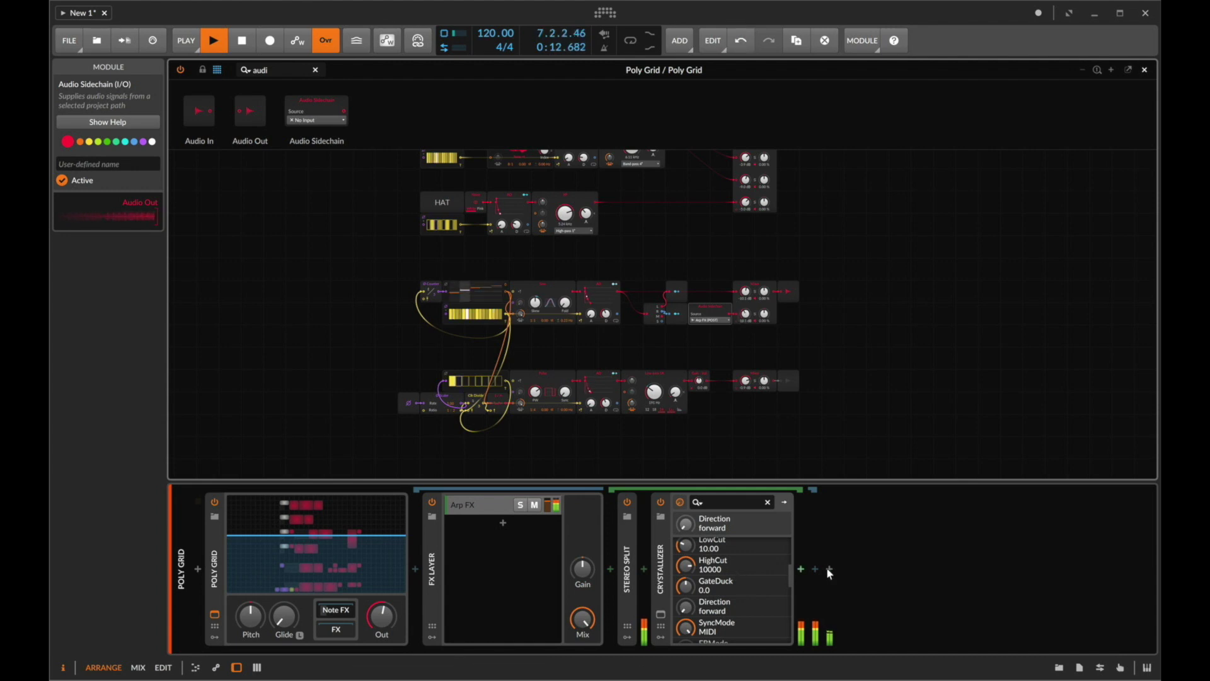
Step: Try a Reverb after Crystallizer with about 5.7 s decay, then remove it
click(801, 568)
text(rev)
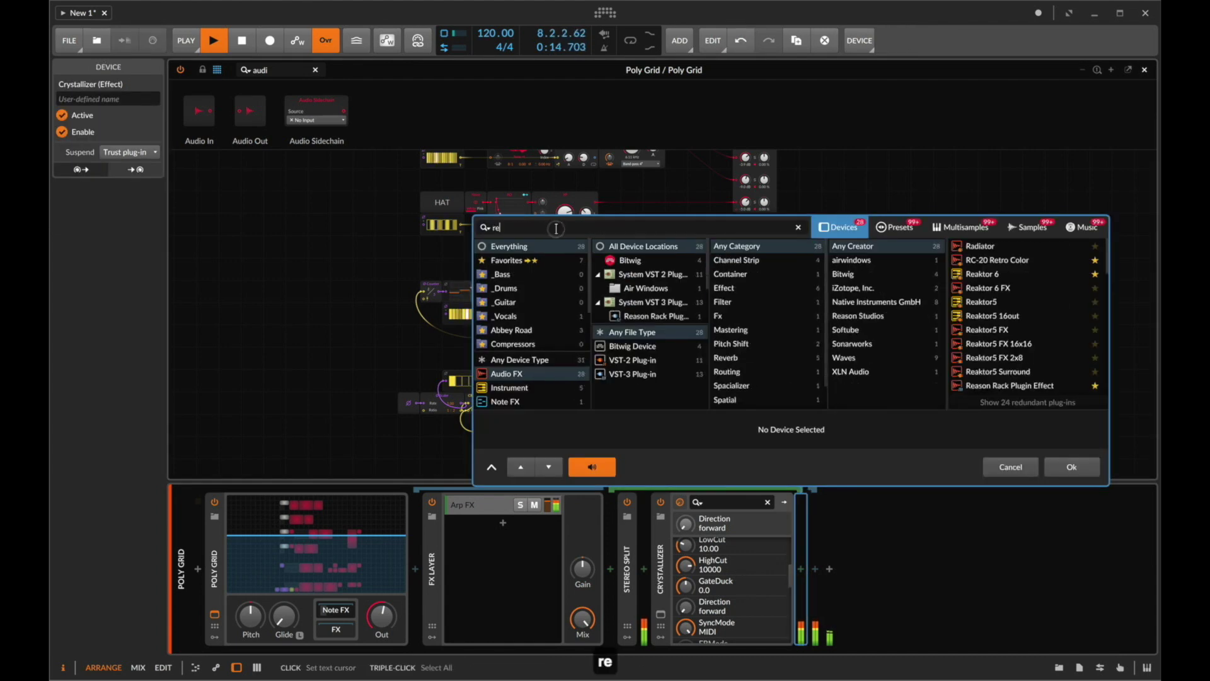
key(Return)
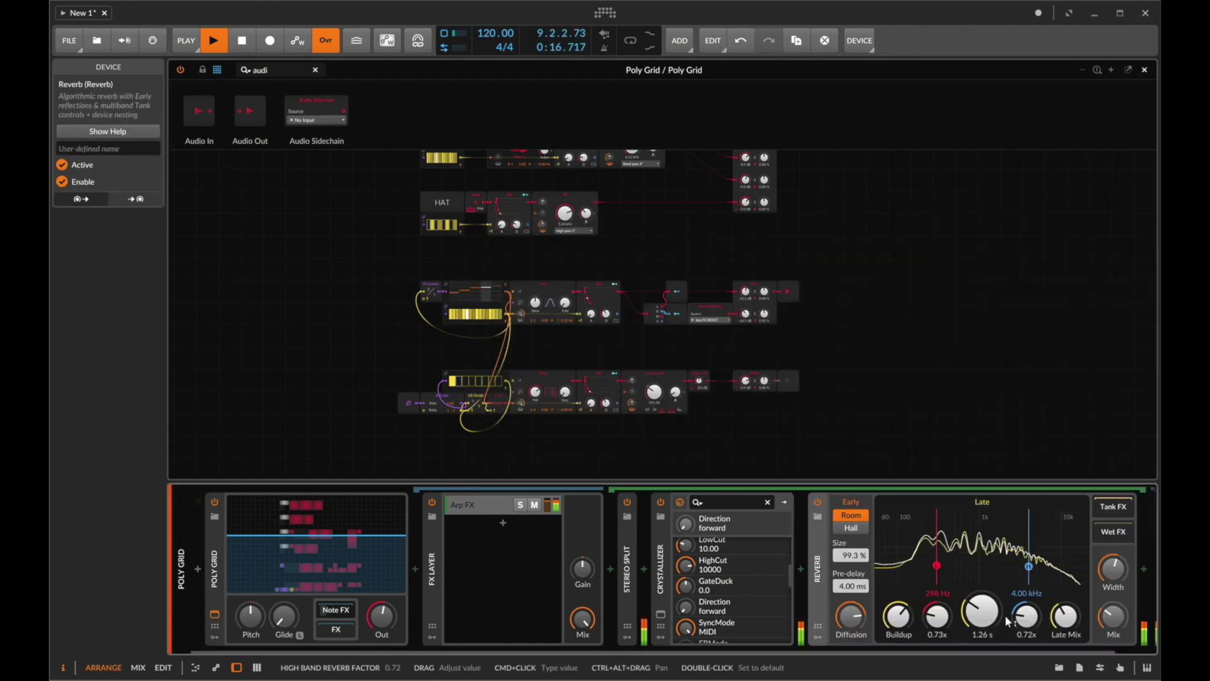
drag(1000, 620, 1000, 568)
drag(1000, 619, 1000, 558)
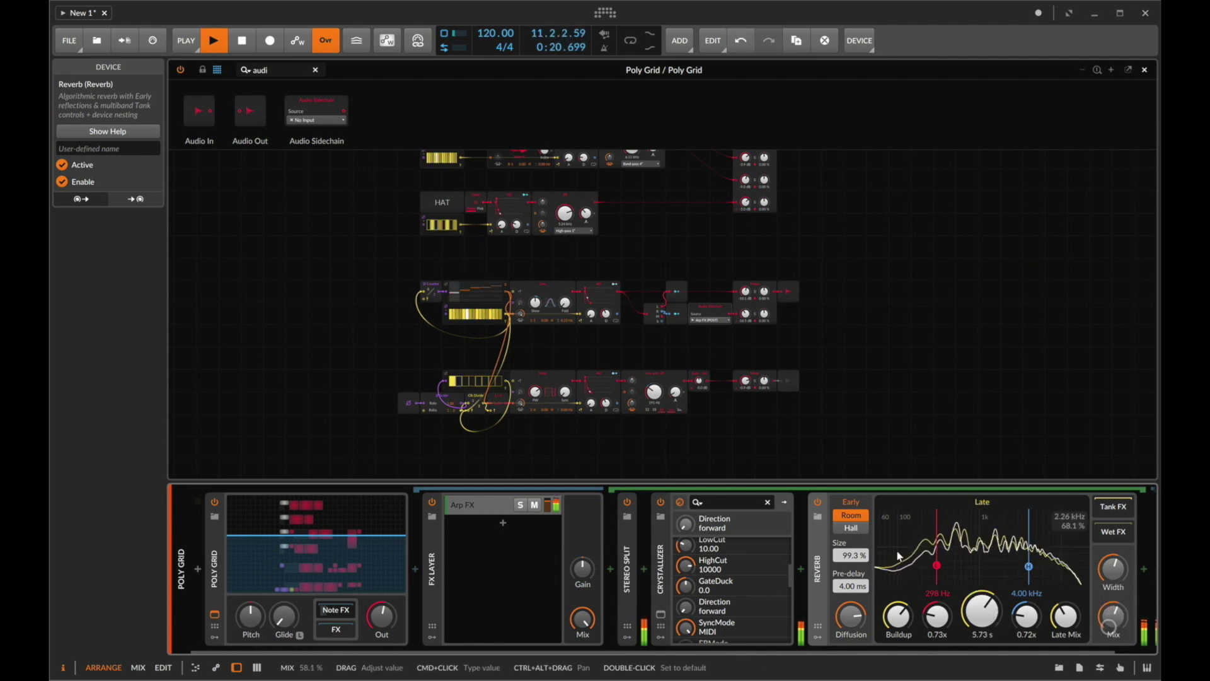
key(BackSpace)
key(space)
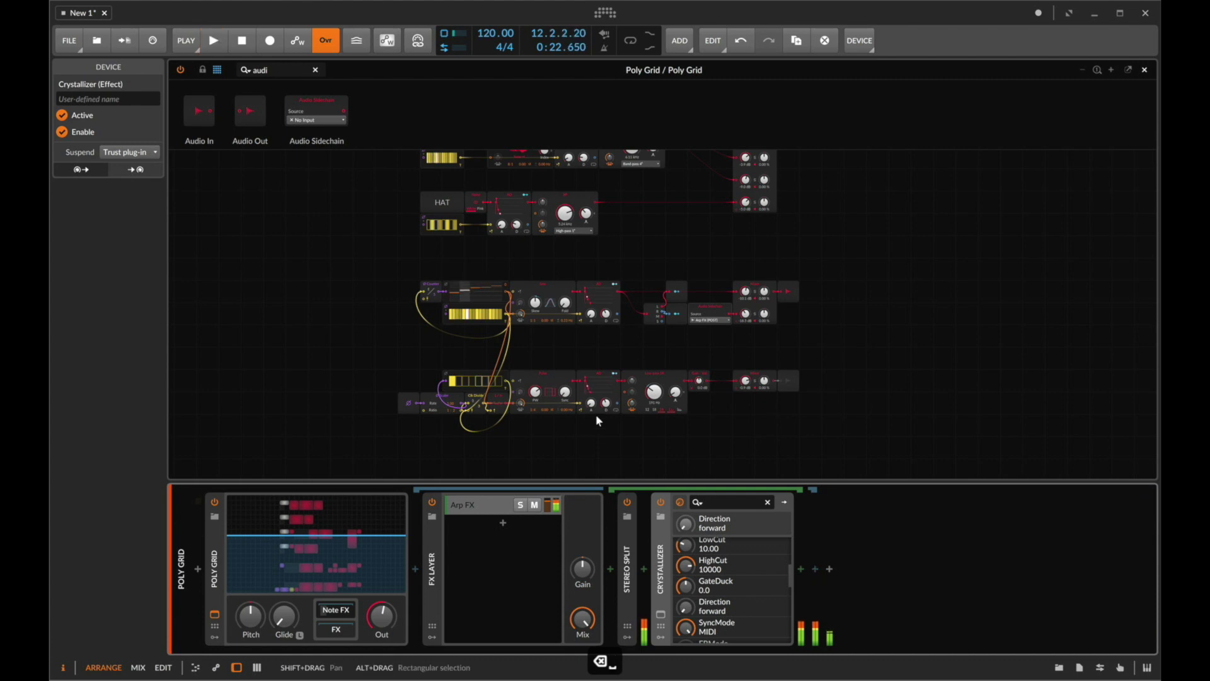
Step: Duplicate the Arp FX layer and name the copy 'Arp Reverb'
click(468, 505)
key(ctrl+d)
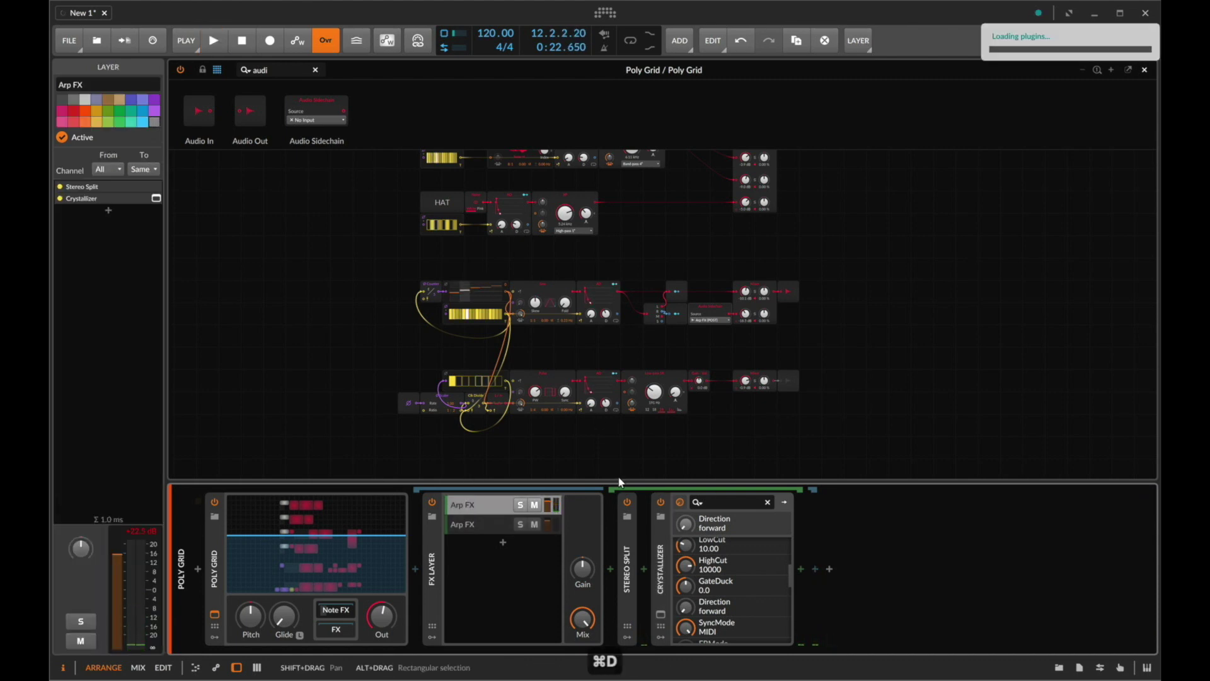
key(ctrl+r)
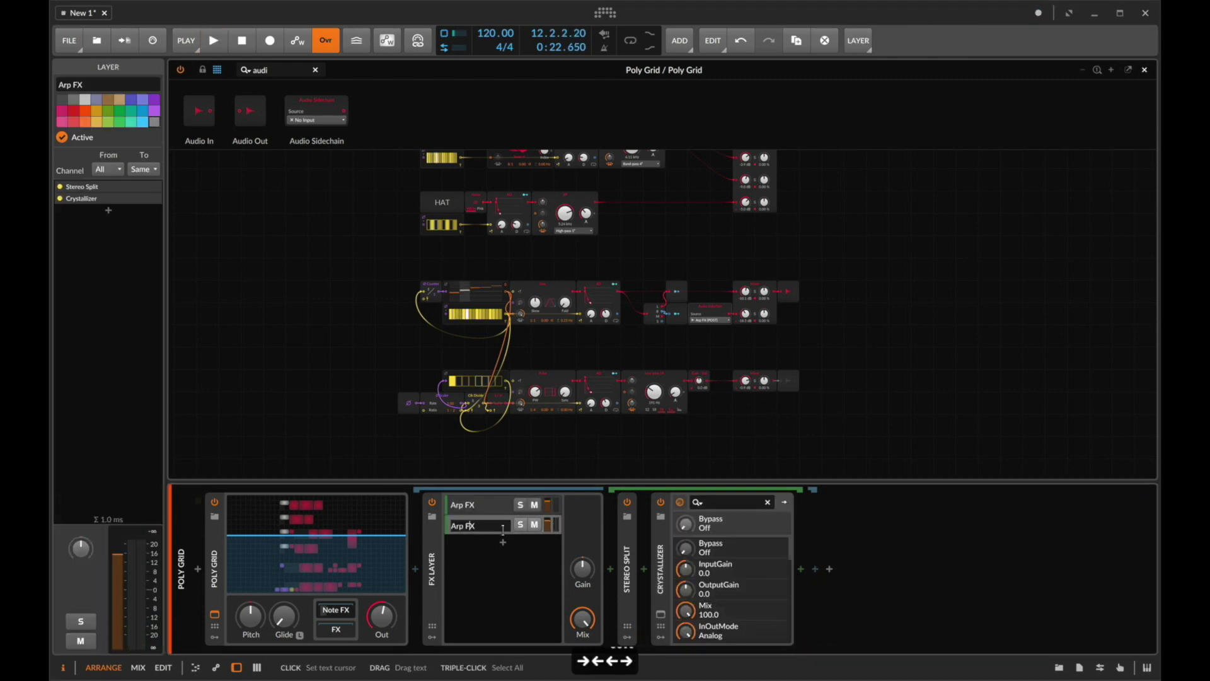
key(shift+Right)
key(shift+Right)
text(Reverb)
key(Return)
Step: Rename the original Arp FX layer to 'Arp Crystal'
click(482, 508)
double_click(481, 507)
key(Right)
key(BackSpace)
key(BackSpace)
key(BackSpace)
text(Crystal)
key(Return)
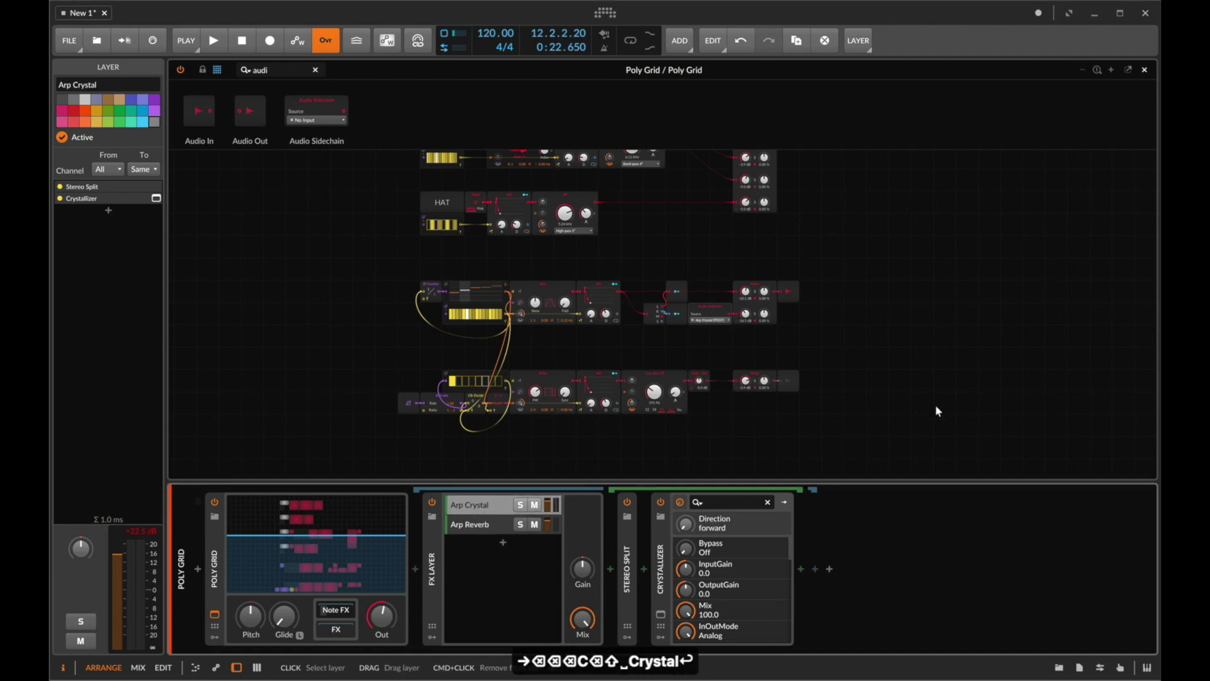
Step: Duplicate the Modulator Out and sidechain modules and move the bottom row down
click(681, 319)
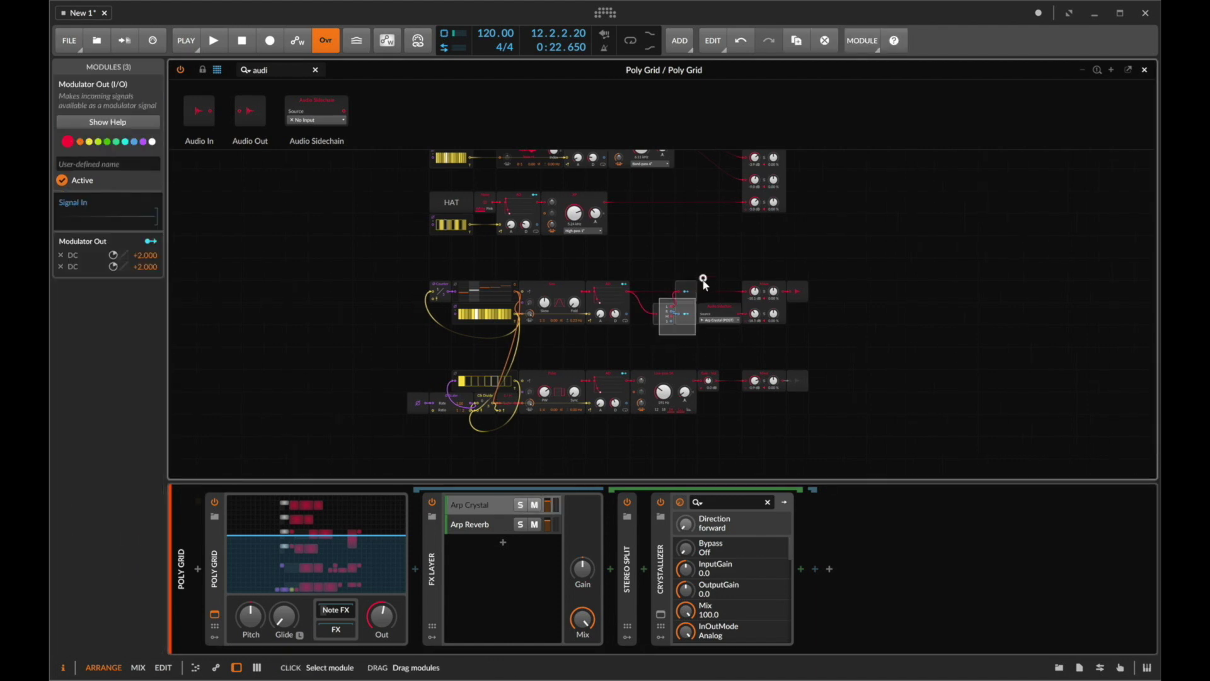
key(ctrl+d)
drag(833, 379, 306, 469)
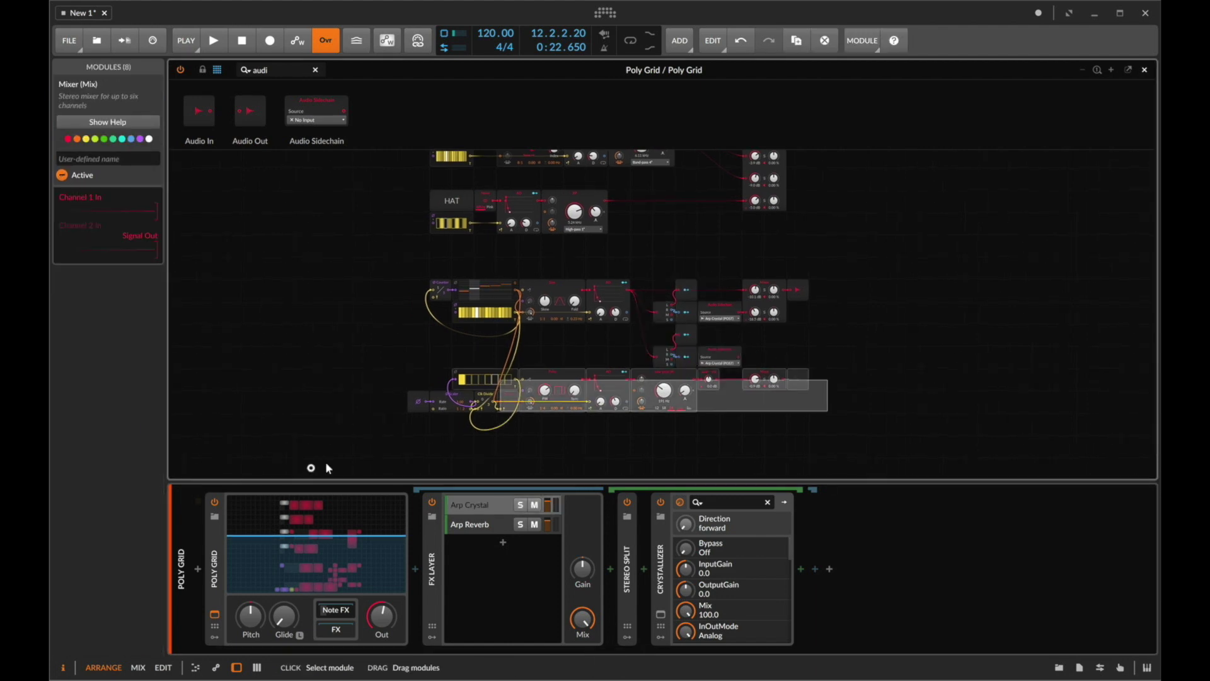
drag(578, 400, 578, 444)
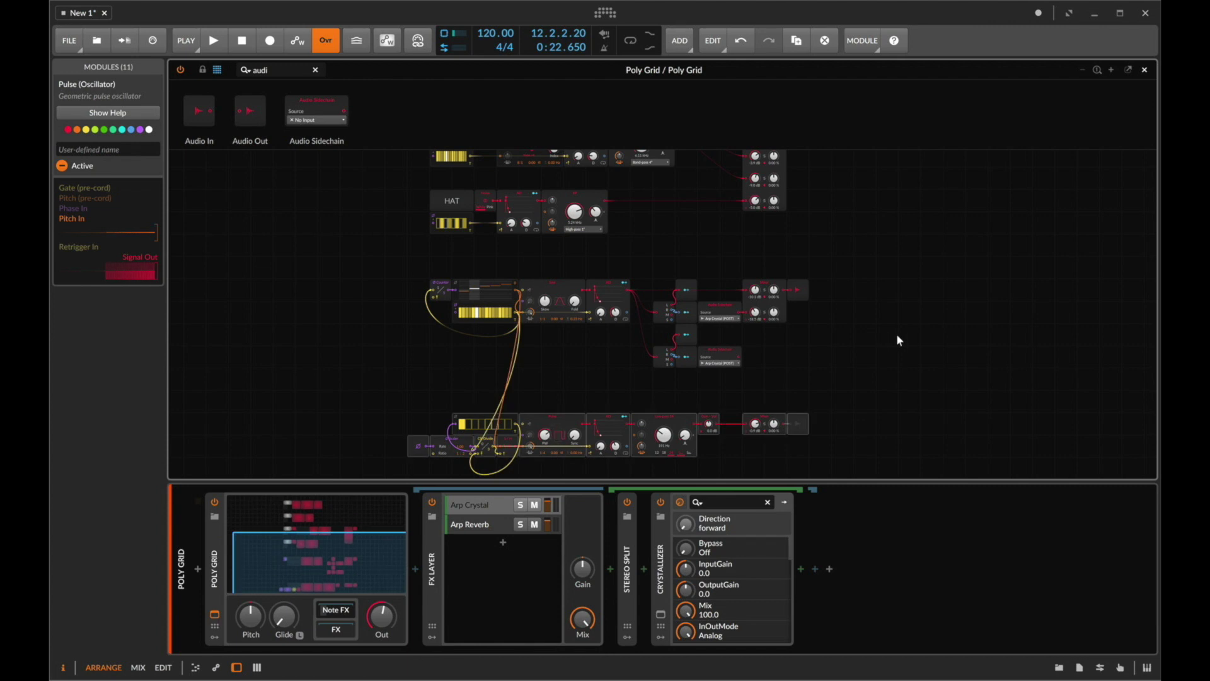
scroll(729, 383, up, 5)
scroll(731, 370, down, 2)
scroll(730, 370, down, 2)
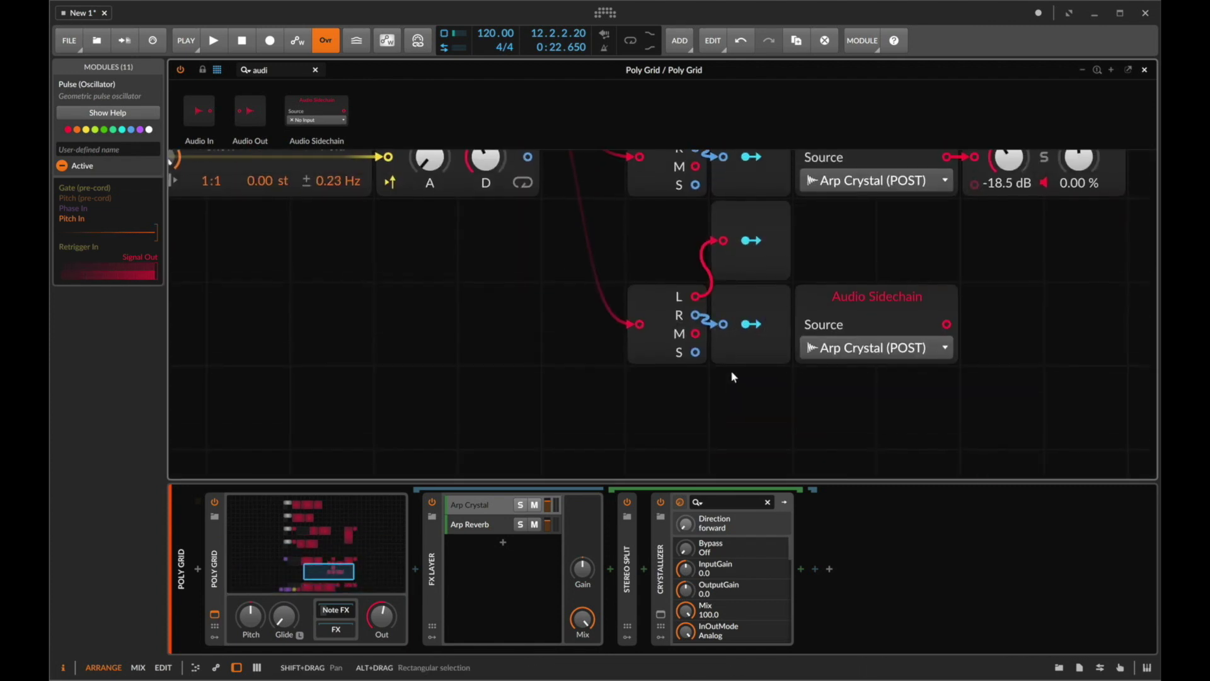
click(754, 247)
click(750, 227)
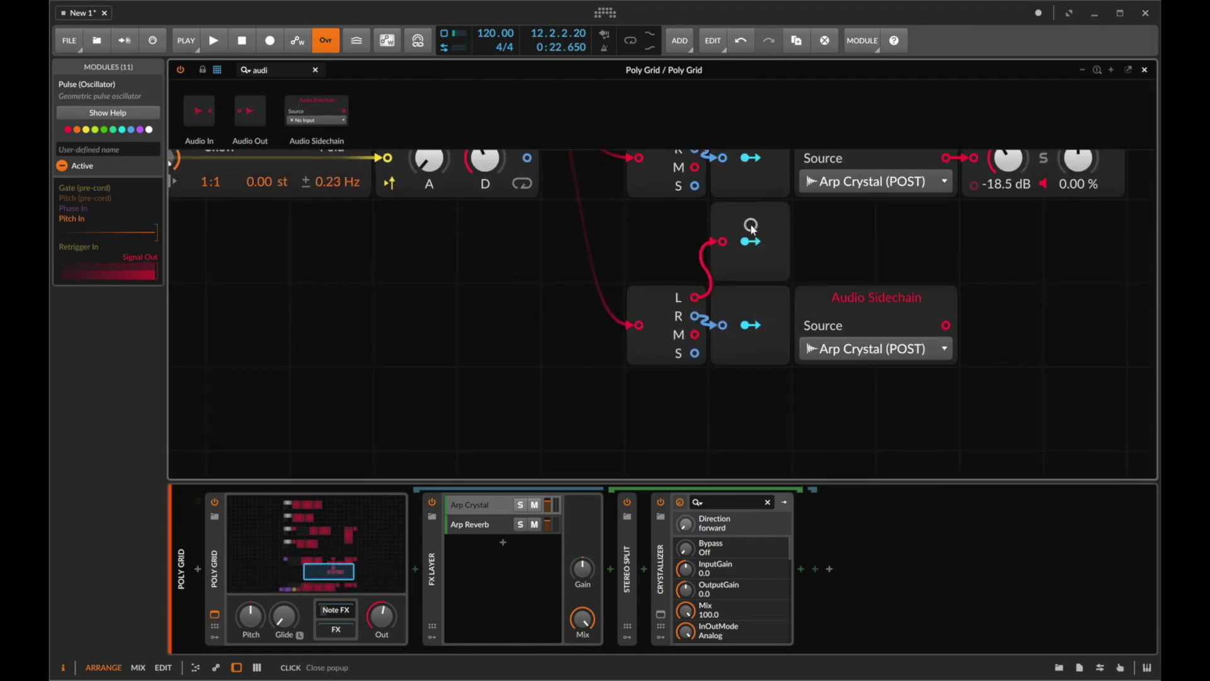
Step: Expand the Stereo Split and inspect the DC Offset's modulation options
click(480, 526)
click(628, 554)
click(628, 577)
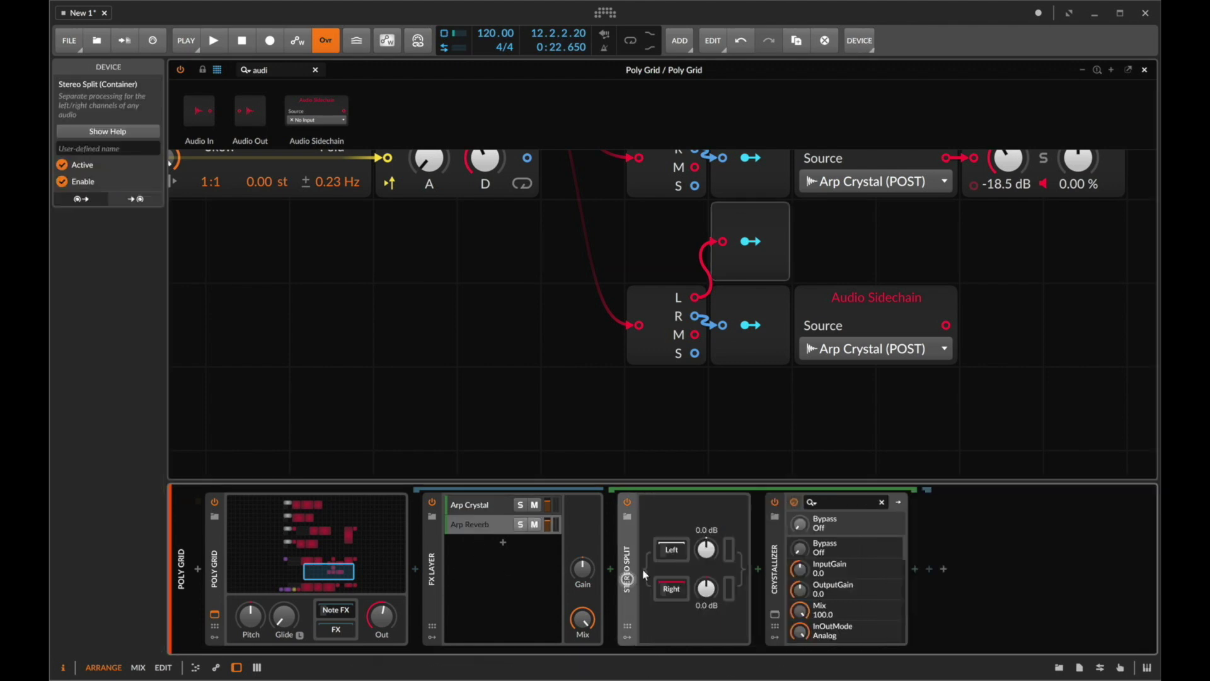
click(661, 547)
right_click(795, 553)
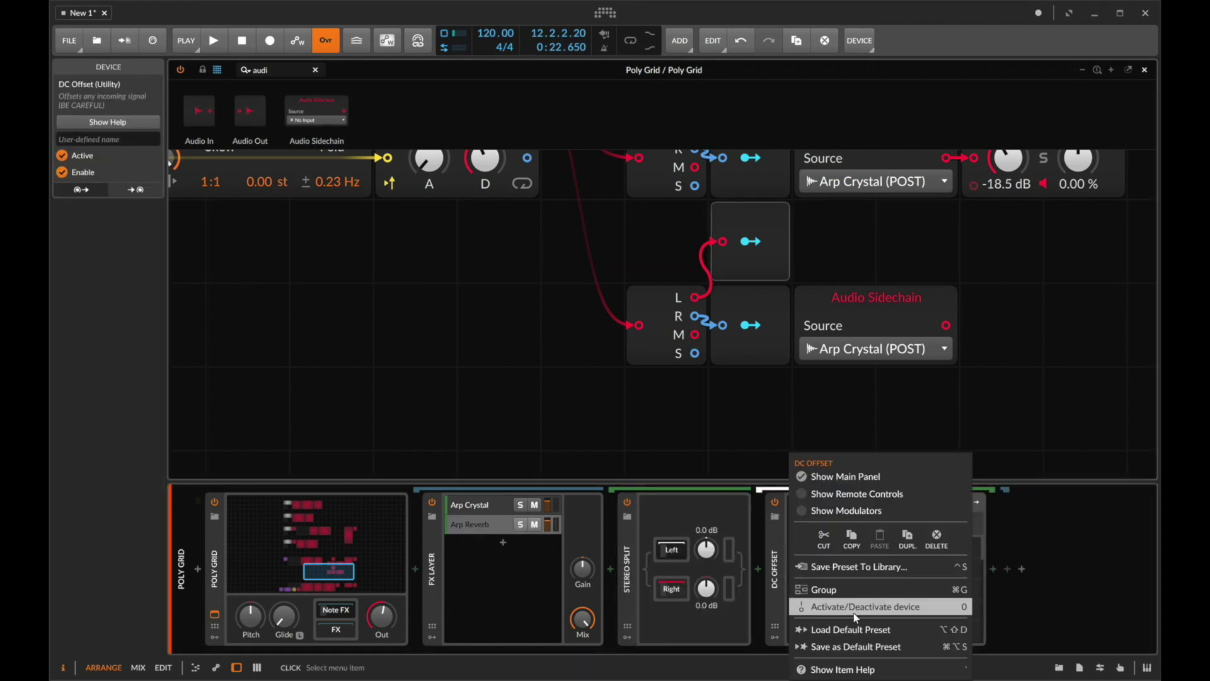
click(729, 591)
right_click(800, 569)
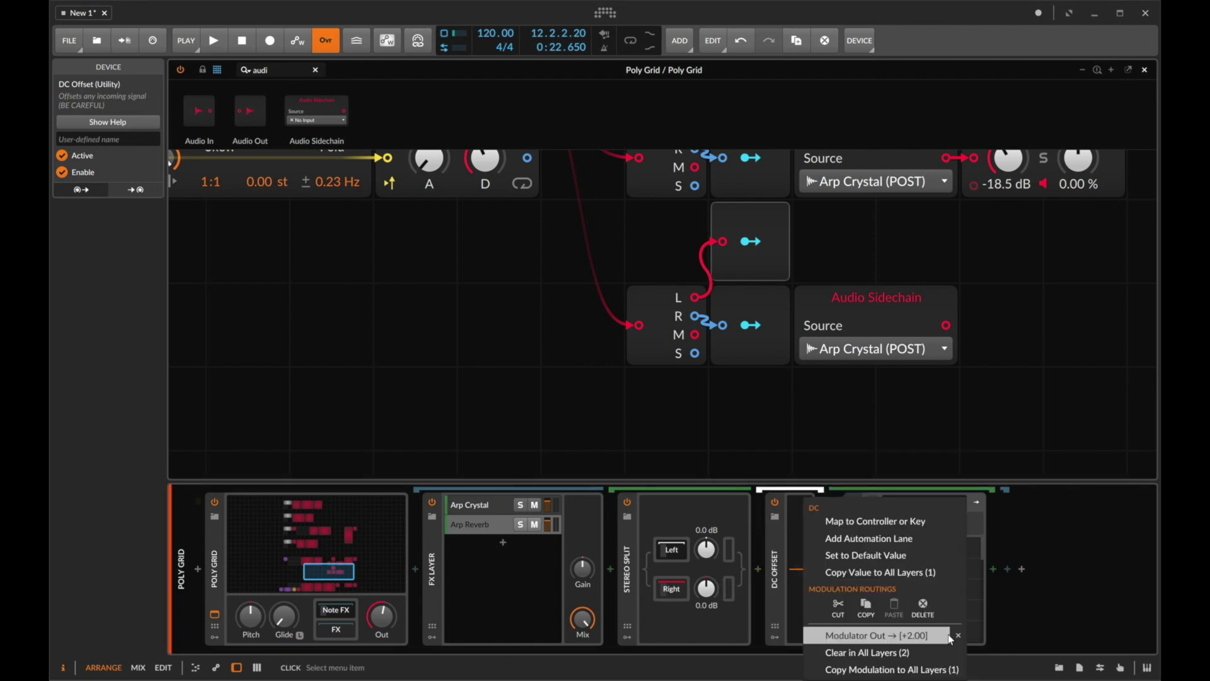
click(957, 638)
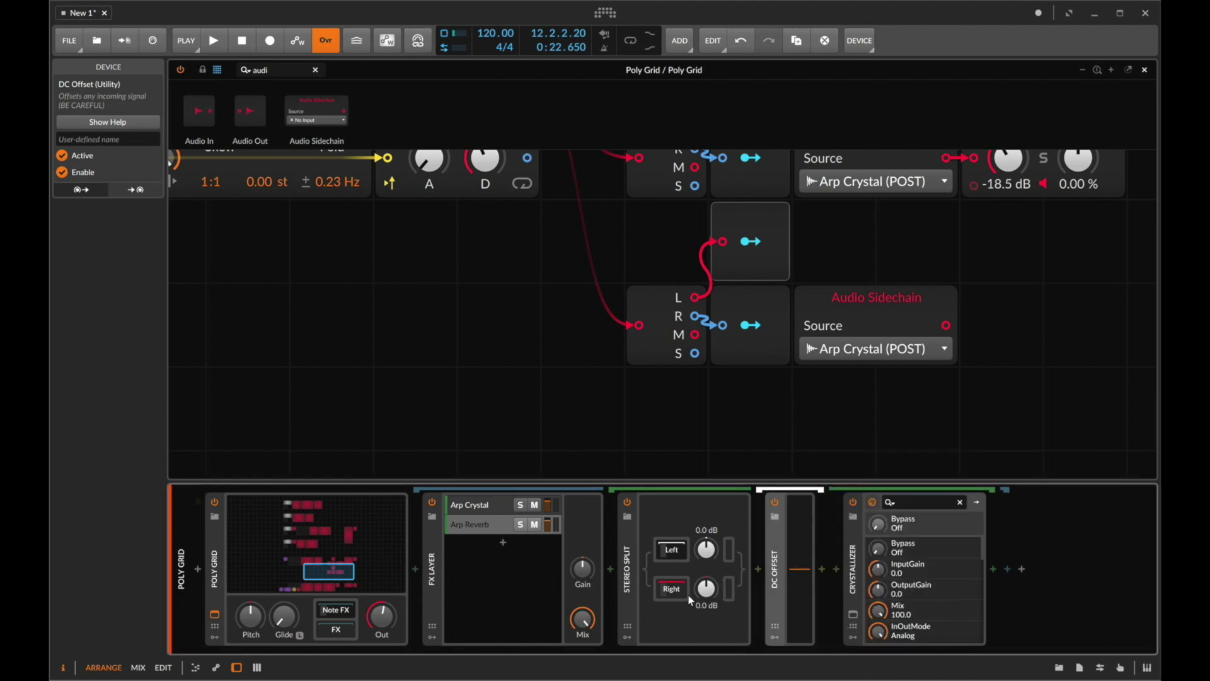
right_click(797, 572)
click(951, 637)
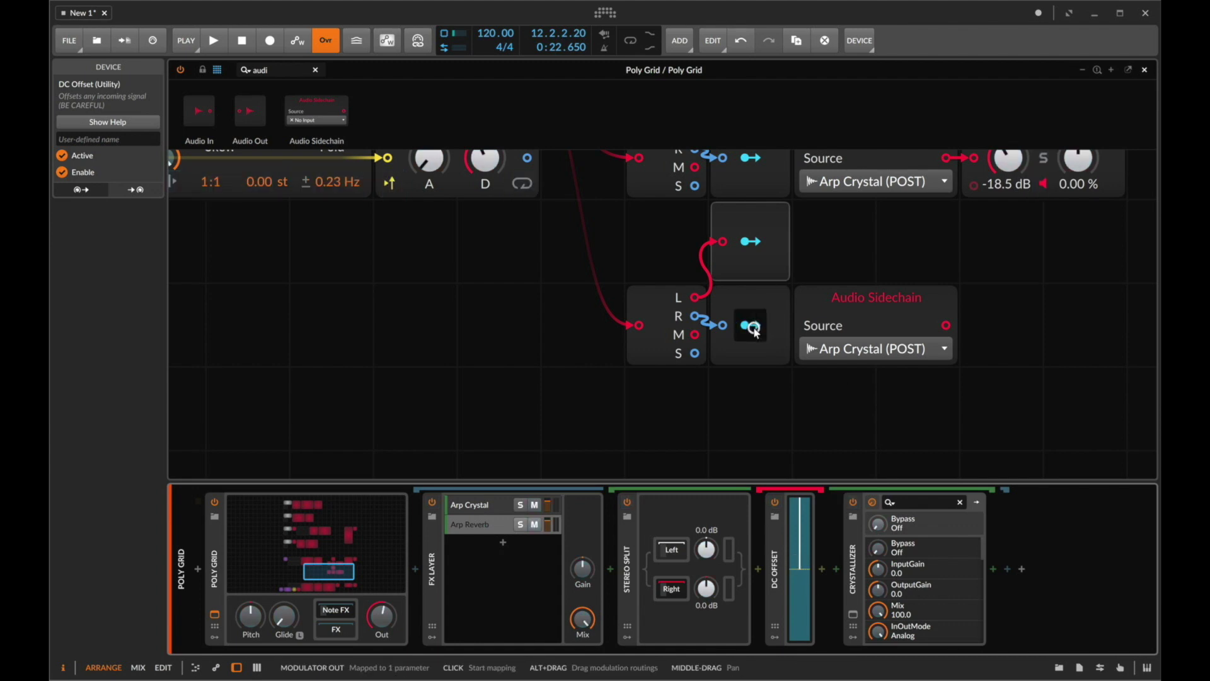
Step: Delete the Crystallizer device from the Poly Grid track's chain
click(862, 585)
click(862, 585)
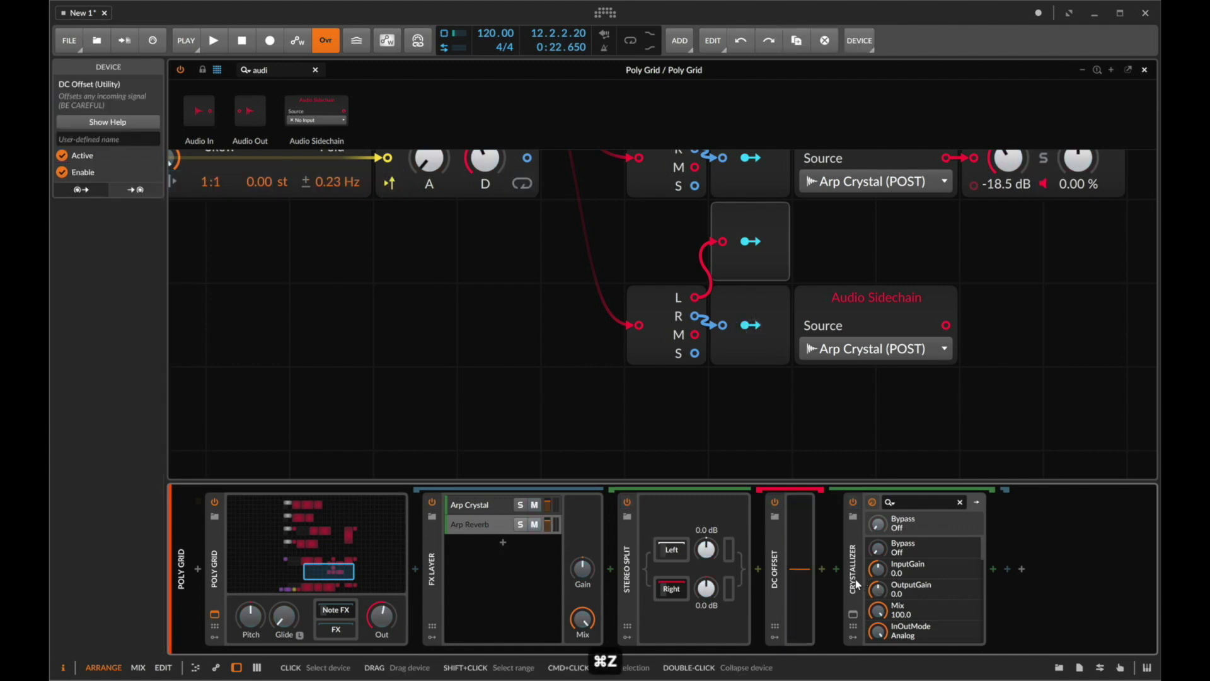
key(Delete)
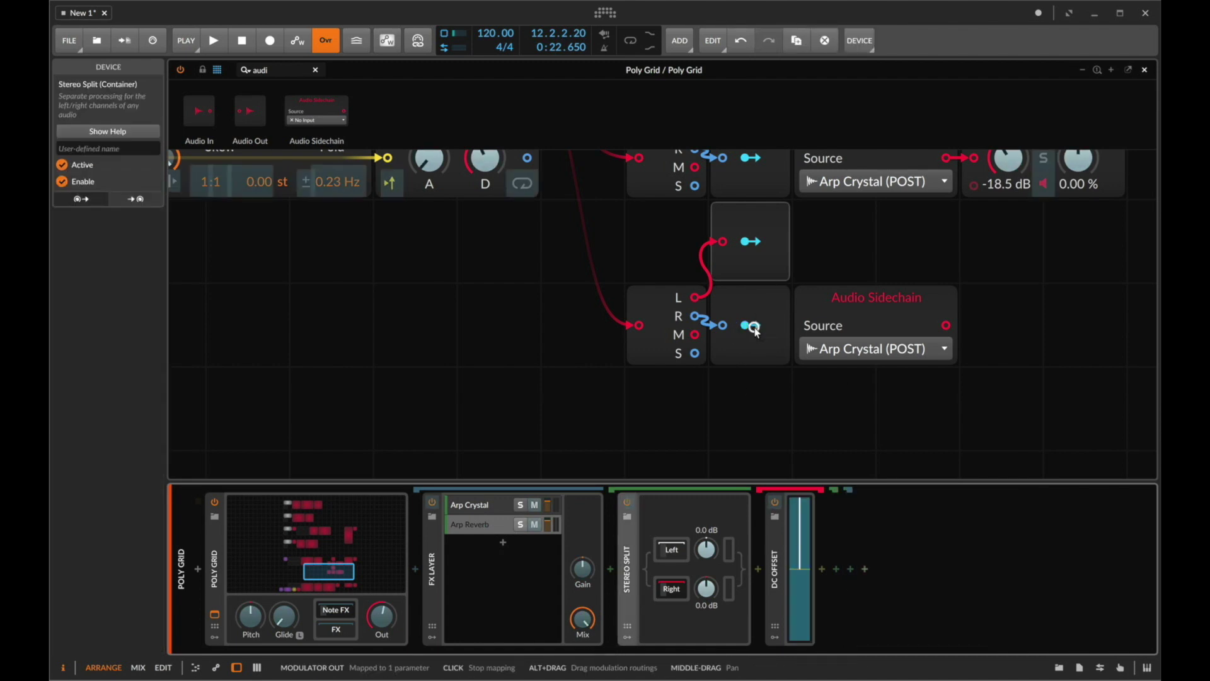
Step: Add a Spring Reverb after the stereo split, searching 'sprin', and set its mix to 100%
click(624, 551)
click(643, 568)
text(sprin)
key(Return)
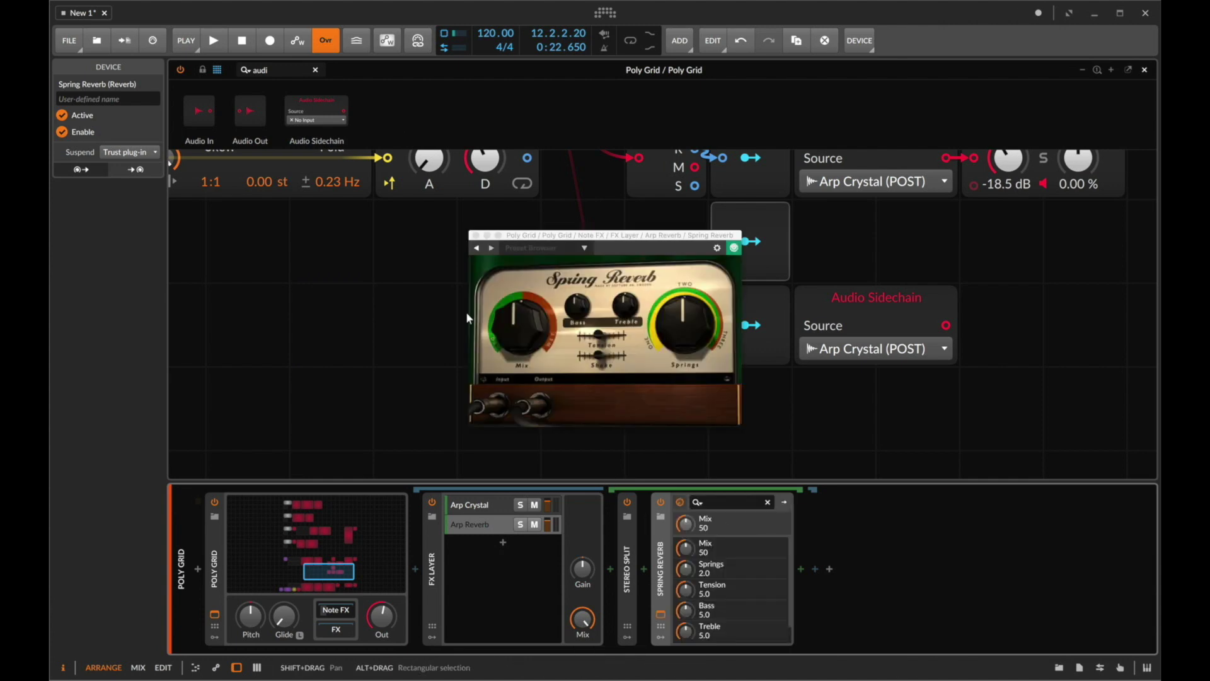
drag(523, 349, 523, 303)
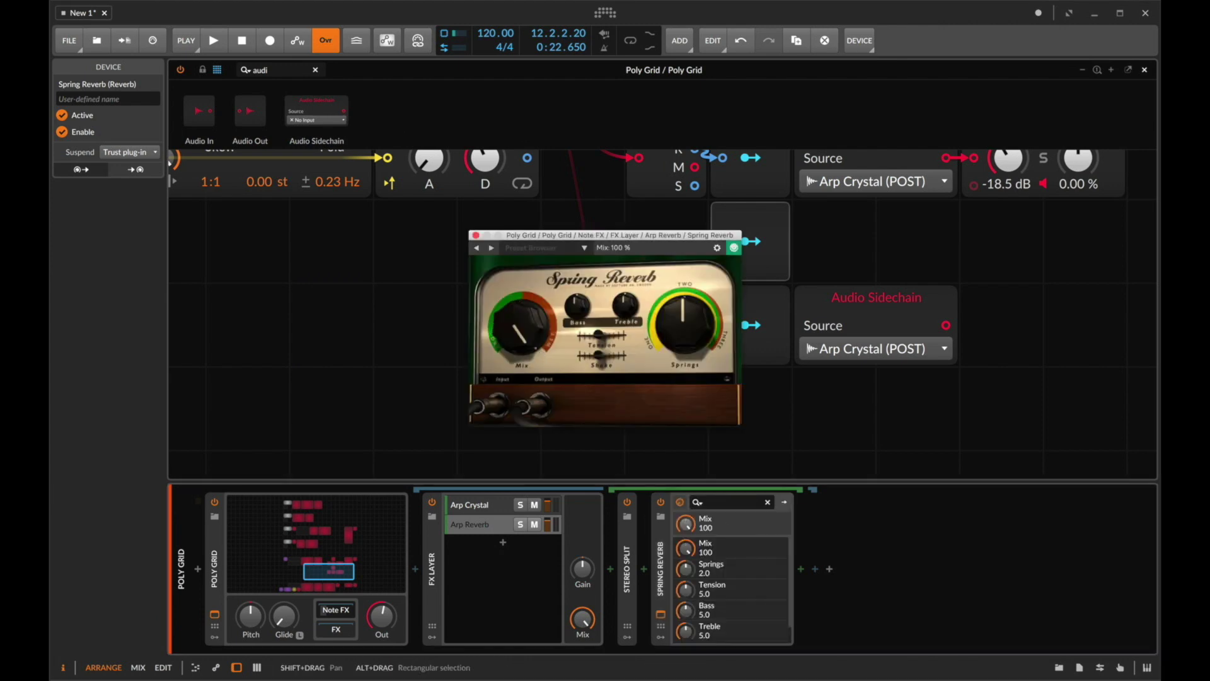
Step: Set the second Audio Sidechain source to Arp Reverb (POST)
click(478, 238)
click(890, 352)
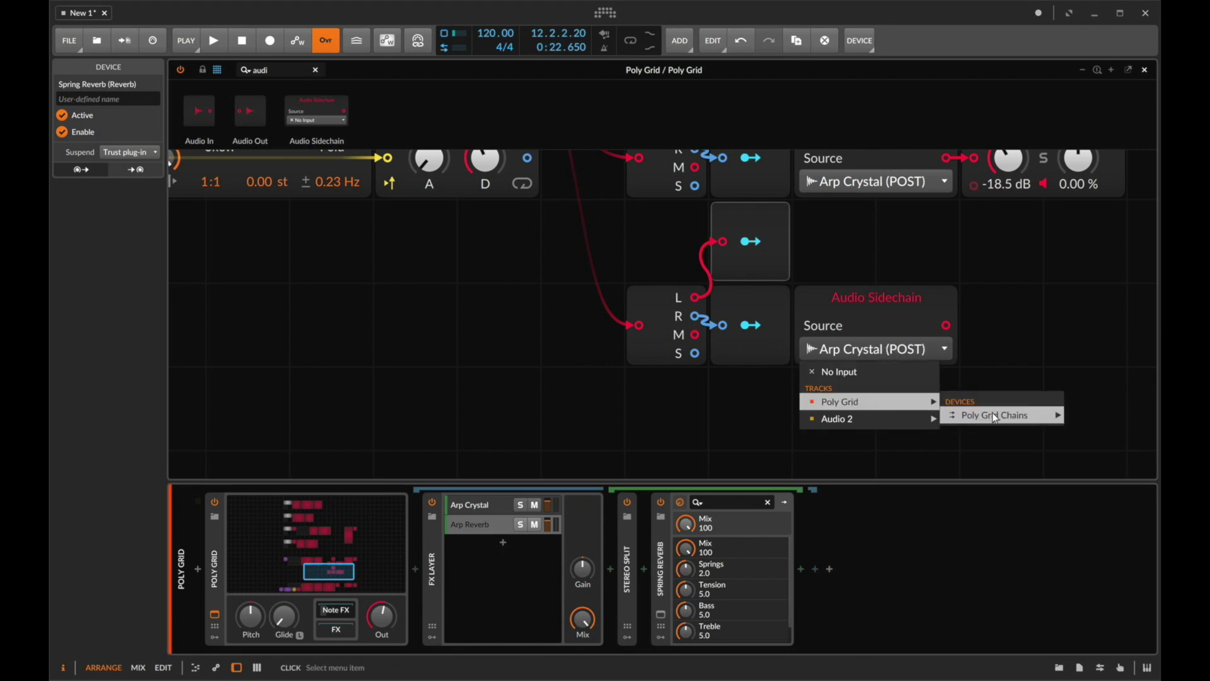
mouse_move(995, 433)
click(880, 518)
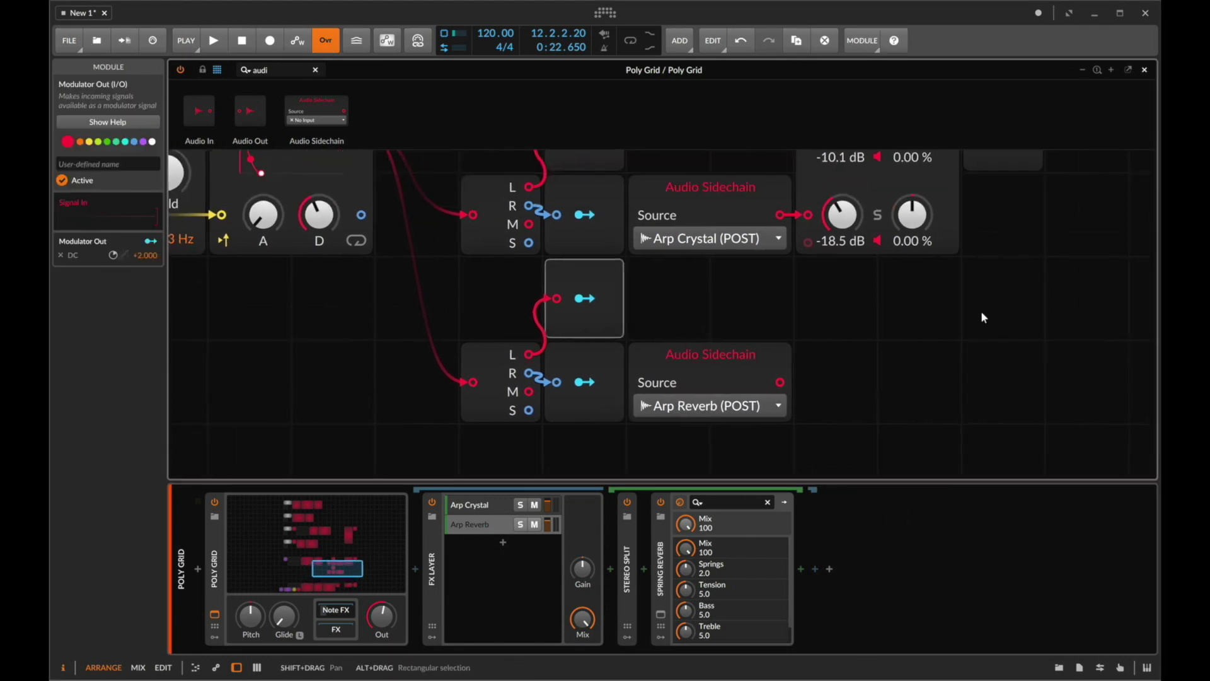
Step: Cable Arp Reverb into mixer channel 3, modulate its level with AD, lower channels to about -28 dB
mouse_move(744, 383)
mouse_down()
mouse_move(769, 274)
mouse_move(804, 296)
mouse_up()
key(space)
scroll(430, 239, up, 3)
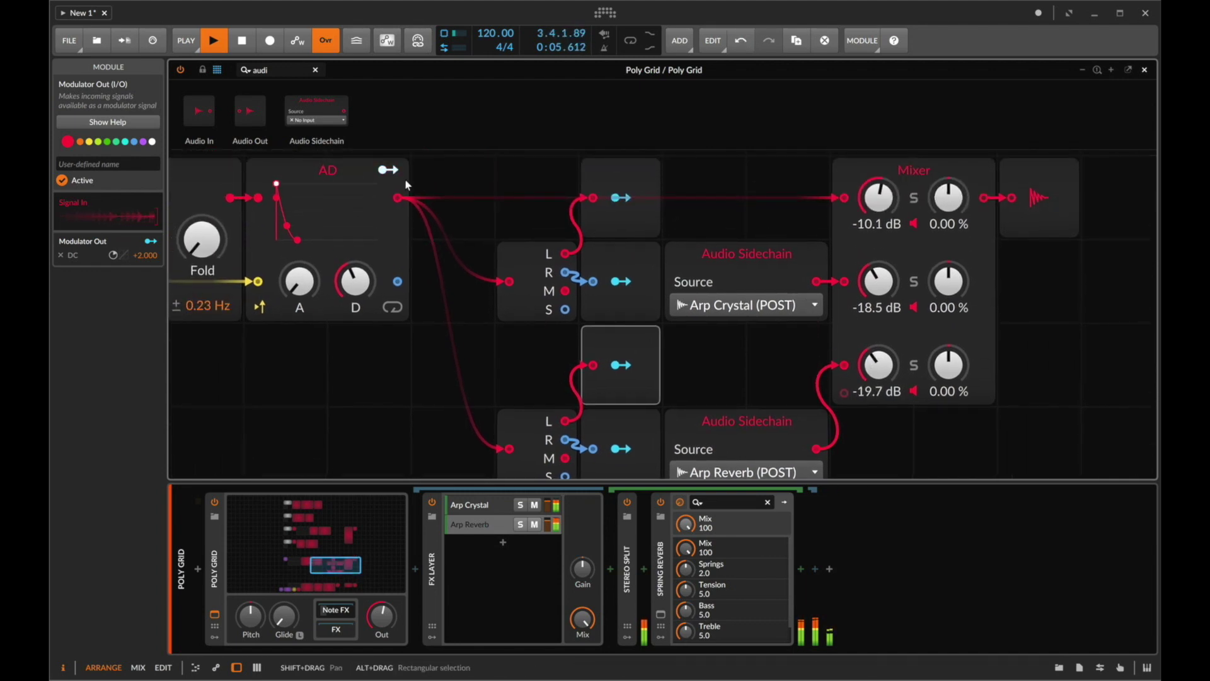
drag(388, 169, 875, 365)
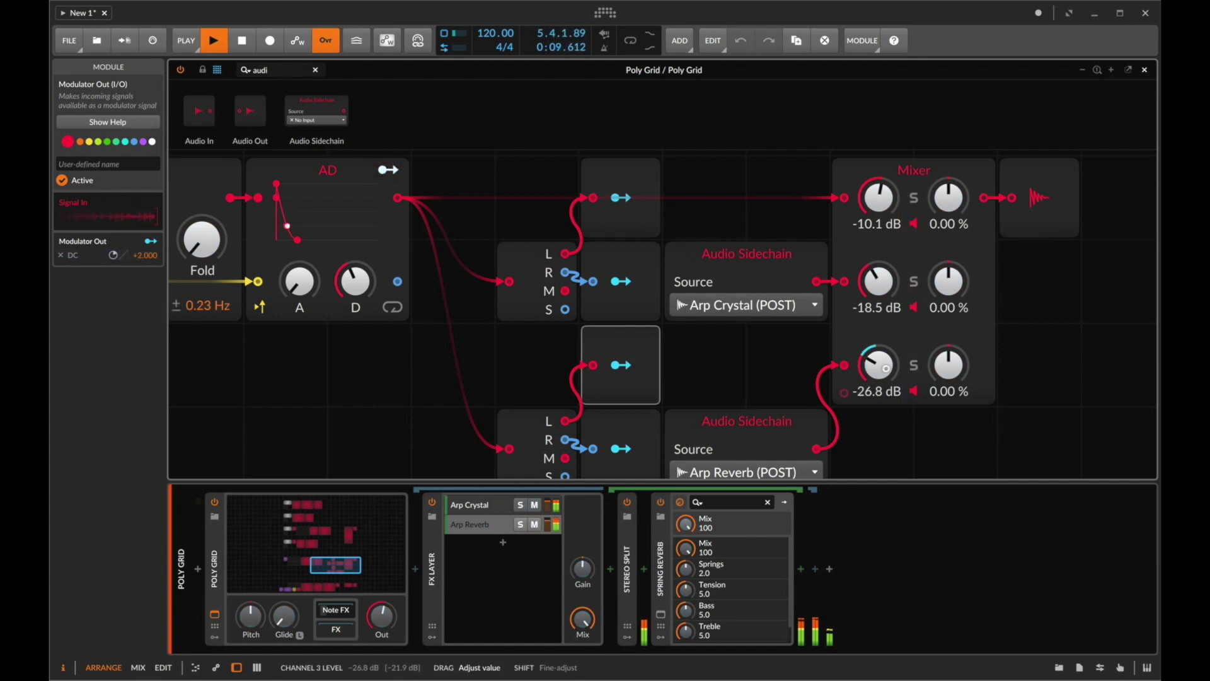
scroll(548, 316, left, 3)
scroll(548, 317, right, 4)
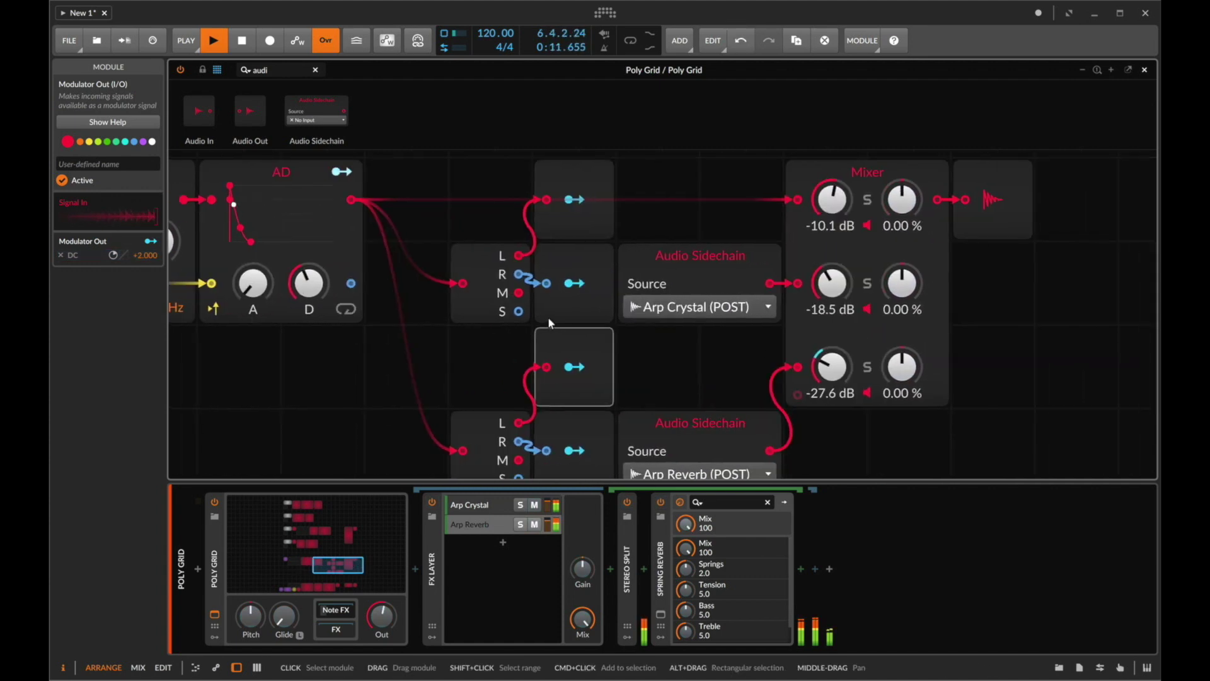
drag(829, 287, 829, 288)
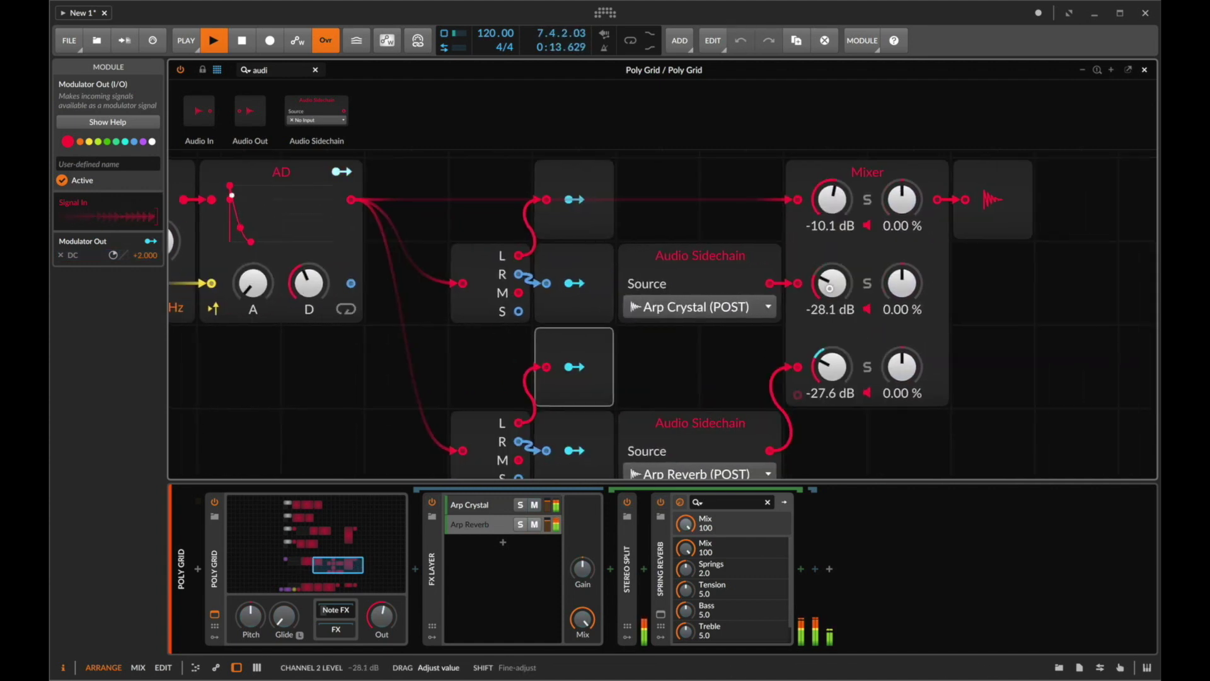
Step: Select the Audio Out module and audition the patch with mixer channels 2 and 3 muted
key(minus)
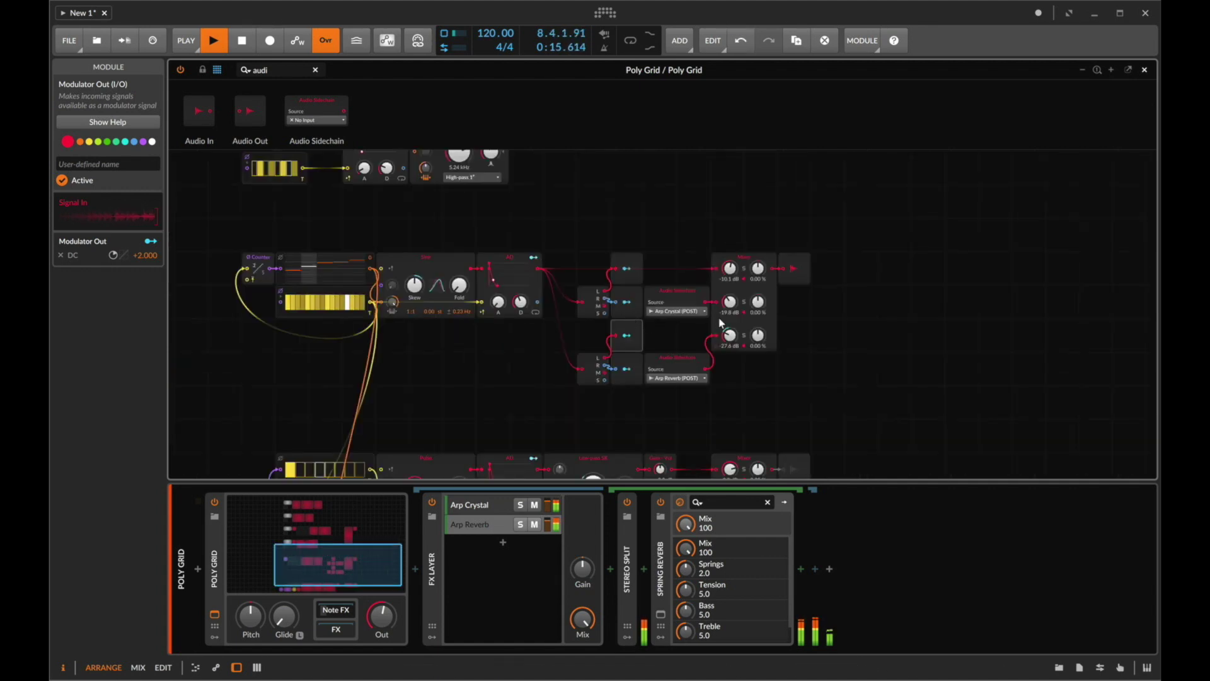
click(789, 273)
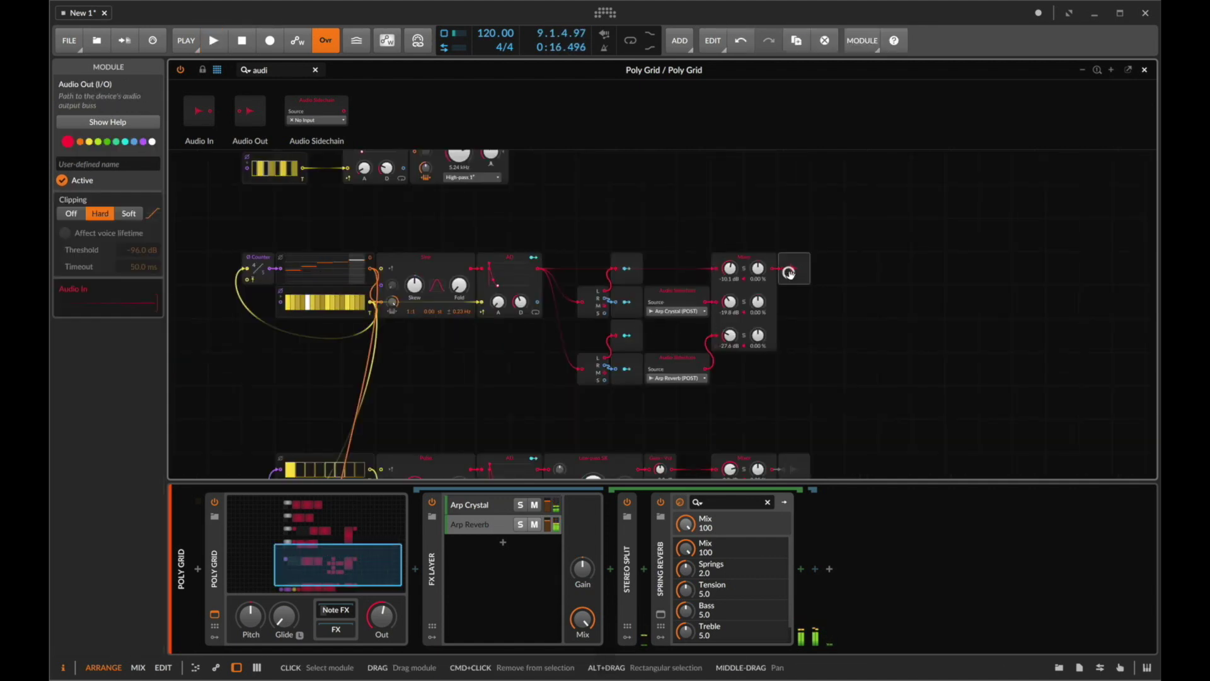
scroll(791, 273, down, 2)
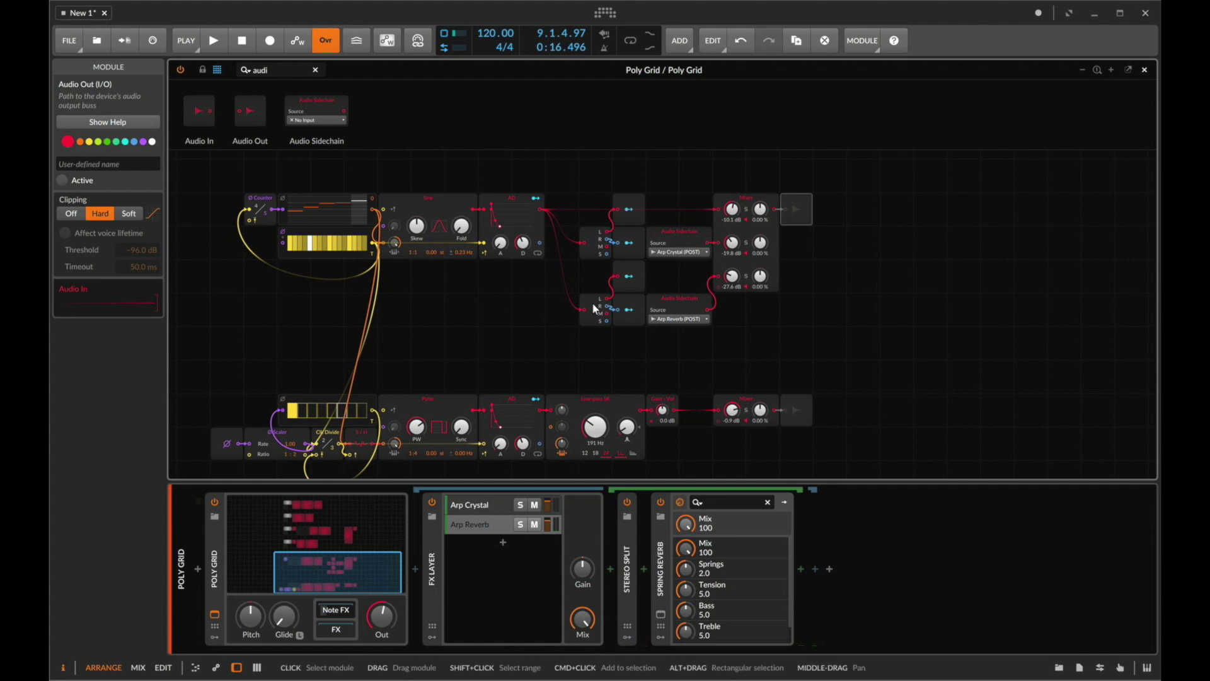
scroll(592, 302, up, 2)
scroll(593, 302, up, 4)
scroll(592, 301, up, 4)
scroll(592, 302, up, 4)
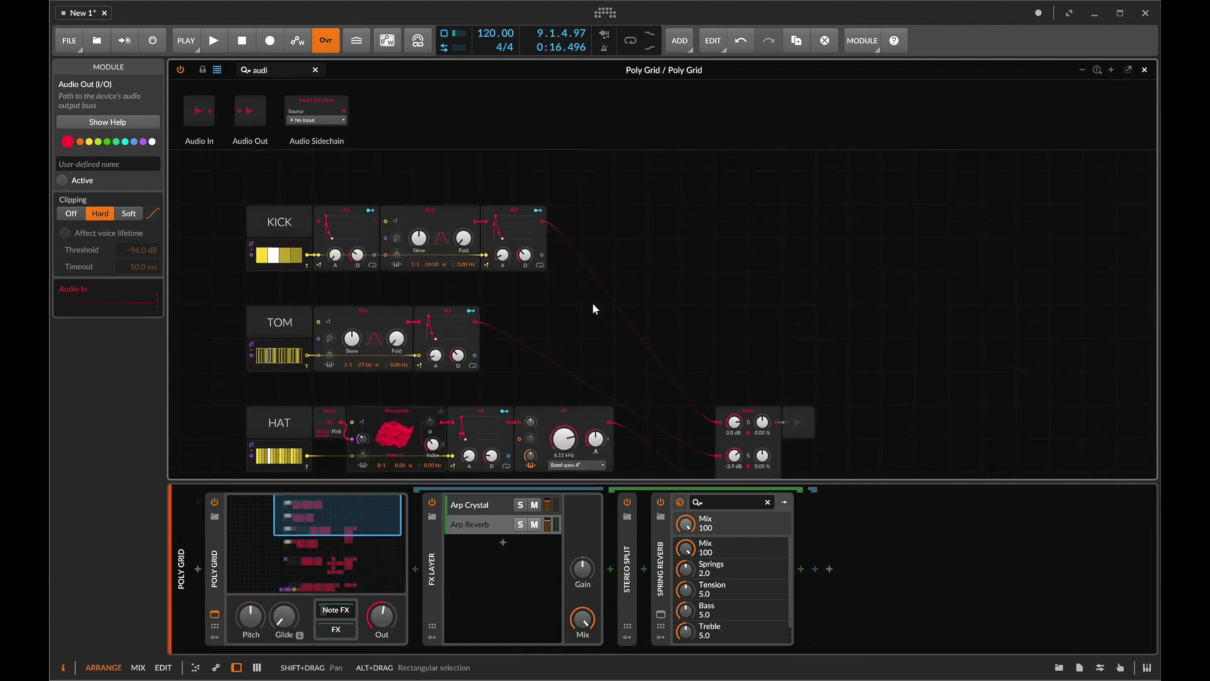
scroll(805, 425, down, 1)
scroll(794, 381, down, 2)
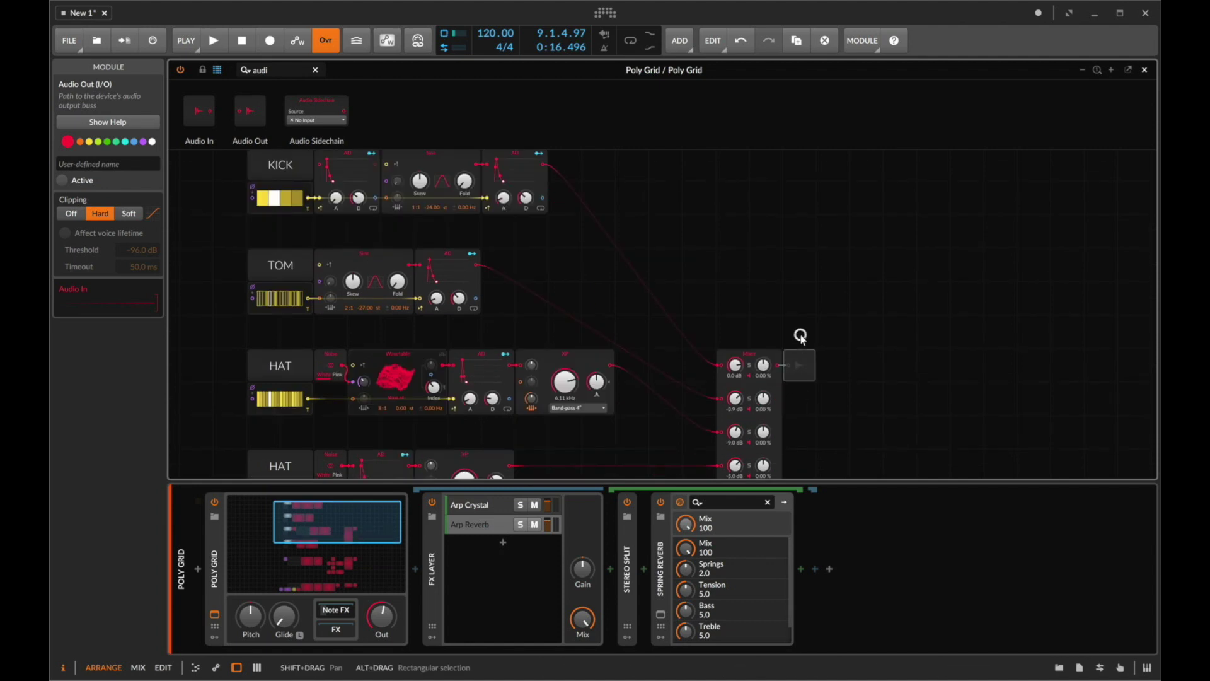
key(space)
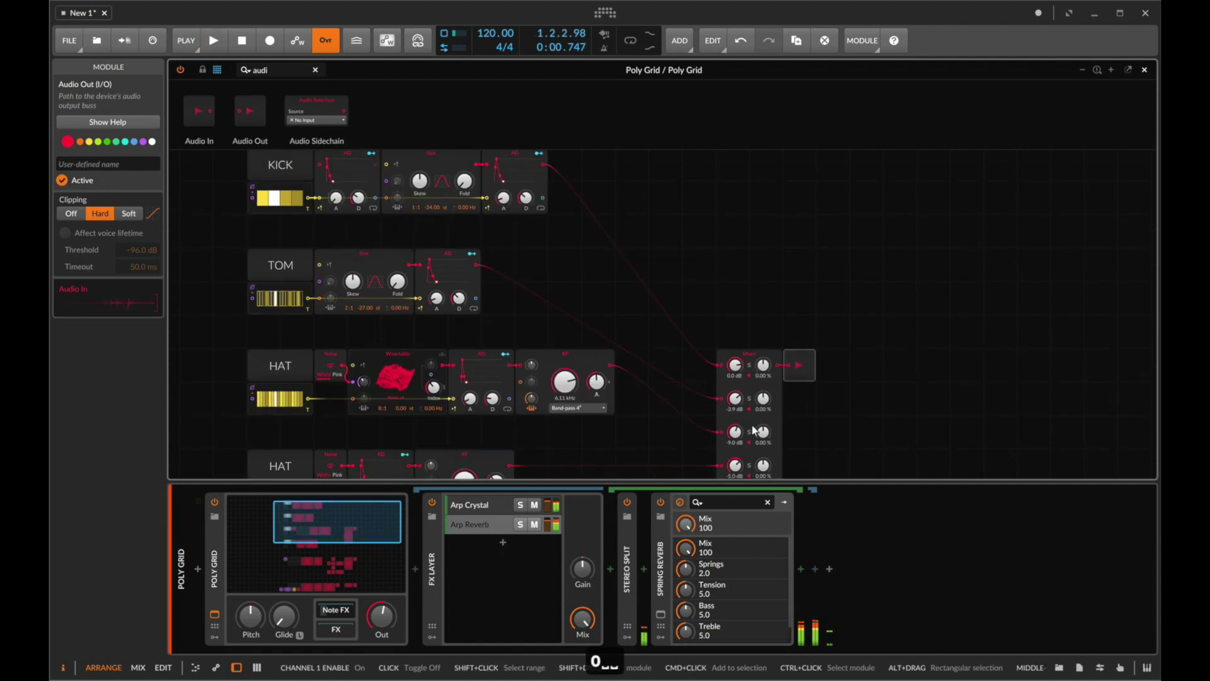
click(749, 407)
click(749, 437)
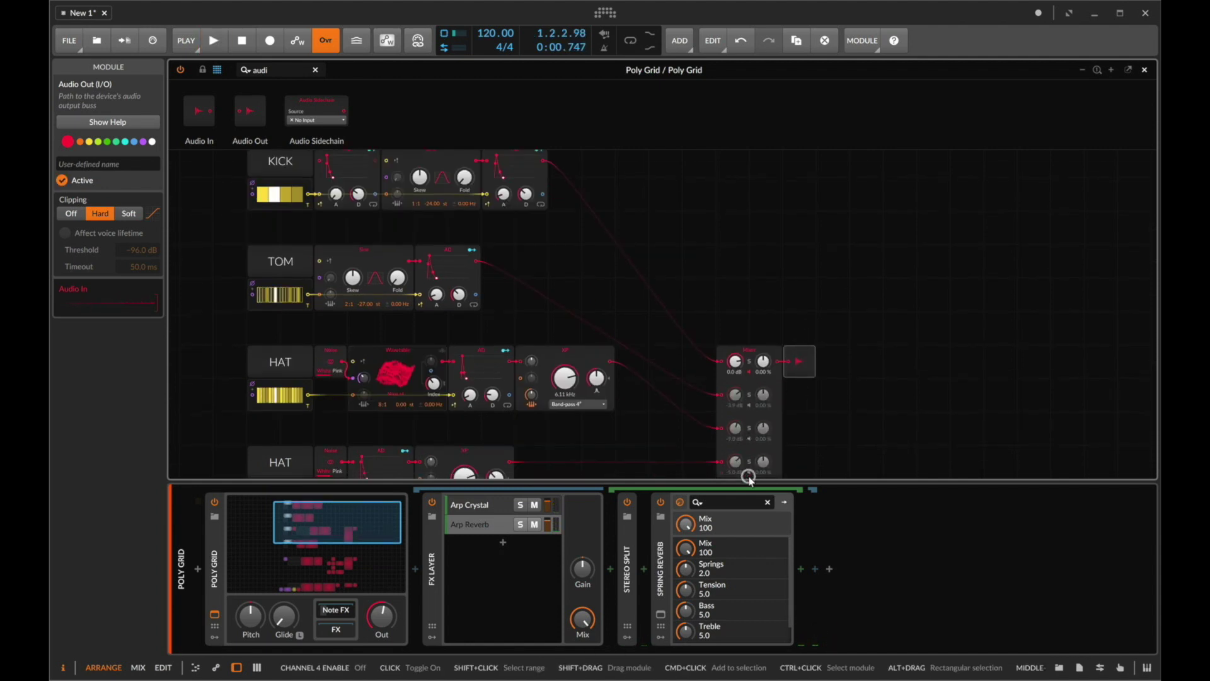
key(space)
scroll(729, 308, up, 3)
scroll(730, 308, up, 2)
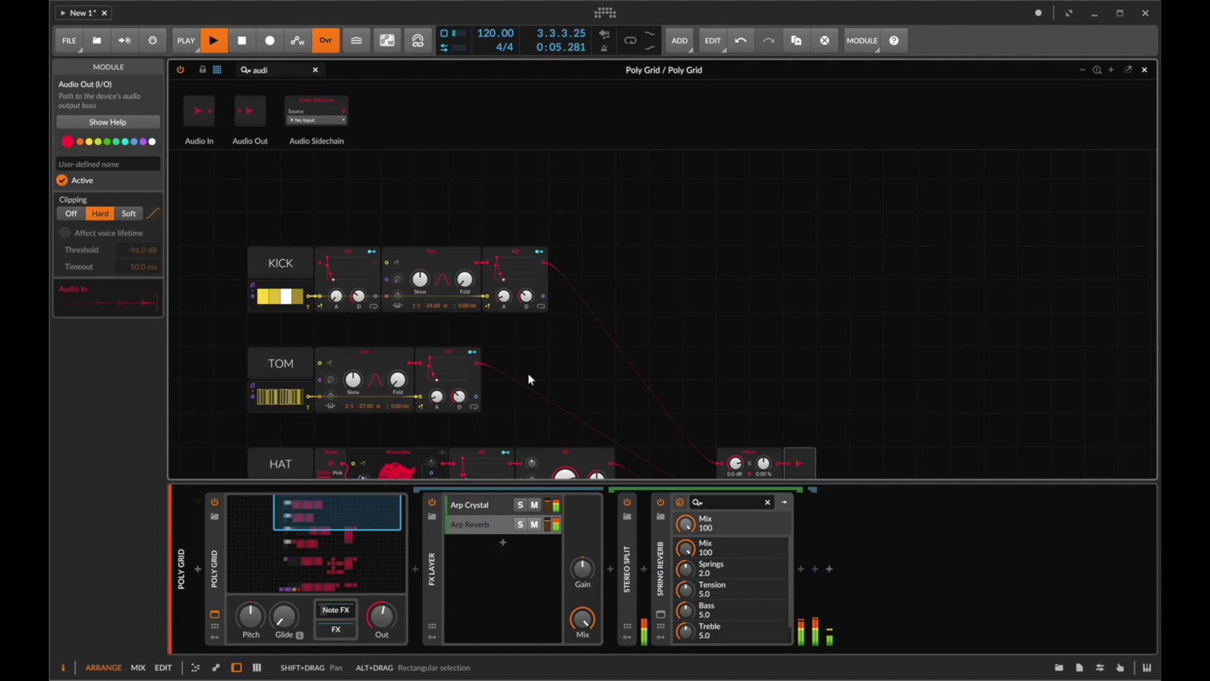
key(space)
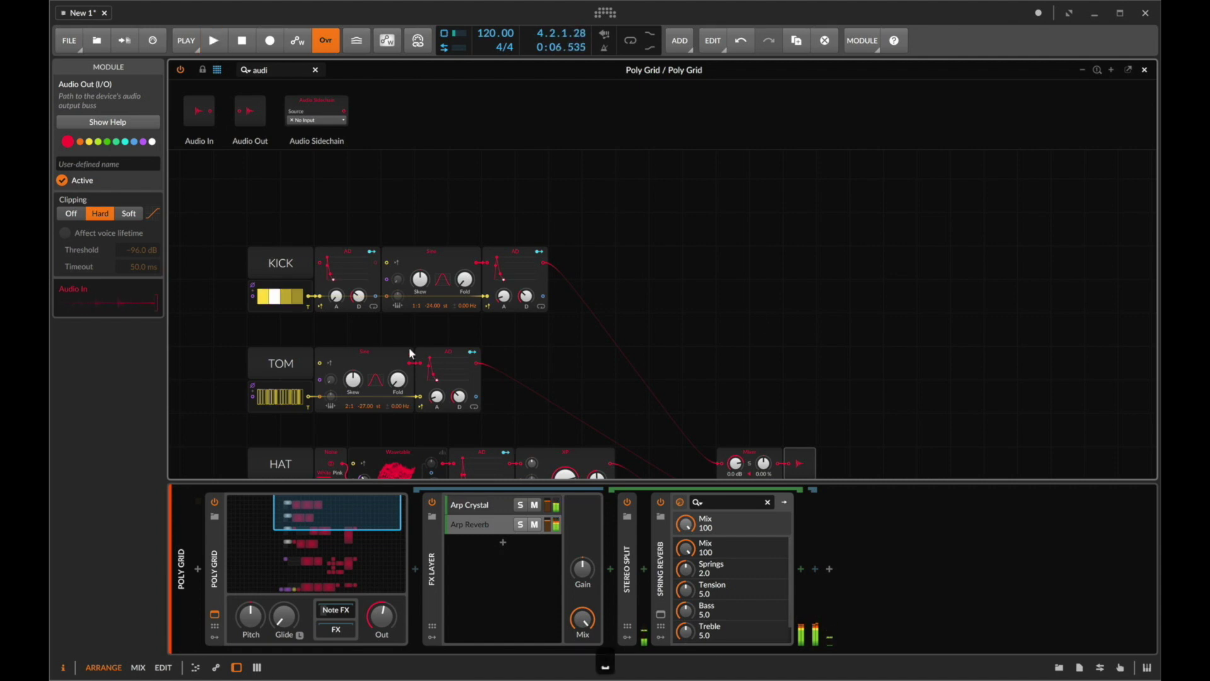
Step: Add a third FX layer and load the Grid VST preset into it
click(503, 544)
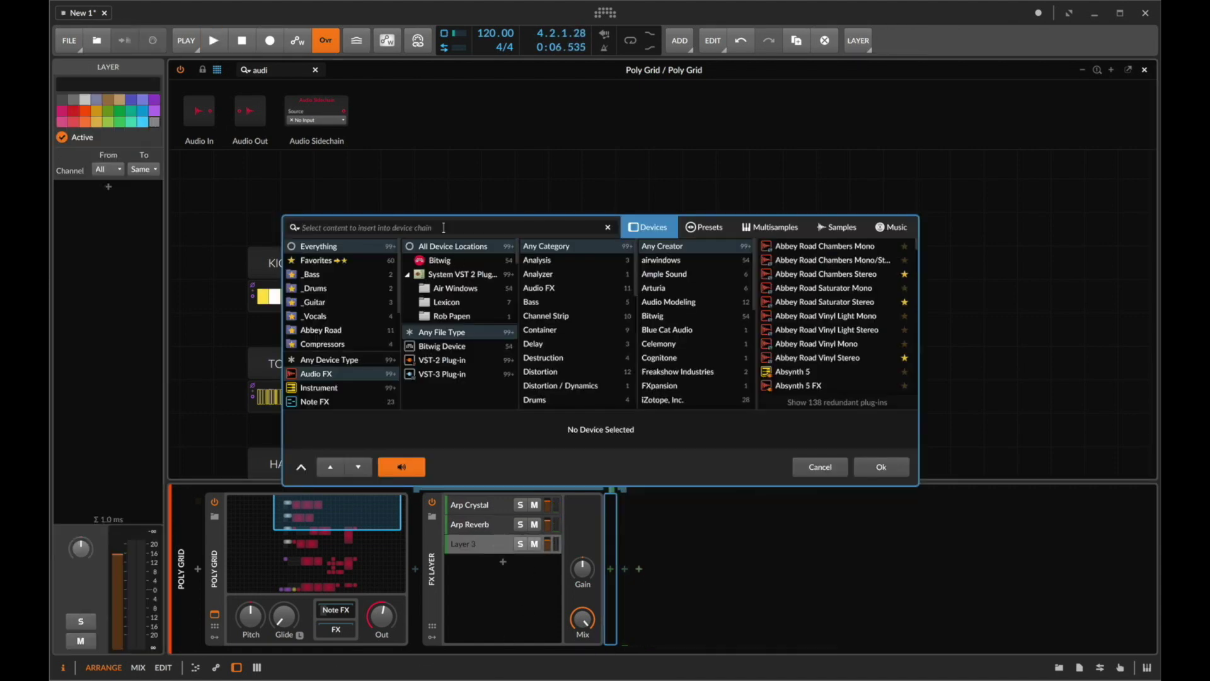
key(Escape)
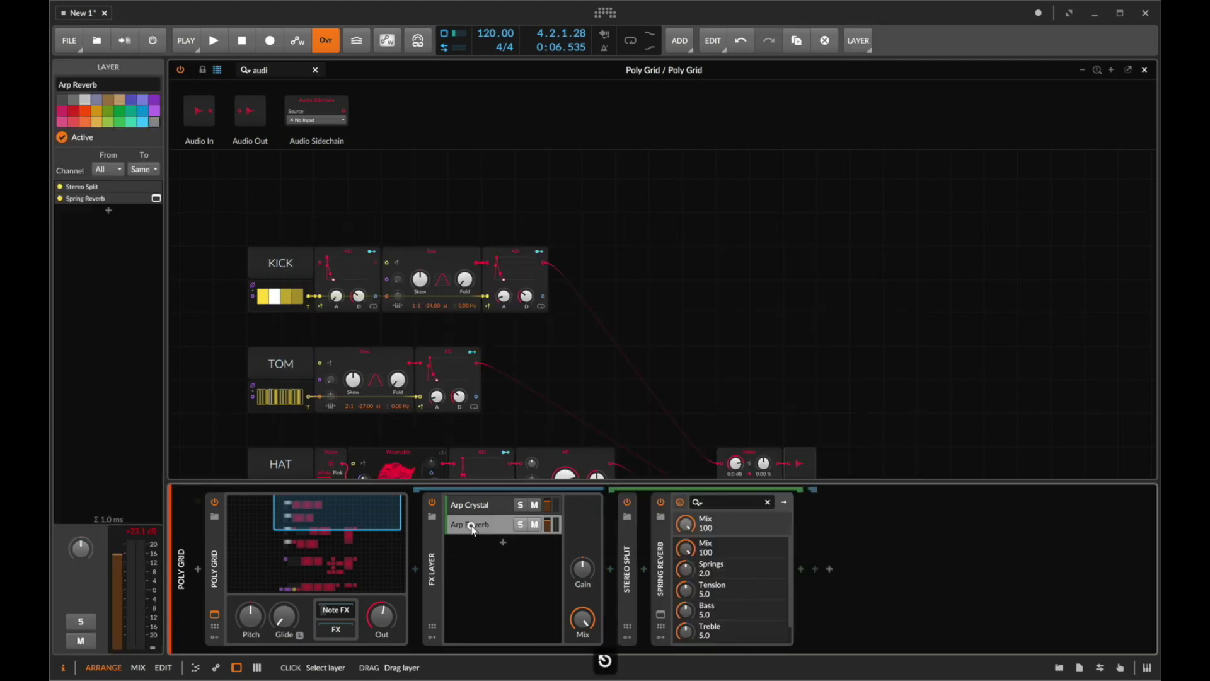
key(ctrl+z)
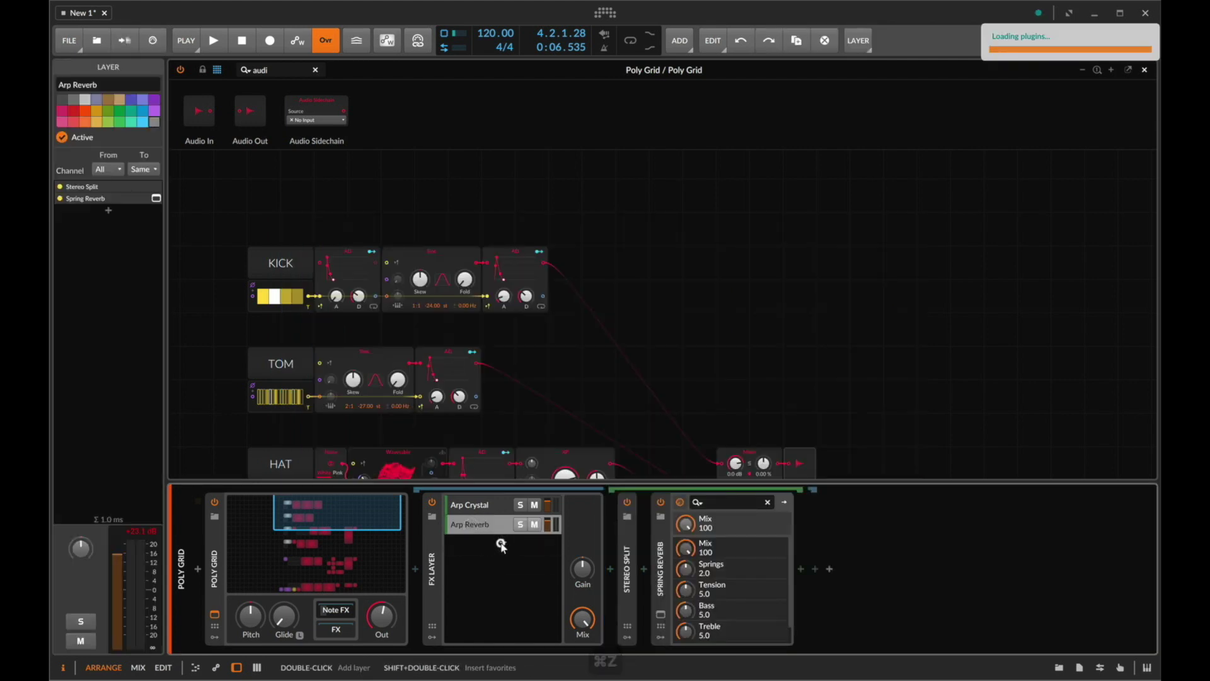
click(500, 543)
click(715, 228)
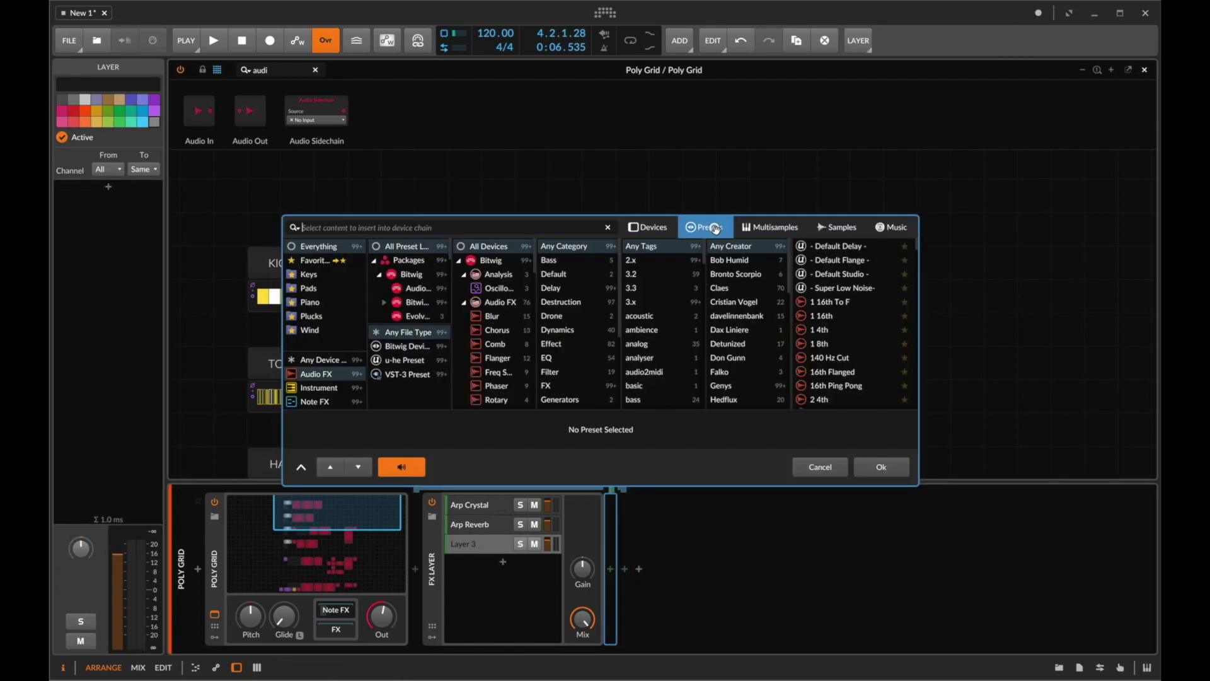
text(grid)
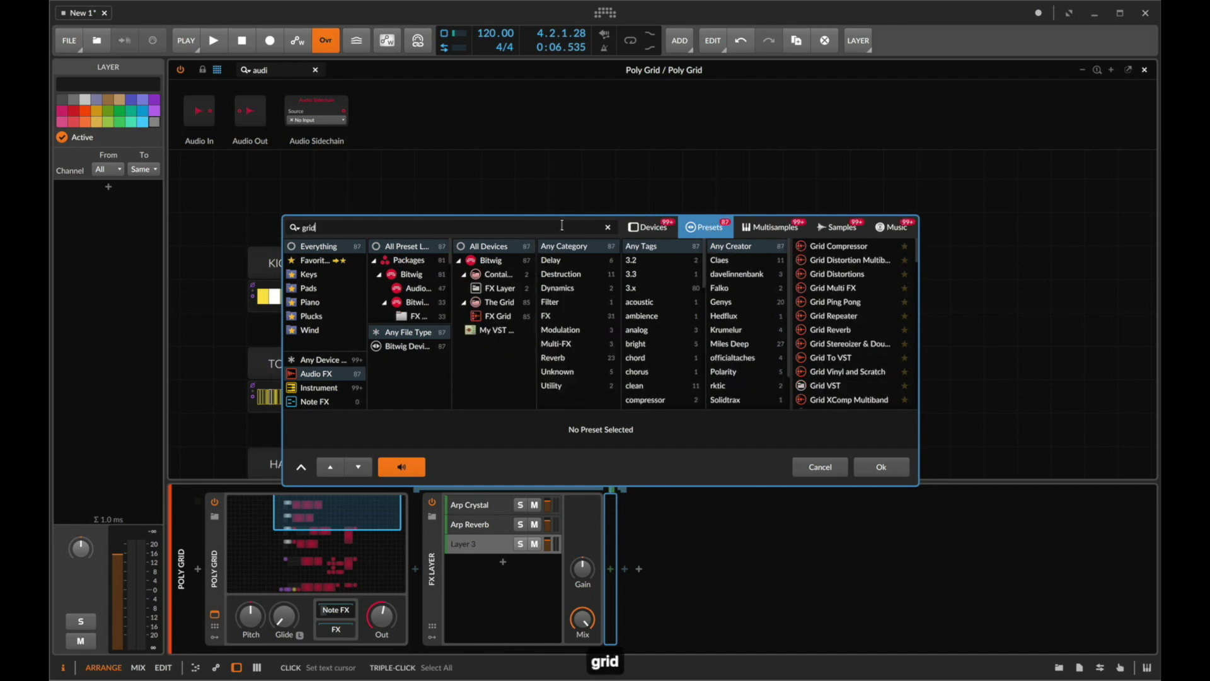
text( vst)
key(Down)
key(Return)
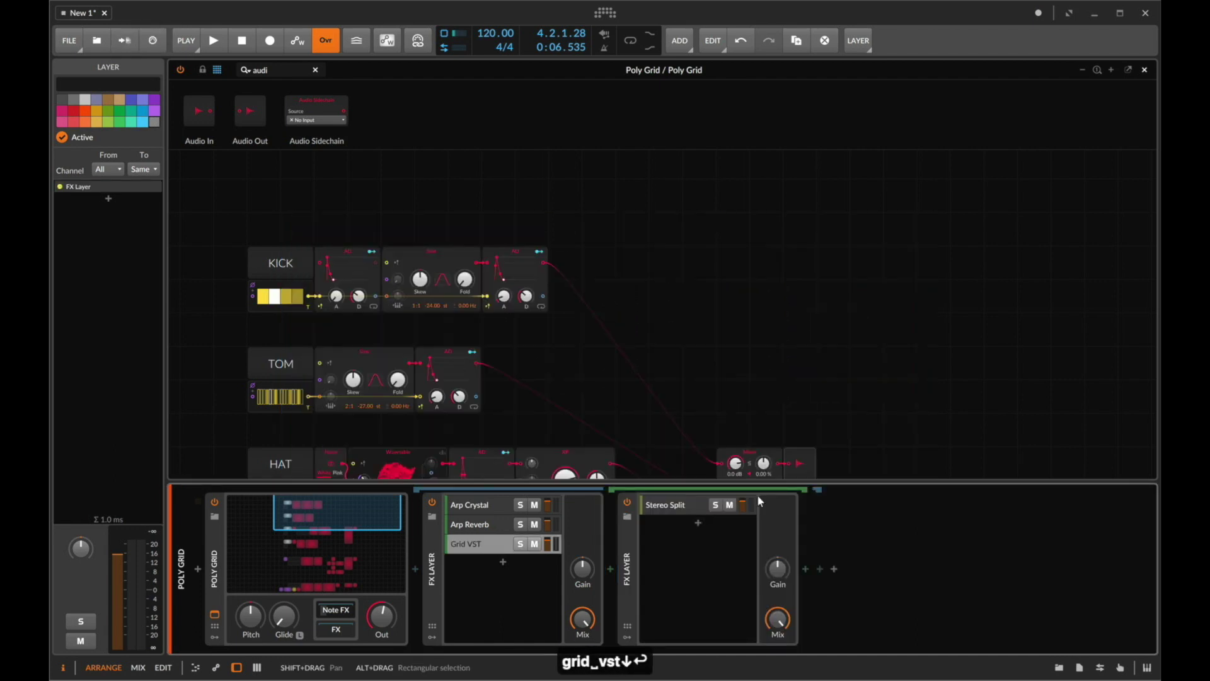
Step: Replace the second layer's Stereo Split device with DC Offset
click(747, 504)
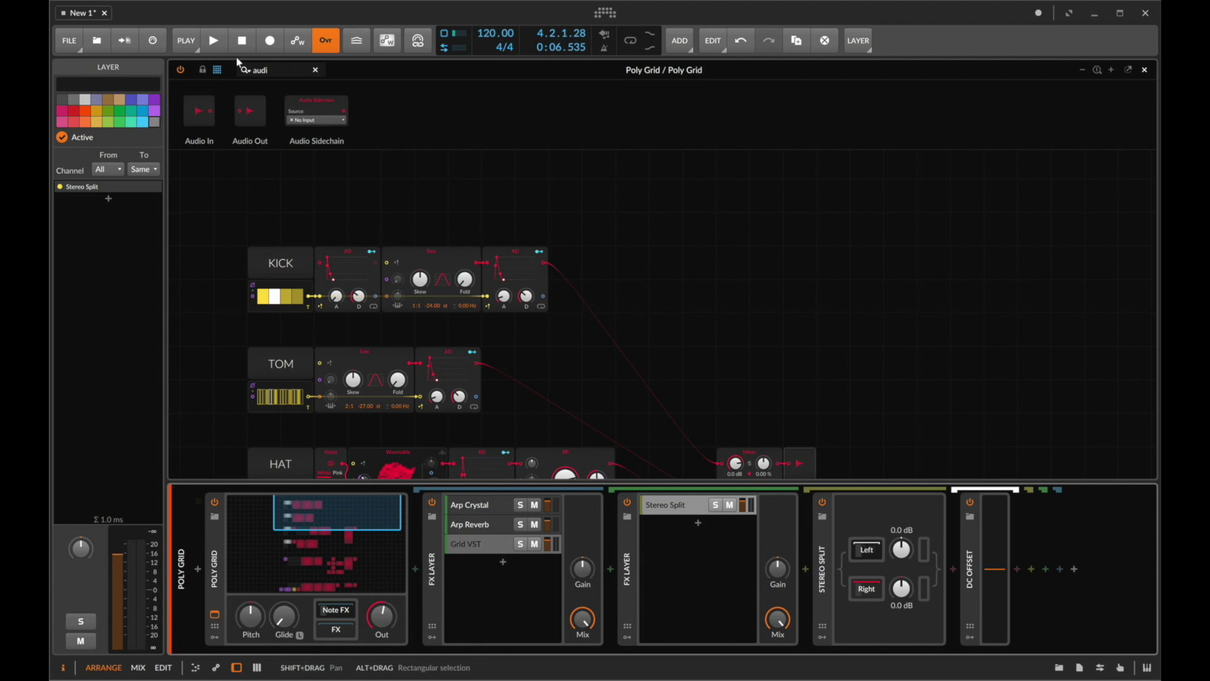
click(299, 72)
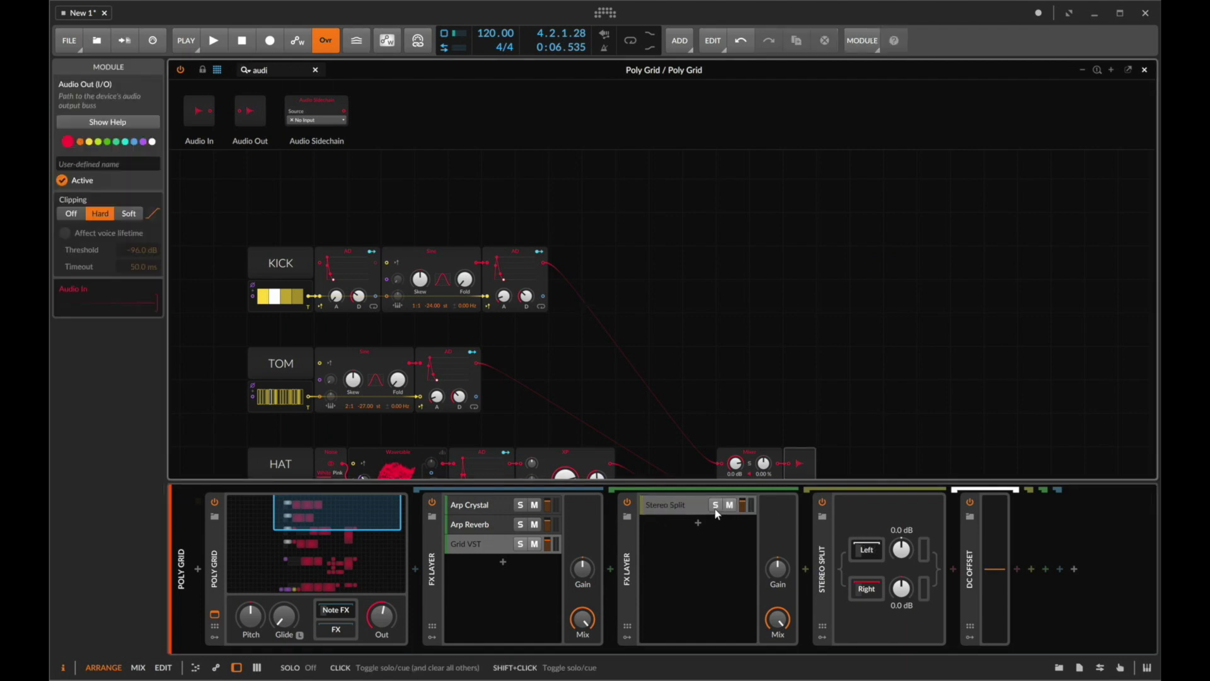
click(822, 571)
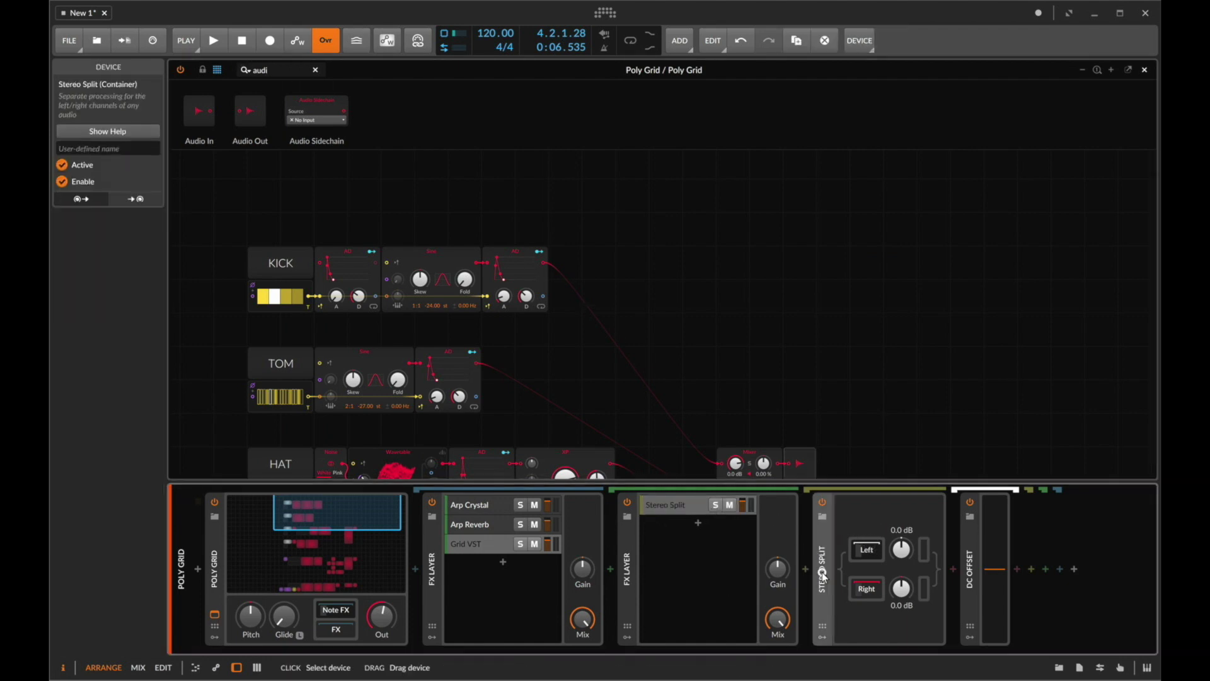
key(Delete)
click(805, 569)
text(d )
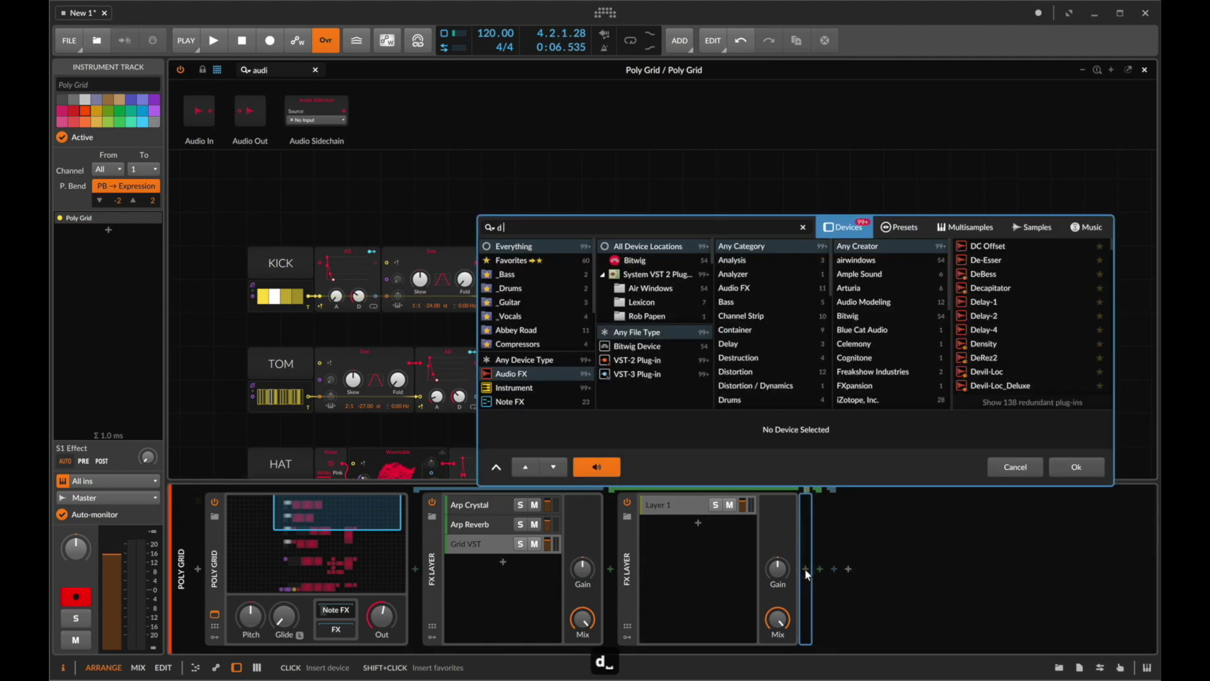
text(c)
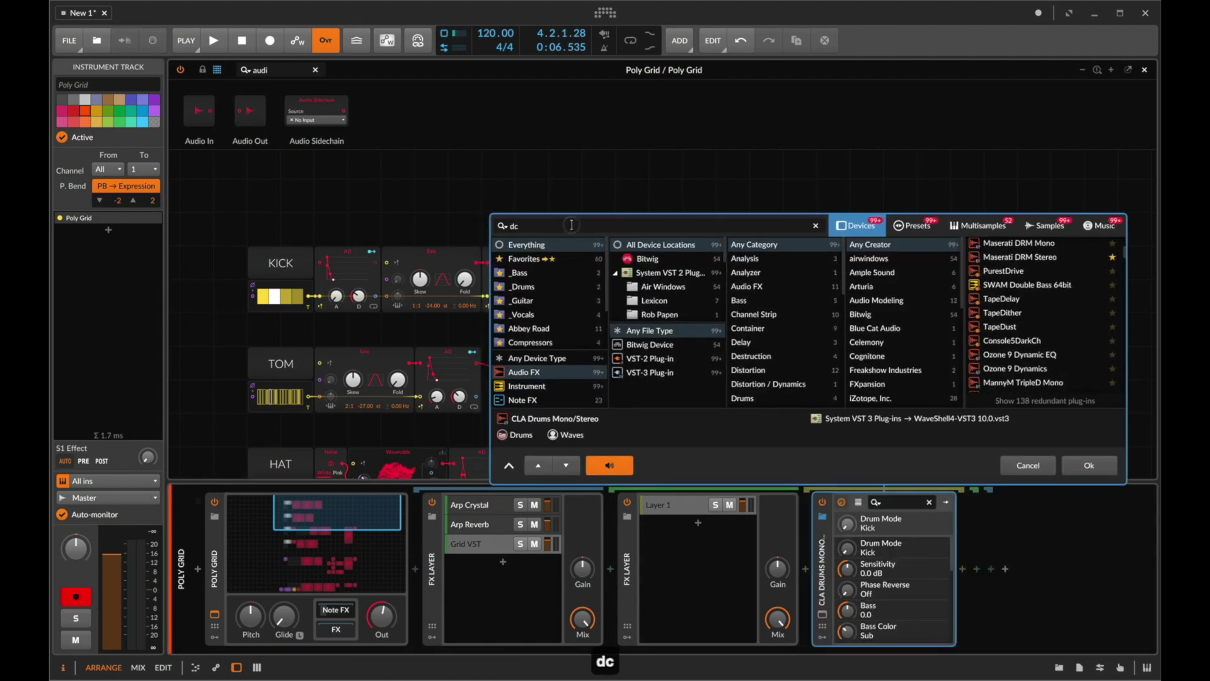
key(Down)
key(Return)
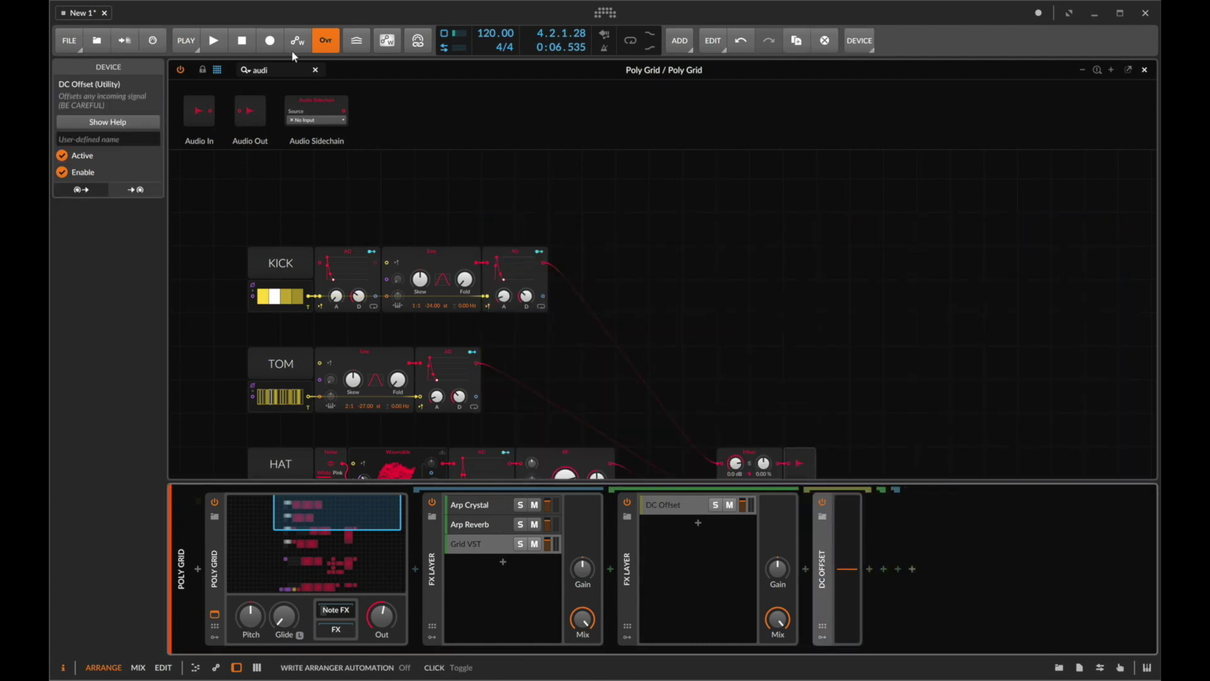
text(mod)
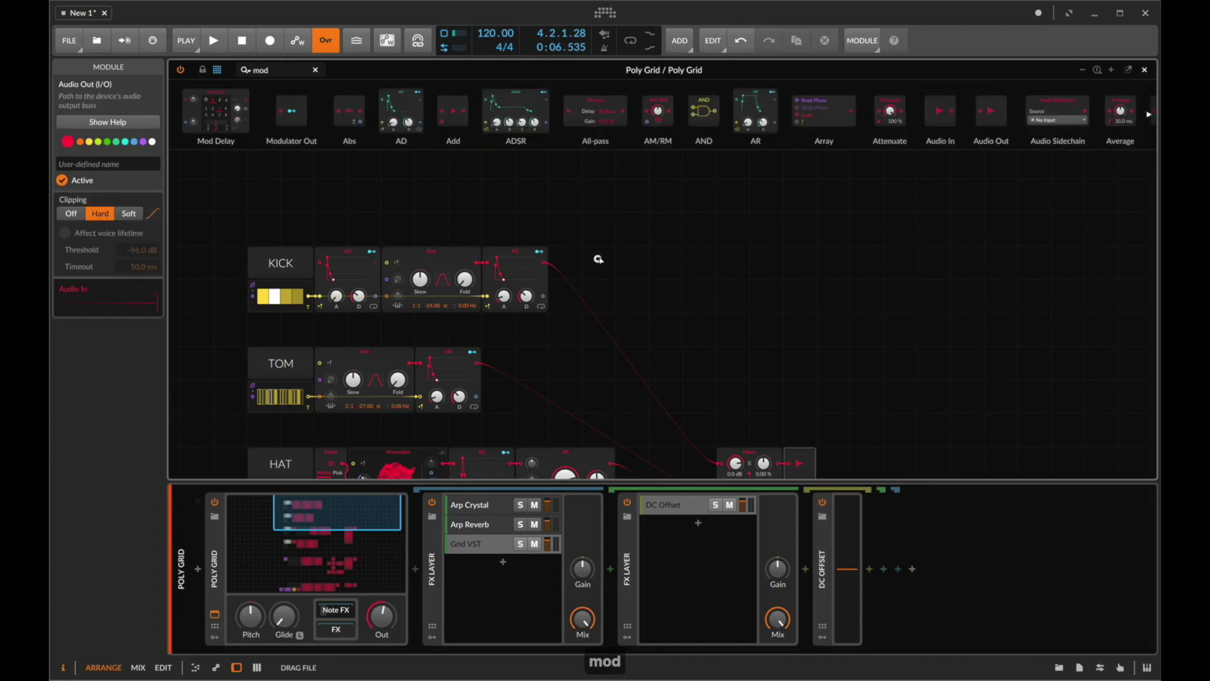
drag(594, 262, 567, 262)
scroll(661, 344, down, 1)
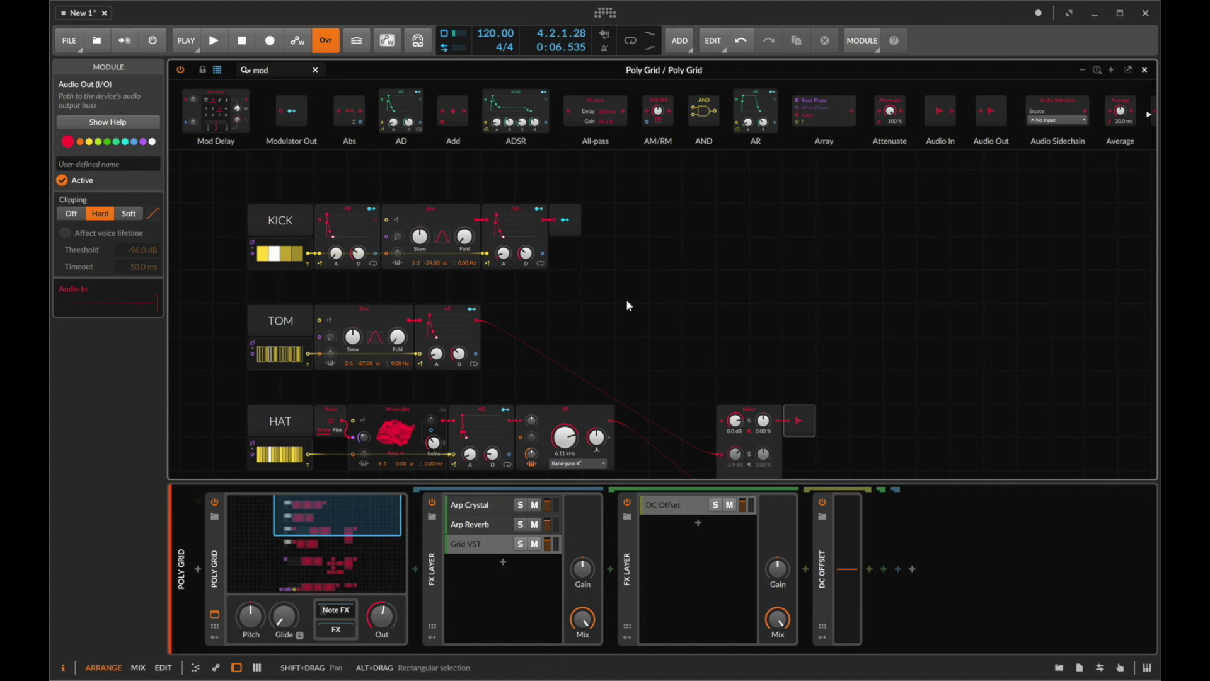
Step: Raise the DC Offset to its maximum and briefly play back to check the result
click(833, 557)
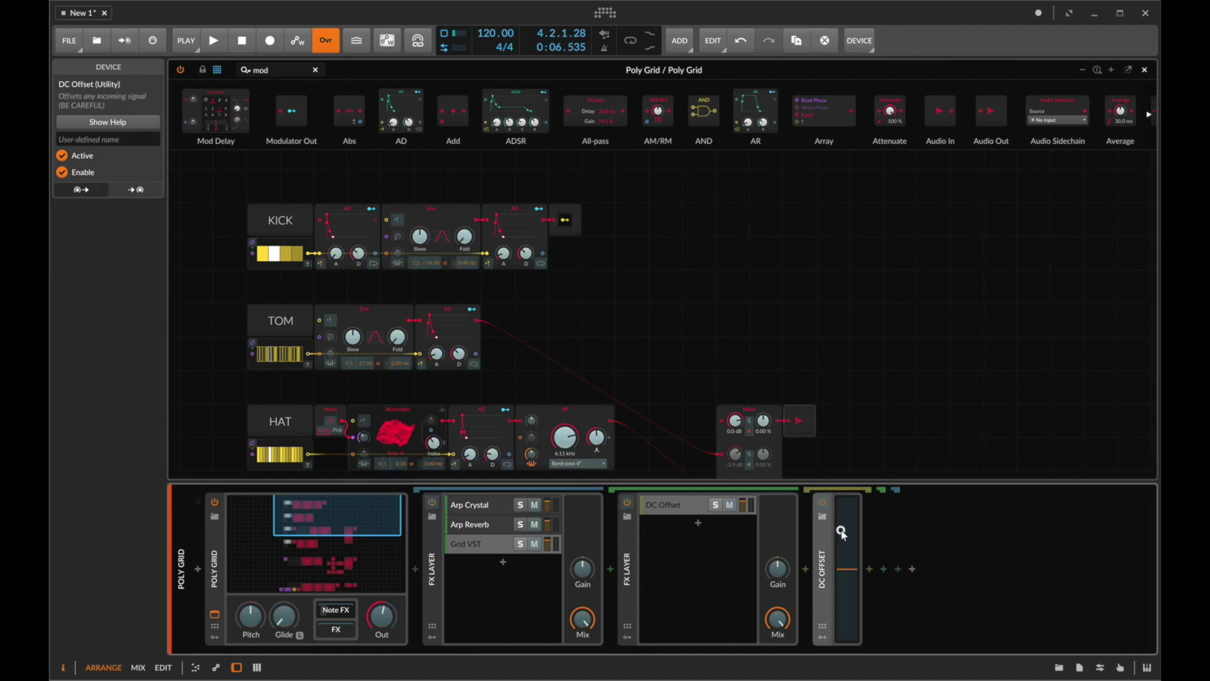
drag(841, 533, 841, 499)
key(space)
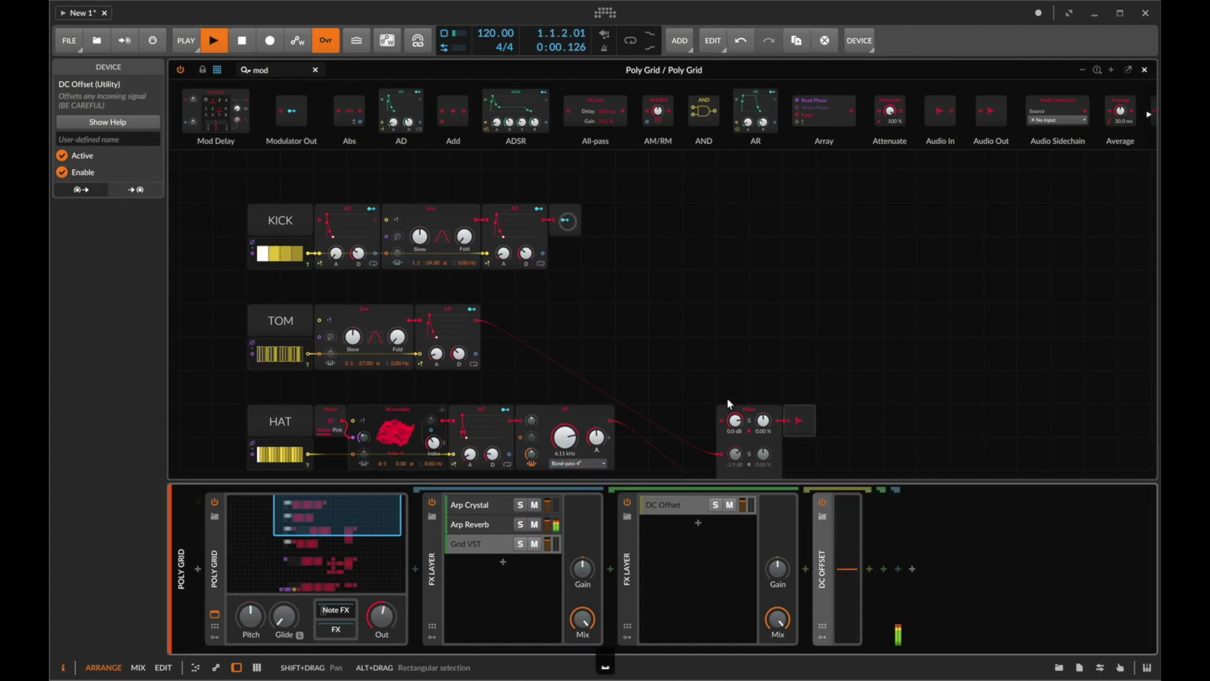
key(space)
Step: Insert the Decapitator effect after DC Offset, searching 'deca'
click(871, 566)
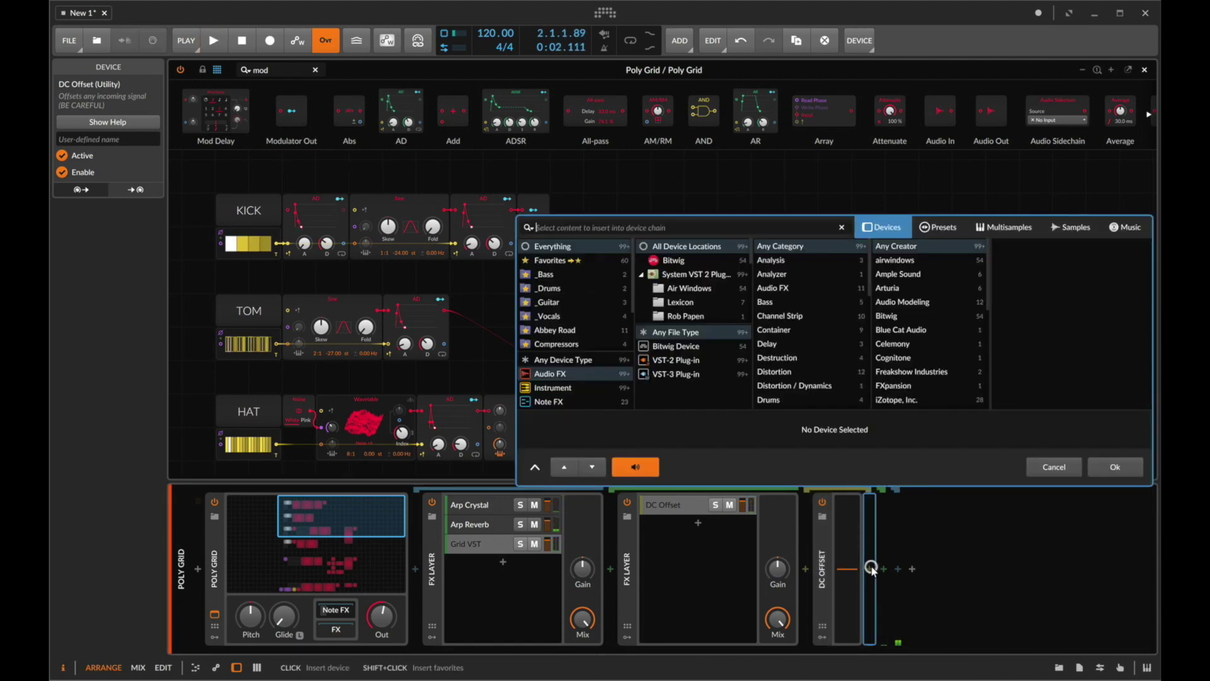
text(deca)
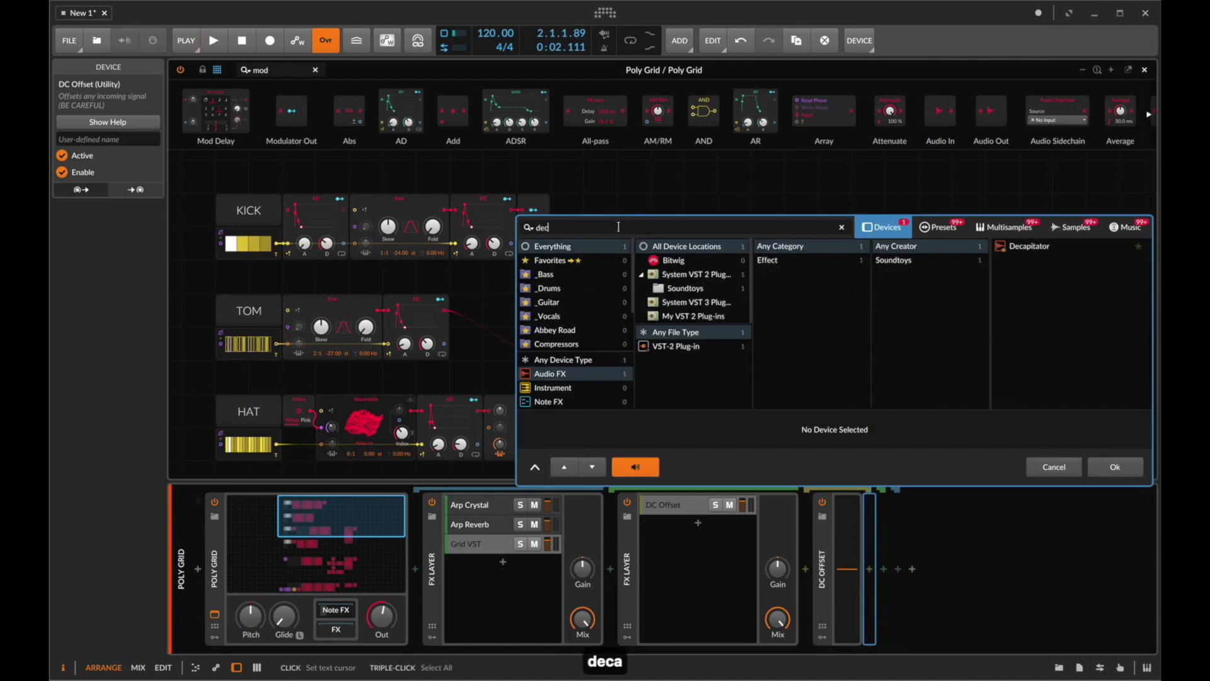
key(Down)
key(Return)
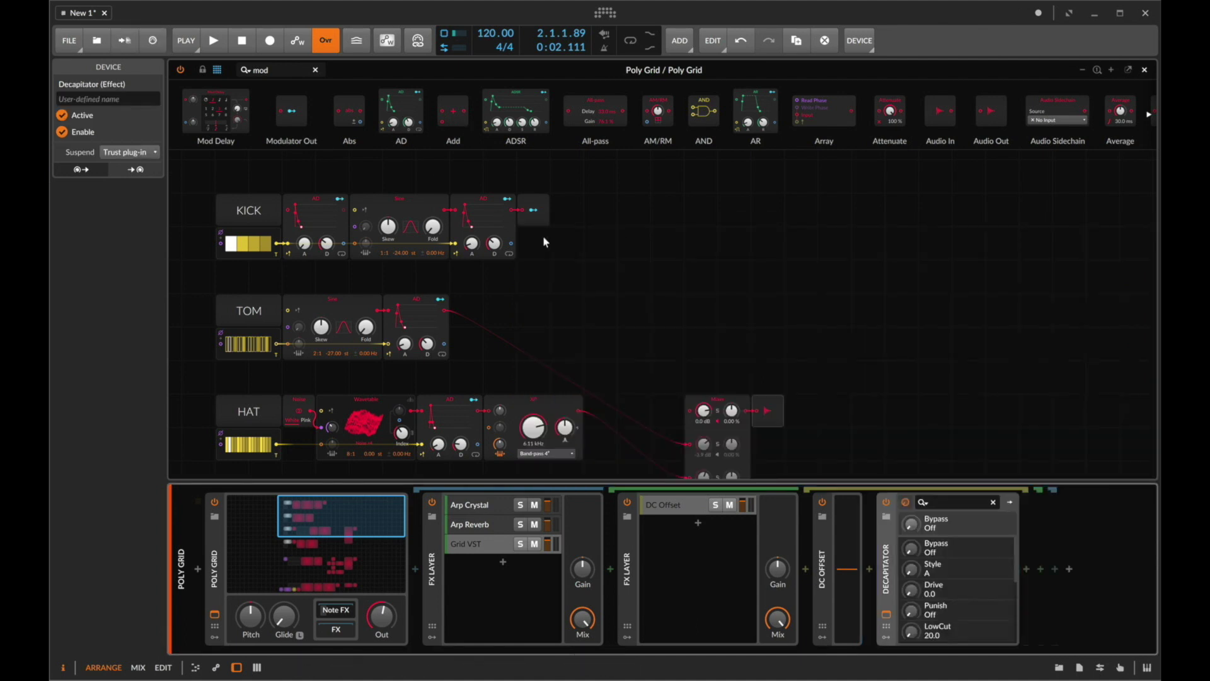
scroll(555, 276, down, 3)
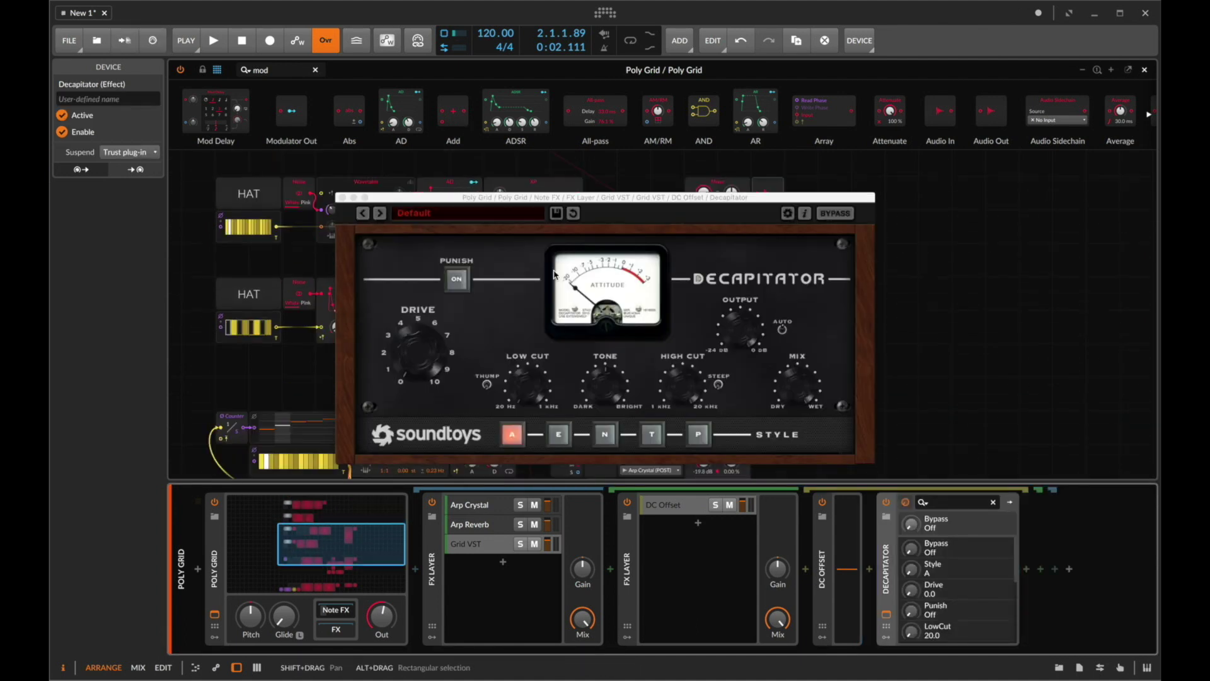
Step: Add an Audio Sidechain module to the grid and cable it to the first mixer channel
click(342, 196)
double_click(271, 71)
text(aud)
scroll(662, 265, up, 3)
drag(315, 112, 621, 225)
drag(685, 287, 689, 293)
Step: Reposition the Audio Sidechain module and rename it Kick in the Inspector
drag(653, 218, 587, 158)
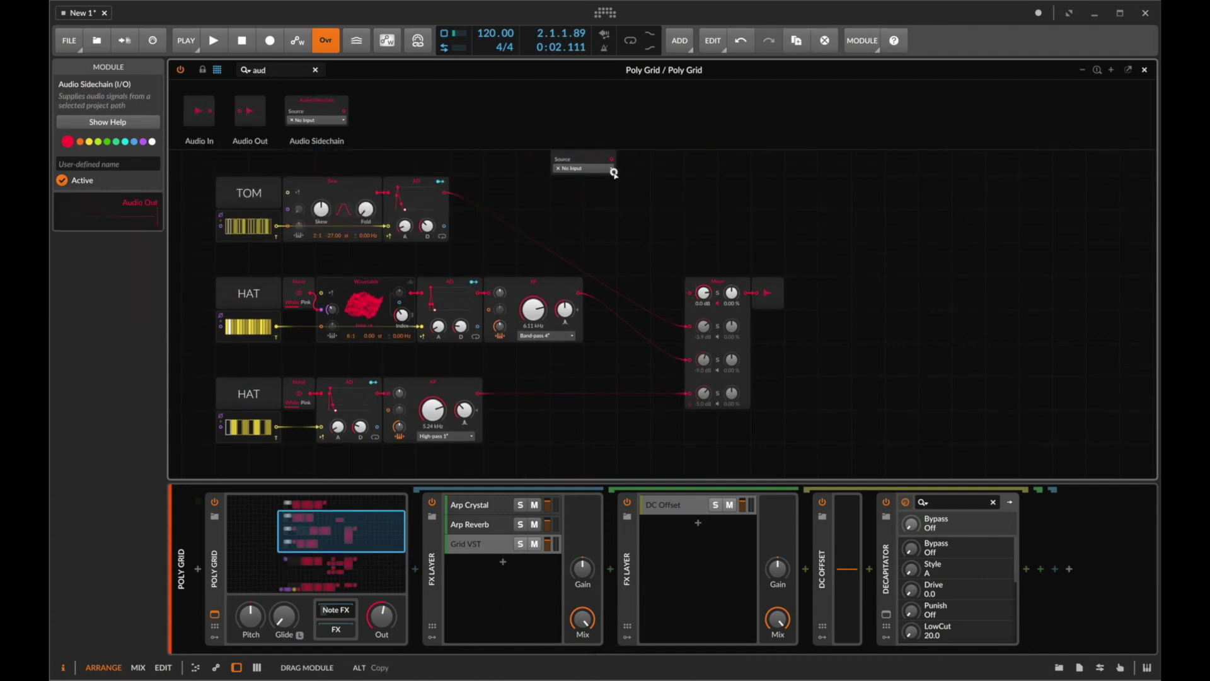
click(113, 163)
key(super+a)
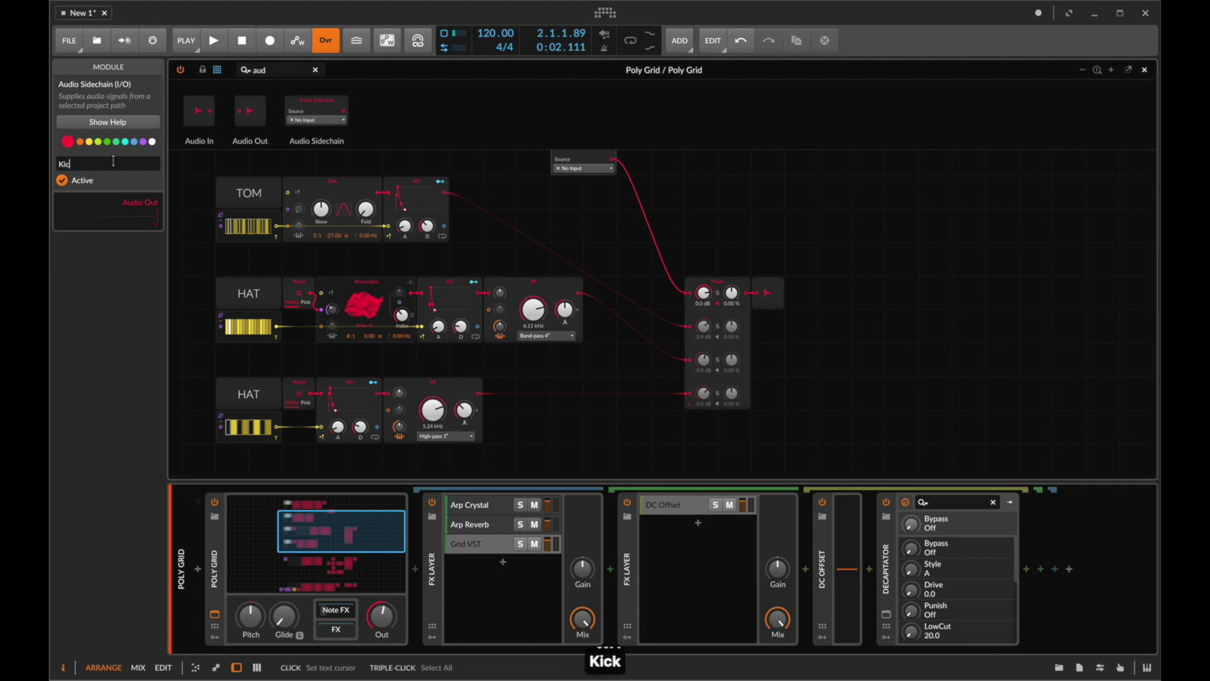
scroll(464, 229, up, 1)
drag(616, 151, 590, 175)
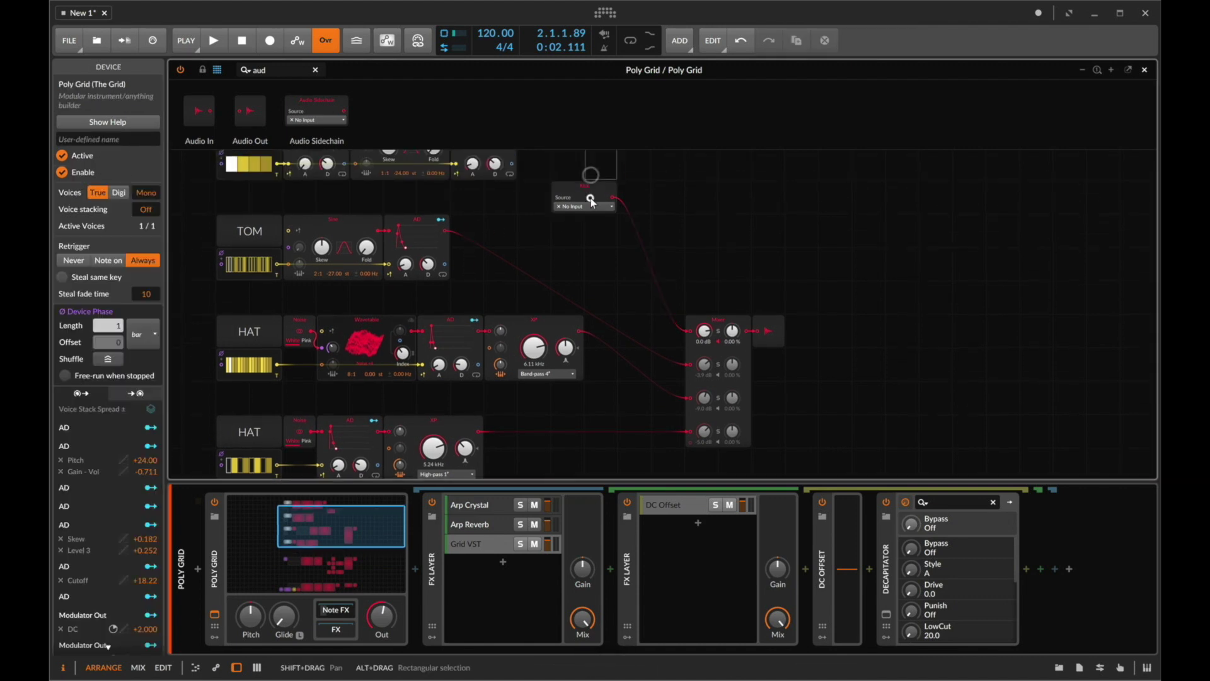
click(591, 198)
click(610, 588)
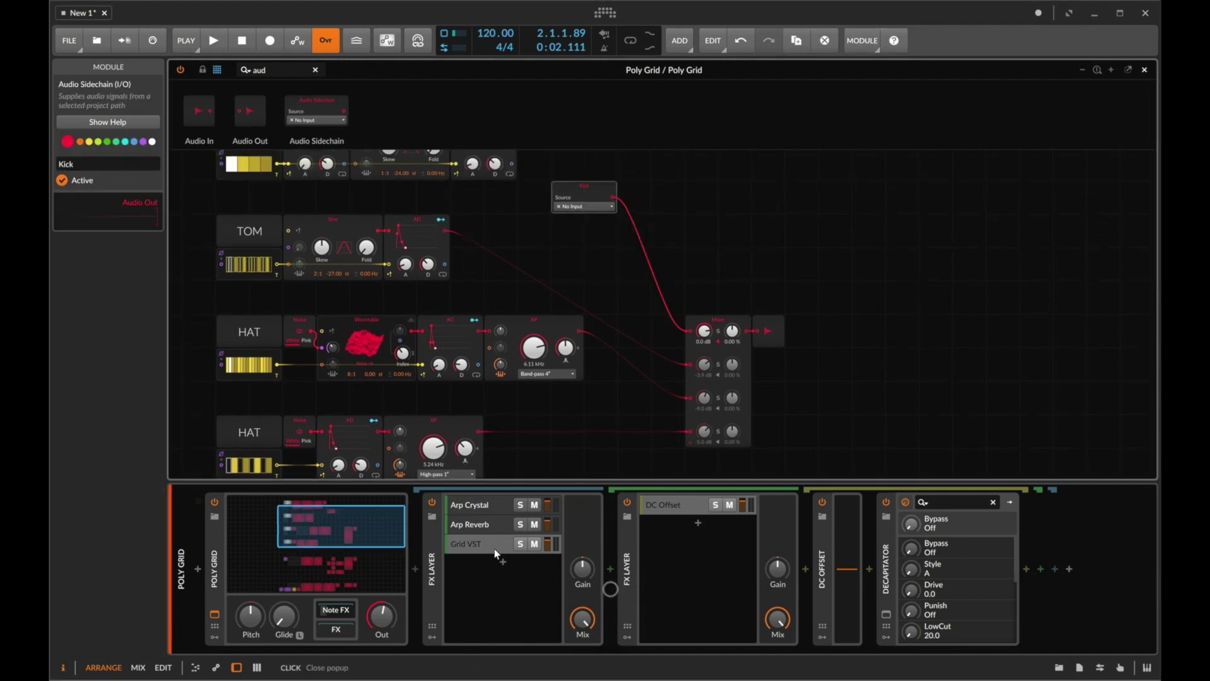
Step: Rename the Grid VST layer to Kick and set the sidechain source to Kick (POST)
click(488, 548)
key(super+r)
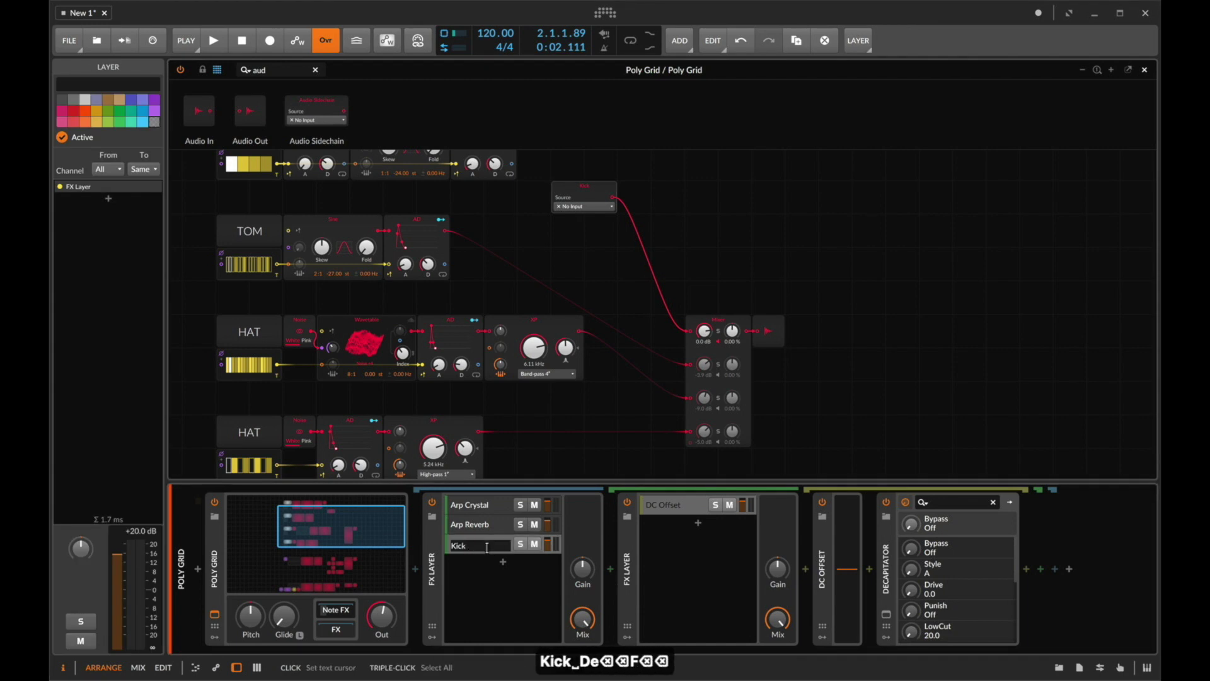
key(Return)
click(567, 207)
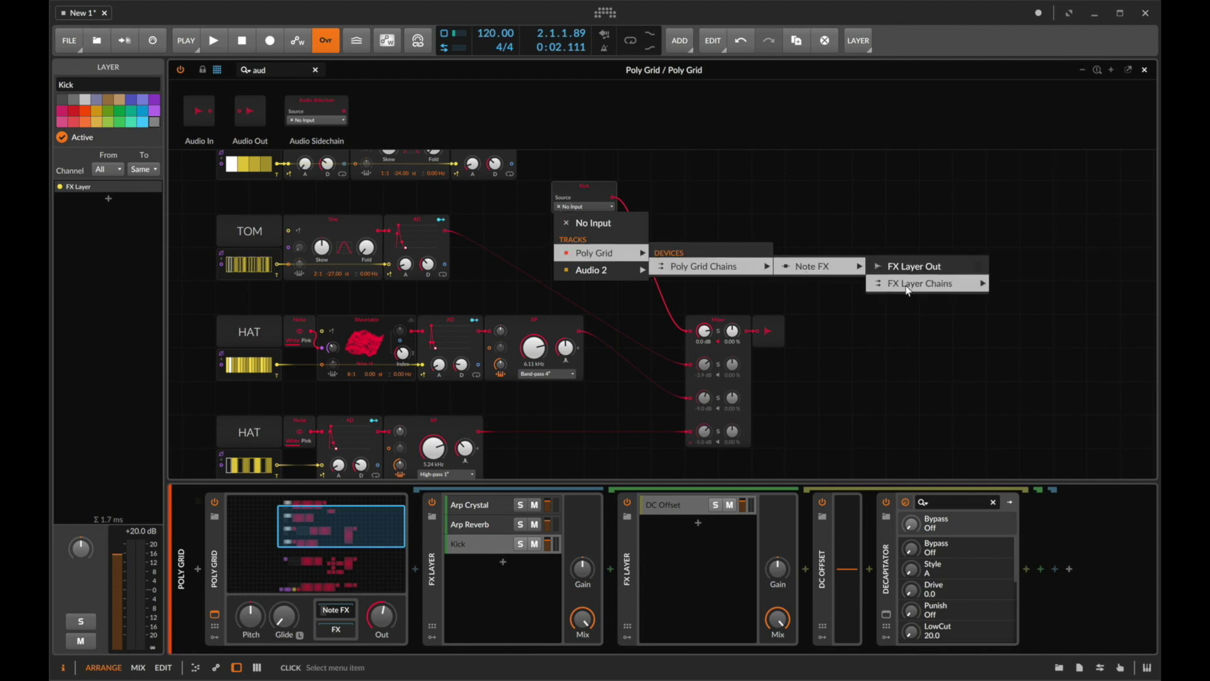
mouse_move(921, 284)
click(1027, 419)
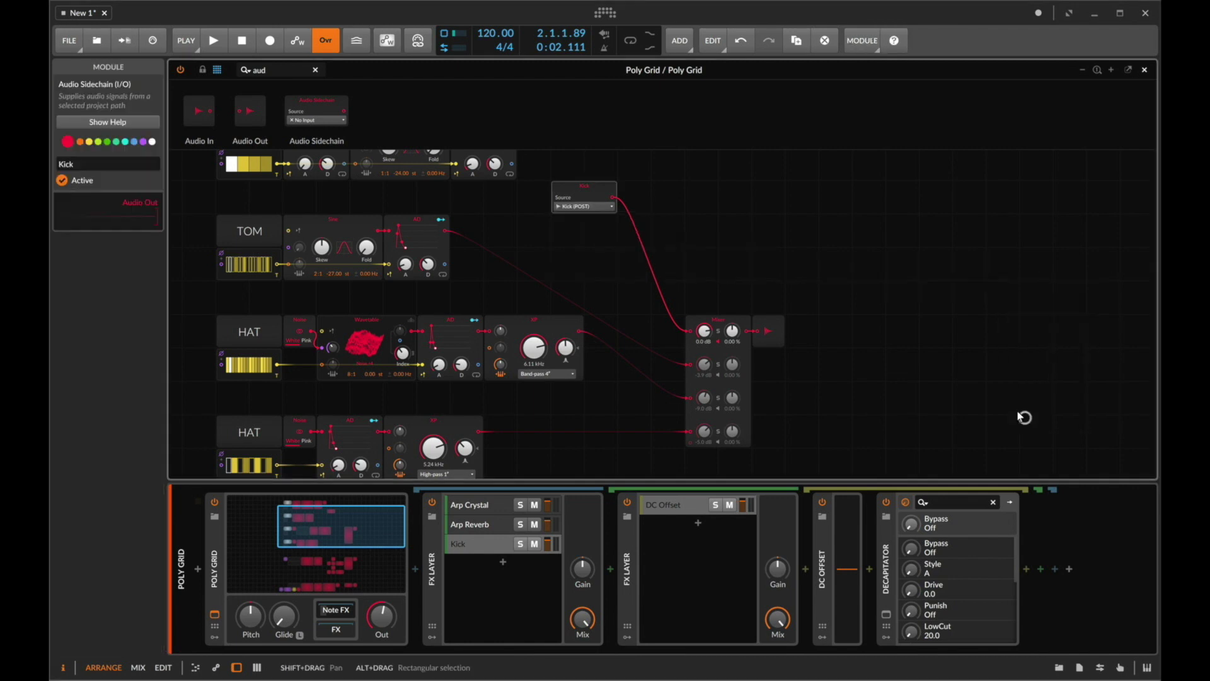
key(XF86MonBrightnessUp)
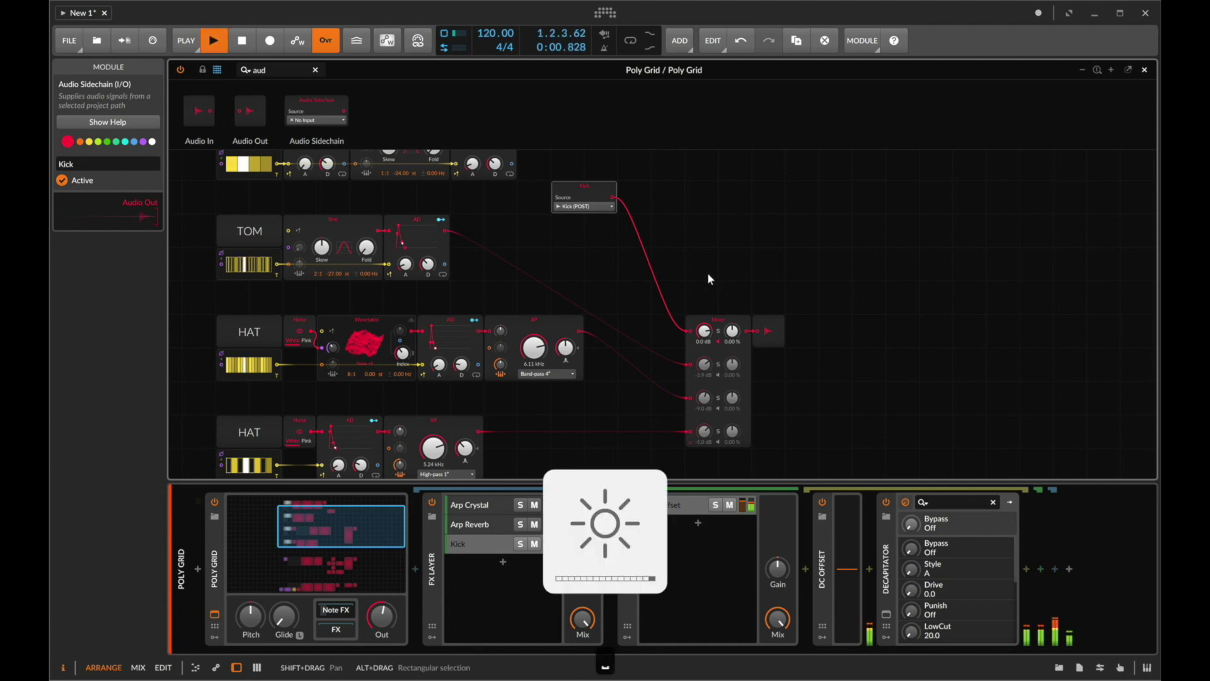
Step: Set the Decapitator's Drive to 2.5, toggle its power off and on, and close its window
click(886, 617)
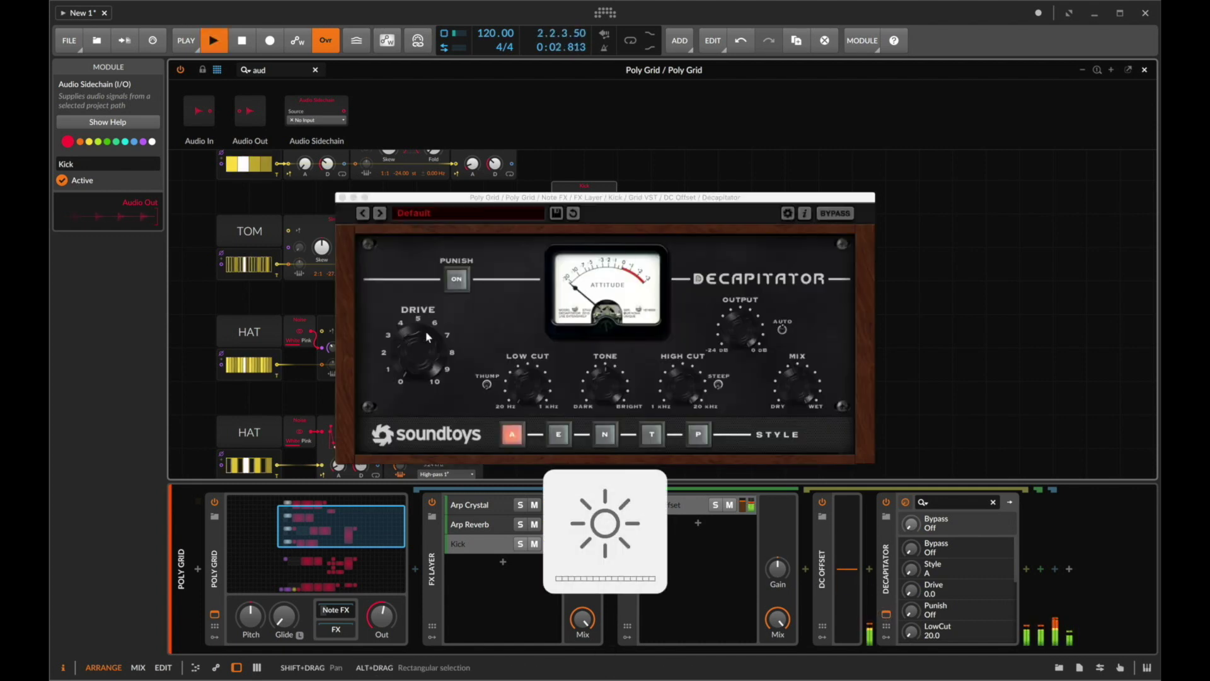
drag(419, 297, 422, 316)
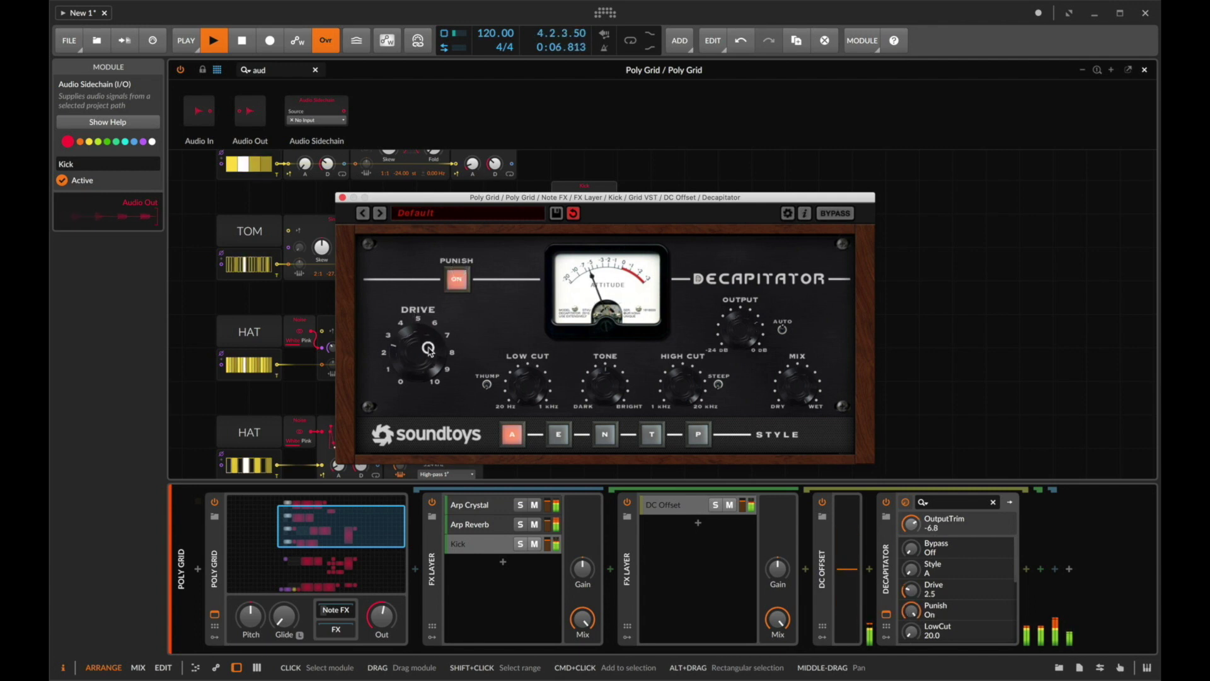
click(889, 505)
click(886, 504)
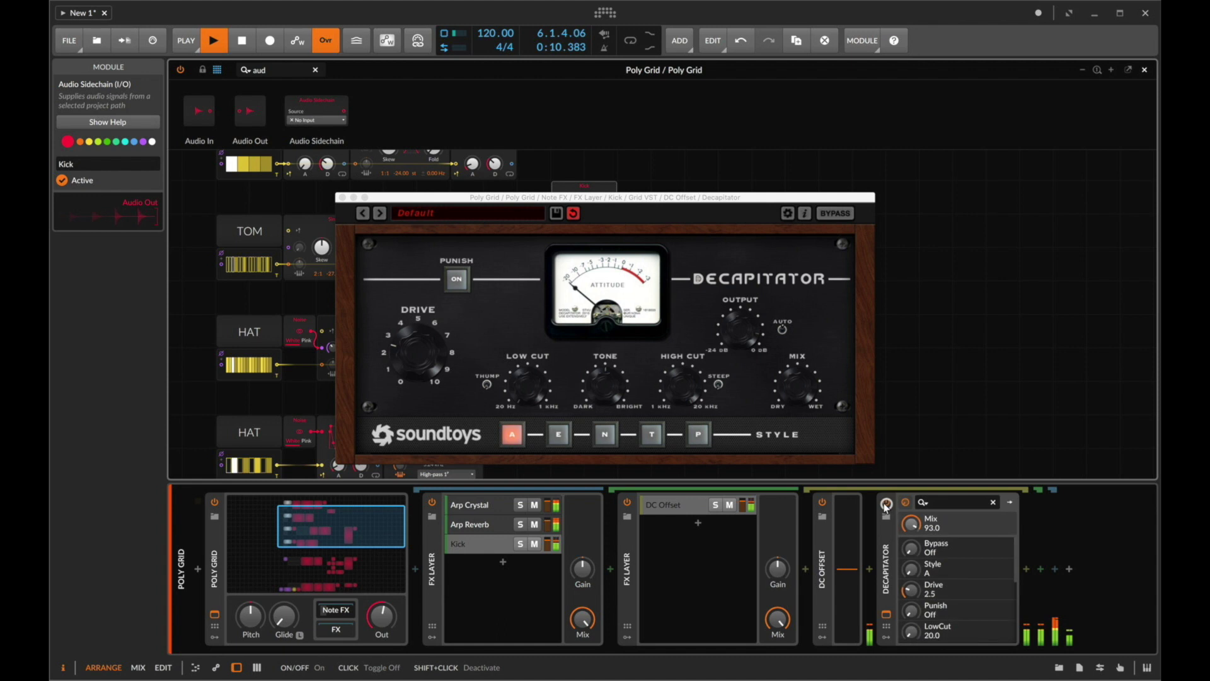
click(342, 198)
Step: Insert EQ+ with a low cut near 92 Hz, a 282 Hz dip and a 1.3 kHz high-shelf boost
click(1026, 571)
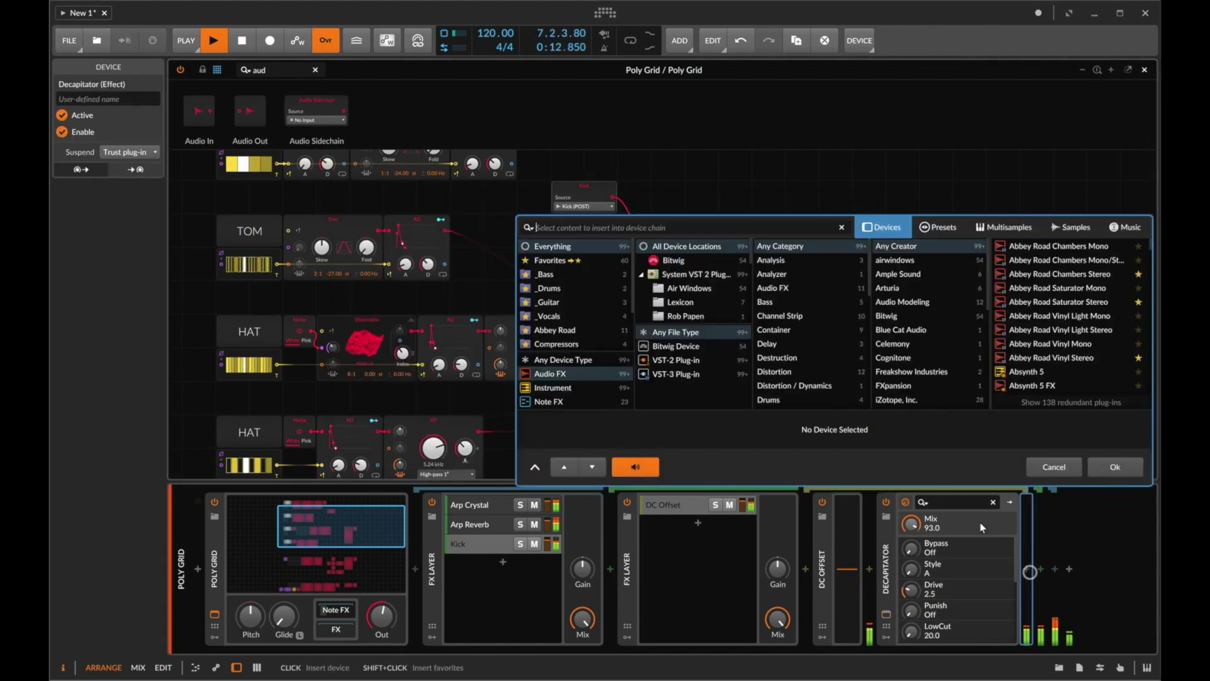
text(eq)
key(Return)
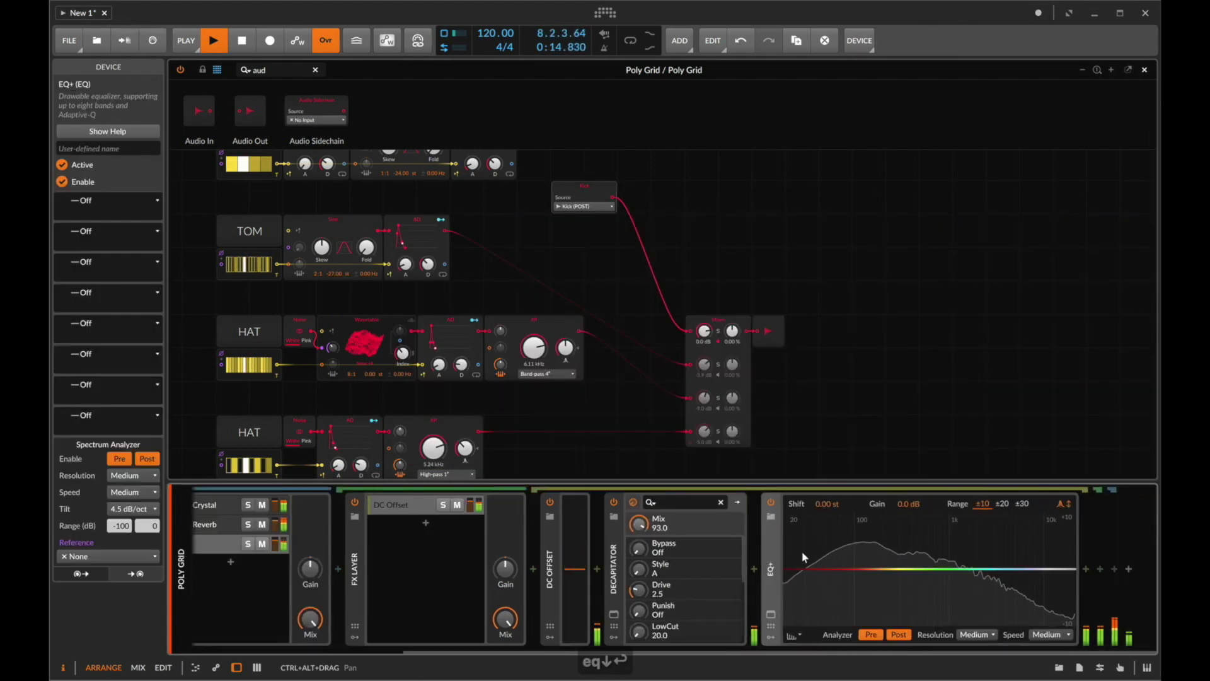
click(824, 566)
drag(824, 565, 897, 591)
mouse_move(1026, 568)
mouse_down()
mouse_move(961, 521)
mouse_move(1105, 579)
mouse_up()
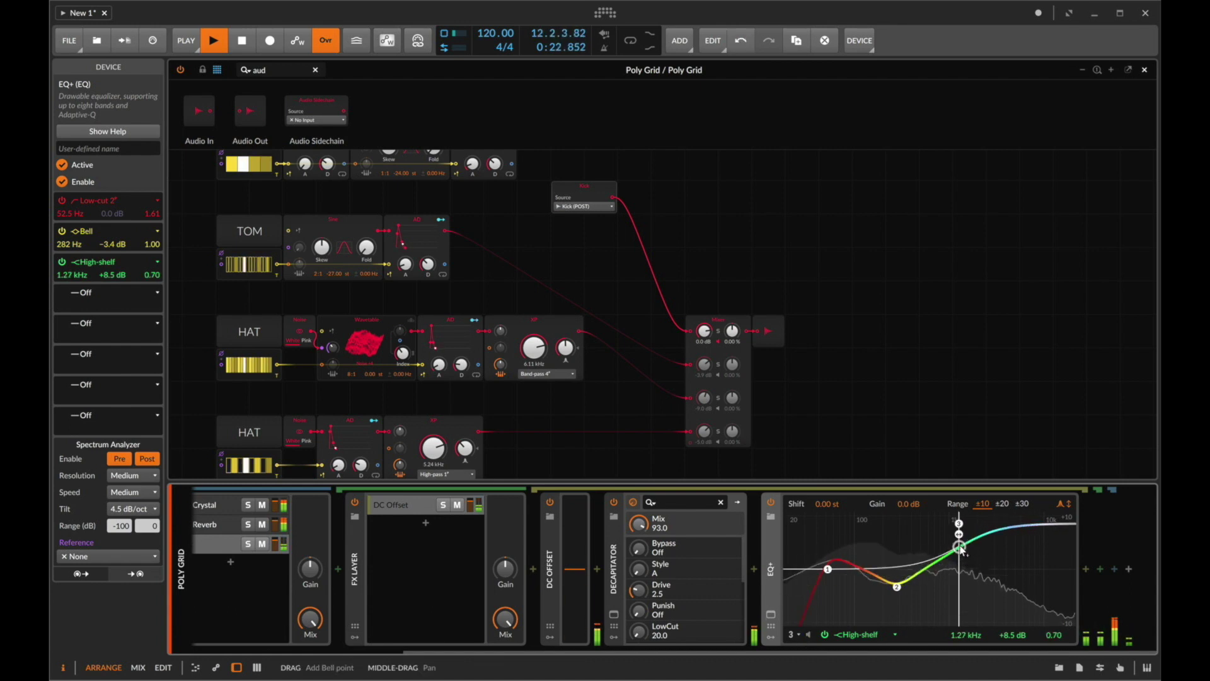
Step: Insert Delay-1 after the EQ with a one-beat time and increased feedback
click(1102, 572)
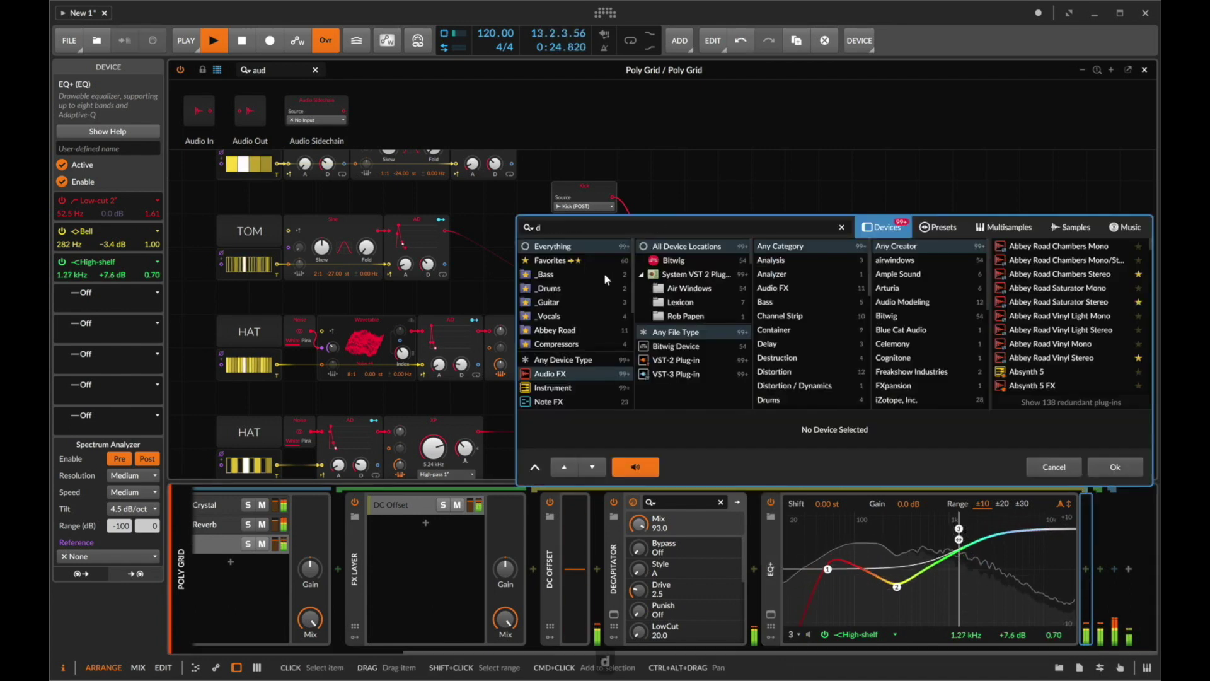
text(del)
key(Down)
key(Return)
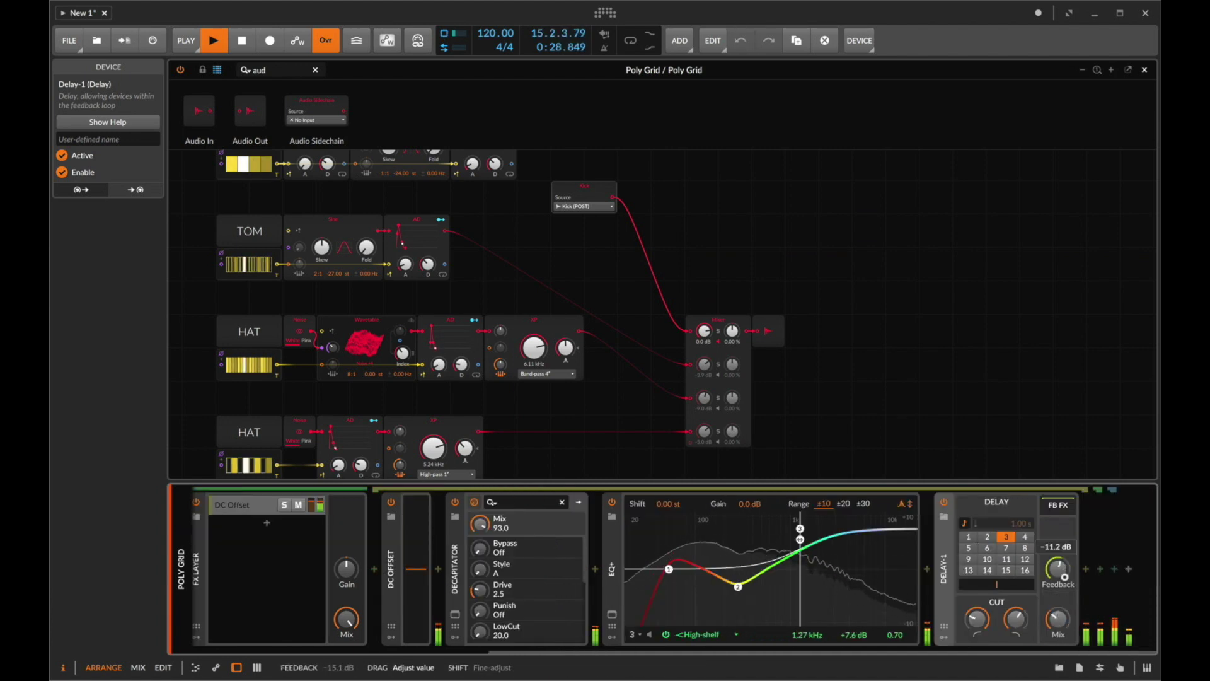
mouse_move(1059, 568)
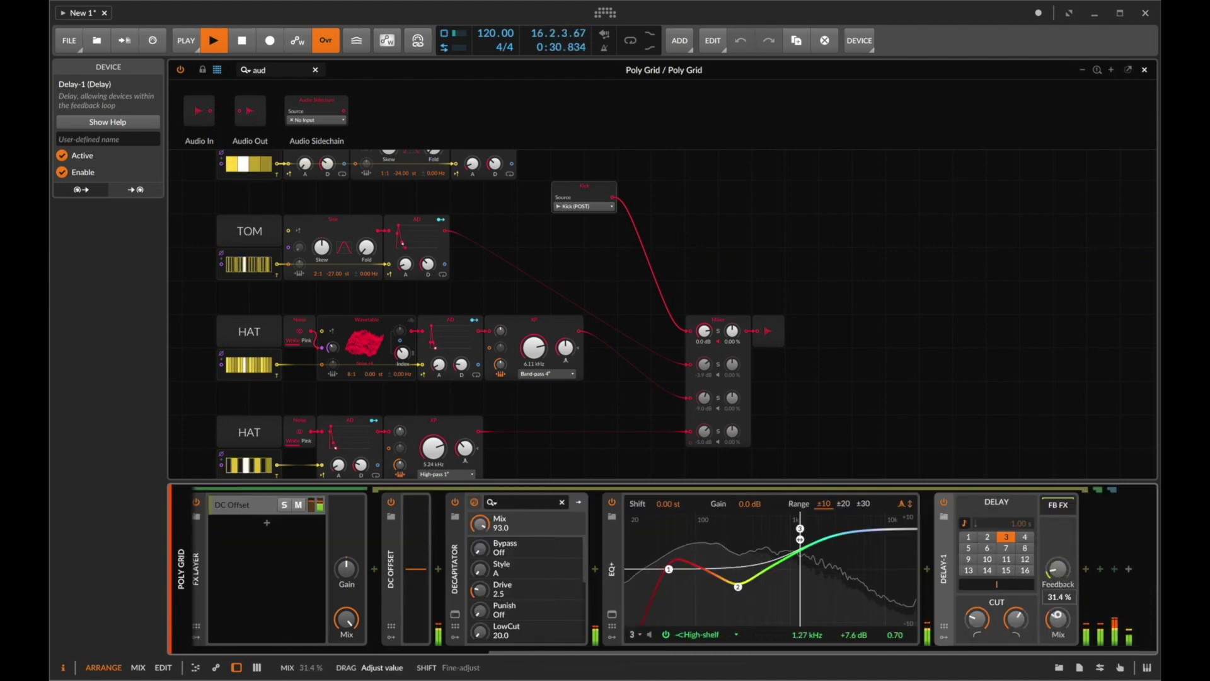
click(968, 537)
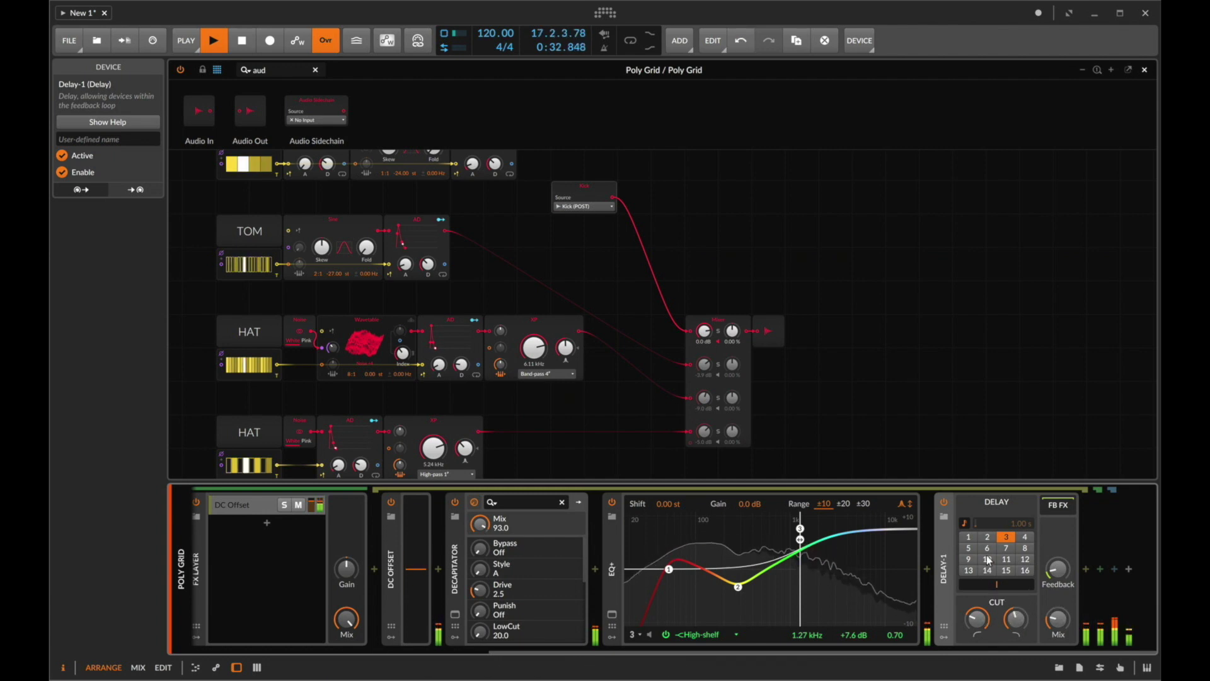
drag(1057, 573, 1061, 582)
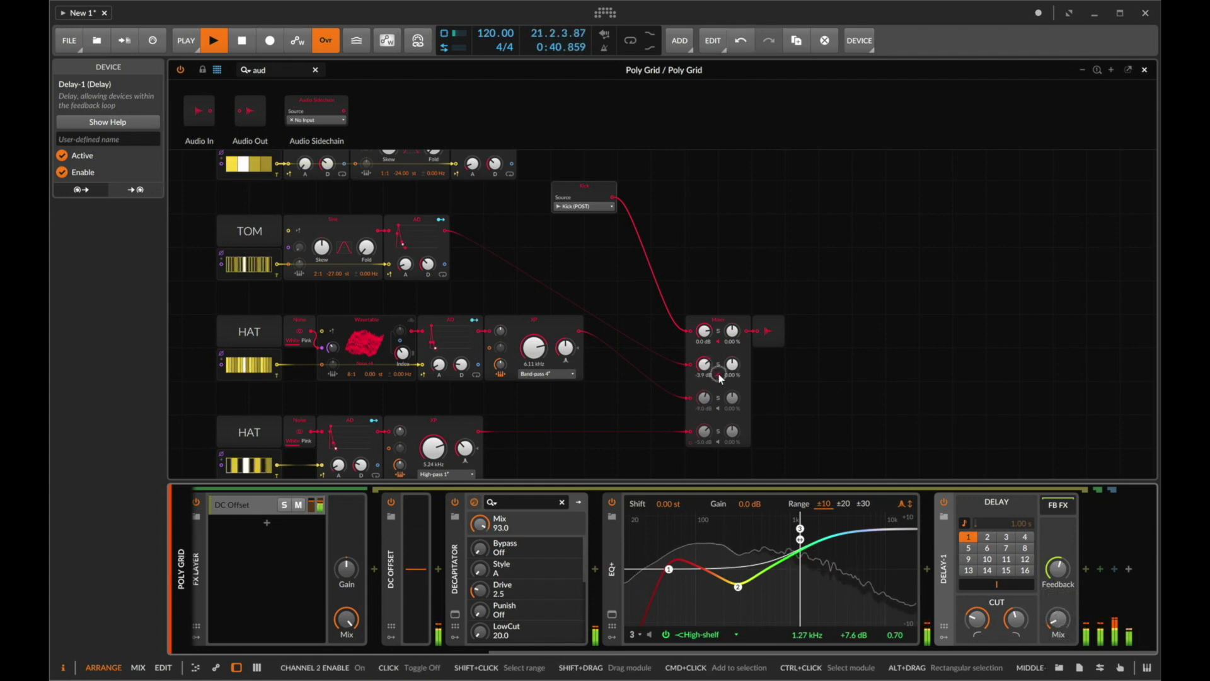
Step: Enable grid mixer channel 3, make EQ band 2 a gentler dip, and add a fourth bell band
click(718, 409)
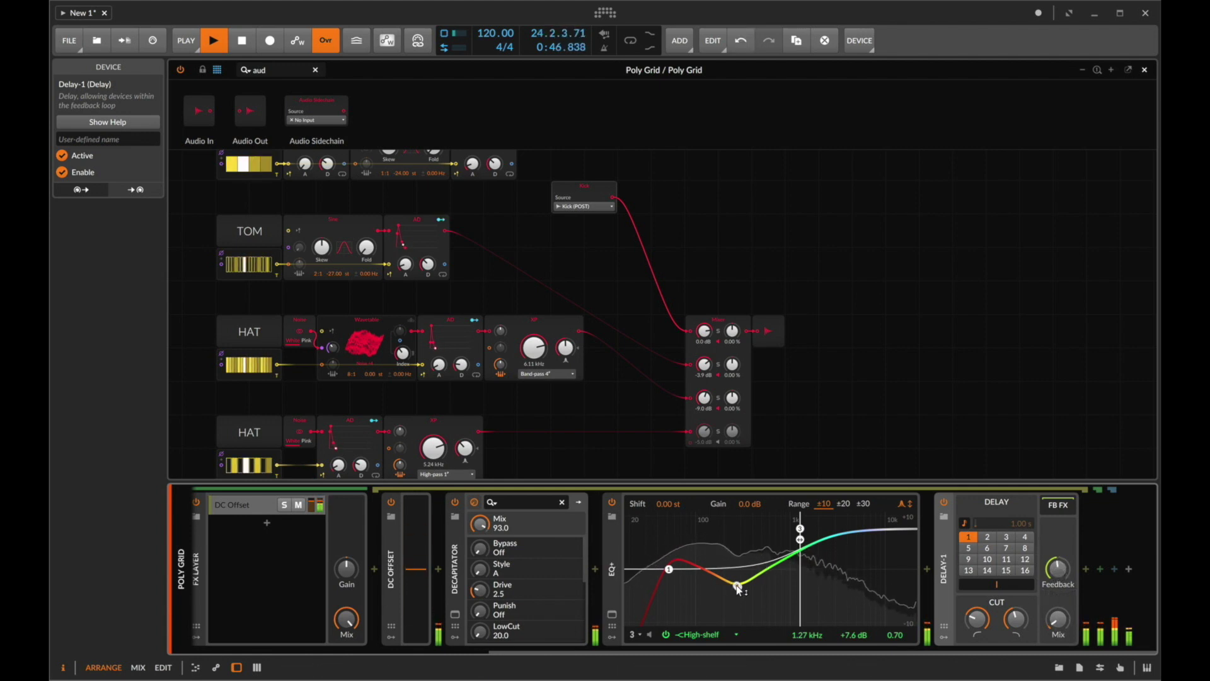
mouse_move(739, 589)
mouse_down()
mouse_move(738, 558)
mouse_move(714, 544)
mouse_move(710, 558)
mouse_up()
click(670, 568)
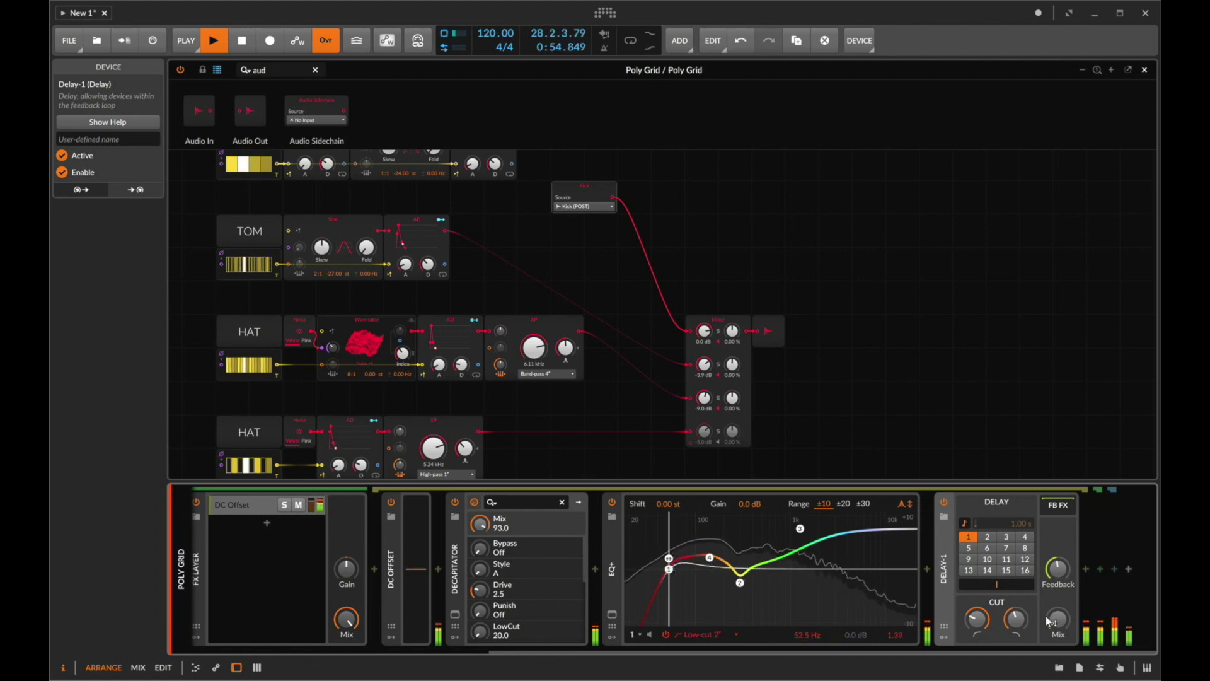
scroll(946, 568, left, 3)
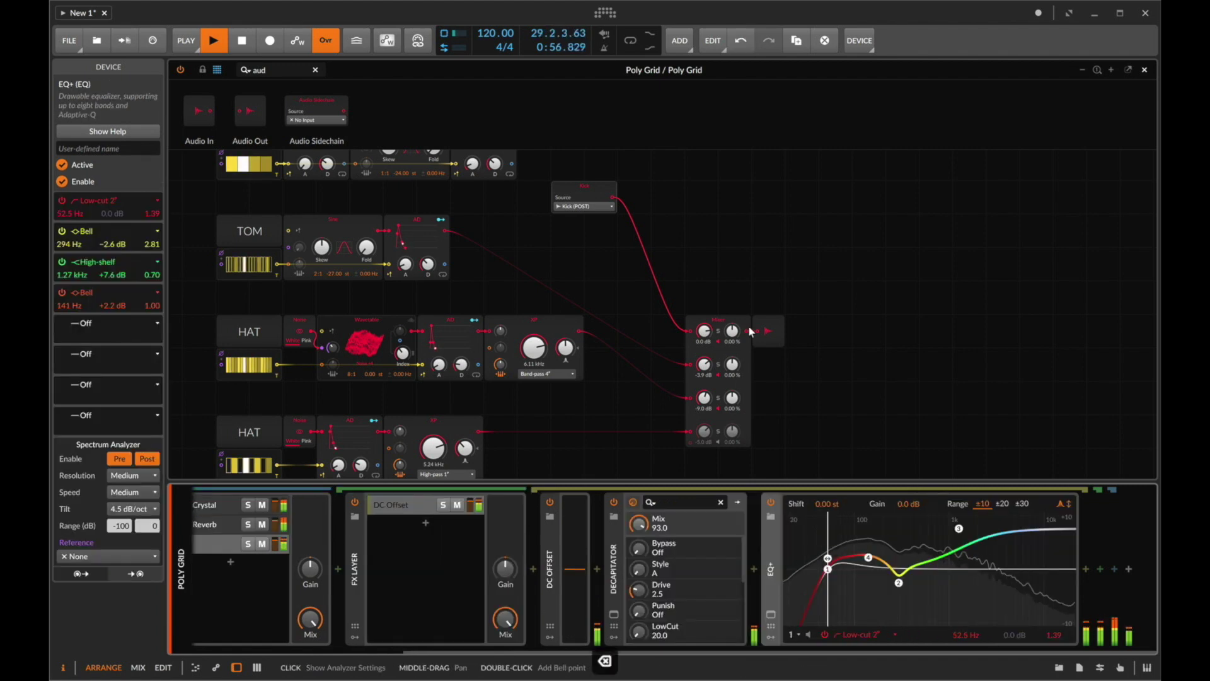
scroll(750, 330, down, 1)
scroll(696, 364, left, 2)
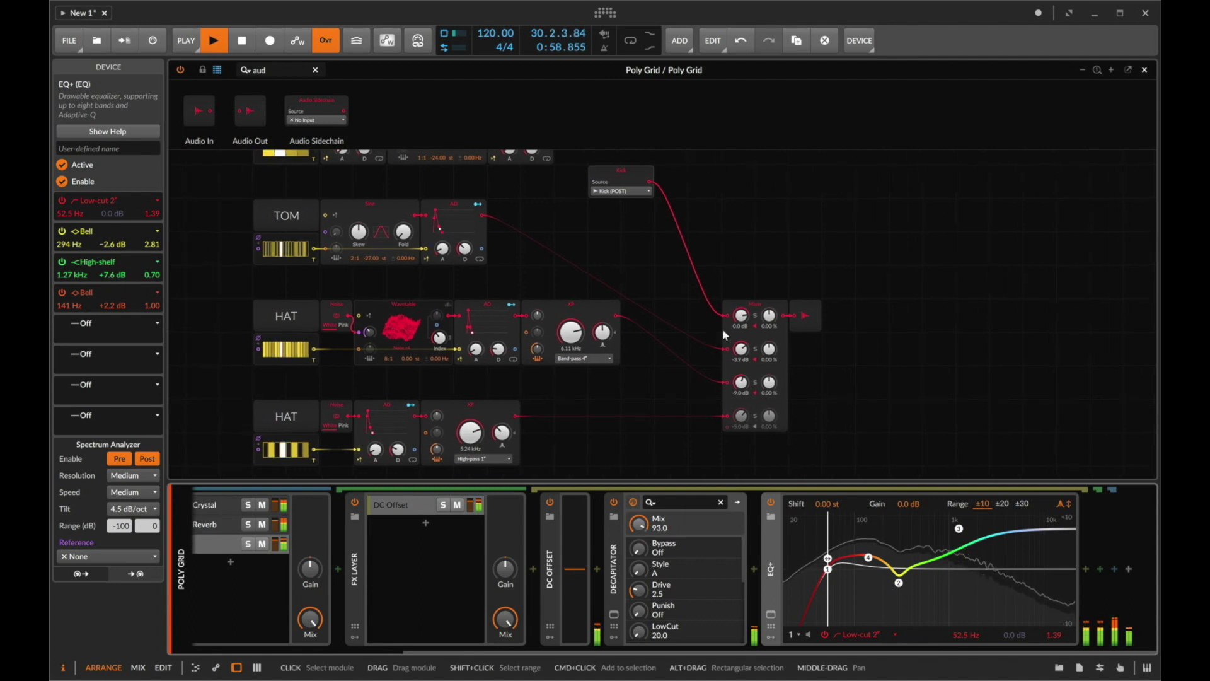
Step: Bypass and re-enable the Decapitator to compare, and switch EQ+ back on
click(613, 515)
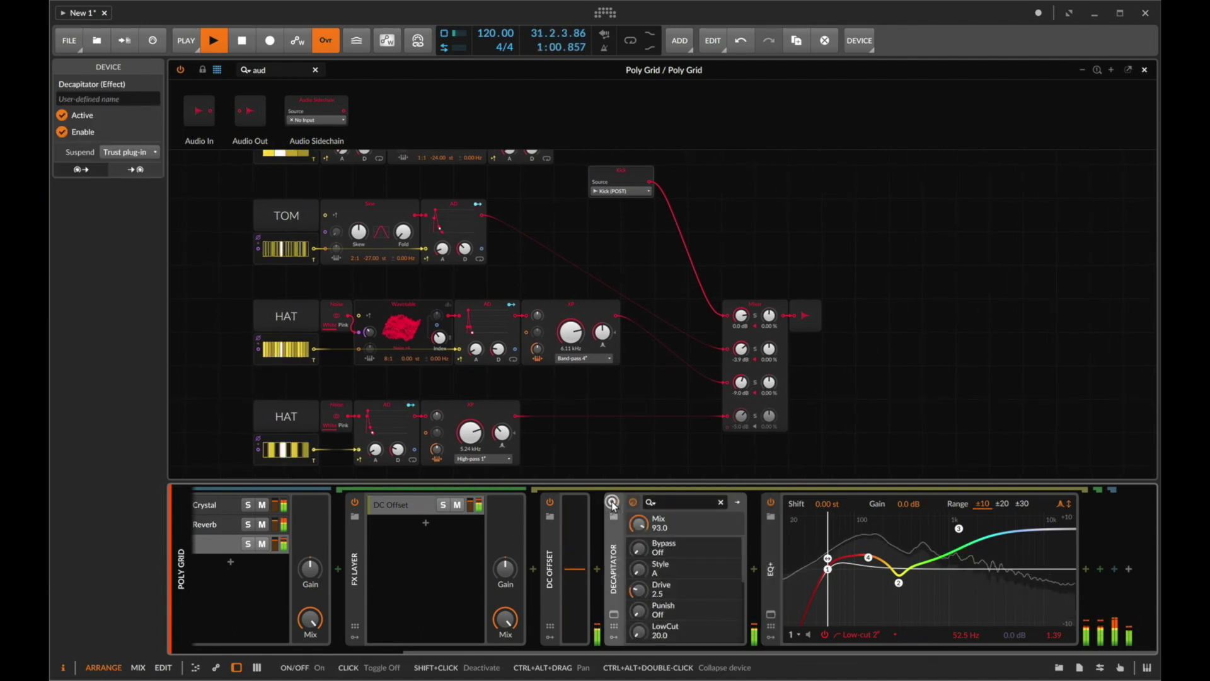
click(611, 504)
scroll(615, 303, up, 2)
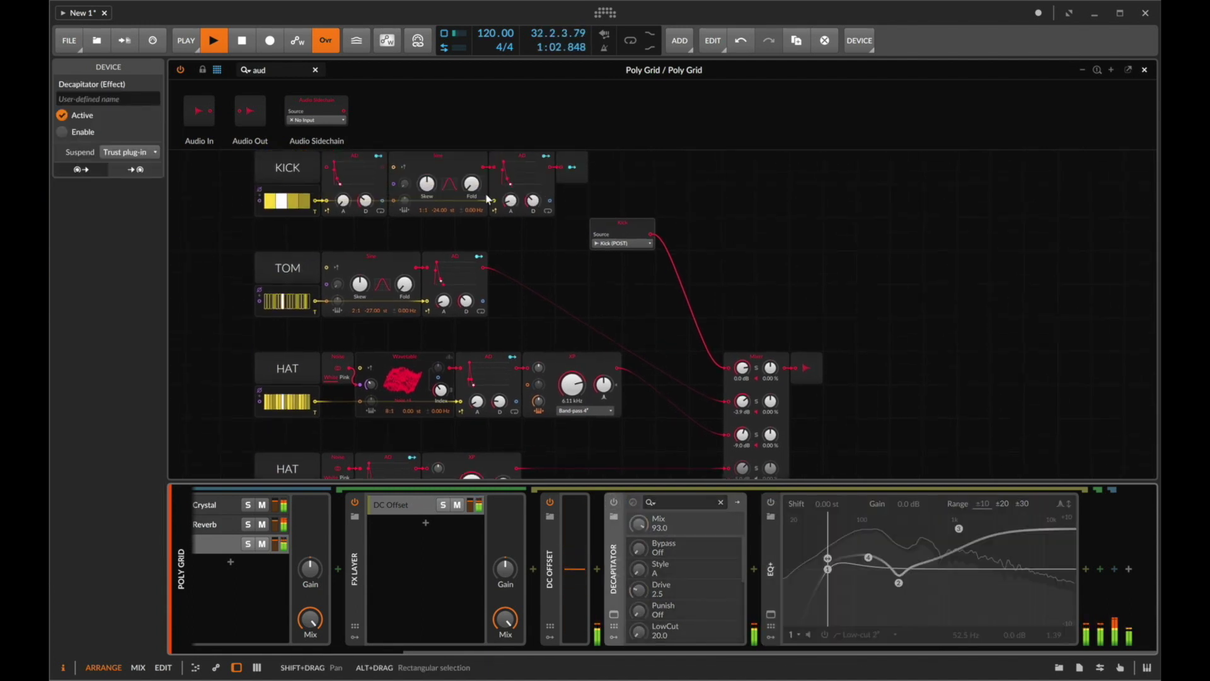
click(613, 502)
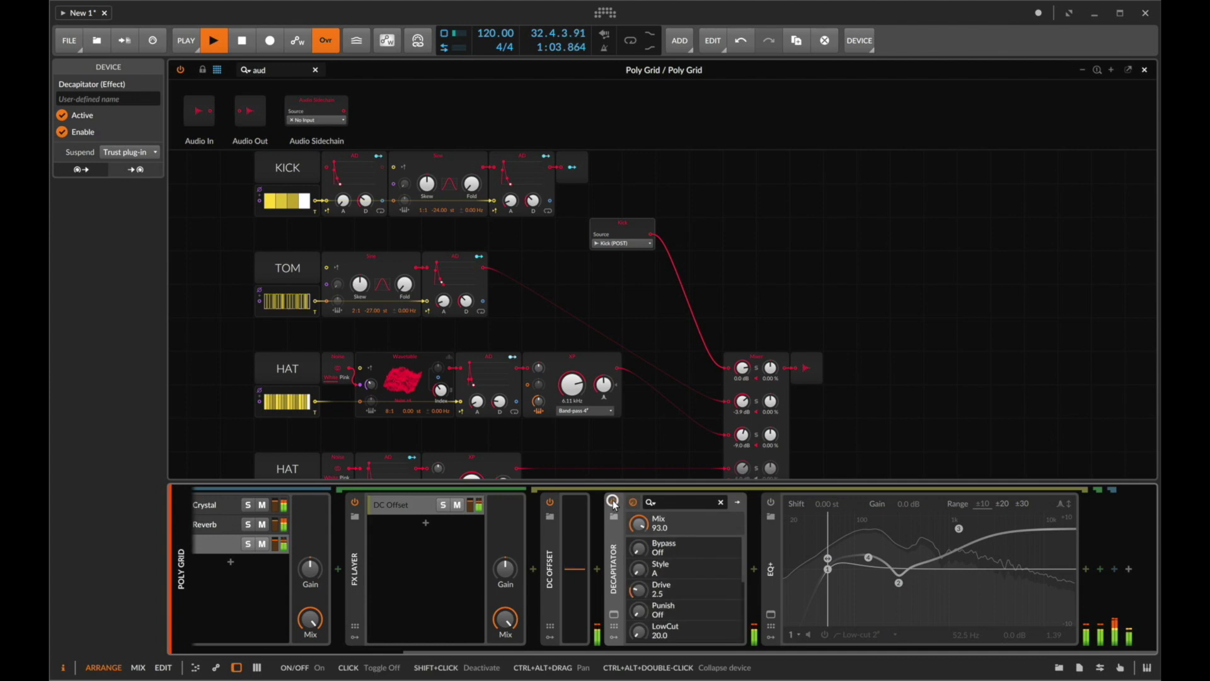
click(771, 504)
Step: Lower the high-shelf boost to about +4.8 dB and make EQ band 1 a Low-cut 8
drag(958, 528, 960, 554)
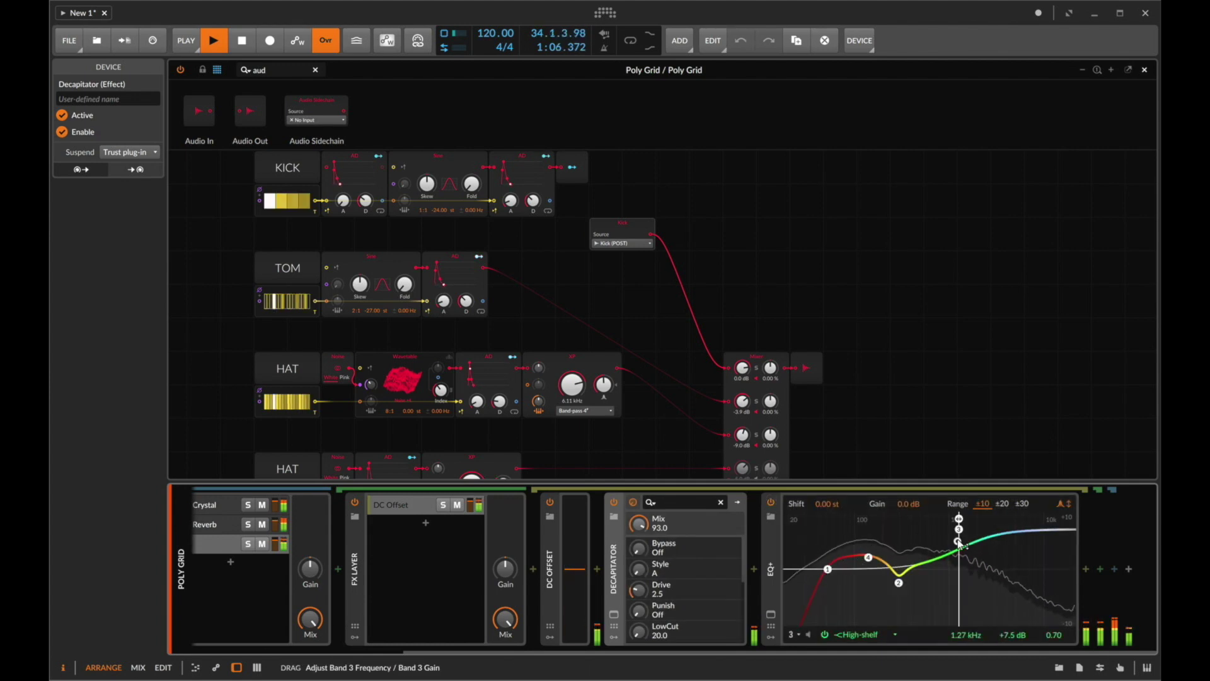
click(831, 573)
click(871, 634)
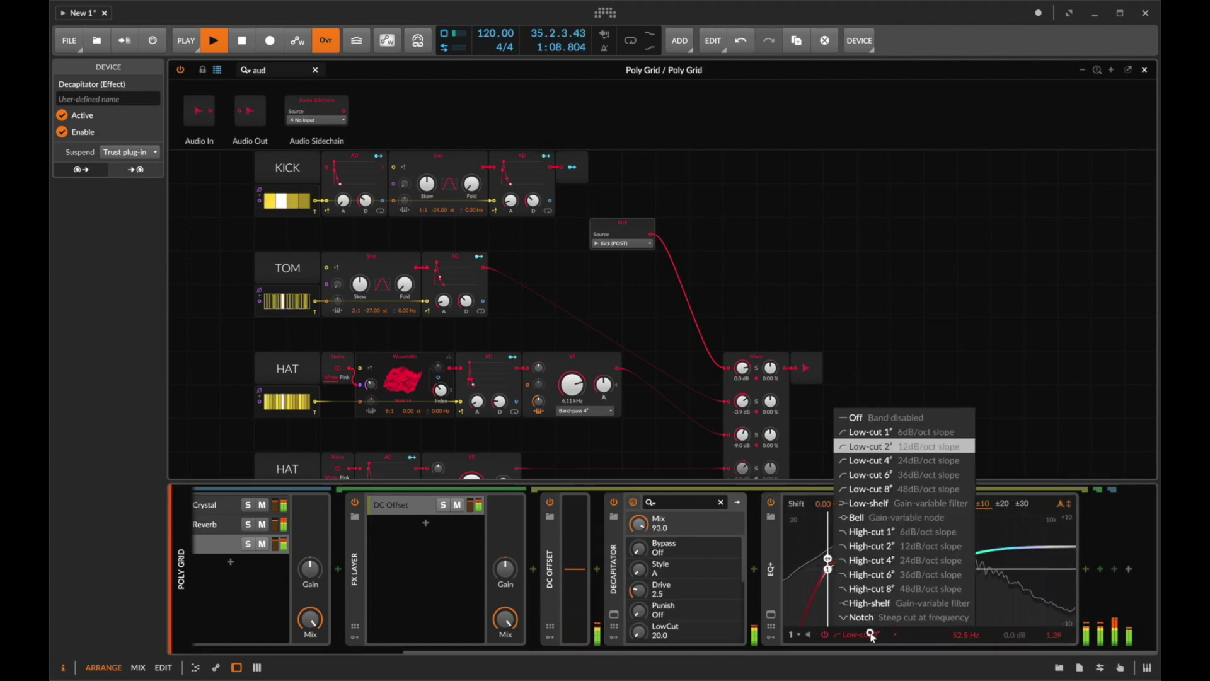
click(870, 489)
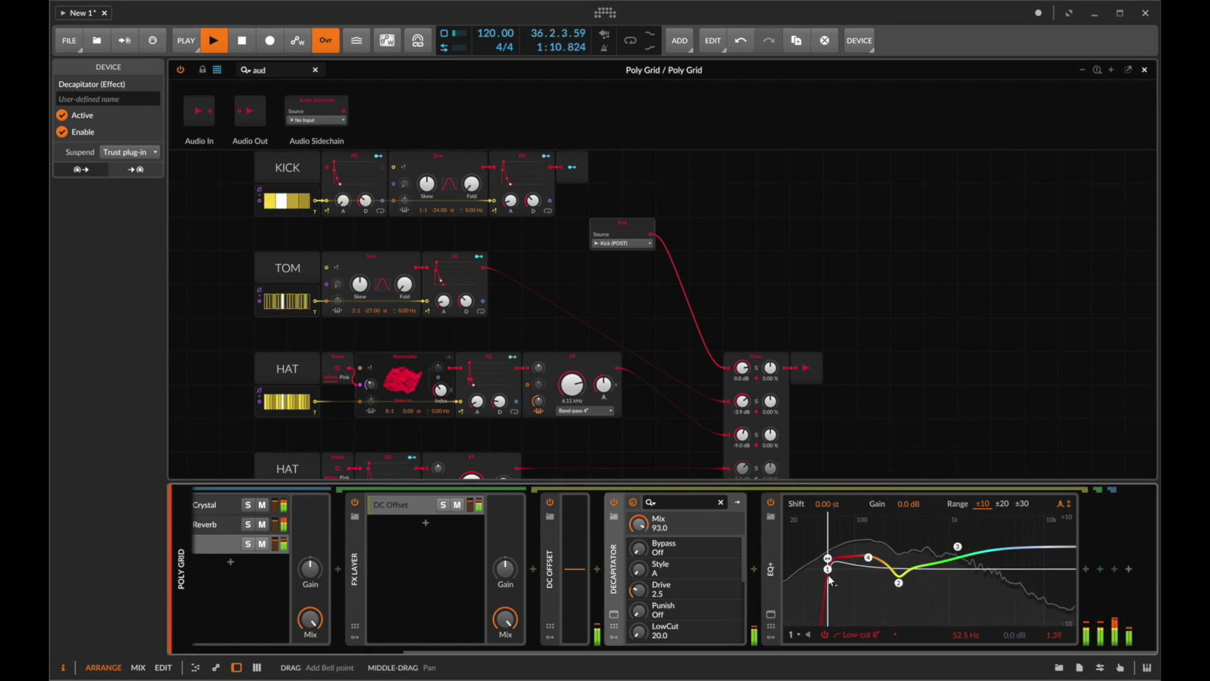
scroll(794, 334, down, 4)
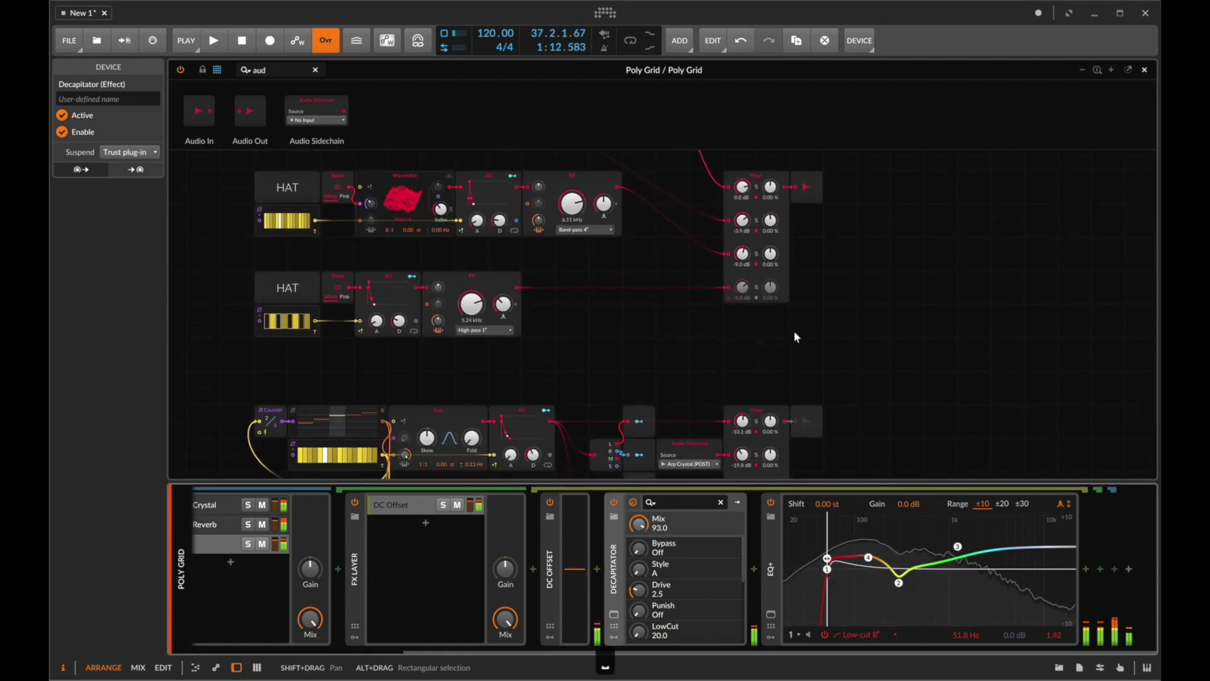
scroll(793, 331, down, 4)
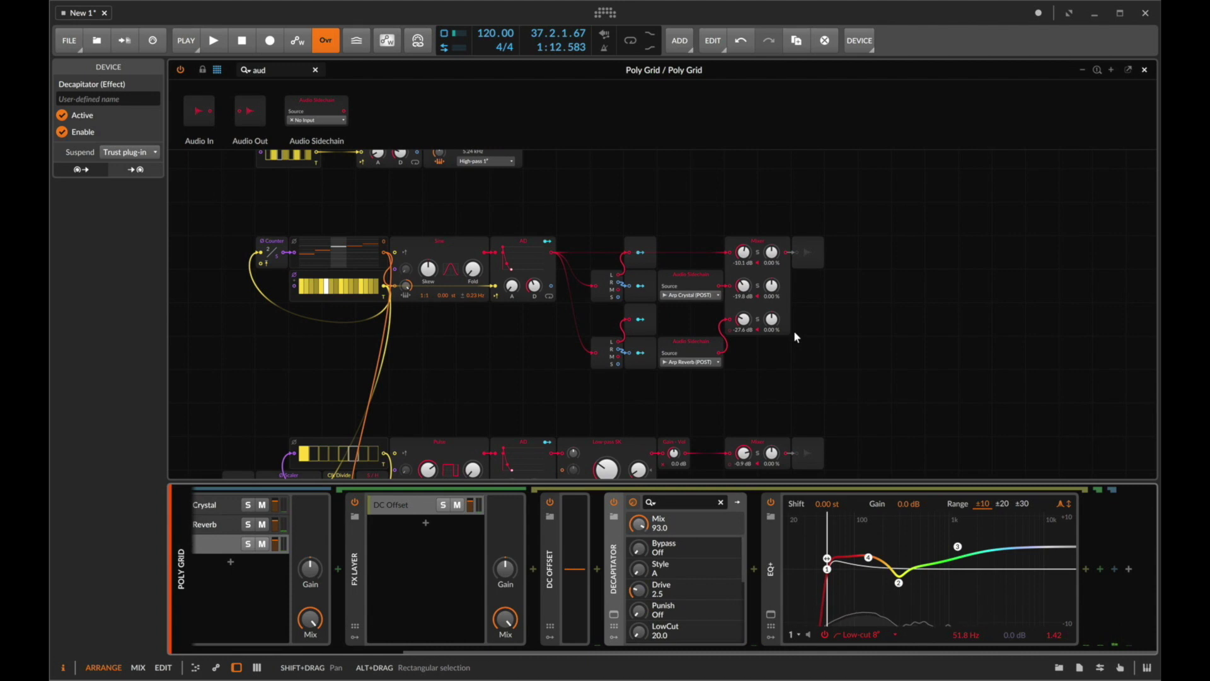
scroll(796, 337, down, 2)
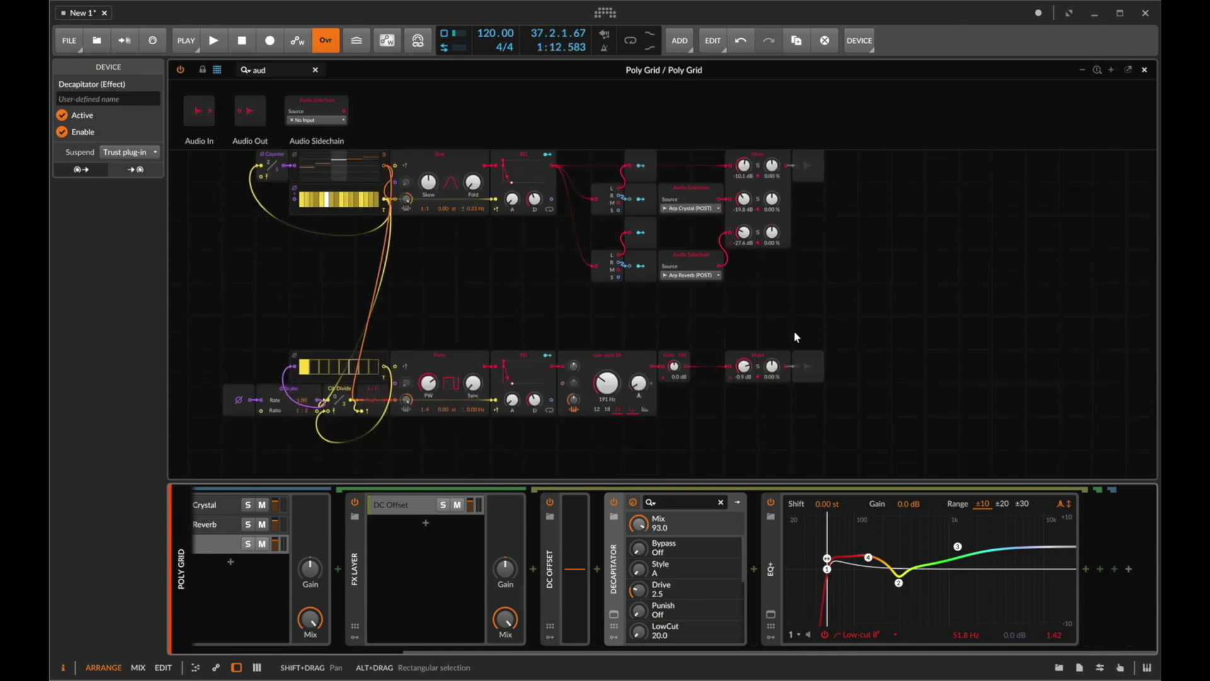
scroll(794, 337, up, 2)
scroll(643, 271, up, 2)
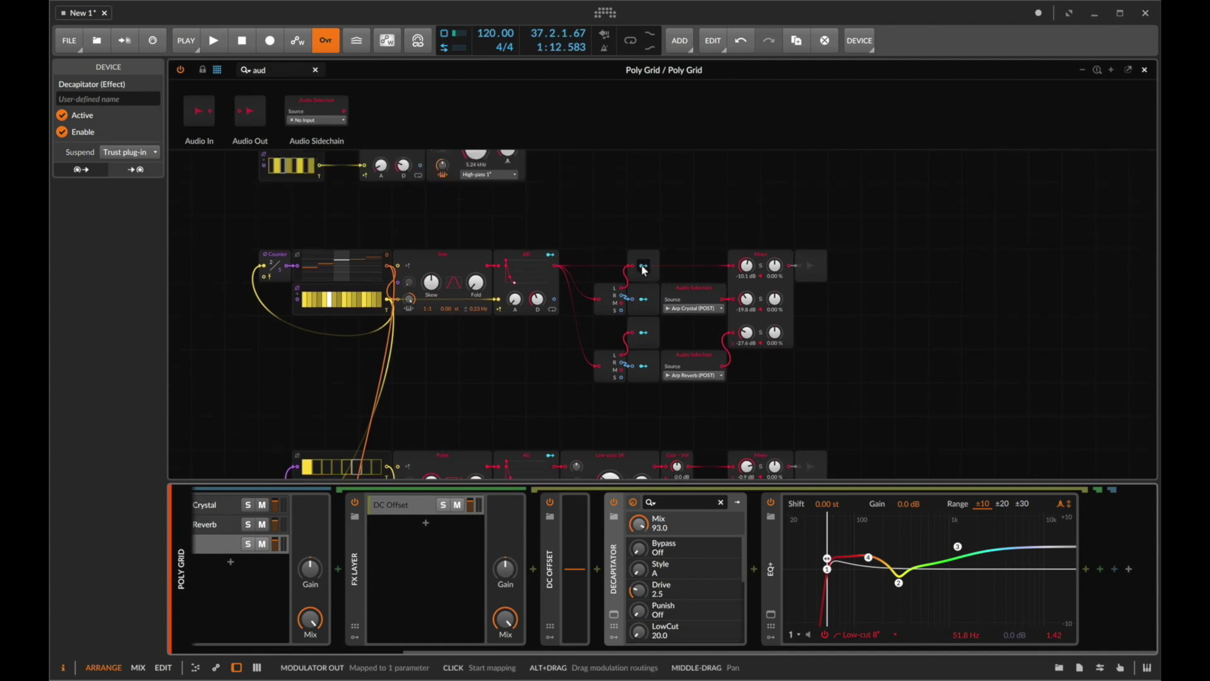
scroll(833, 345, down, 2)
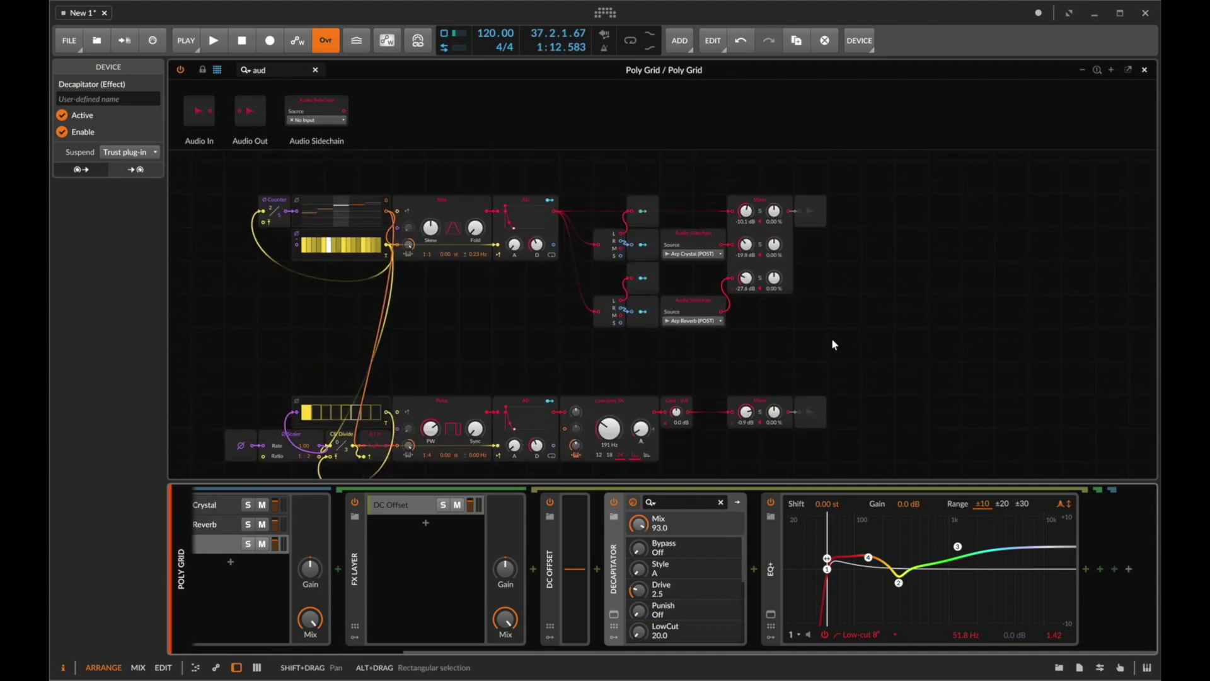
scroll(833, 345, down, 1)
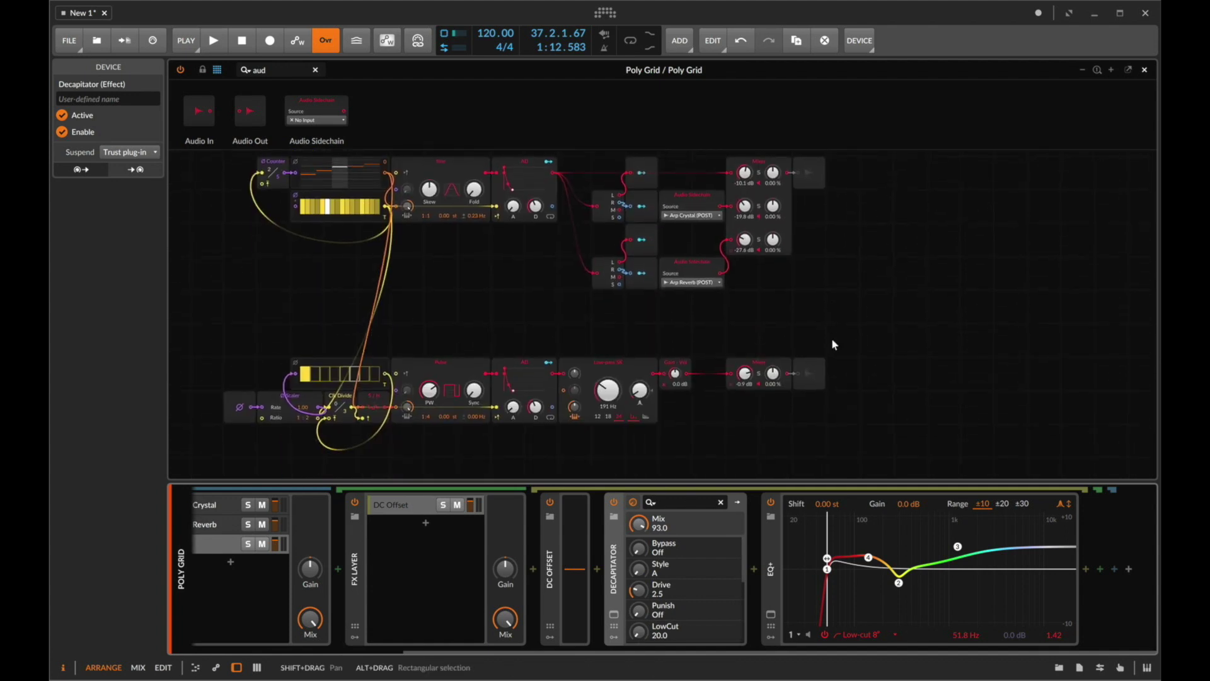
scroll(832, 342, down, 1)
scroll(768, 331, up, 2)
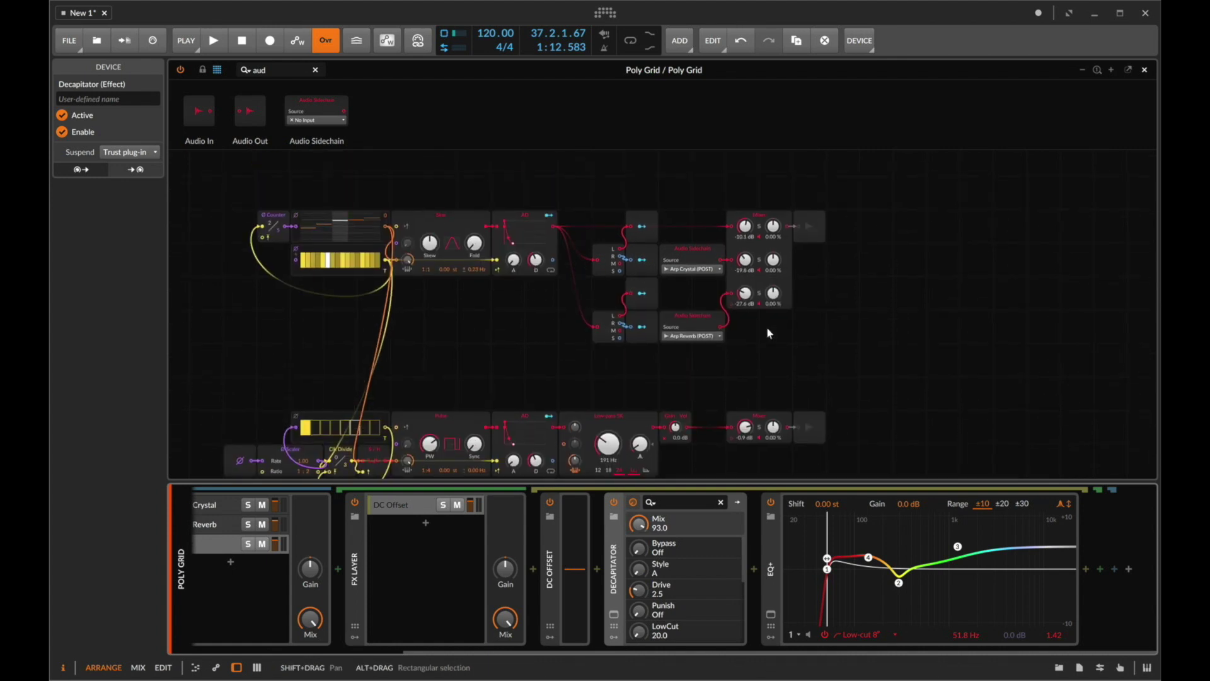
scroll(767, 333, up, 1)
drag(717, 400, 616, 324)
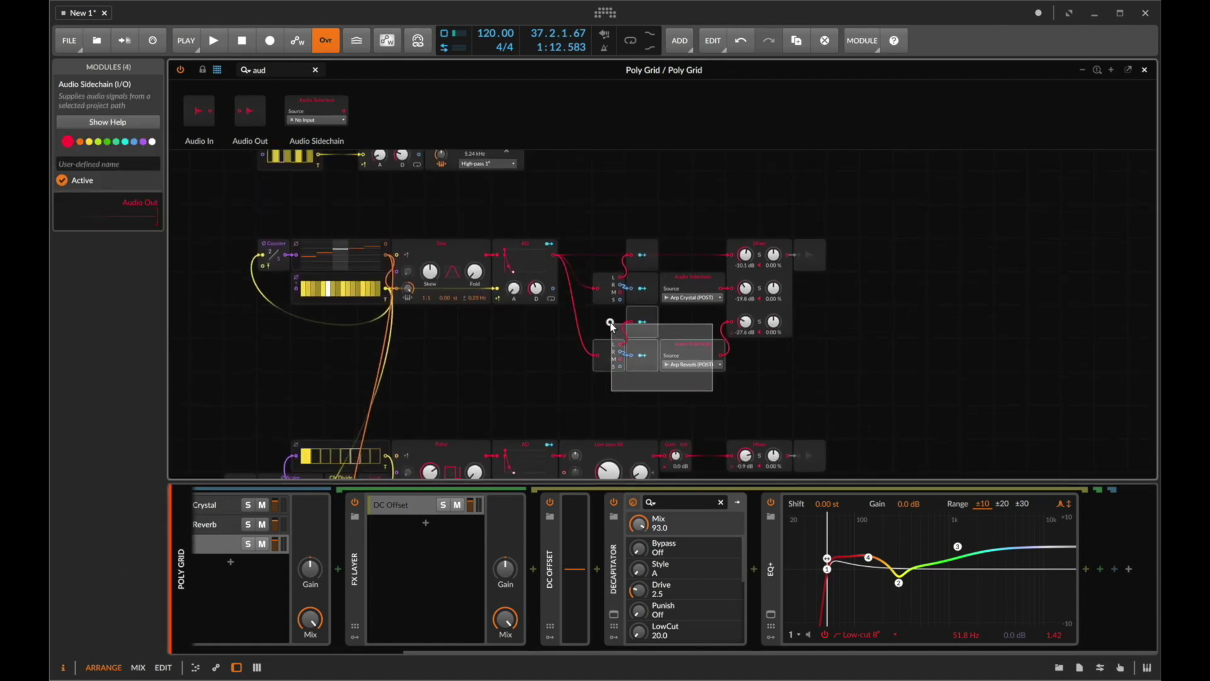
Step: Duplicate the Audio Sidechain module group and place the copy below the pulse row
key(super+c)
scroll(739, 332, up, 5)
key(super+v)
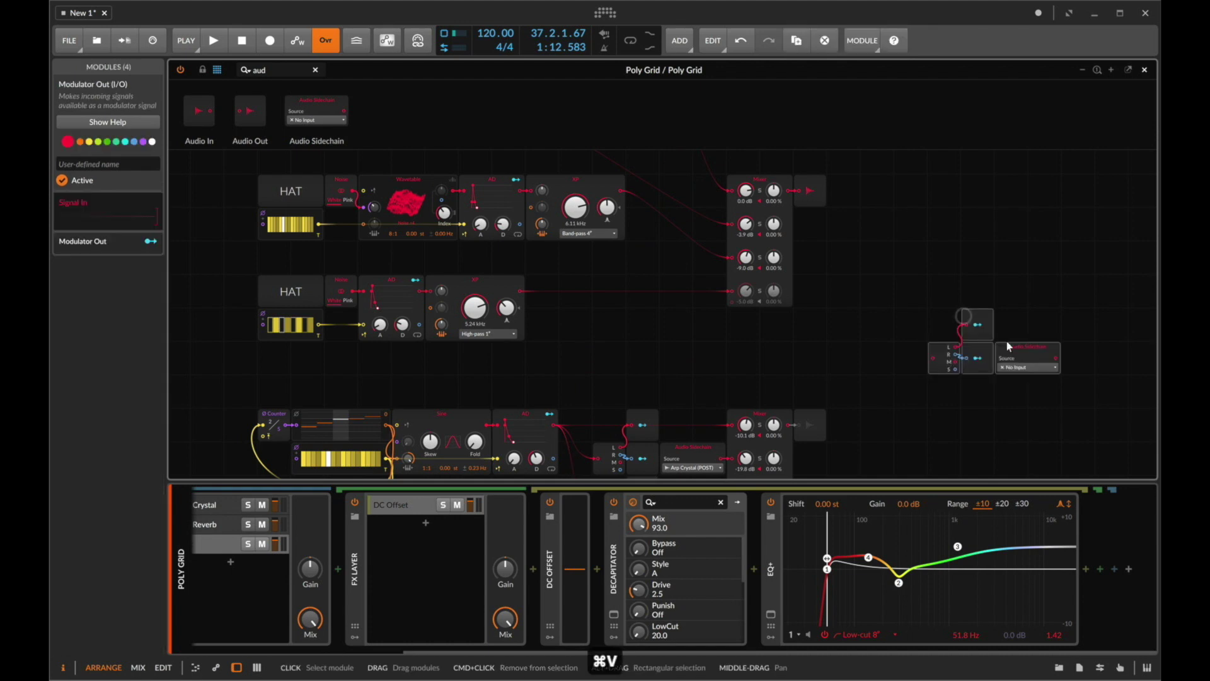
scroll(819, 337, down, 5)
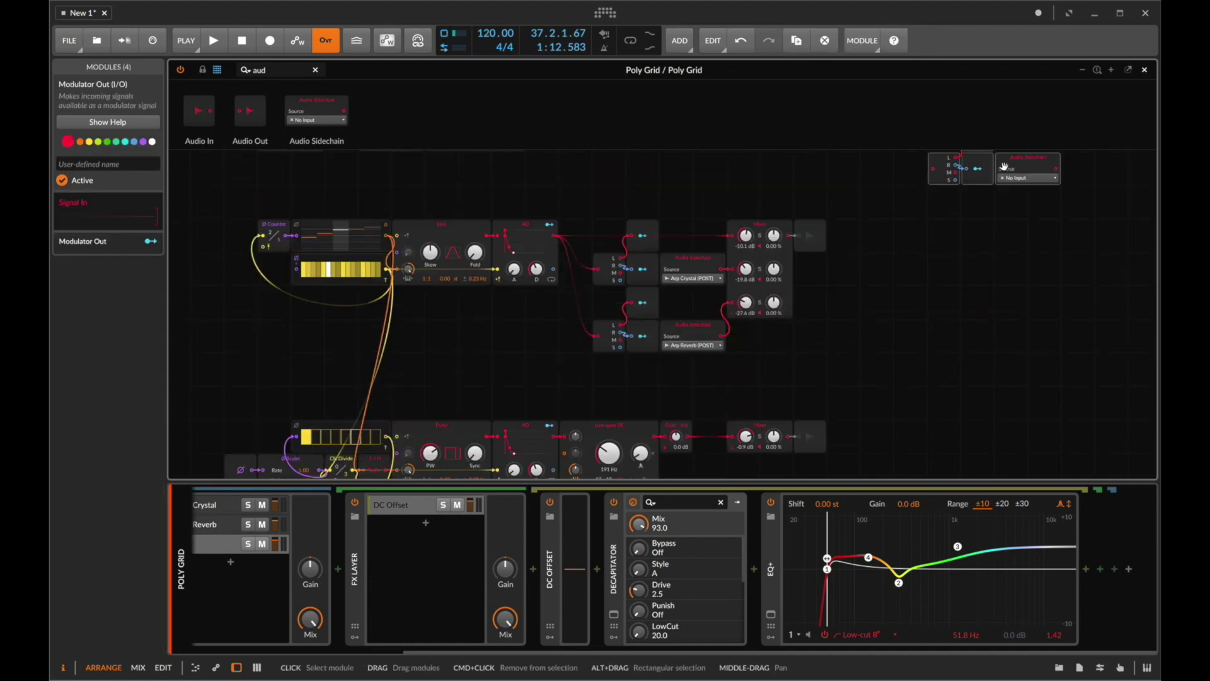
mouse_move(1012, 179)
mouse_down()
mouse_move(879, 479)
mouse_move(693, 390)
mouse_up()
drag(776, 189, 806, 230)
Step: Paste a copy of the Mixer and Out modules beside the new Audio Sidechain
key(super+c)
key(super+v)
drag(729, 347, 752, 372)
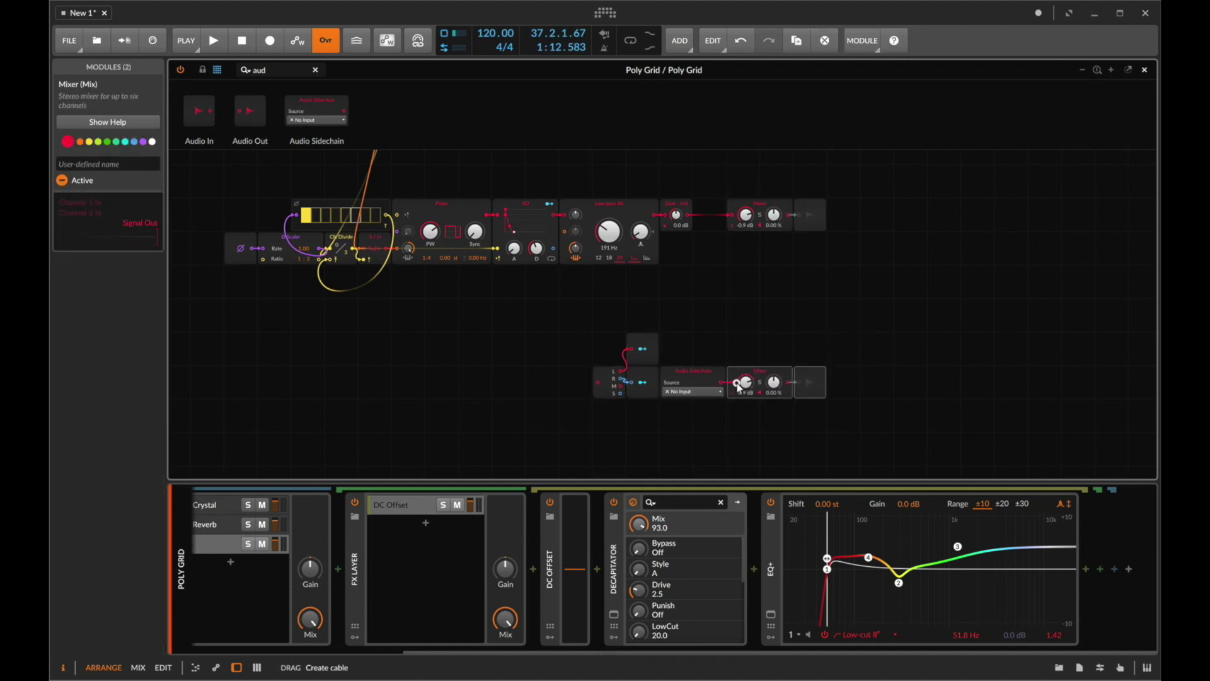
click(729, 384)
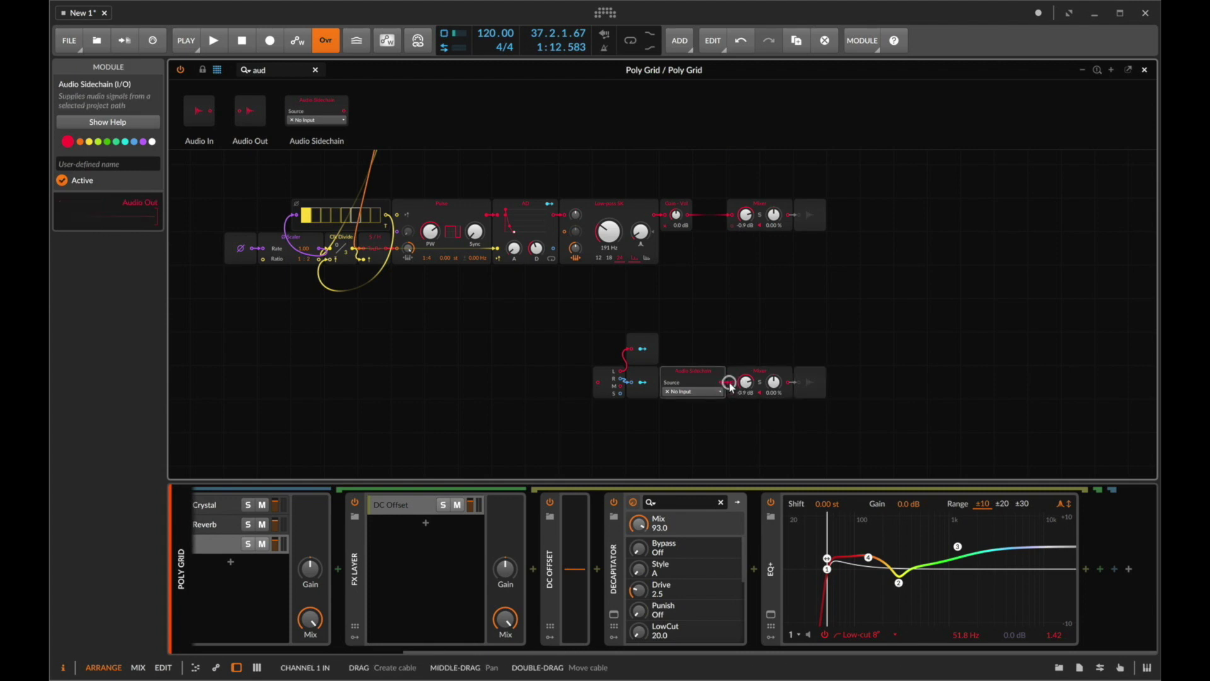
scroll(593, 317, up, 2)
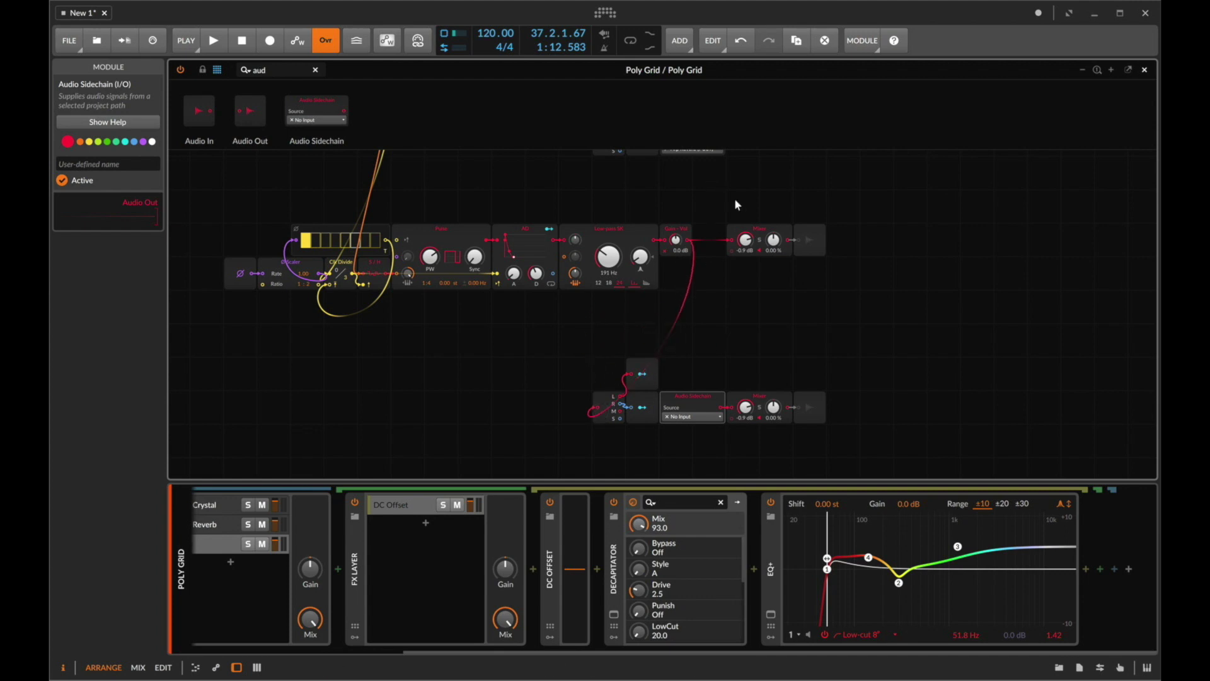
Step: Duplicate the Mixer again and drop the copy into the bottom row
click(764, 397)
key(super+c)
key(super+v)
click(567, 406)
drag(576, 408, 587, 412)
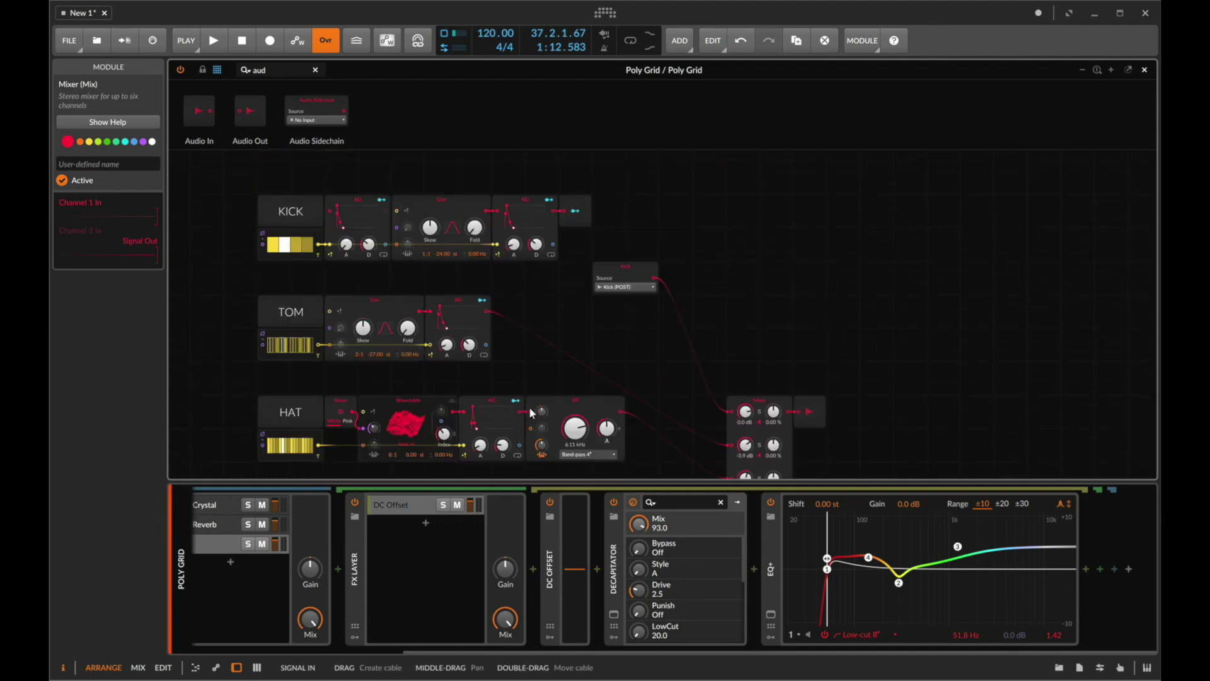
scroll(531, 412, up, 3)
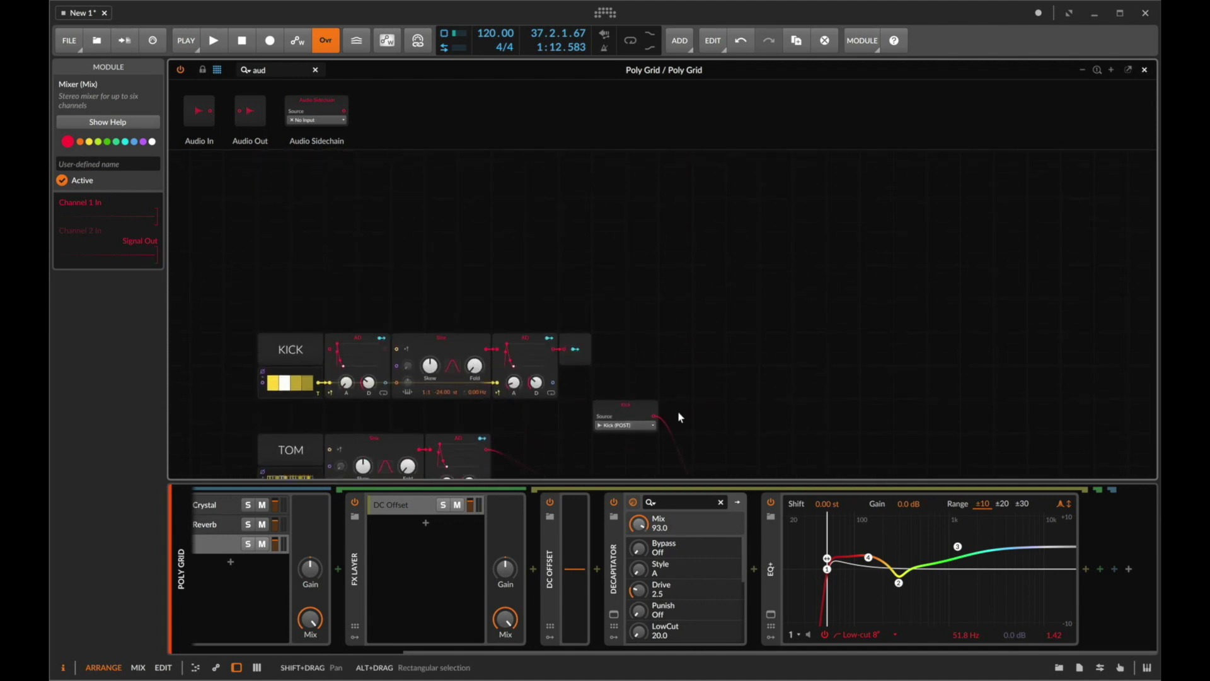
scroll(652, 421, down, 3)
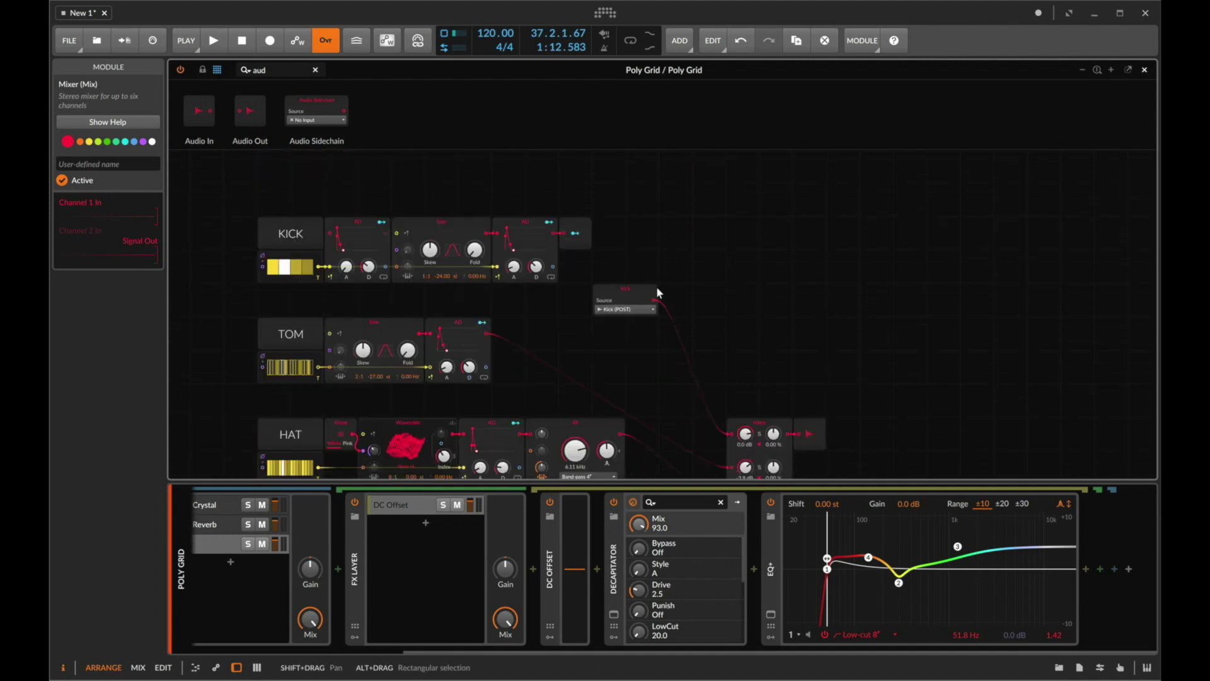
scroll(655, 306, down, 1)
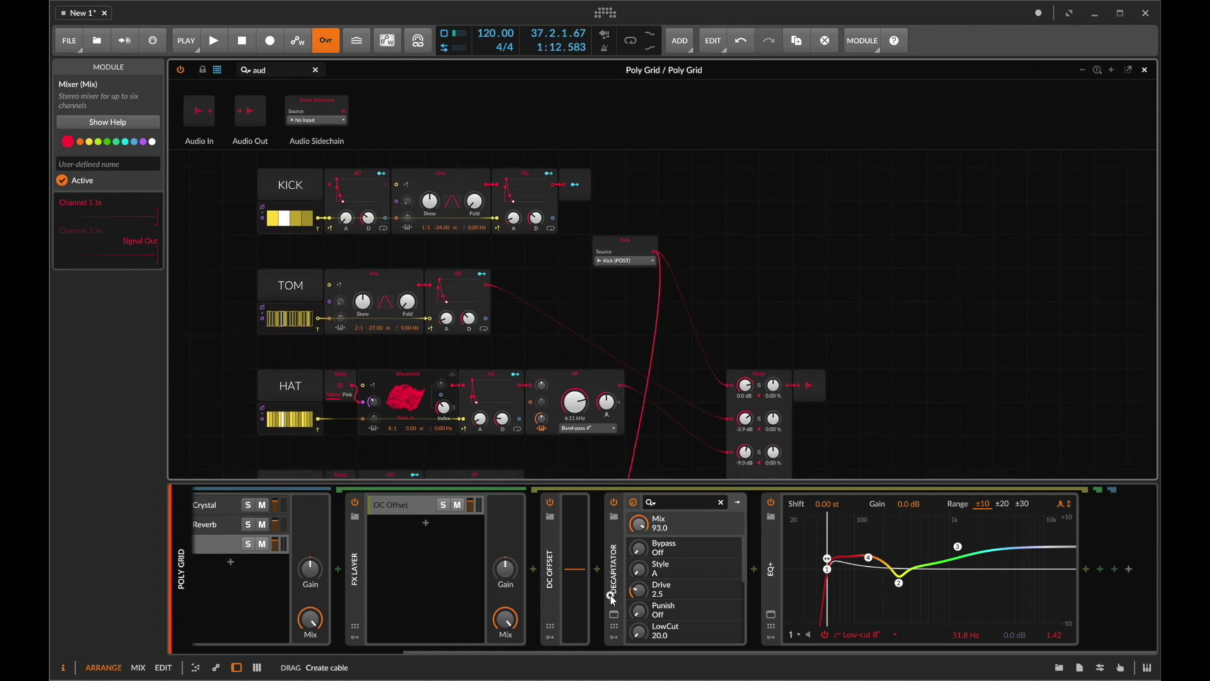
scroll(600, 411, down, 2)
scroll(599, 412, down, 3)
scroll(600, 411, down, 3)
scroll(600, 411, down, 1)
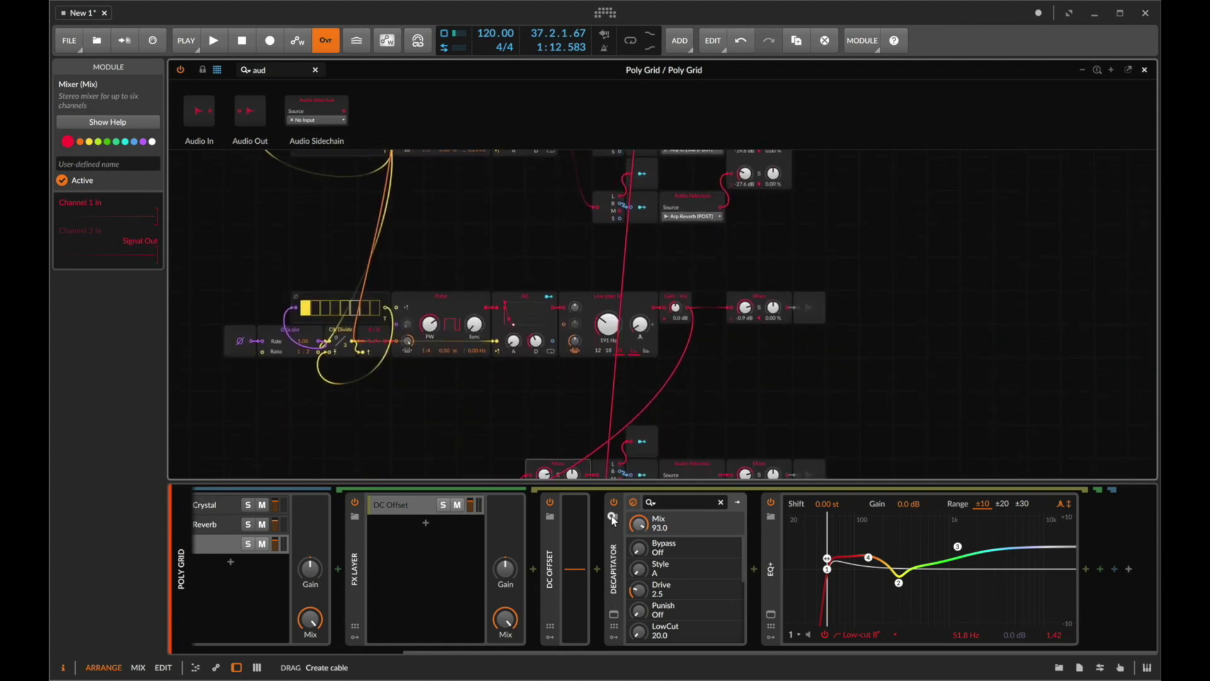
drag(612, 518, 526, 413)
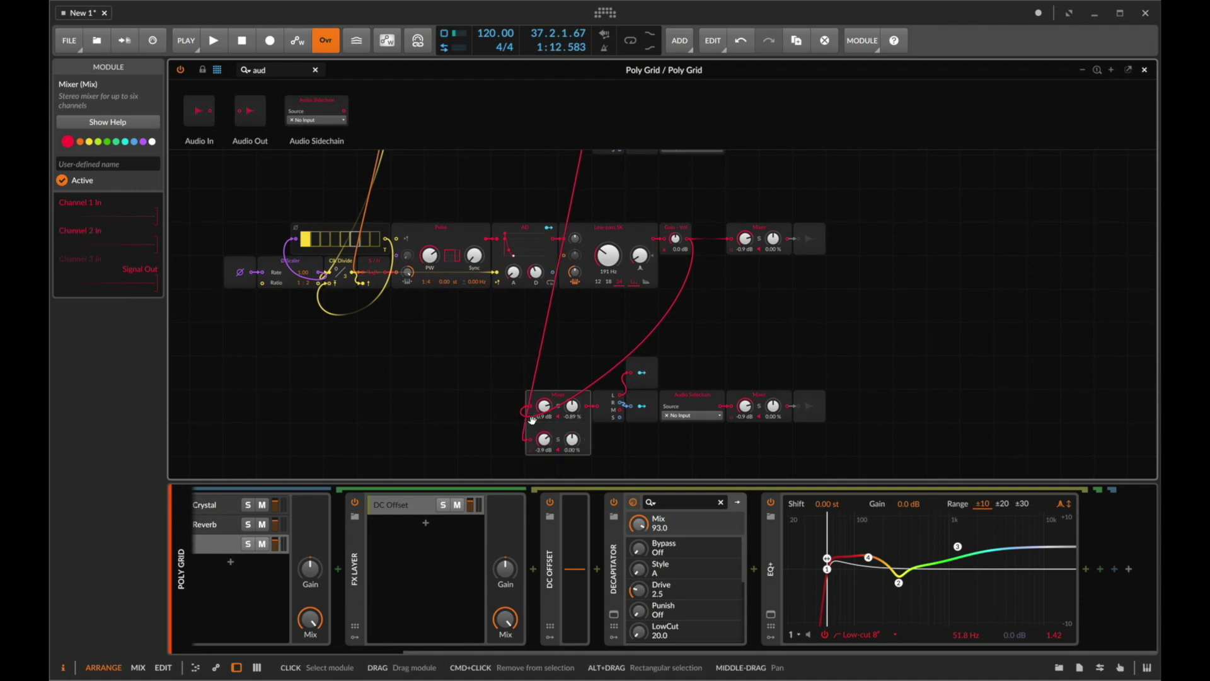
scroll(530, 420, up, 3)
scroll(528, 401, up, 3)
scroll(527, 383, up, 2)
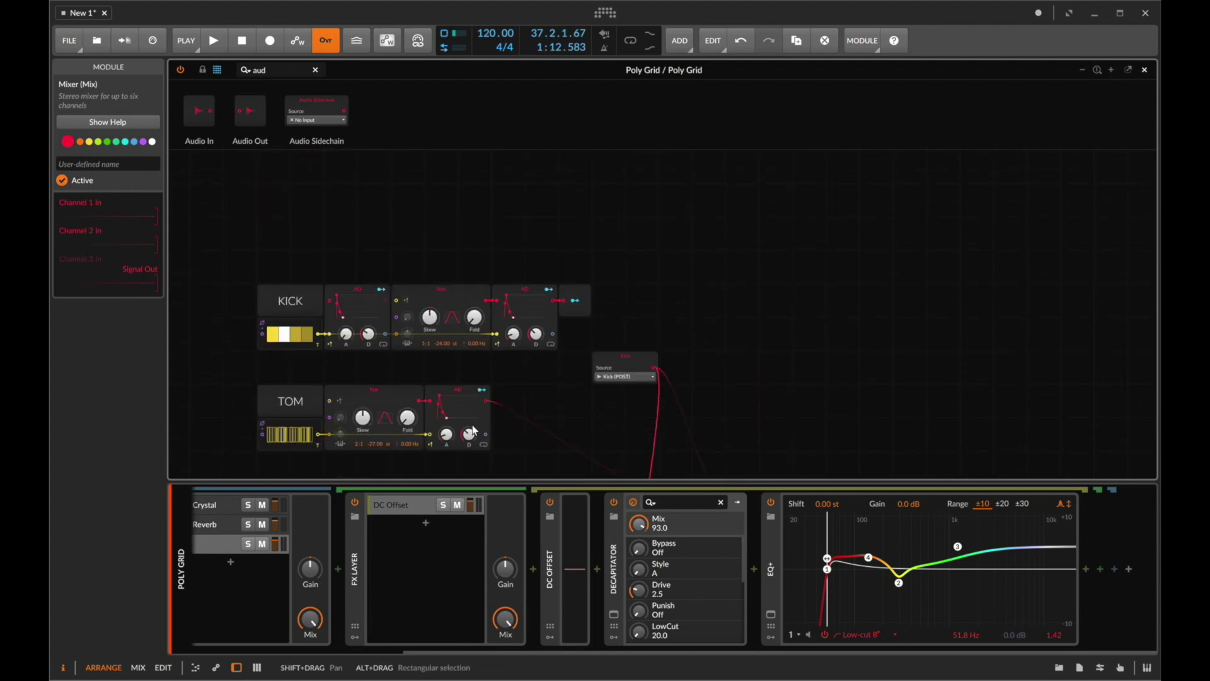
mouse_move(487, 405)
mouse_down()
mouse_move(541, 401)
mouse_move(528, 389)
mouse_up()
scroll(530, 402, down, 5)
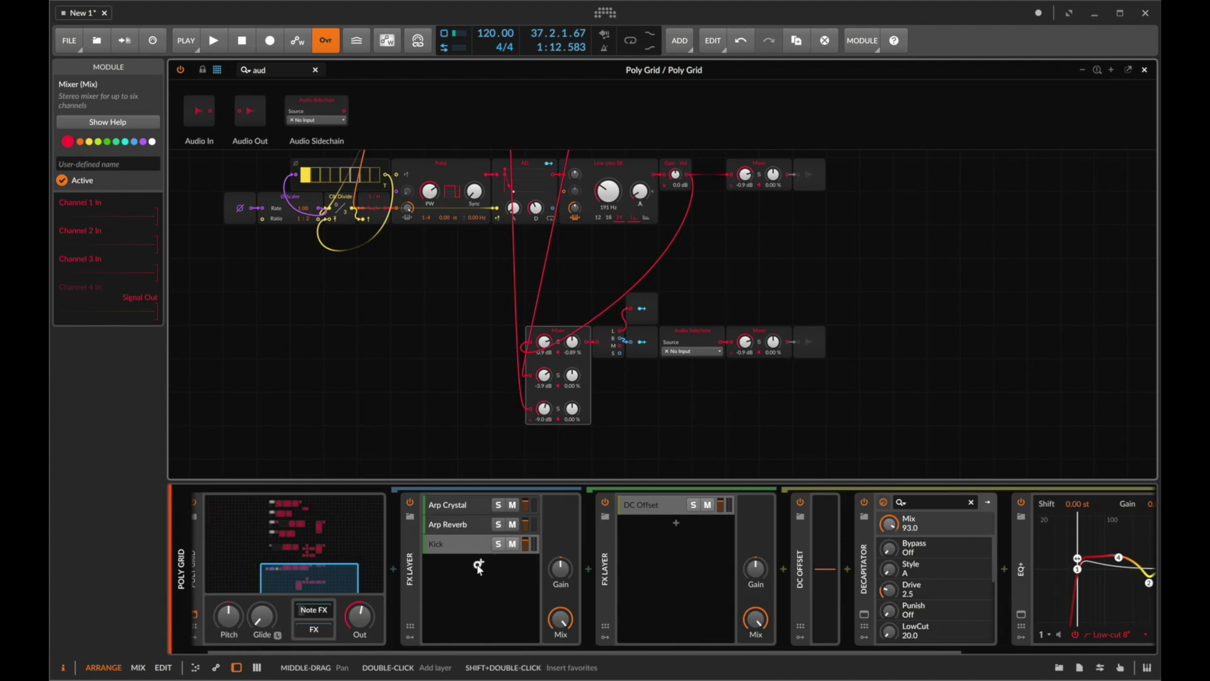
Step: Duplicate the Kick layer to create a fourth FX layer
double_click(479, 557)
text(Low)
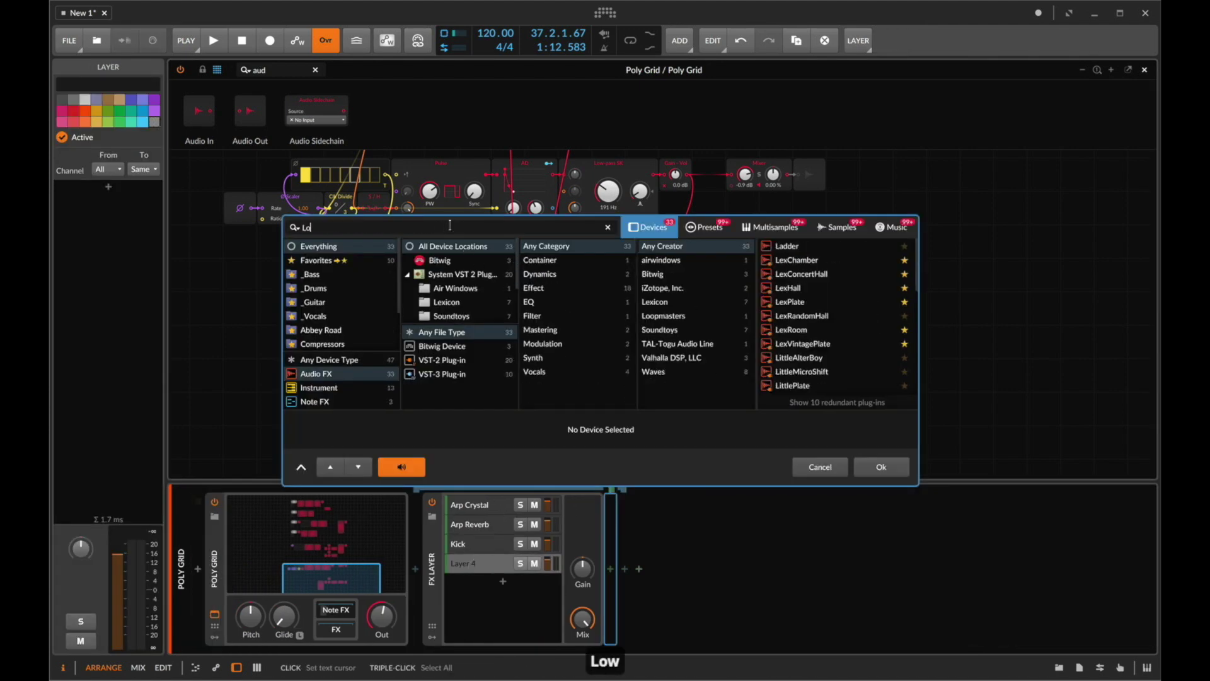
key(Escape)
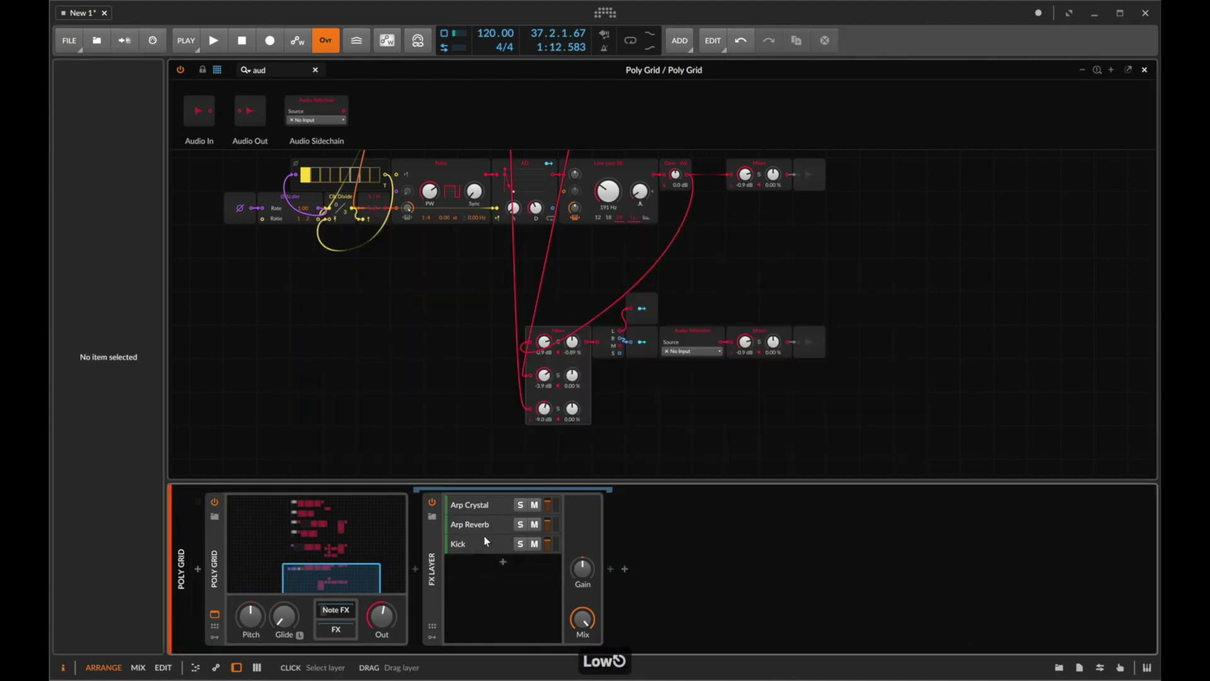
click(483, 536)
key(super+d)
key(super+z)
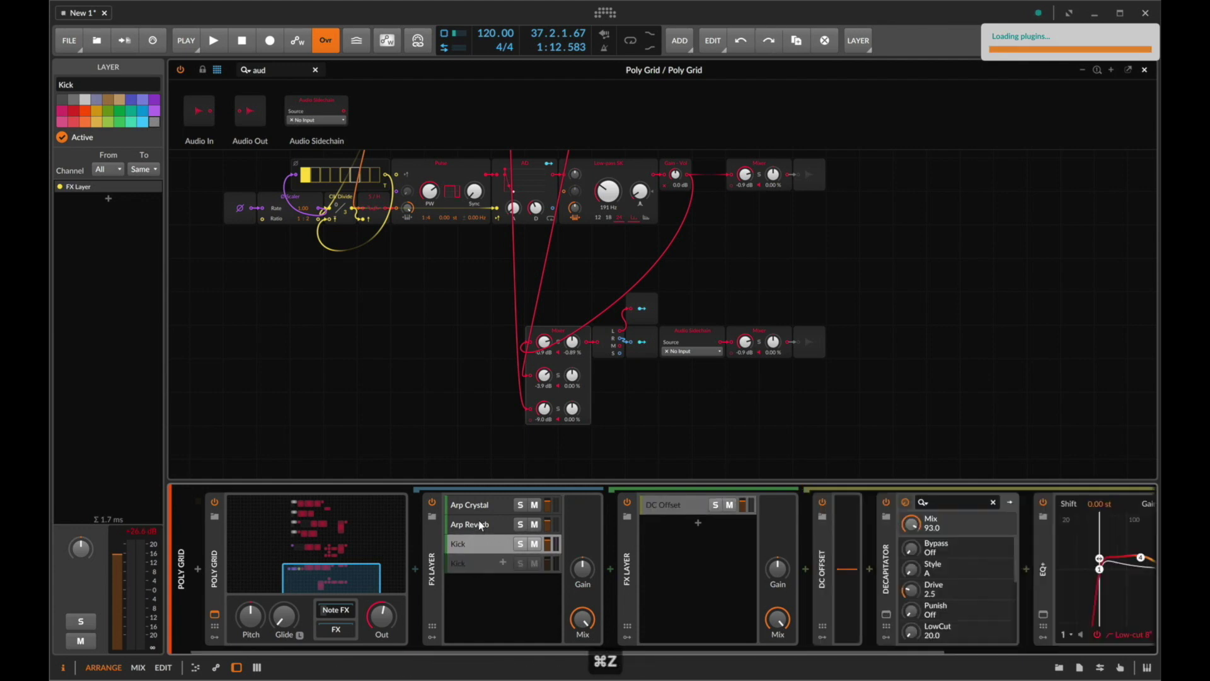
click(478, 522)
key(super+d)
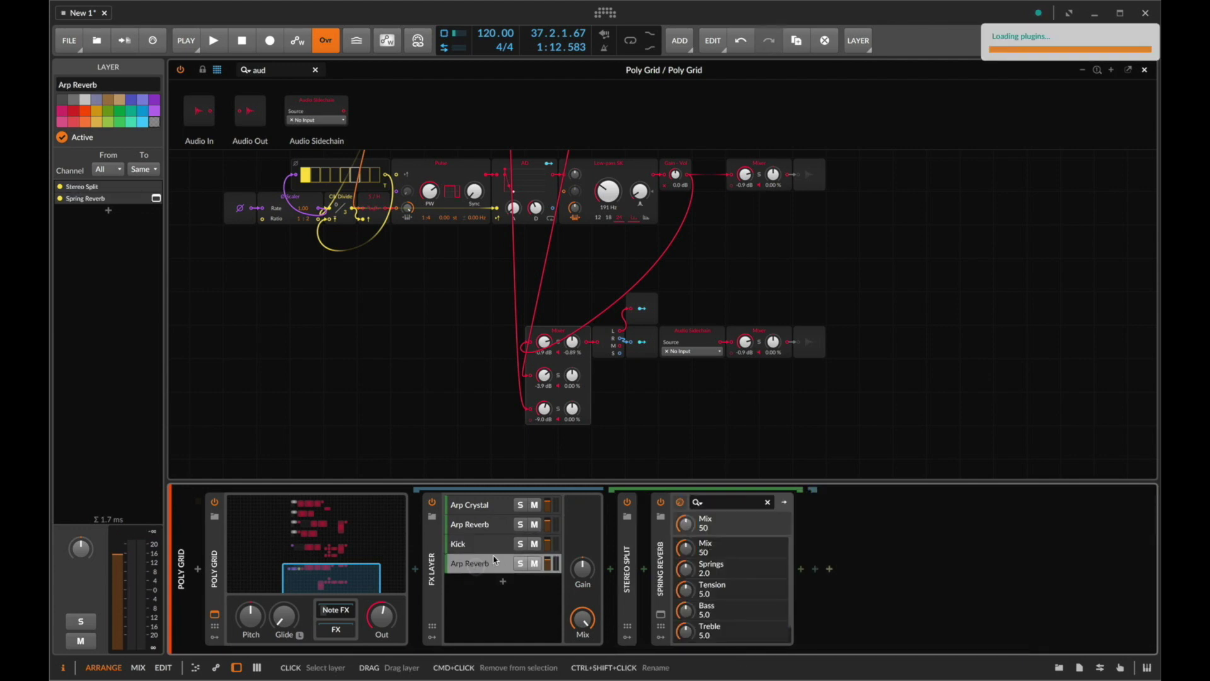
key(super+z)
click(472, 543)
key(super+d)
Step: Name the new fourth layer 'Lowend Bus'
double_click(473, 564)
text(LOWNE)
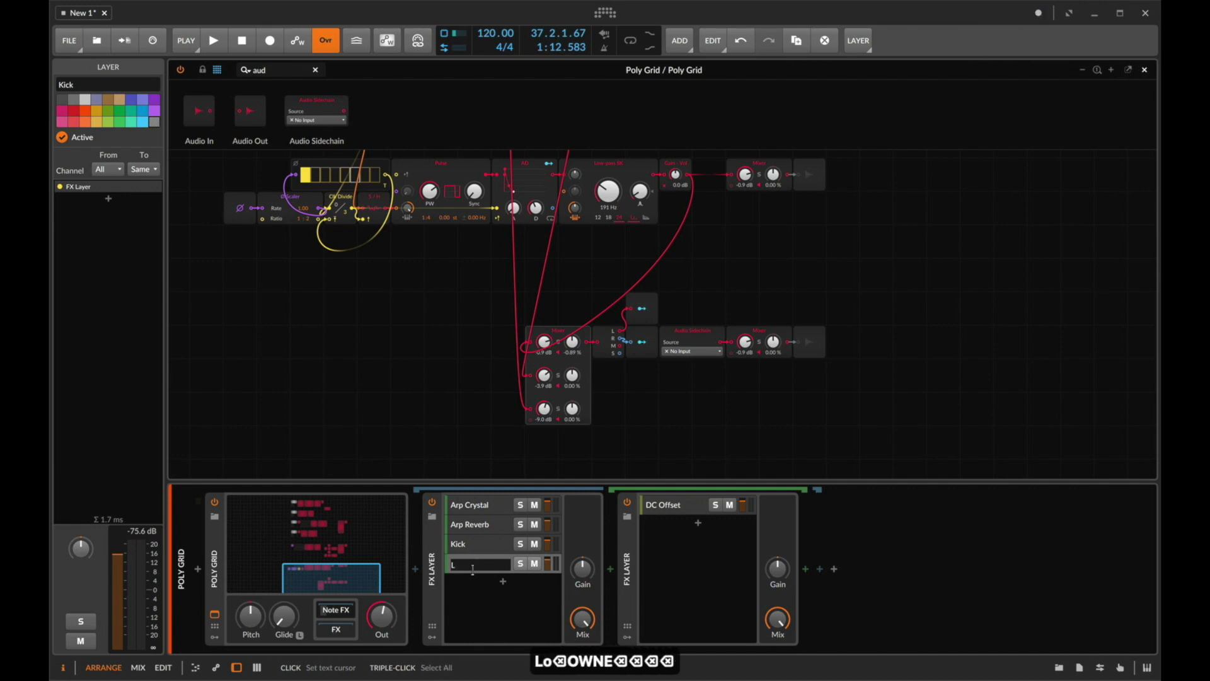
text(wend)
key(Return)
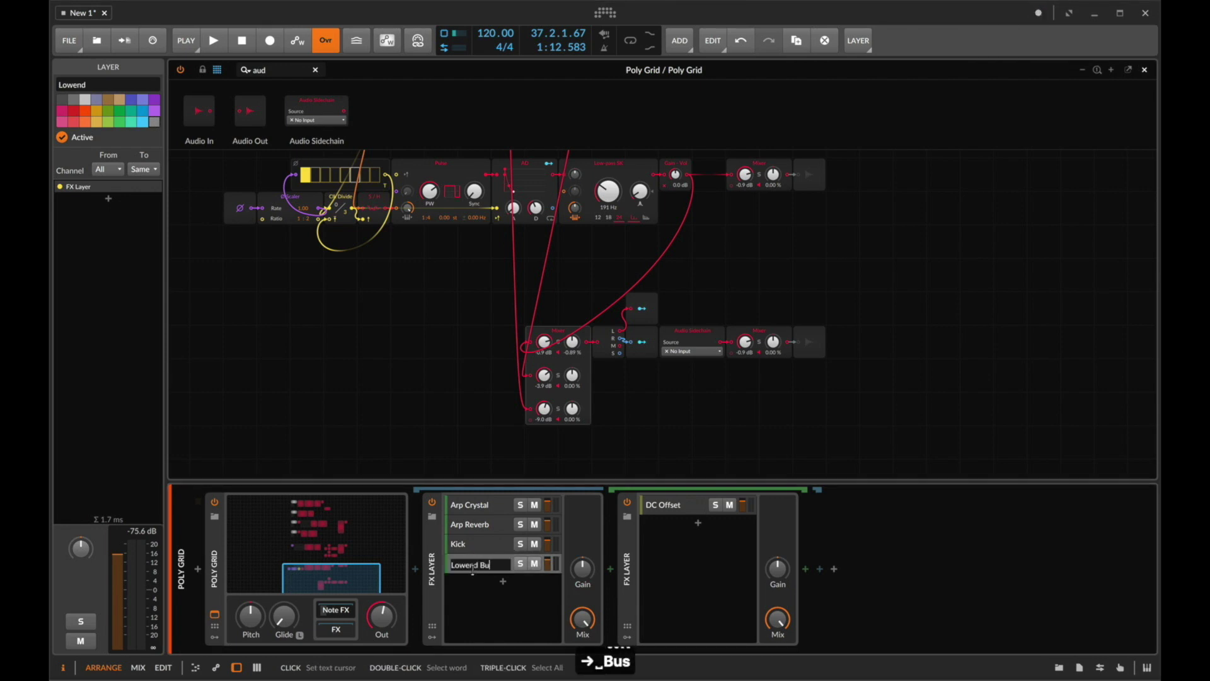
text(s)
key(Return)
click(675, 504)
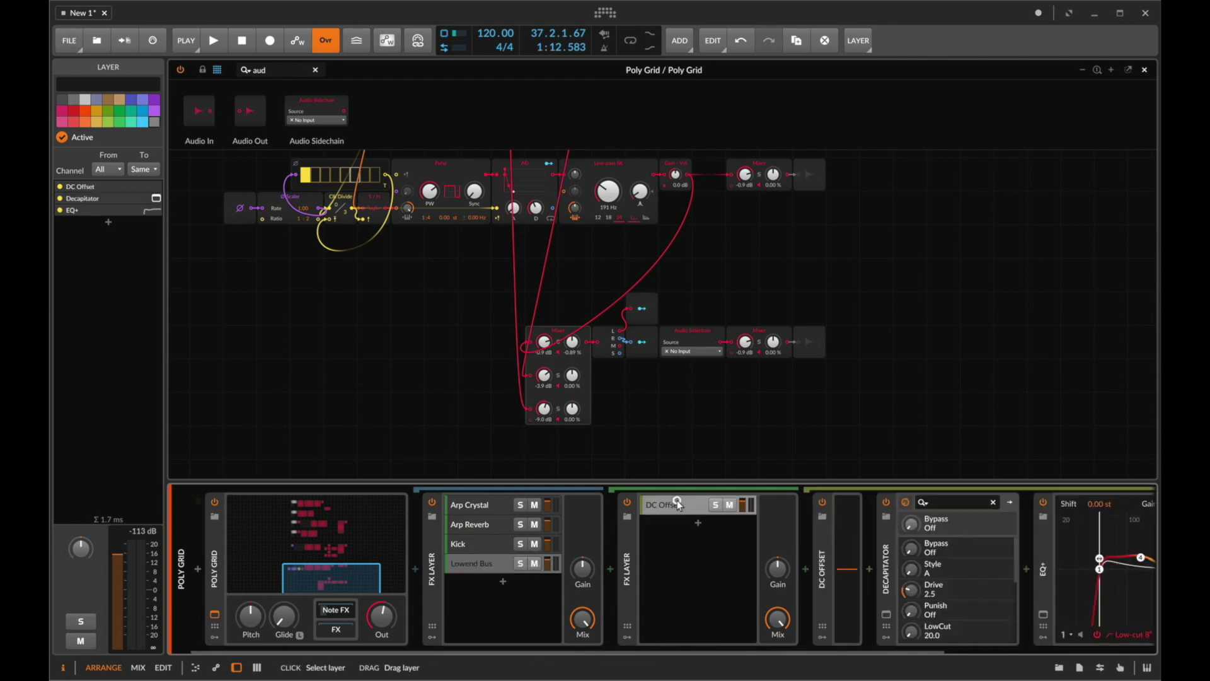
drag(663, 318, 580, 362)
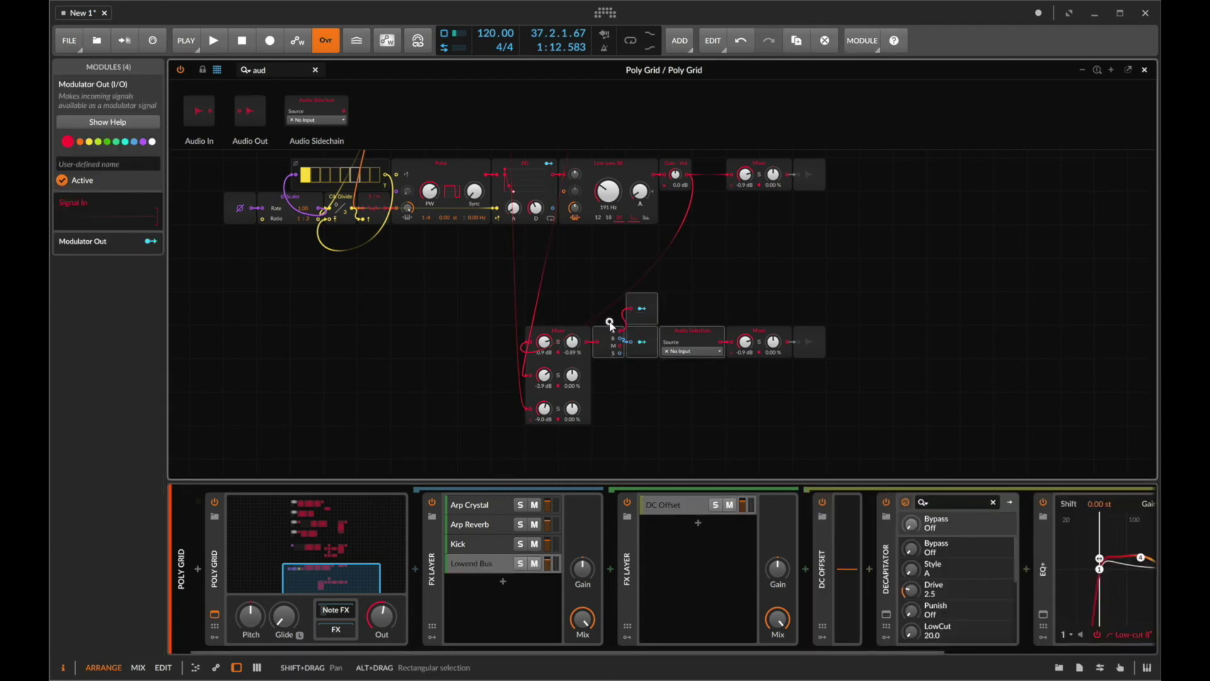
Step: Delete Stereo Split and map the Modulator Out to the DC Offset amount
click(611, 328)
key(BackSpace)
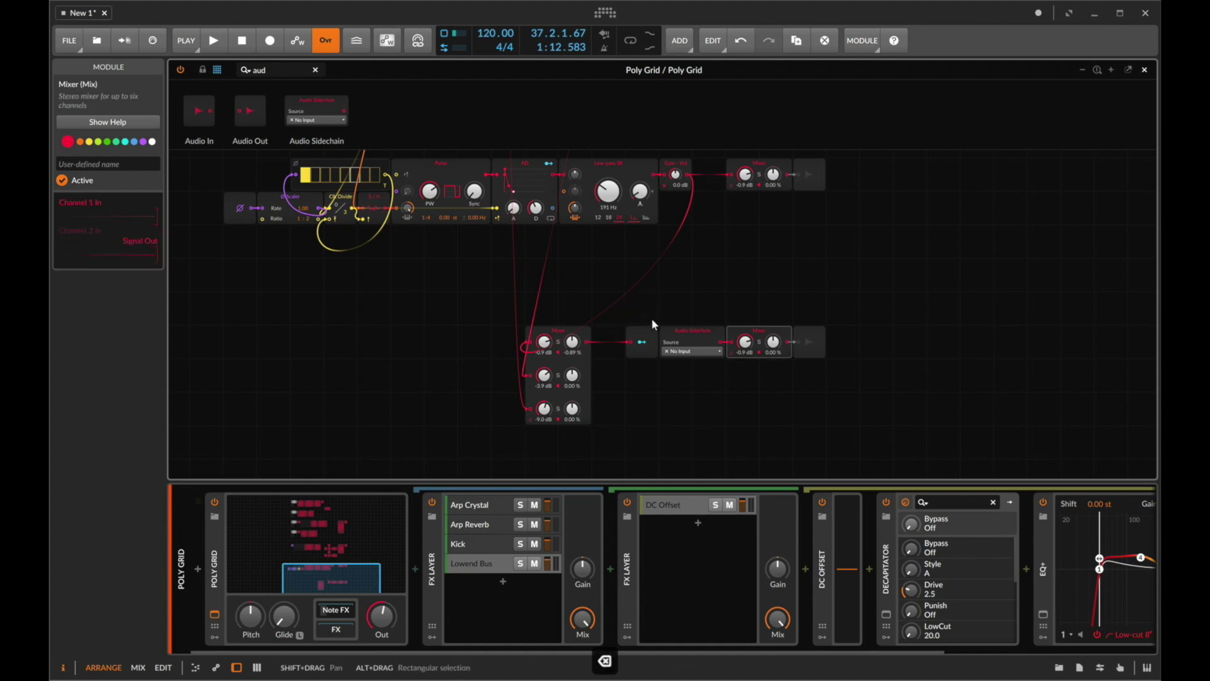
drag(651, 317, 620, 331)
click(608, 343)
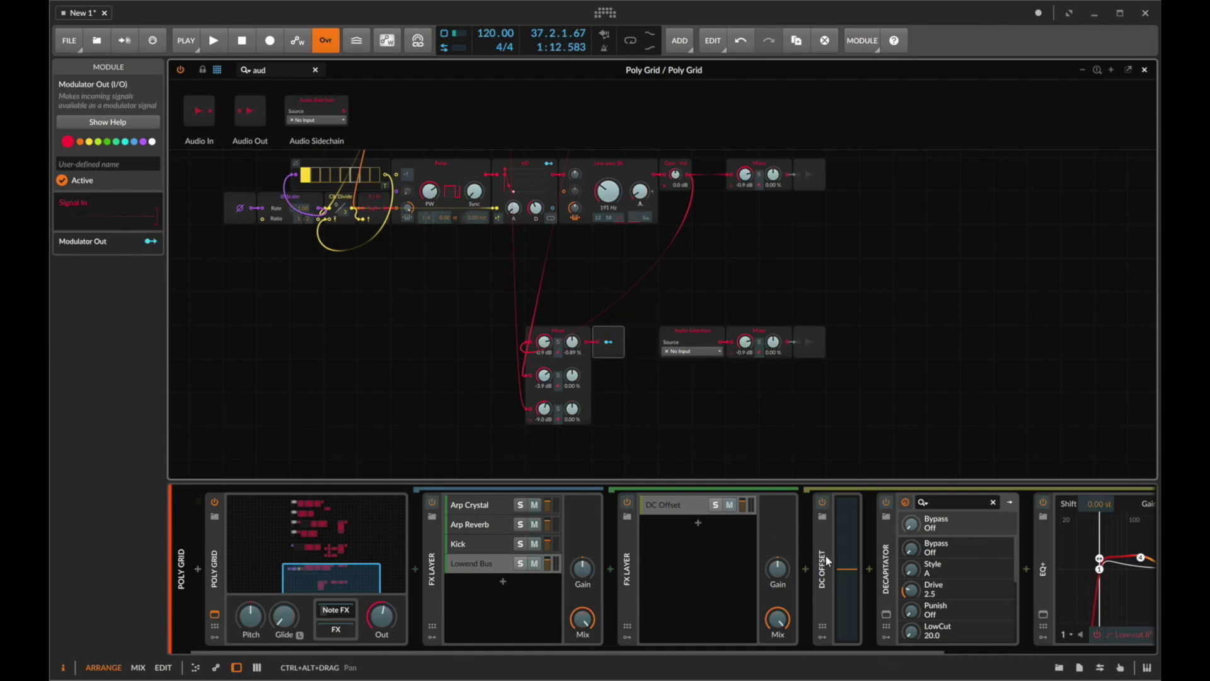
drag(845, 566, 844, 501)
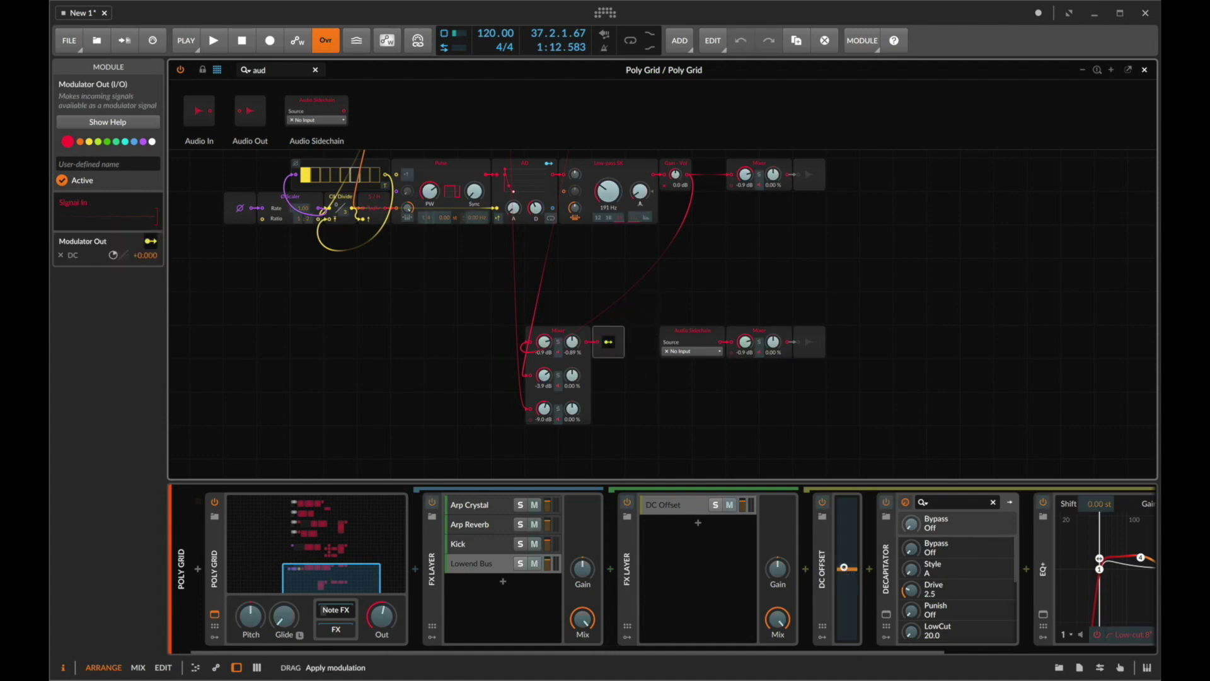
Step: Remove the Decapitator and EQ effects from the Lowend Bus chain
click(494, 563)
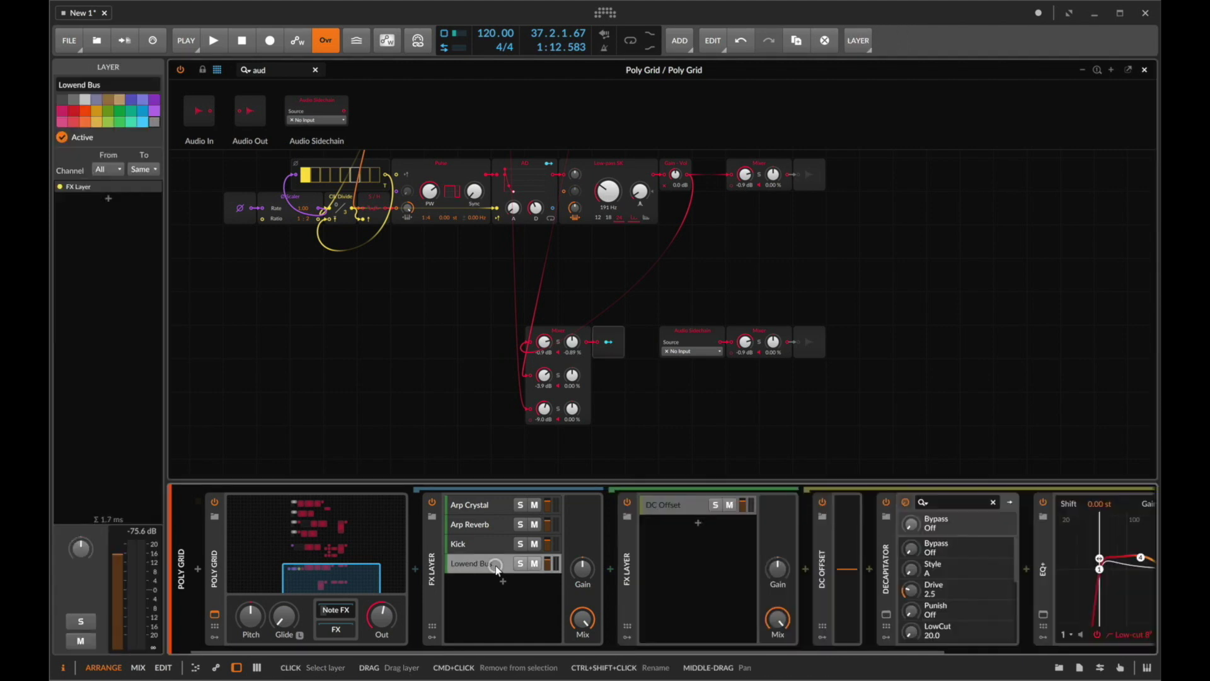
click(887, 567)
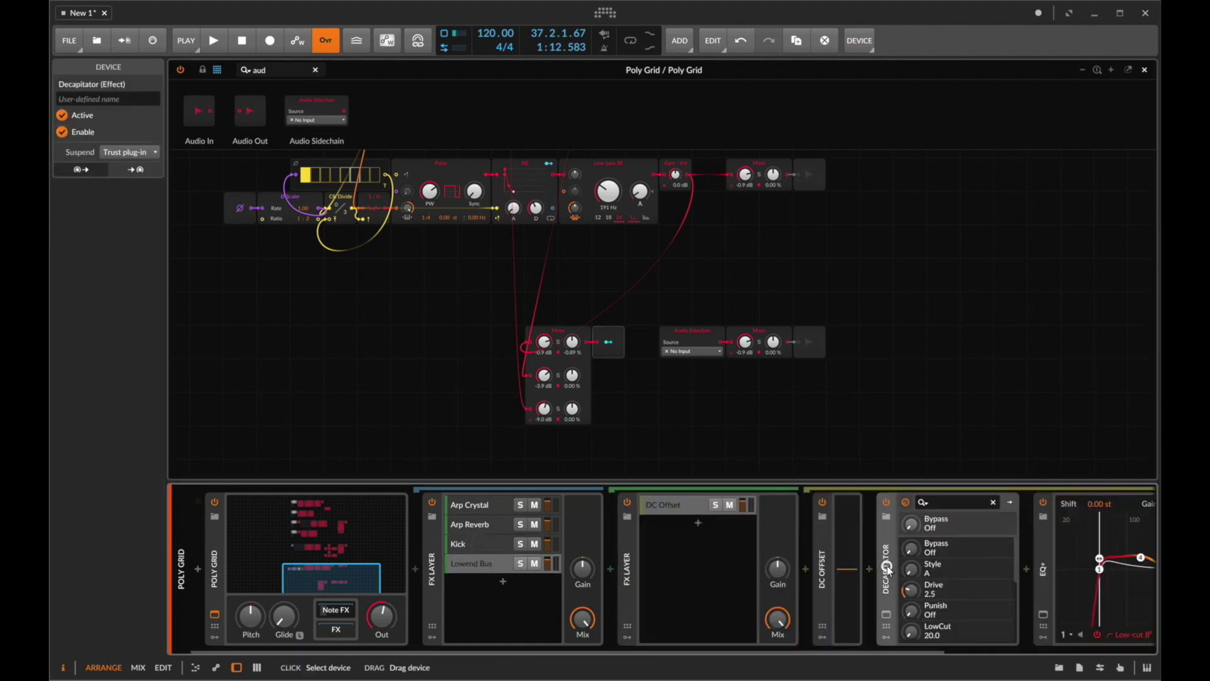
key(BackSpace)
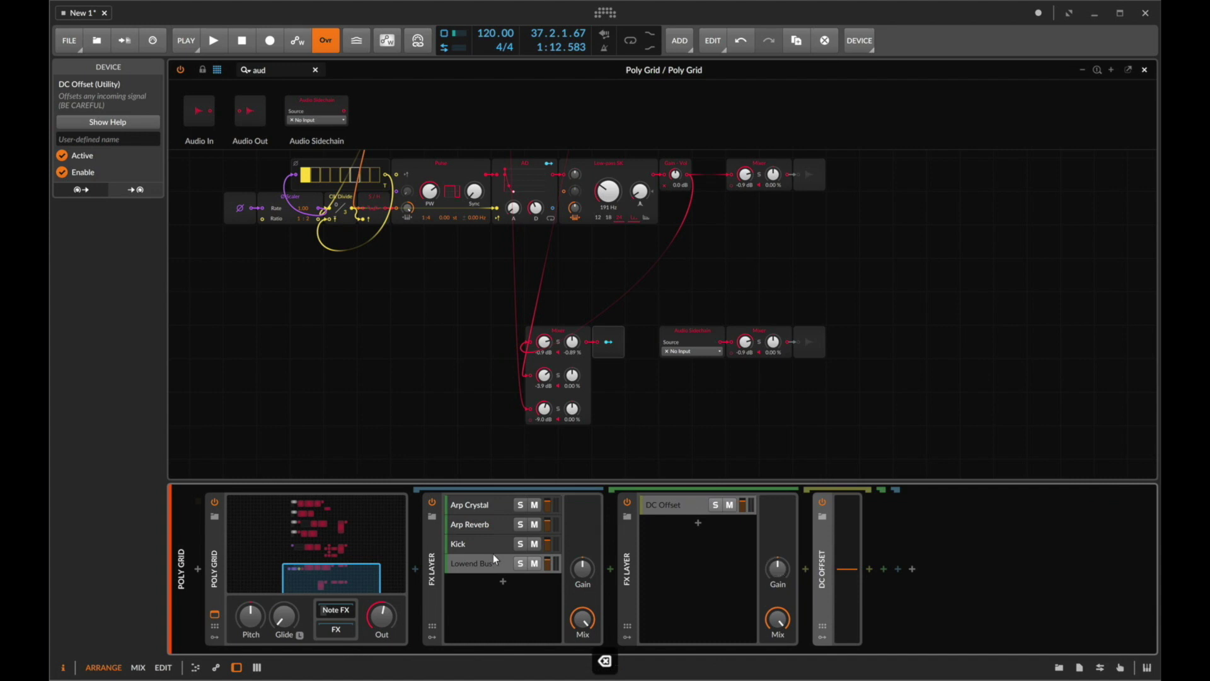
Step: Set the Audio Sidechain source to Lowend Bus (POST)
click(491, 561)
key(XF86MonBrightnessUp)
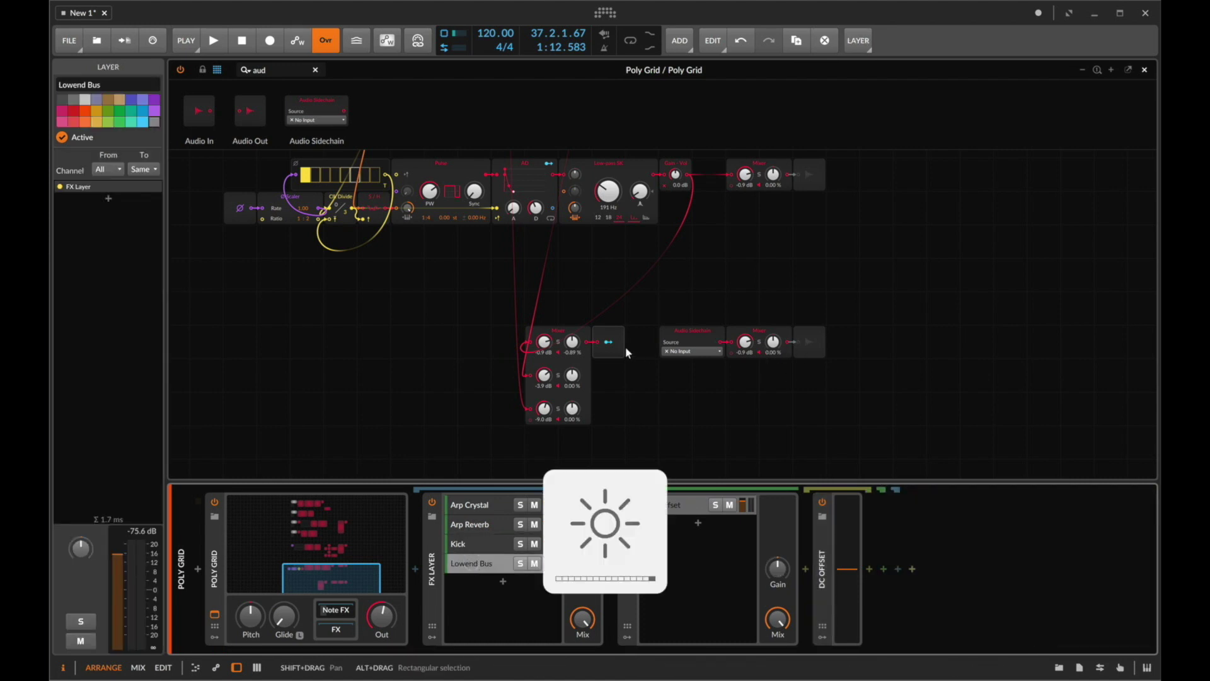
key(space)
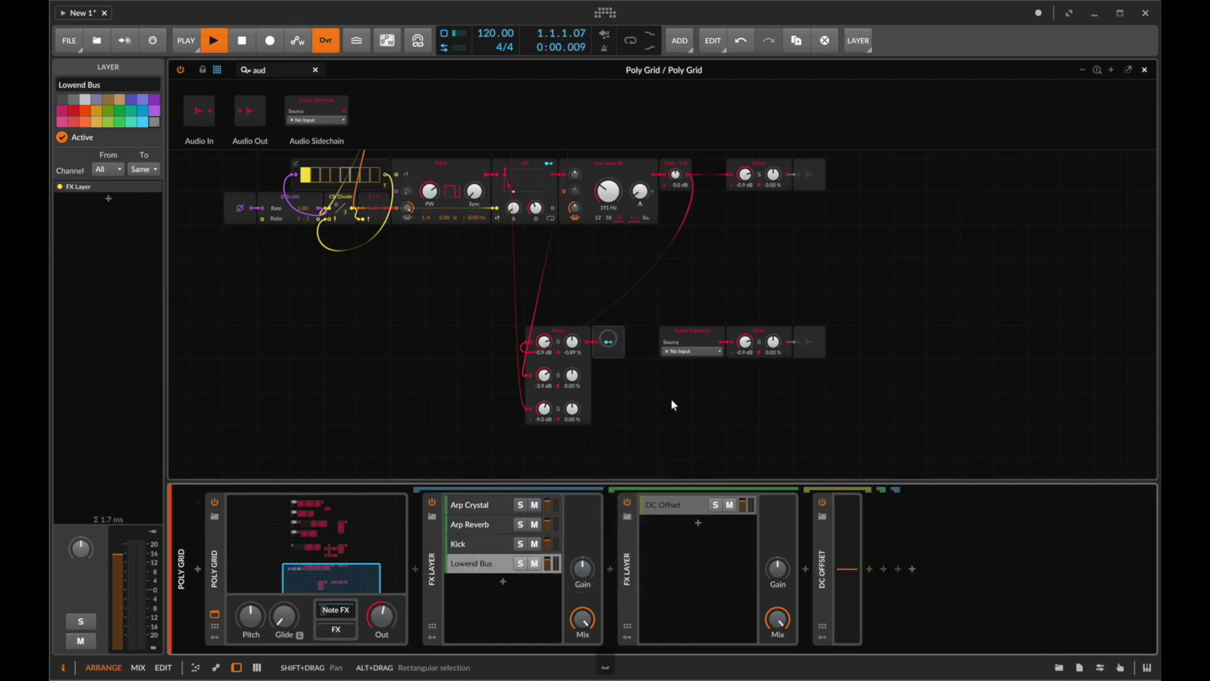
key(space)
click(691, 351)
mouse_move(701, 397)
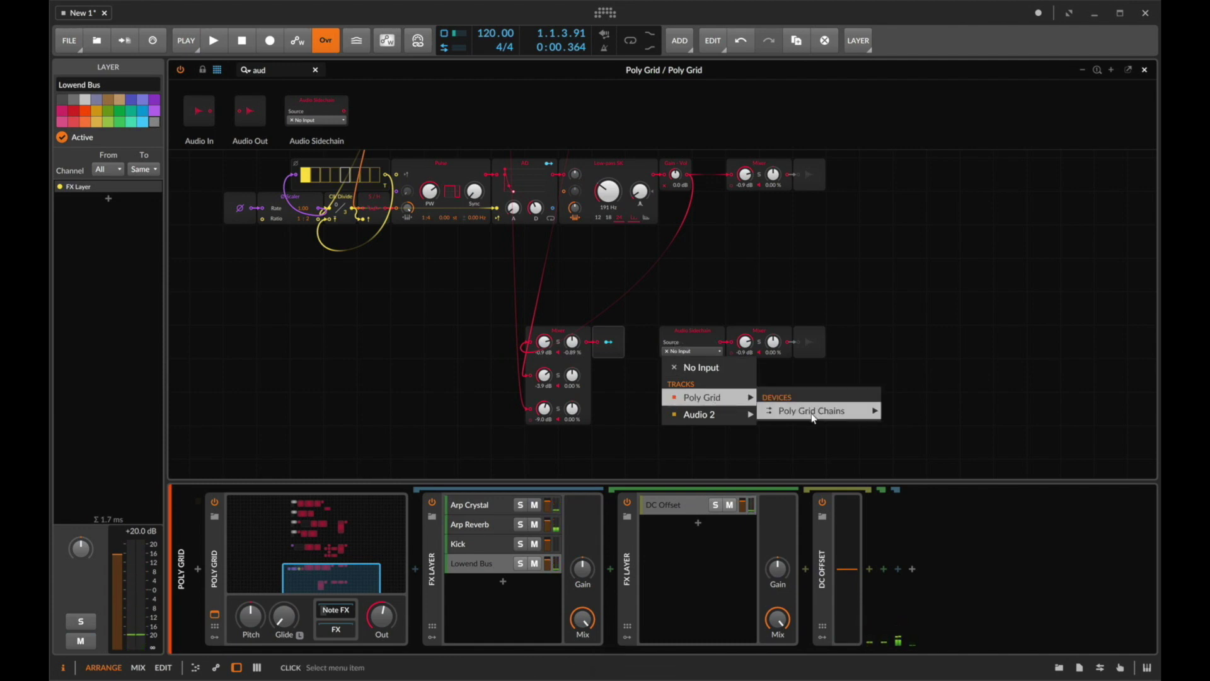
mouse_move(920, 410)
mouse_move(1028, 427)
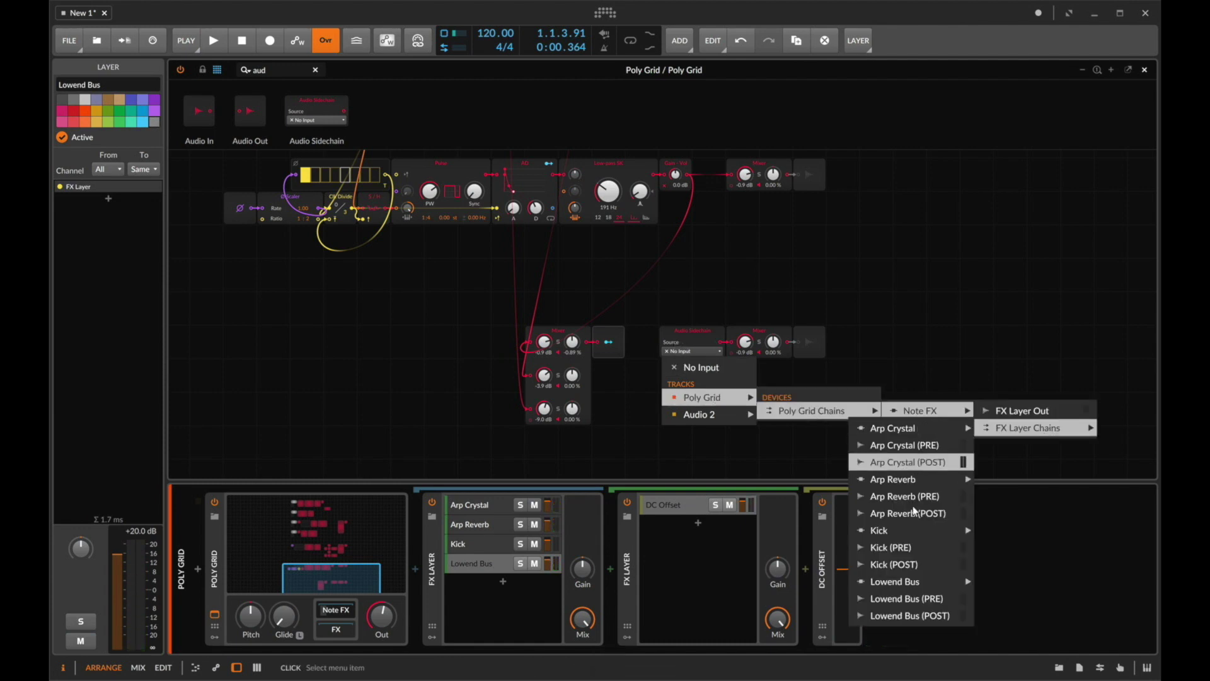
click(923, 617)
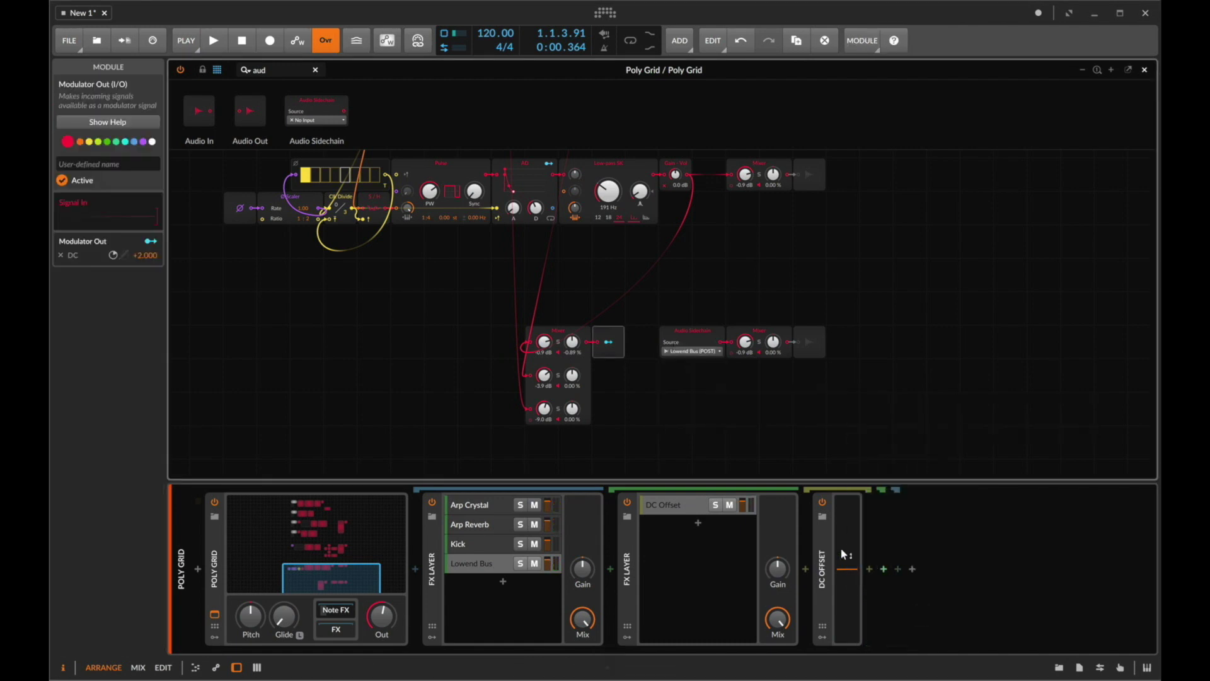
Step: Add CLA-76 Mono after DC Offset by searching 'cla 7' in the device browser
key(space)
click(883, 568)
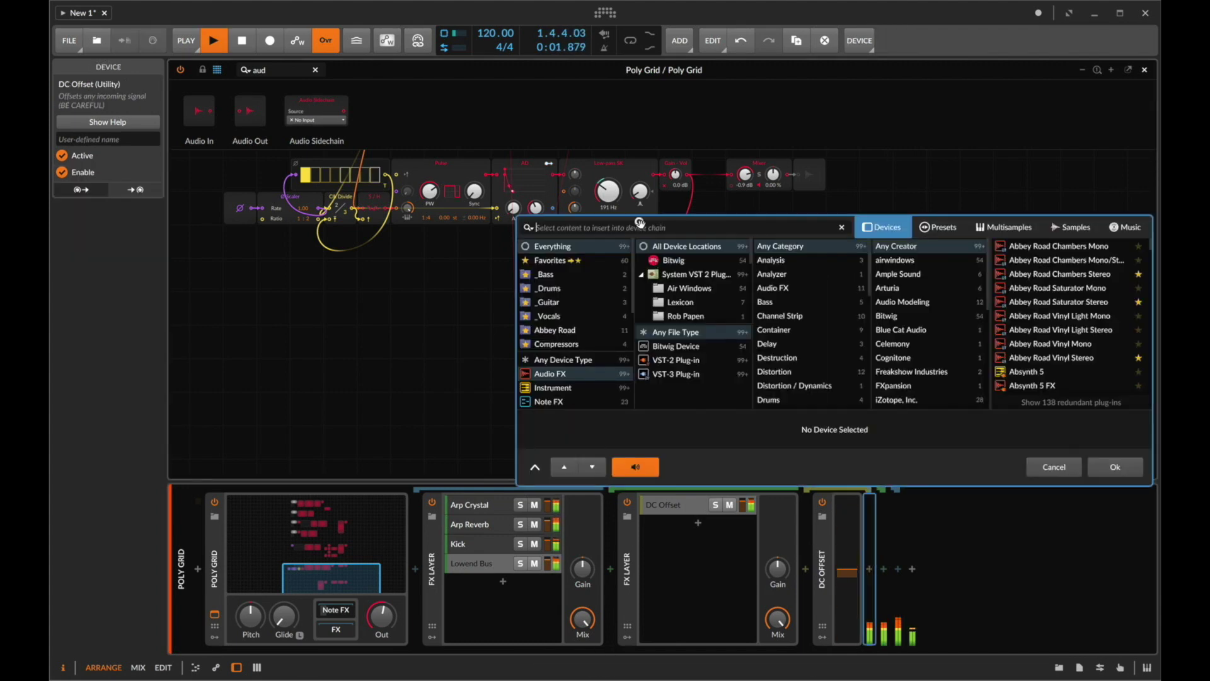
text(cl)
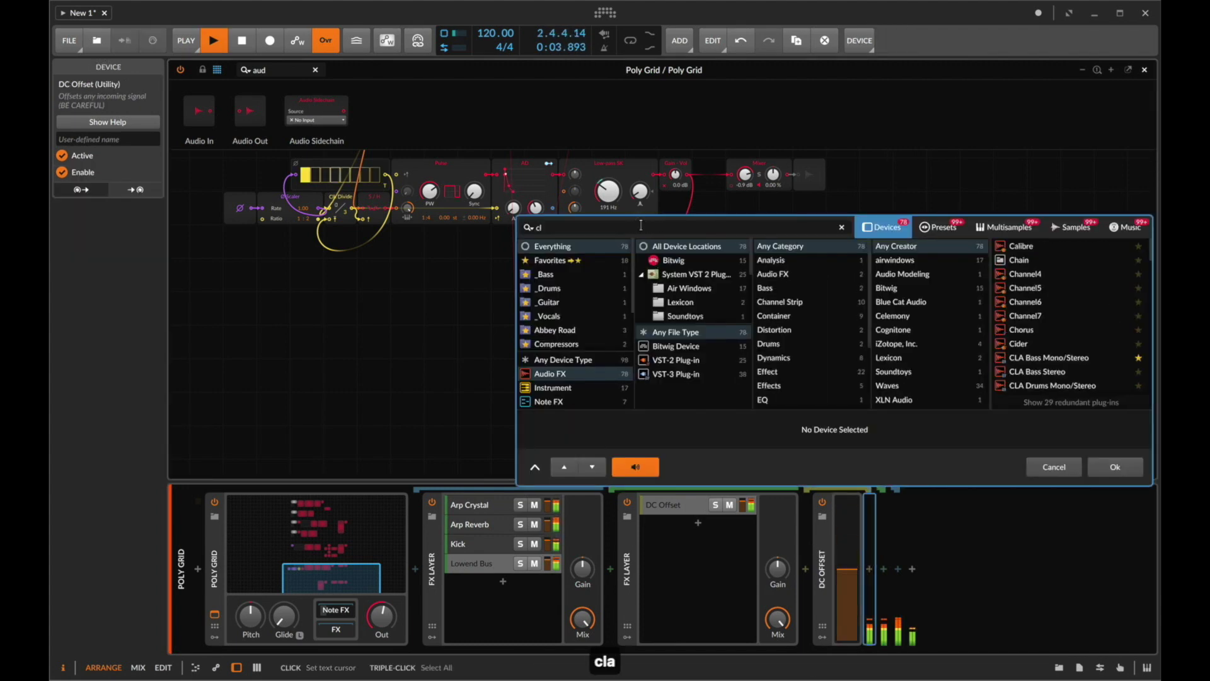
text(a 3a)
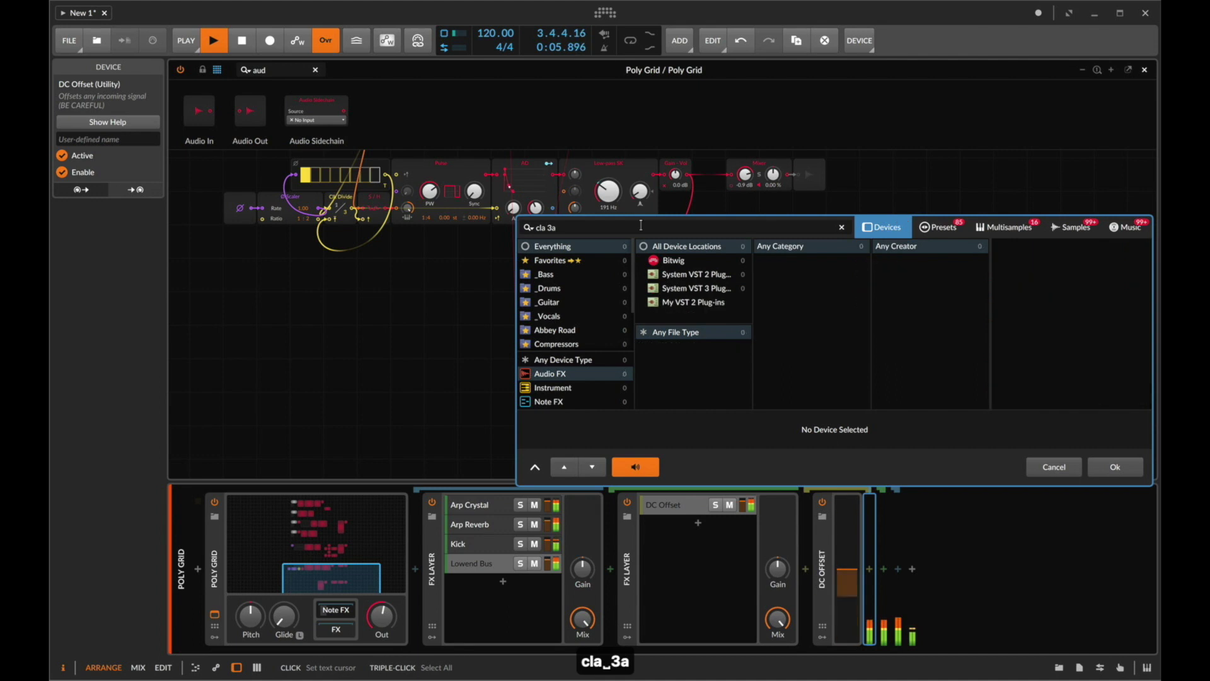
key(BackSpace)
key(BackSpace)
text(2a)
key(BackSpace)
key(BackSpace)
text(75)
key(BackSpace)
key(Right)
key(Down)
key(Down)
key(Down)
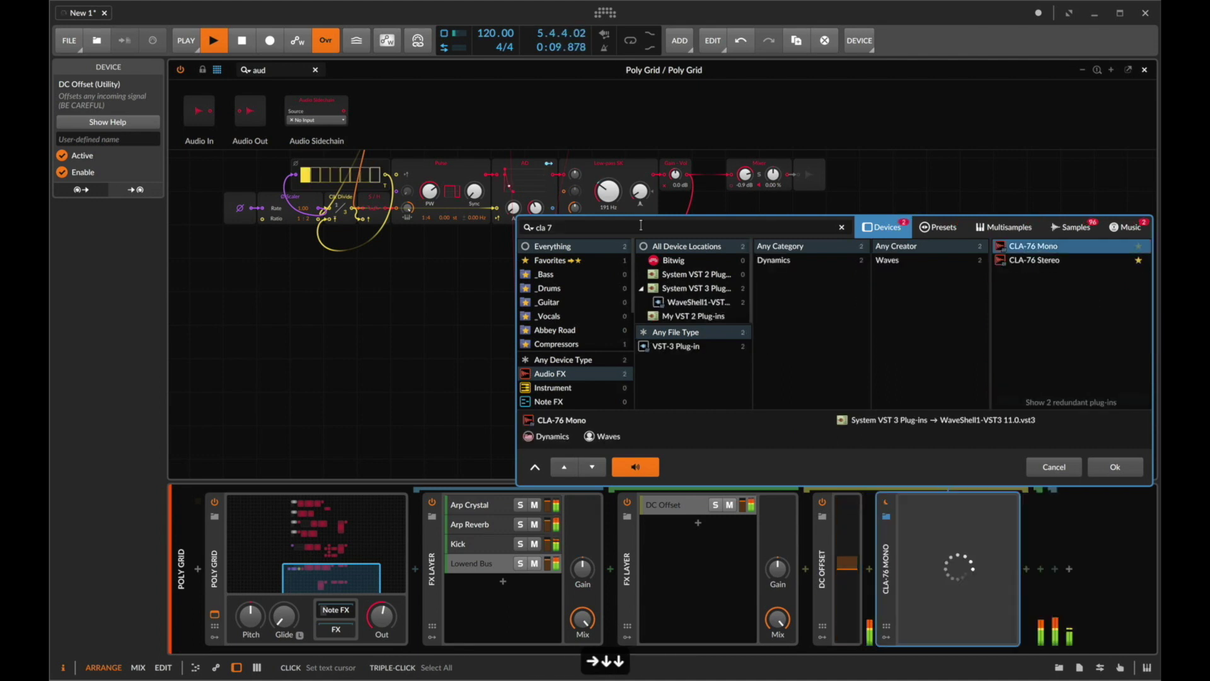
key(Up)
key(Up)
key(Return)
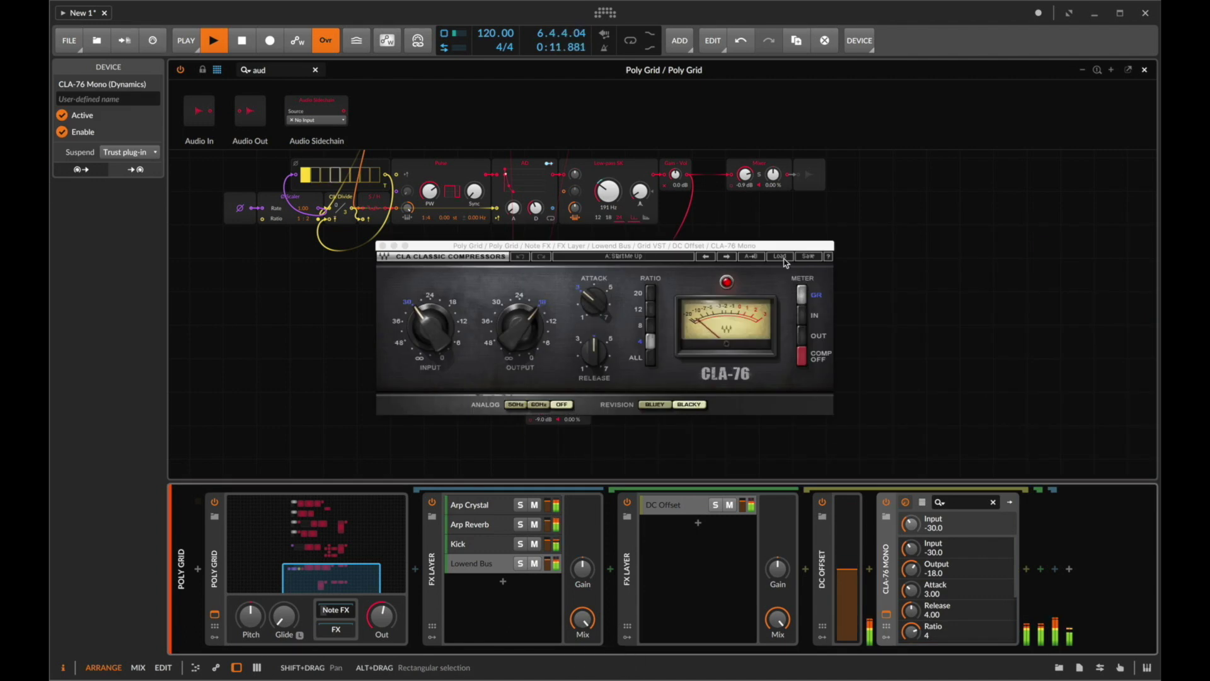
click(779, 255)
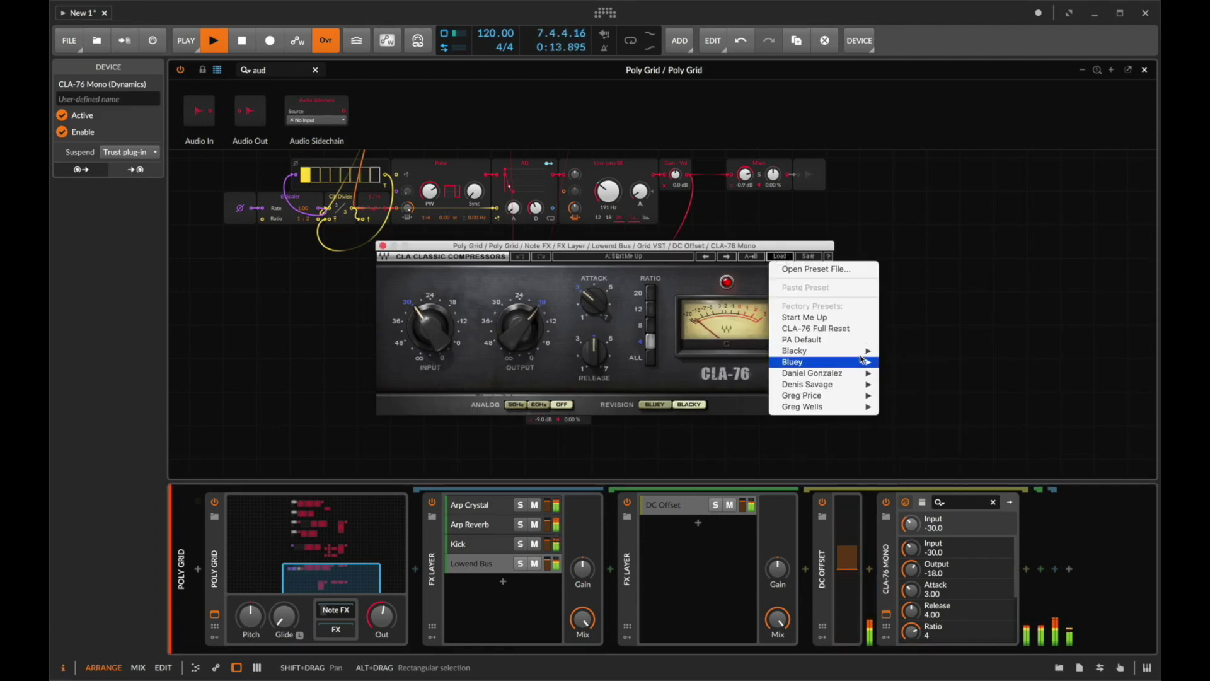
mouse_move(804, 362)
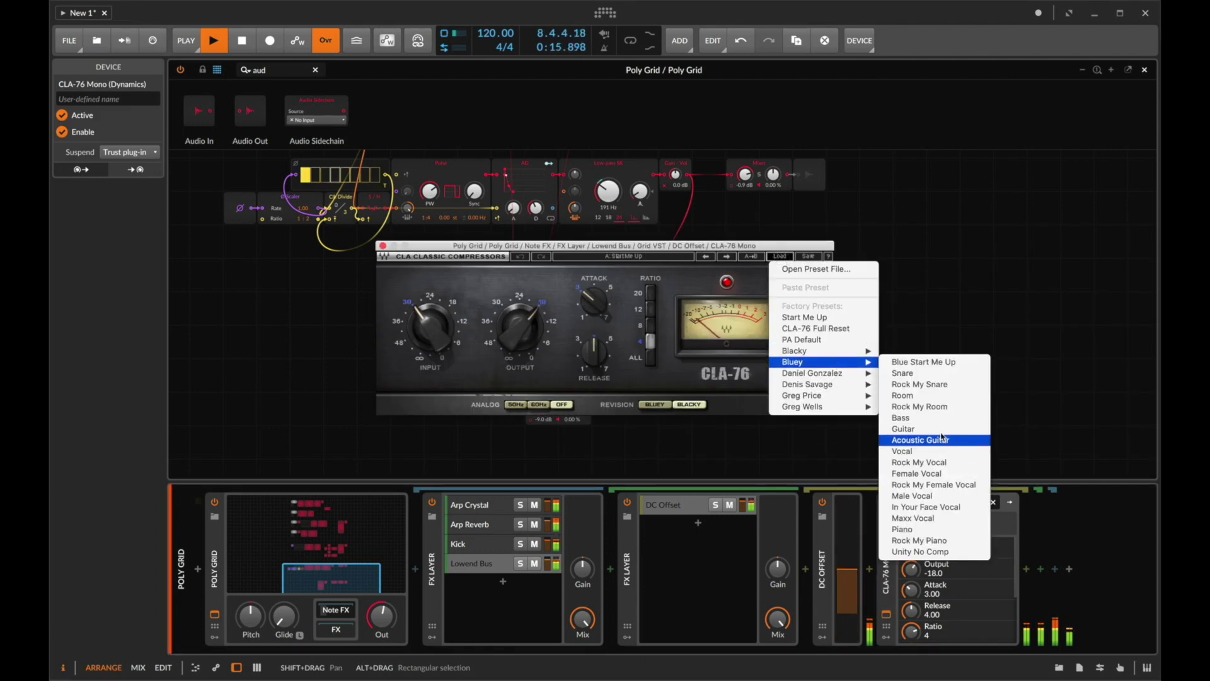
Step: Delete the CLA-76 compressor device
click(941, 462)
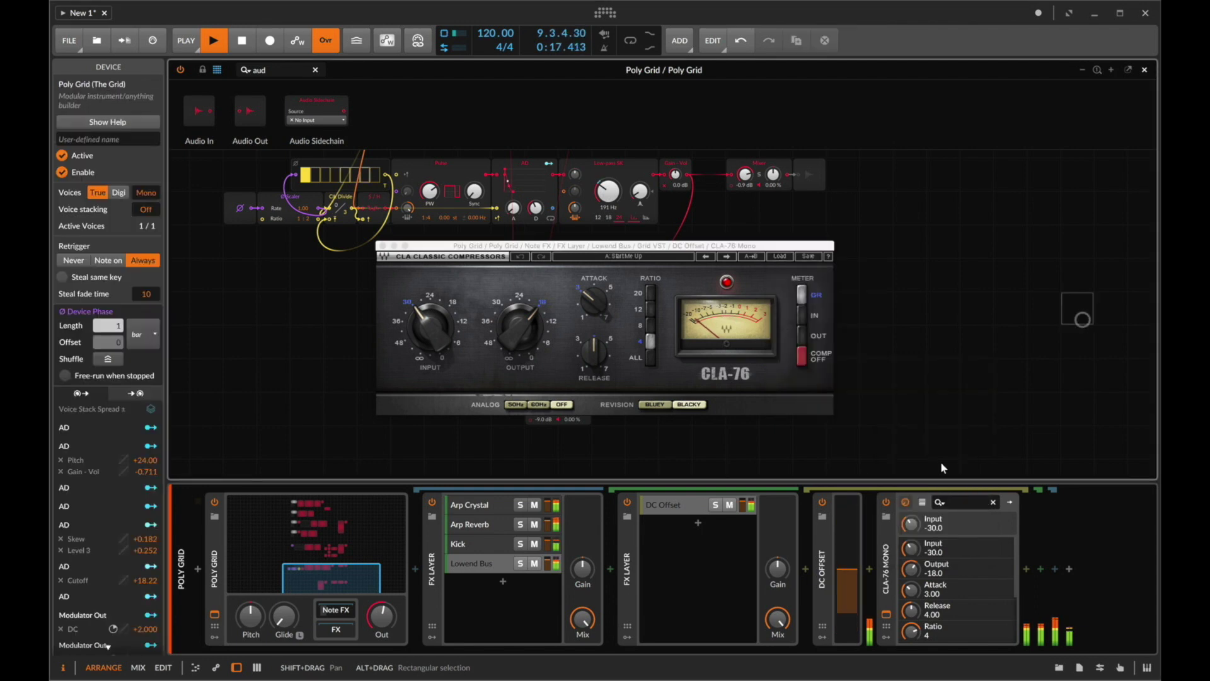
click(885, 516)
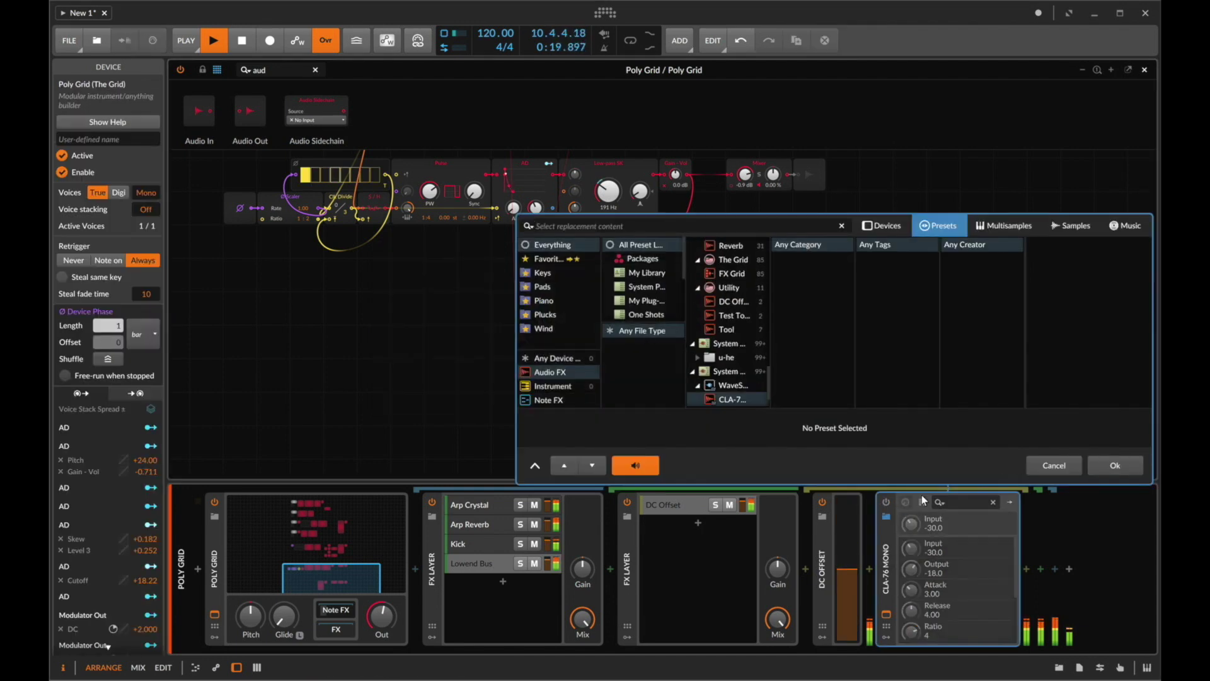
click(1052, 464)
click(883, 561)
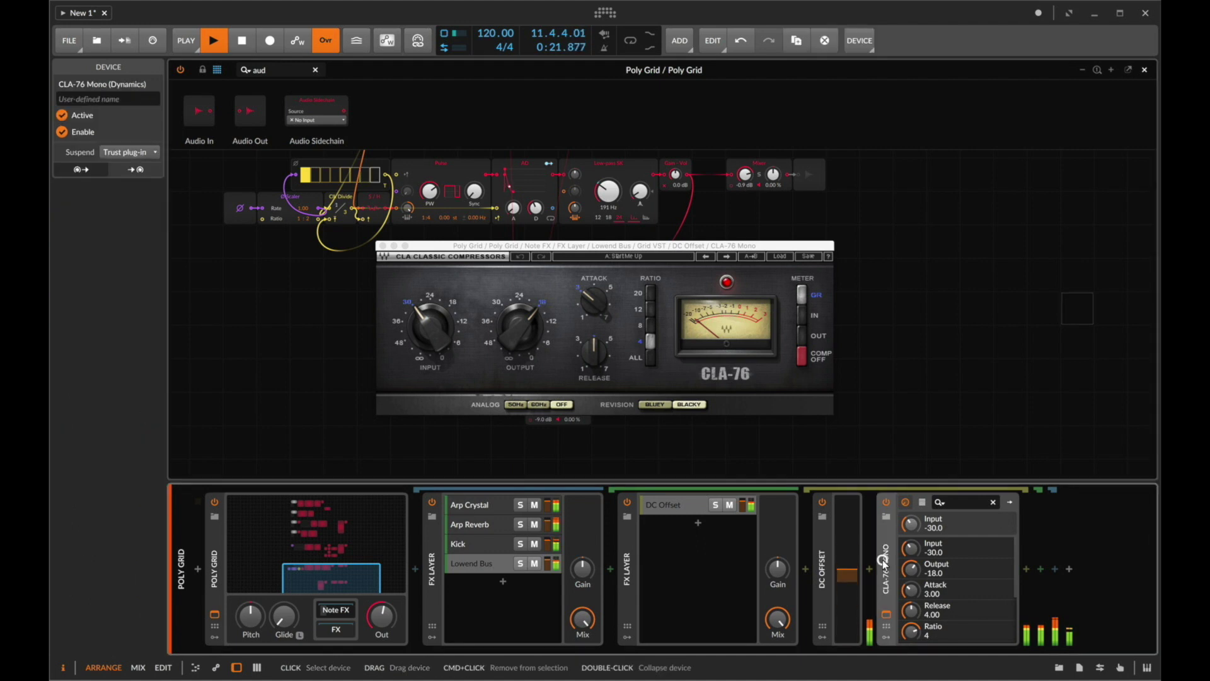
key(Delete)
Step: Insert Reason Rack Plugin Effect after DC Offset
click(870, 568)
click(870, 569)
text(reas)
key(Down)
key(Return)
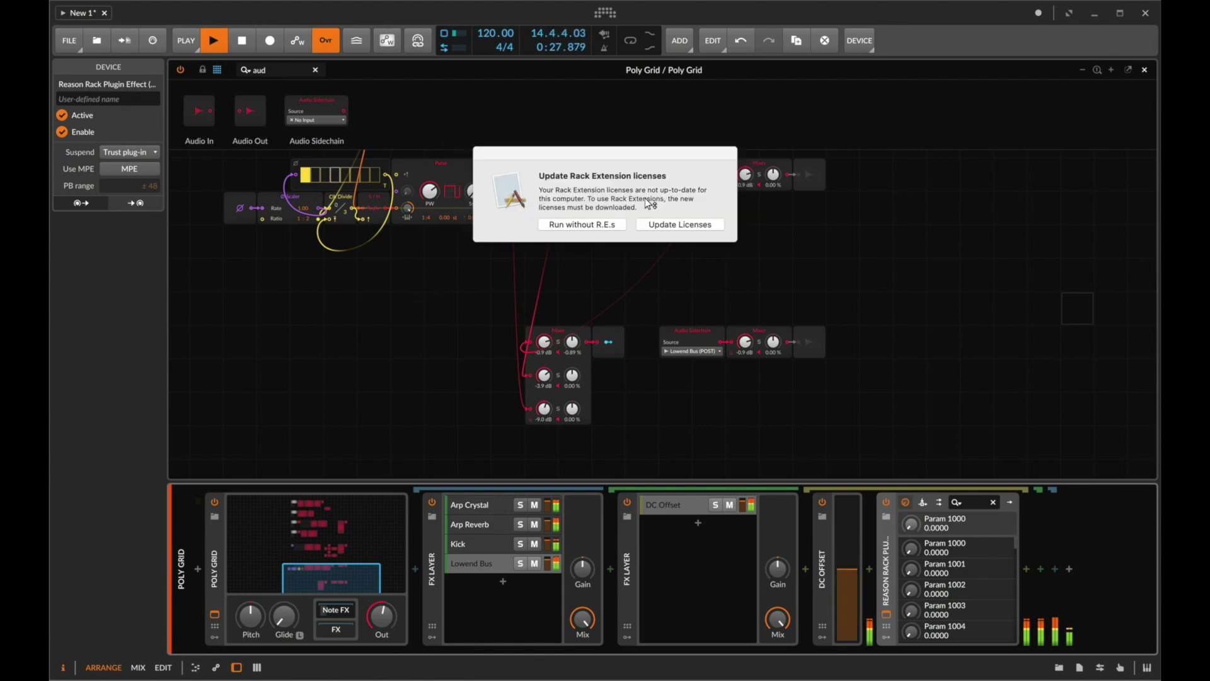
Step: Add an Audiomatic Retro Transformer, duplicate it, and set the copy to Vinyl
click(544, 224)
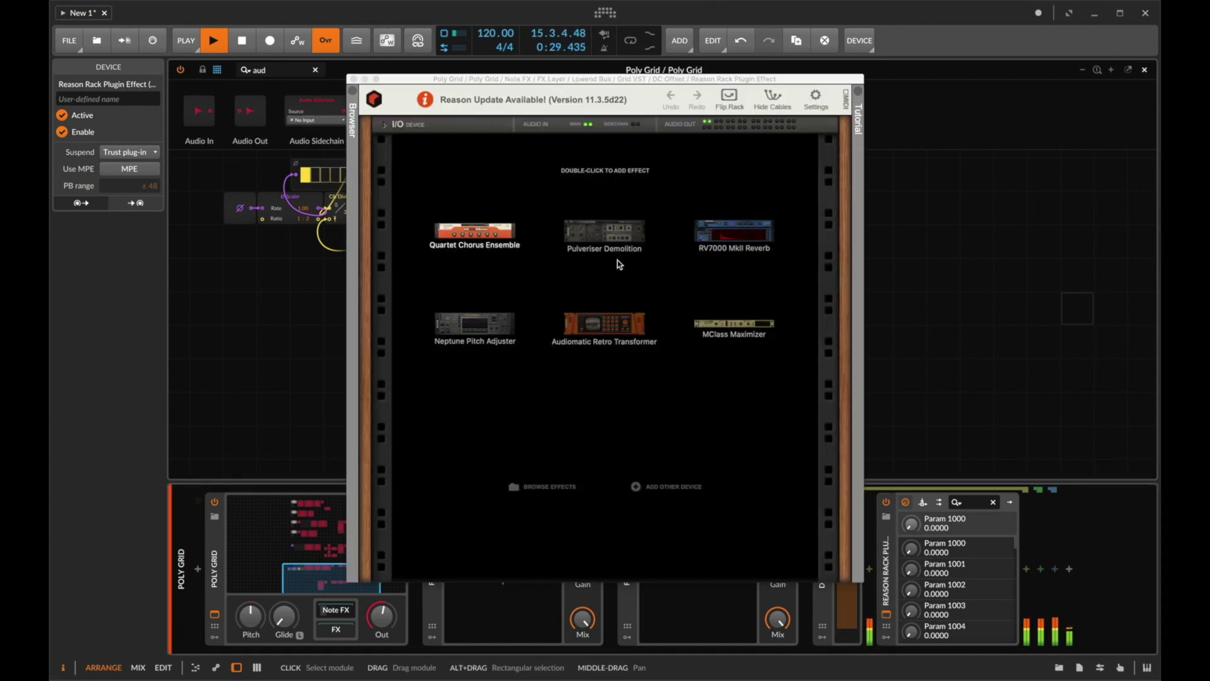
click(592, 342)
double_click(601, 322)
right_click(602, 320)
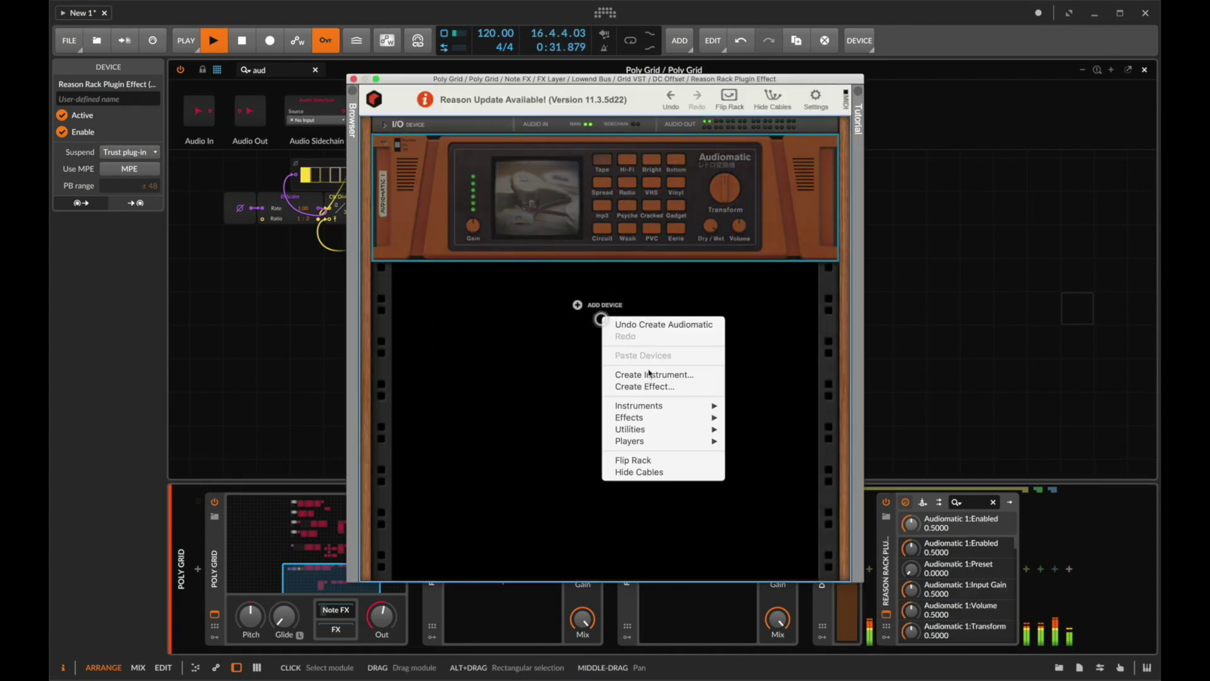
click(720, 26)
right_click(602, 308)
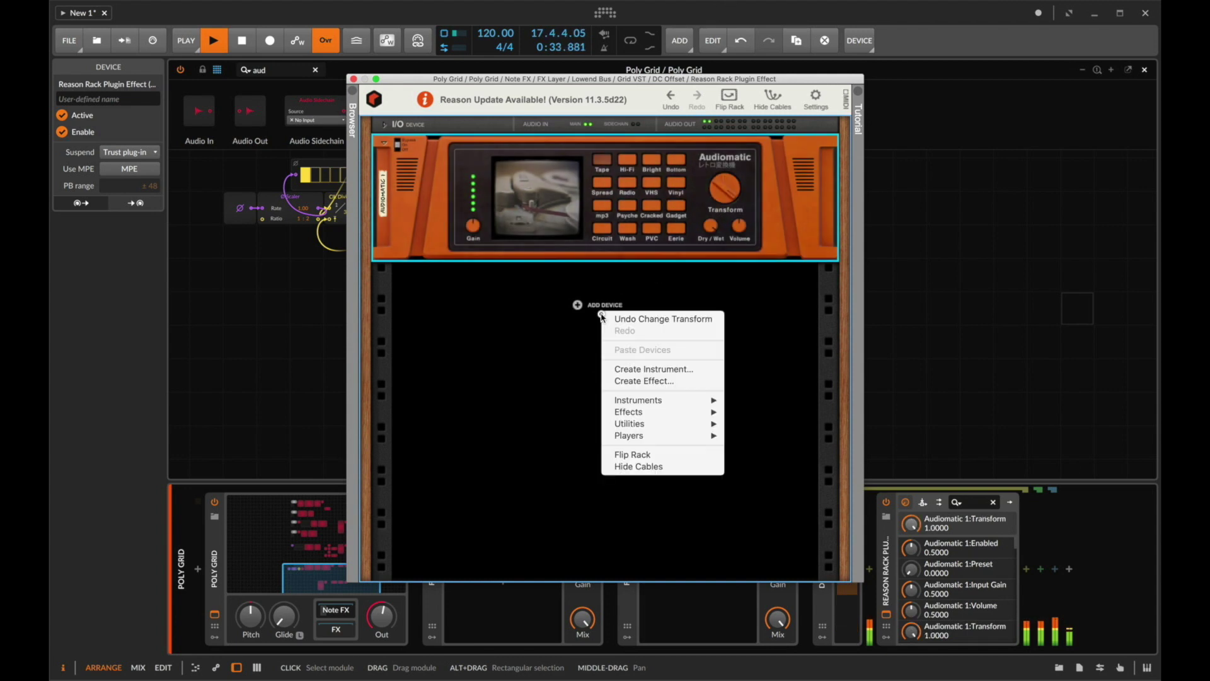
click(776, 320)
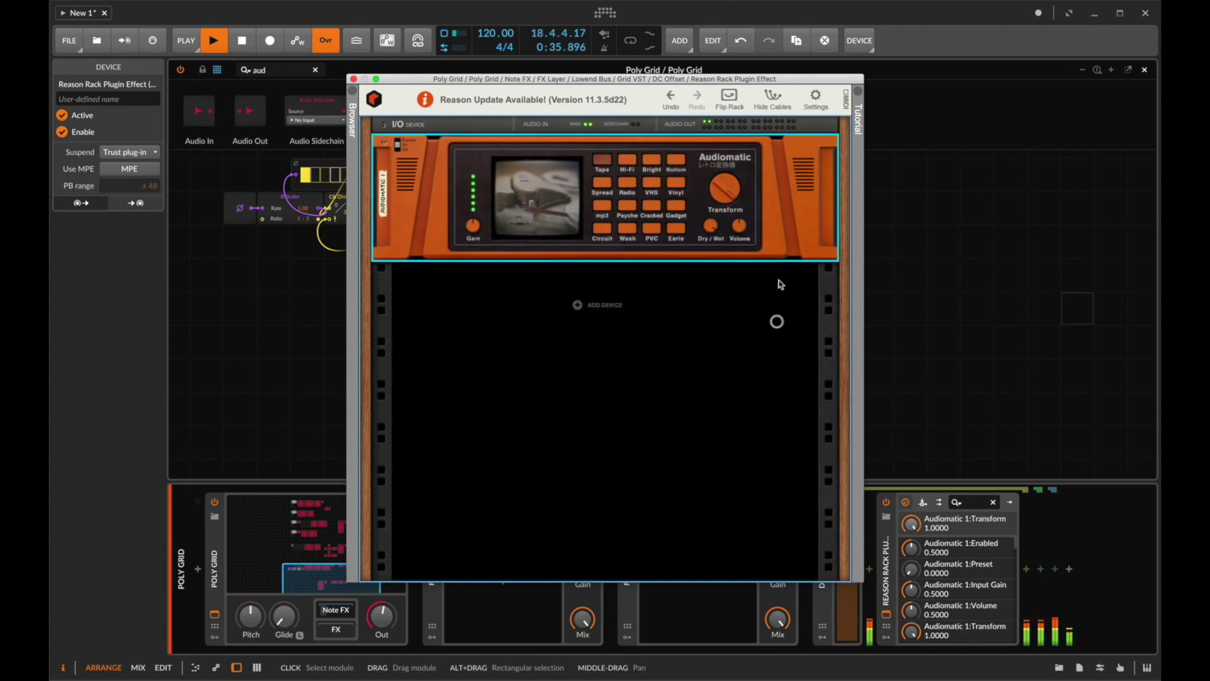
key(ctrl+d)
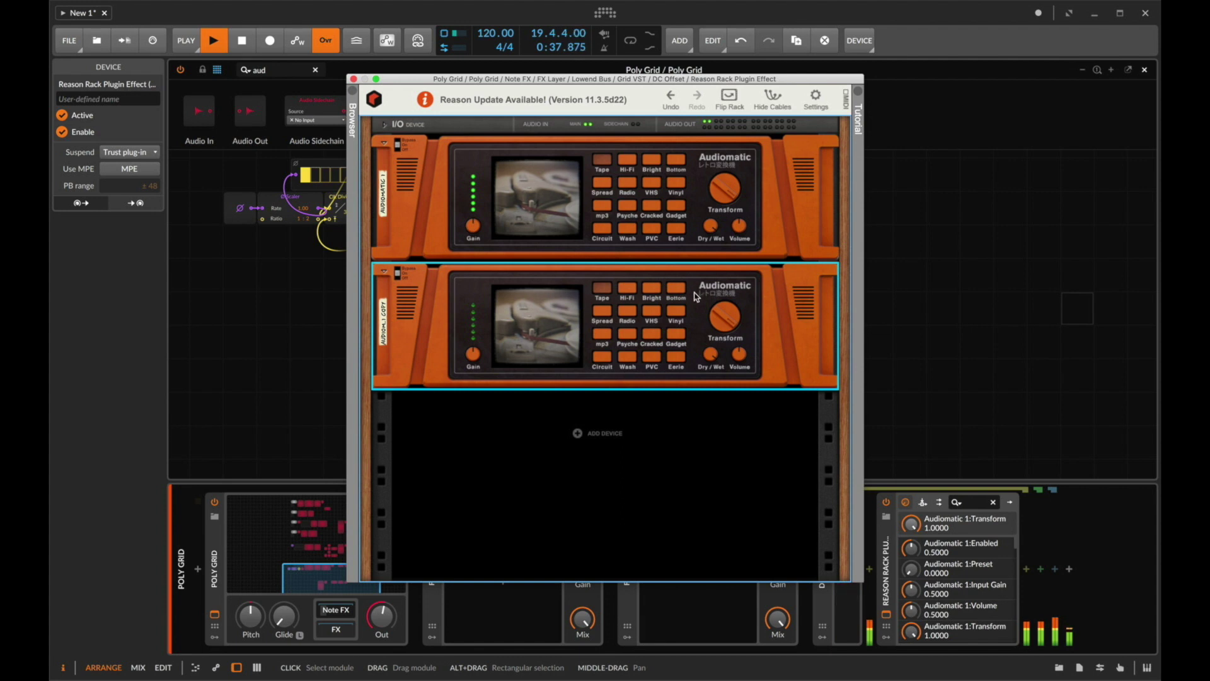
click(676, 313)
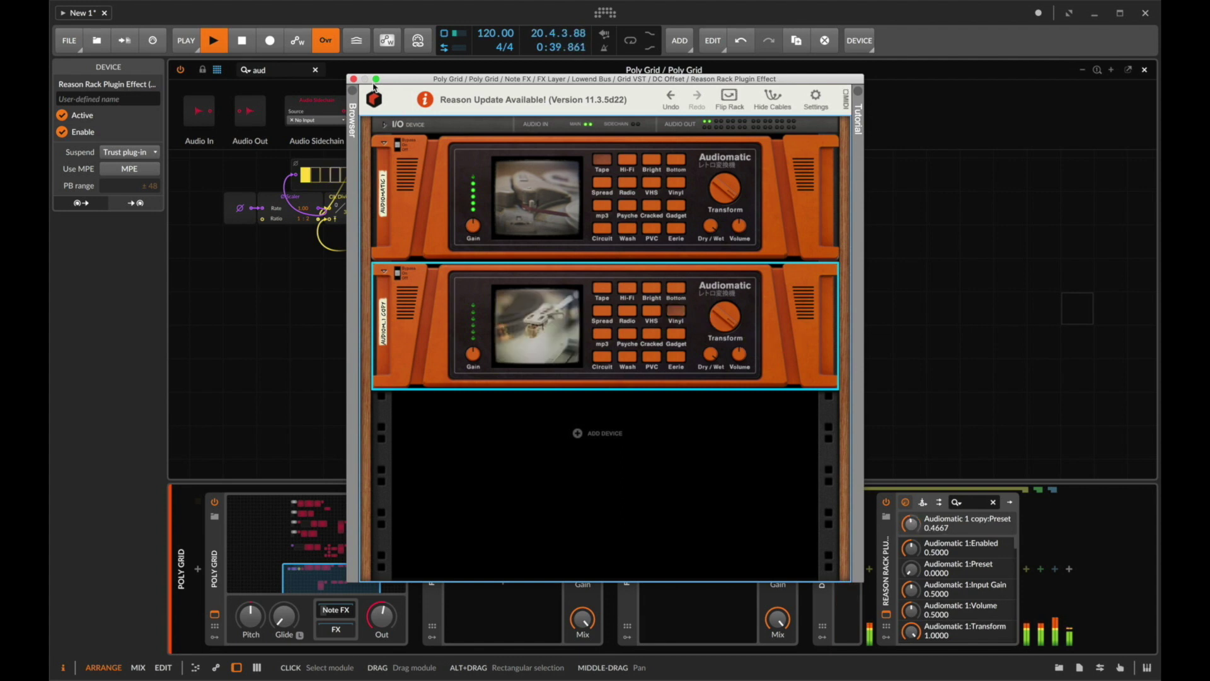
Step: Lower both Audiomatic units' Transform and Dry/Wet, the first to about 28%
click(354, 79)
click(811, 343)
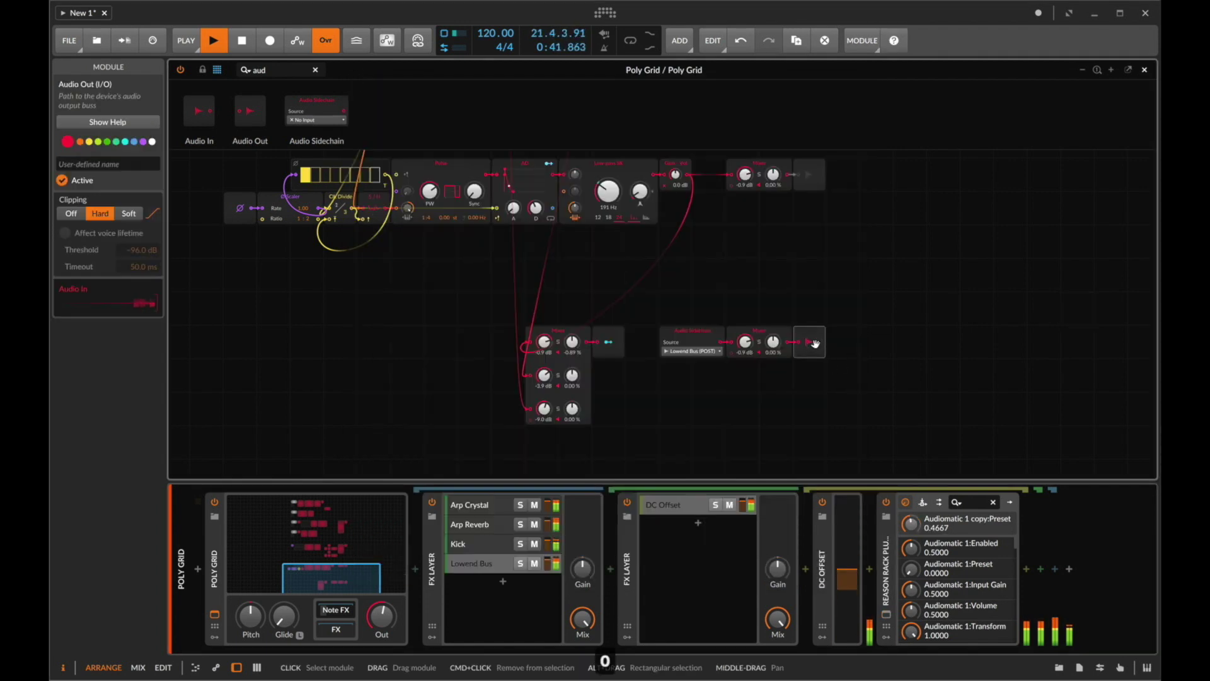
click(887, 614)
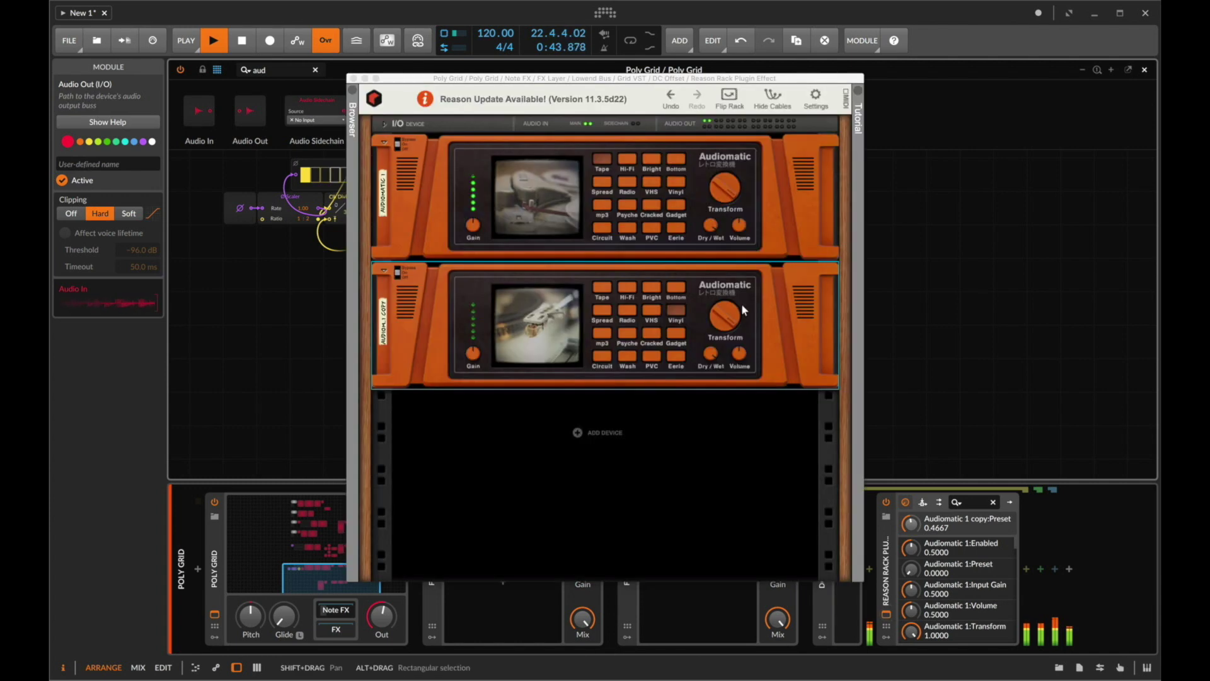
drag(733, 312, 728, 348)
drag(730, 207, 732, 227)
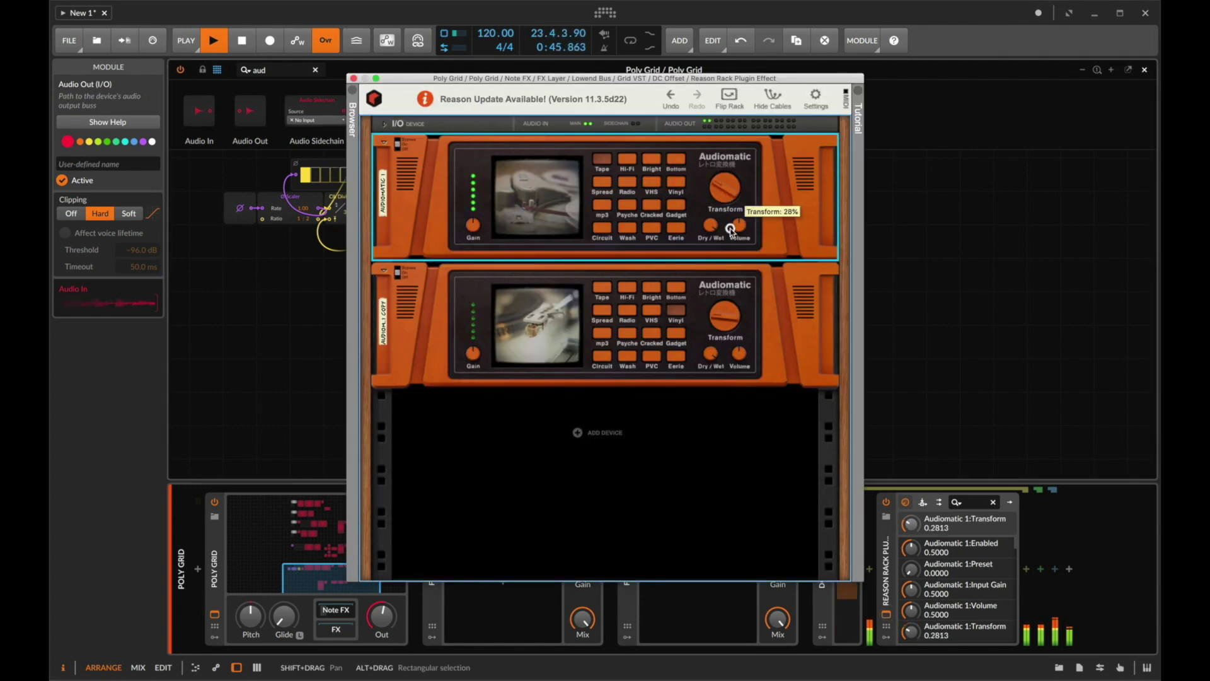
drag(707, 361, 707, 380)
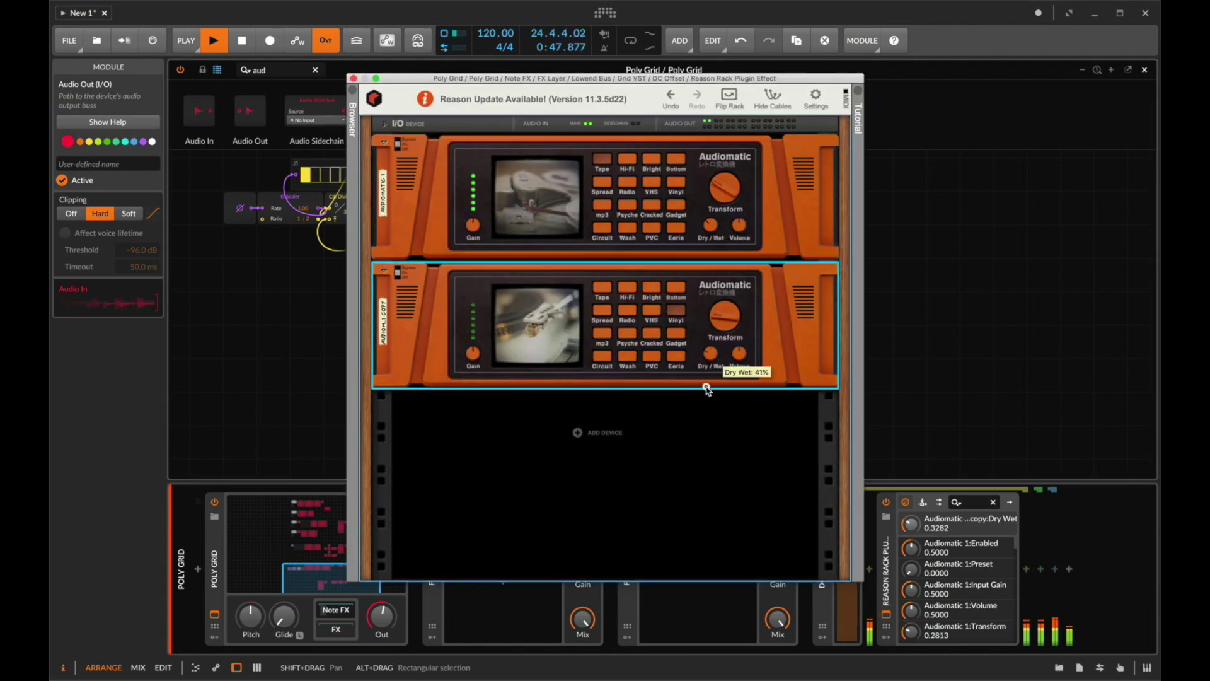
click(714, 224)
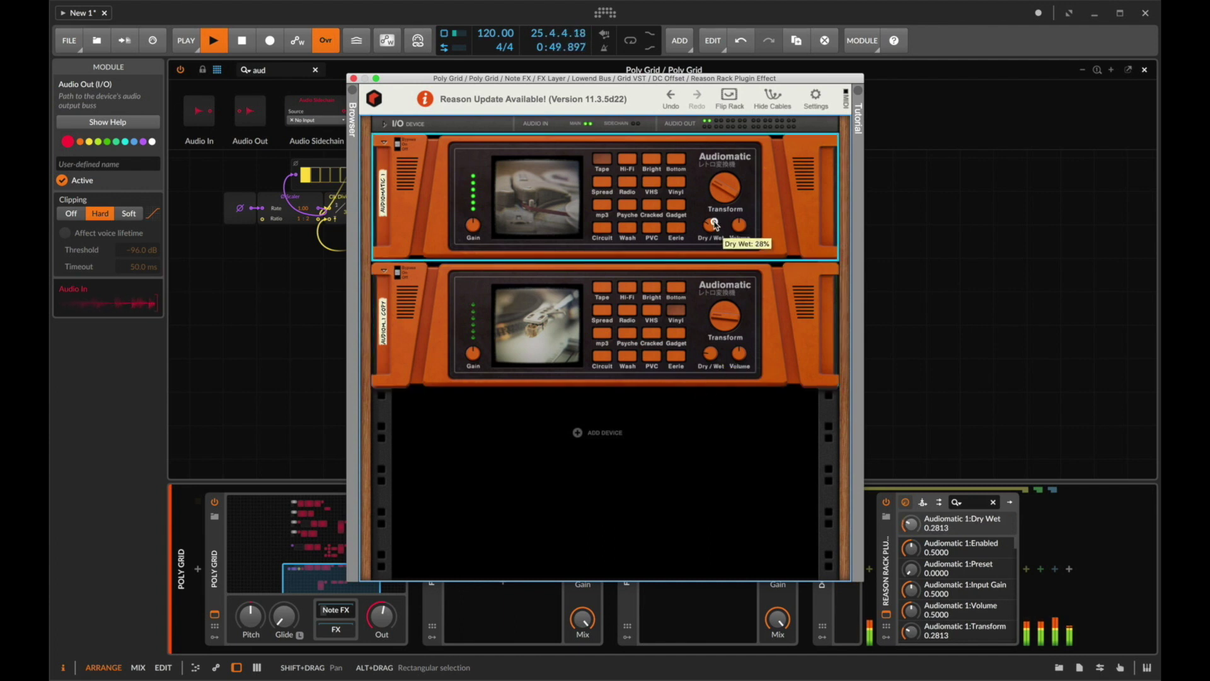
click(355, 78)
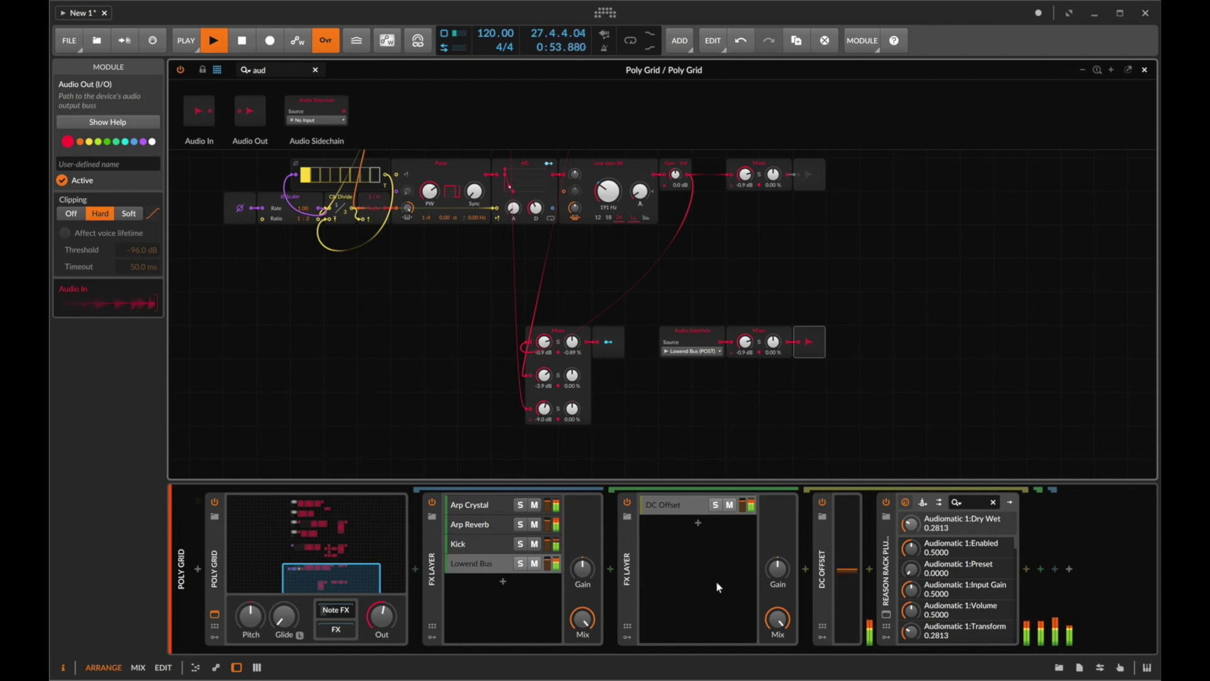
mouse_move(778, 567)
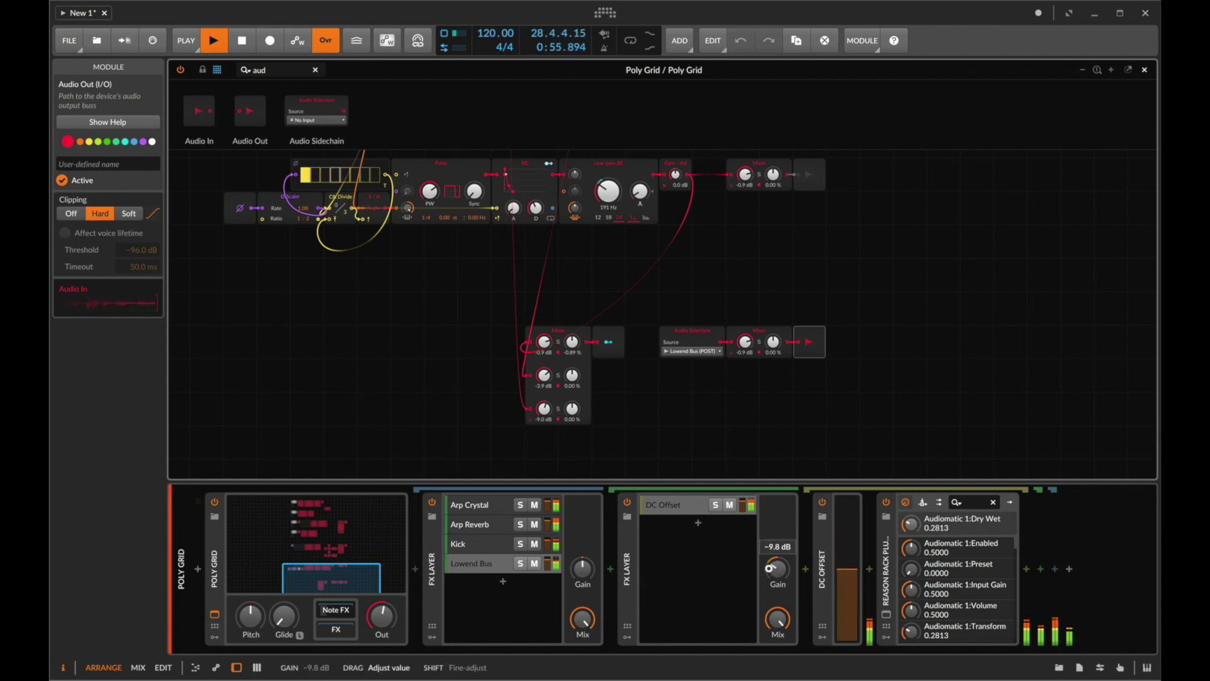
Step: Set the FX layer gain to about -10 dB and resonance to 13%, re-enabling Reason Rack
drag(770, 568, 771, 572)
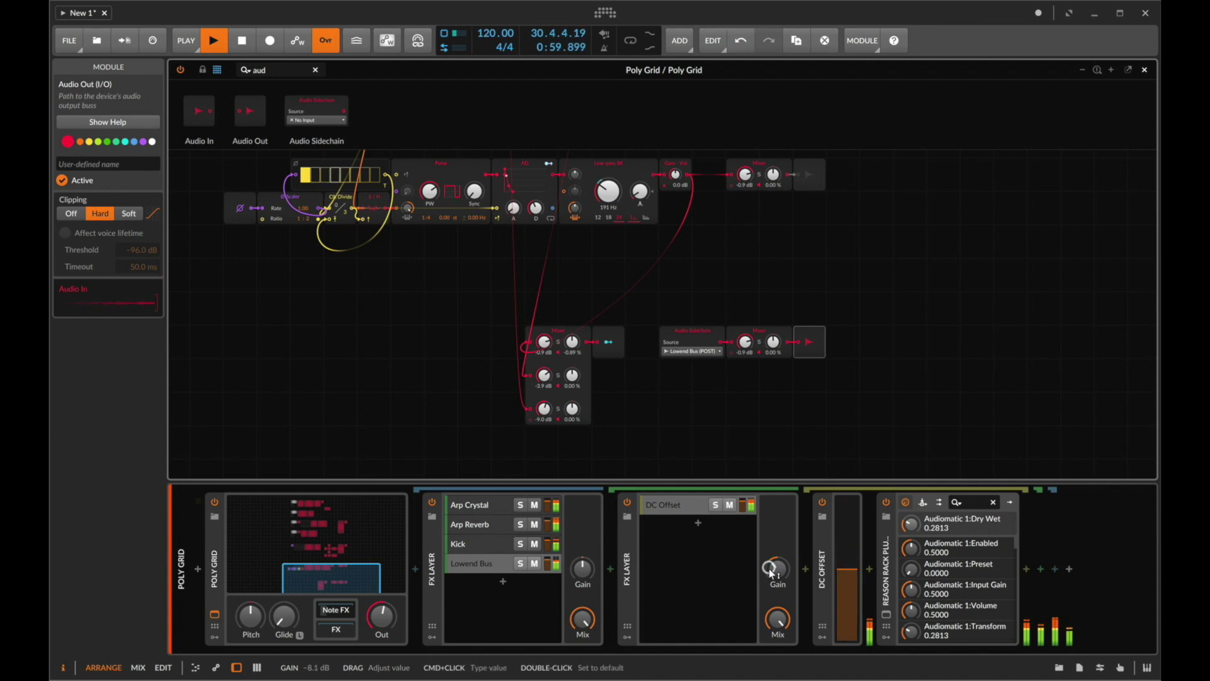
key(0)
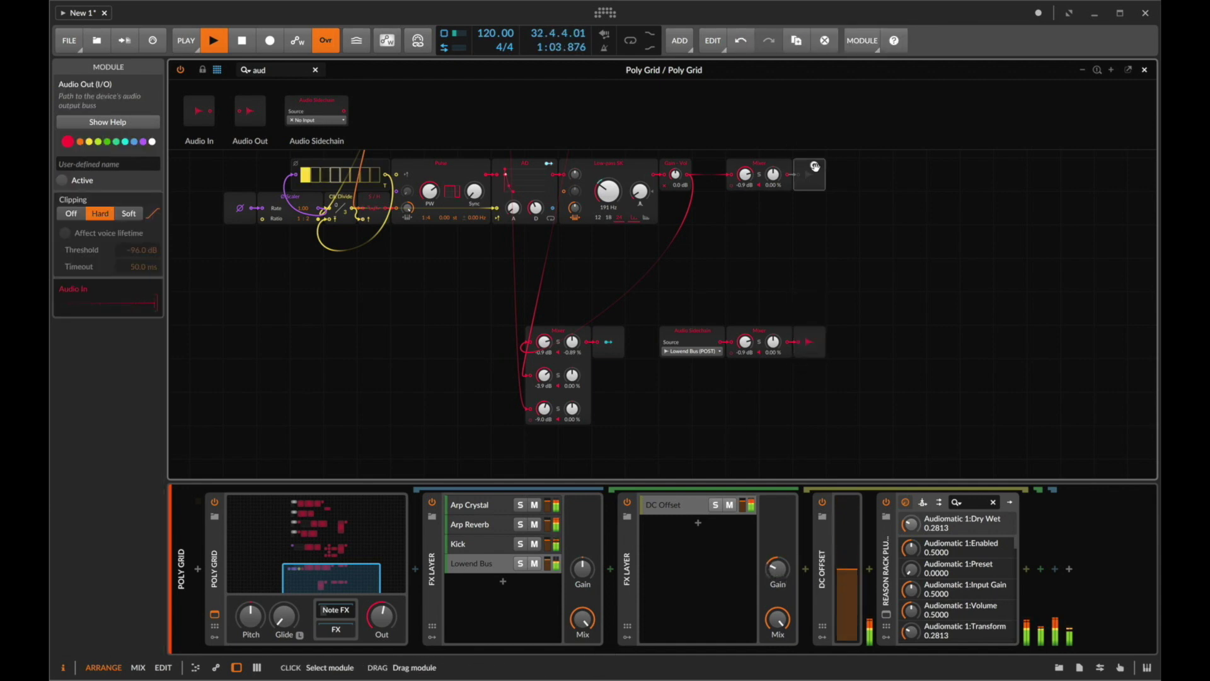
click(813, 170)
key(0)
scroll(689, 211, up, 2)
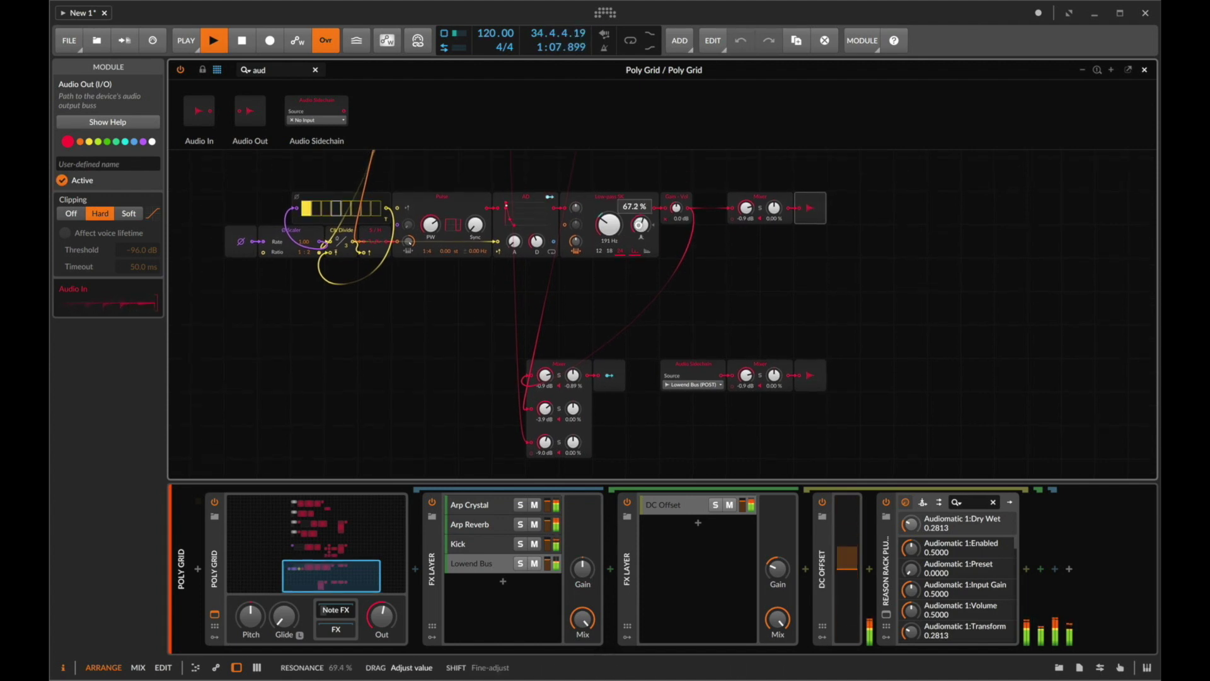
drag(640, 224, 641, 227)
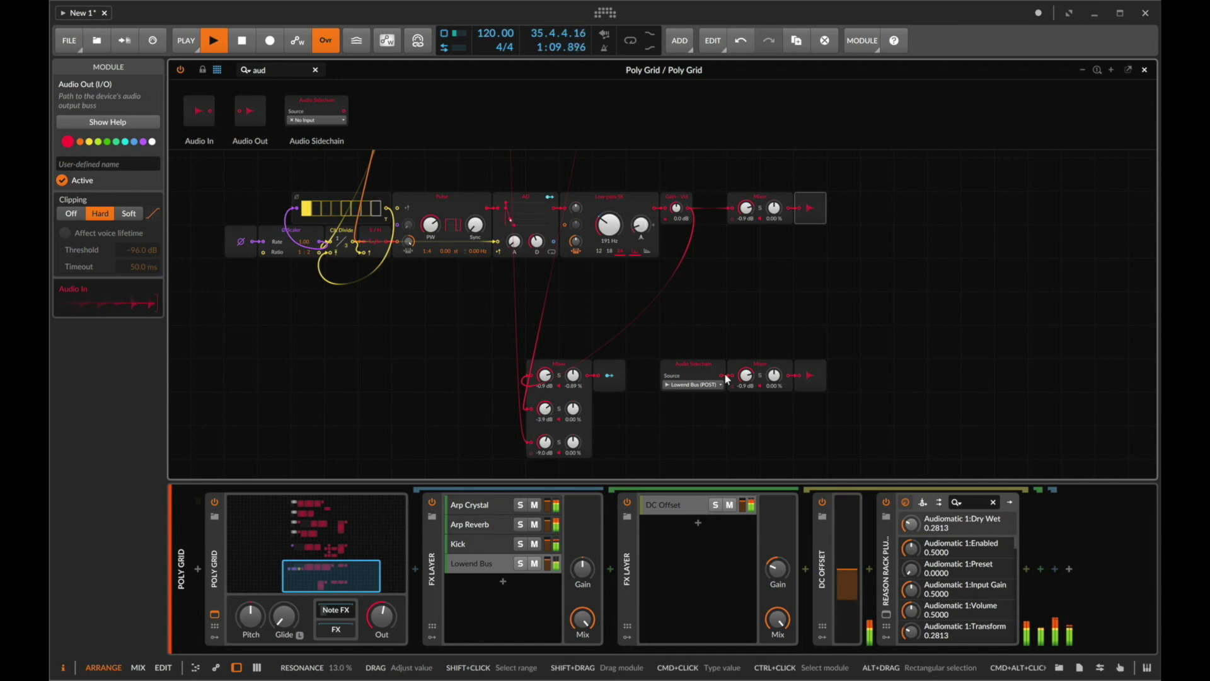
click(887, 506)
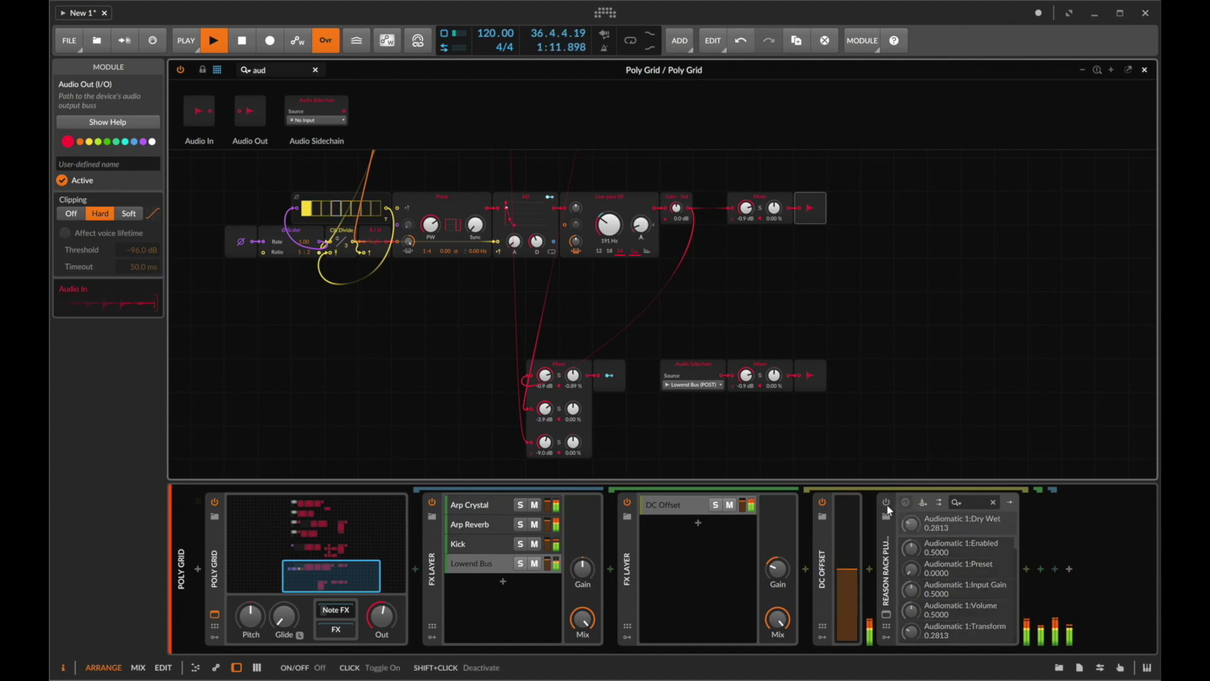
scroll(869, 388, up, 3)
scroll(870, 388, up, 3)
scroll(869, 388, up, 3)
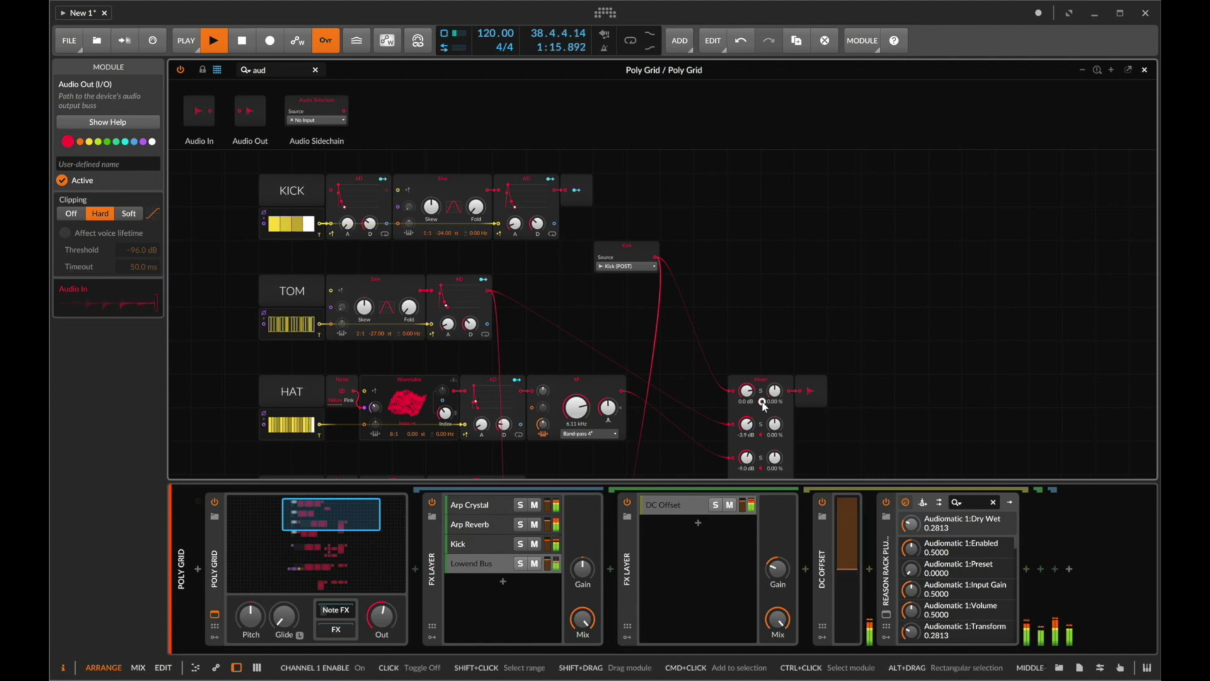
scroll(762, 402, down, 5)
scroll(761, 401, up, 1)
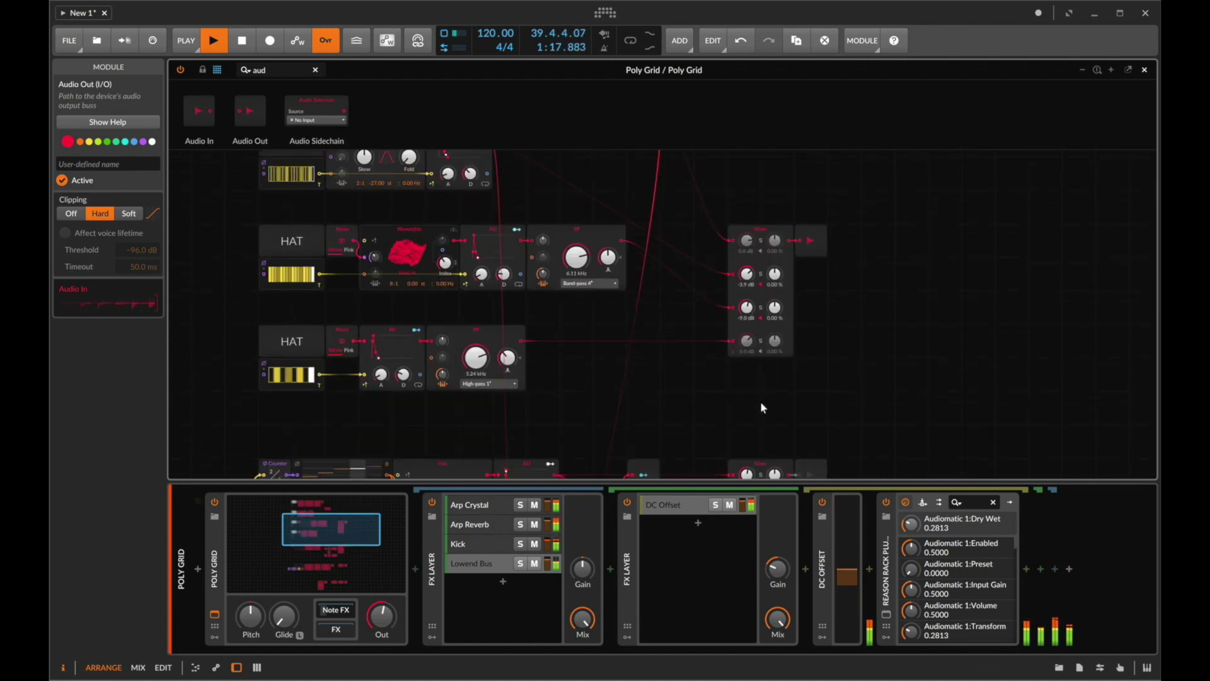
scroll(761, 401, down, 3)
scroll(694, 389, down, 3)
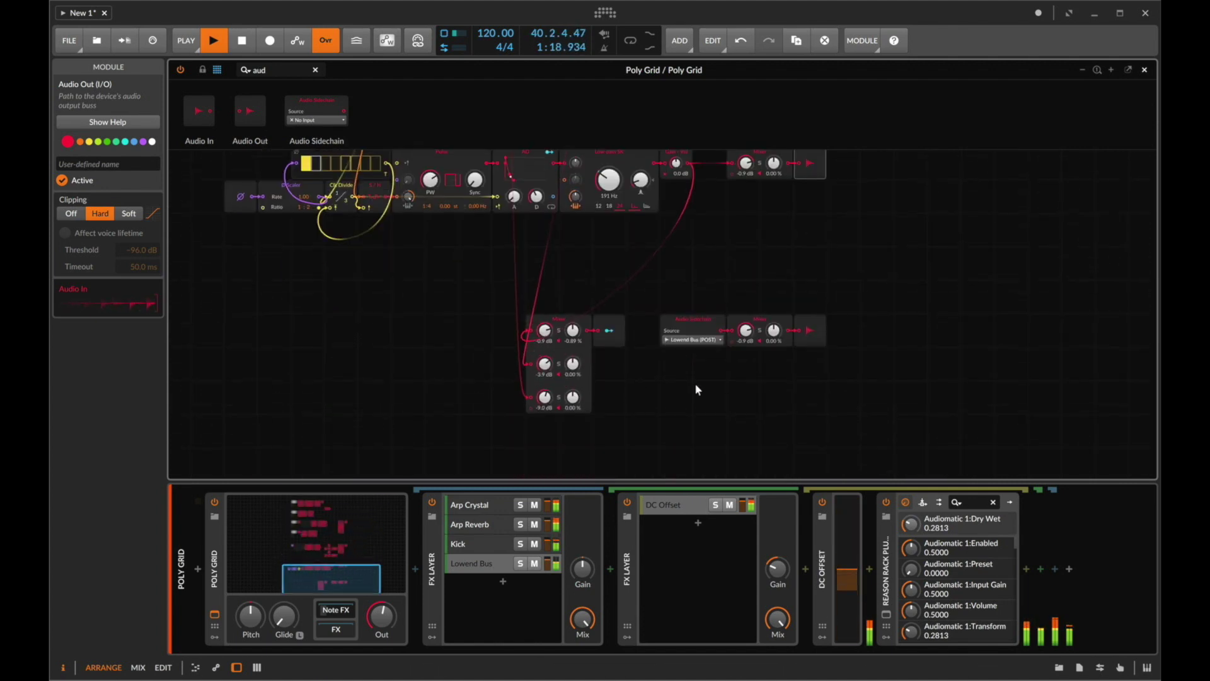
Step: Disable middle-mixer channel 1, raise drum channel 1 to +1.7 dB, lower two bottom channels
click(559, 341)
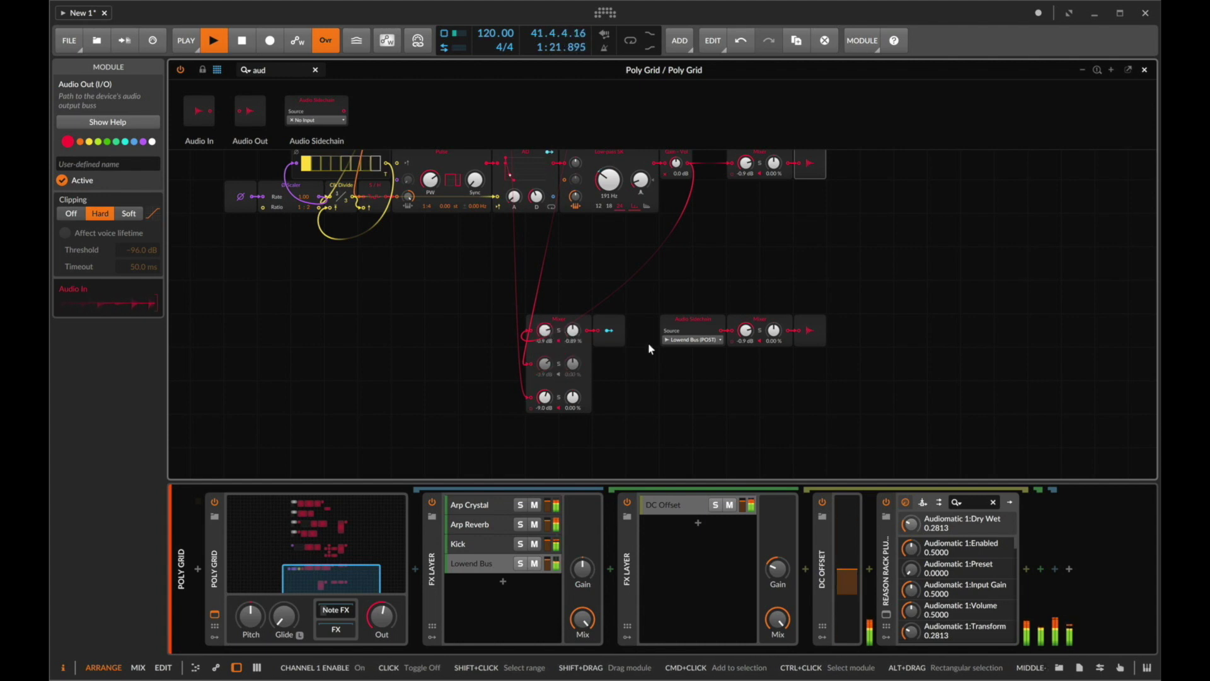
scroll(911, 336, up, 5)
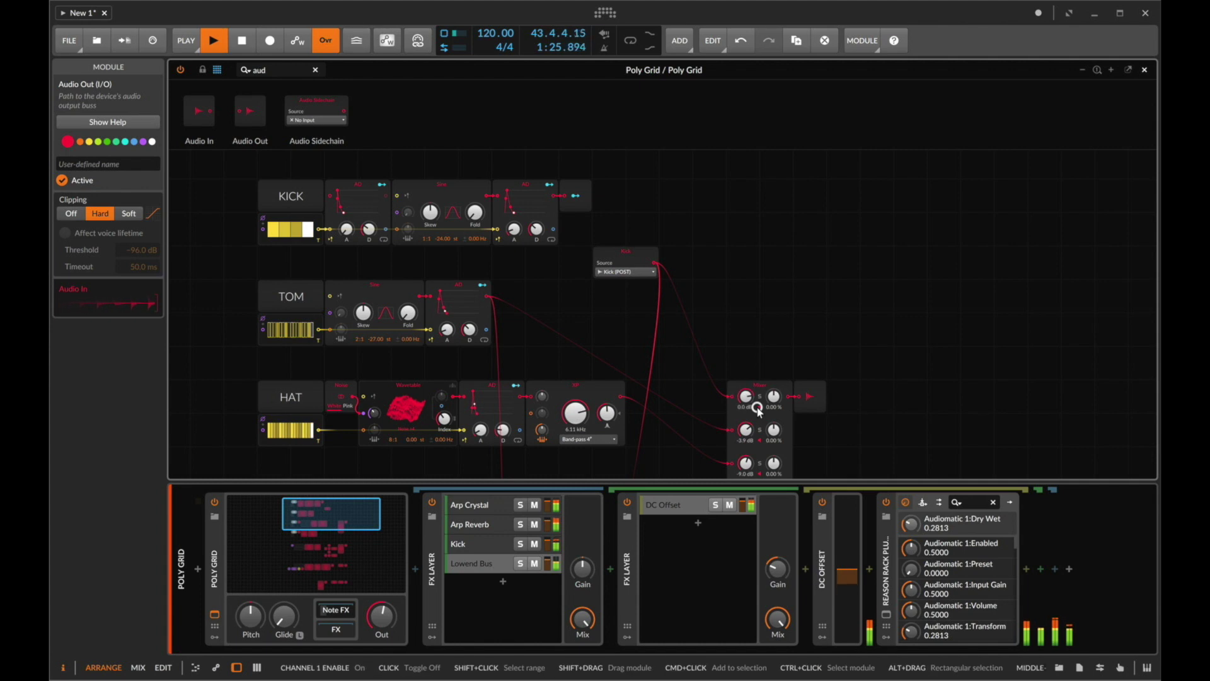
drag(755, 408, 751, 406)
scroll(748, 400, down, 5)
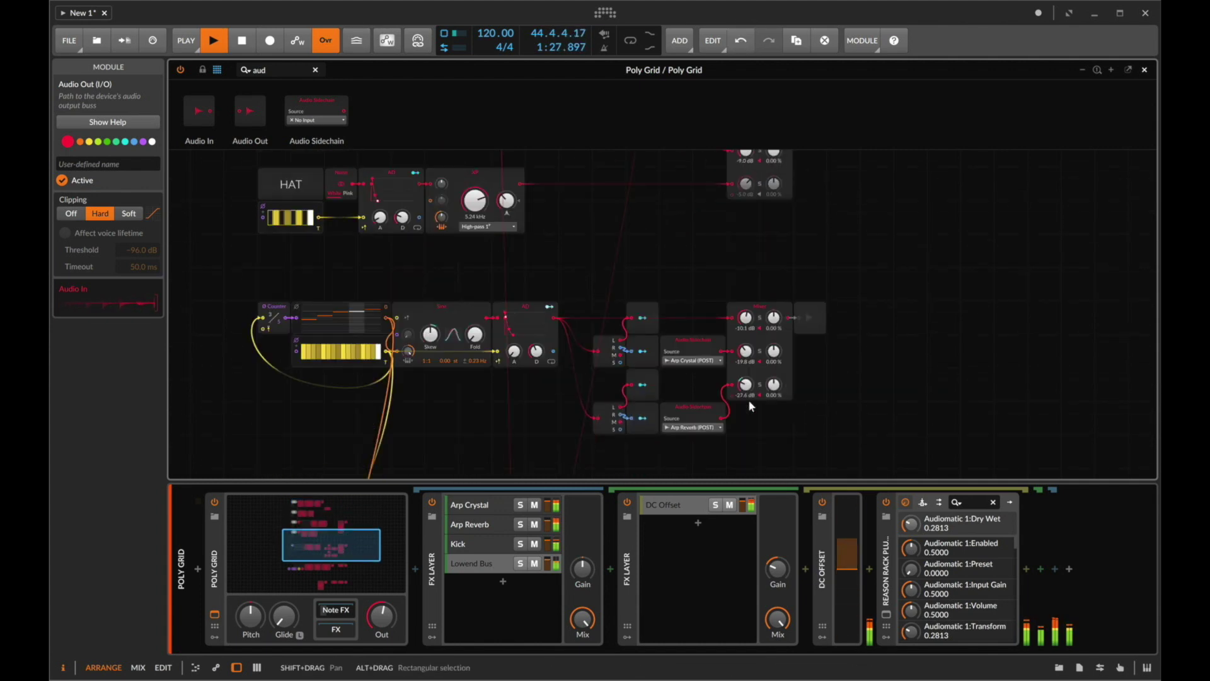
scroll(766, 269, up, 1)
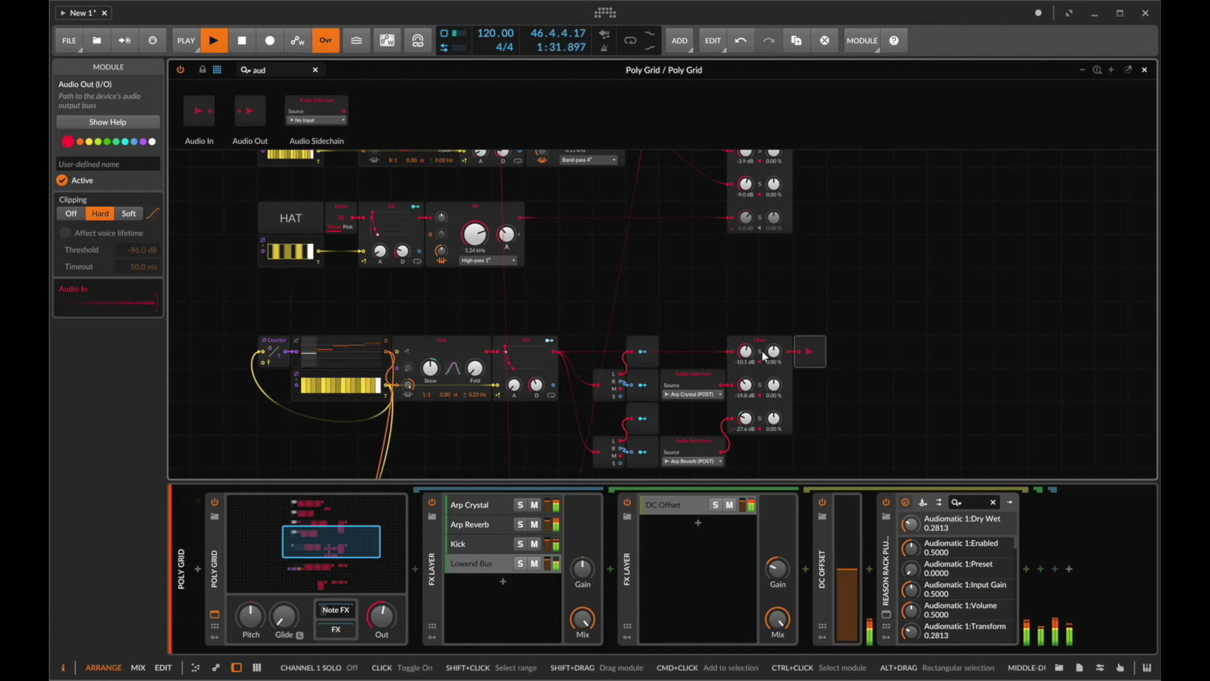
drag(746, 350, 747, 387)
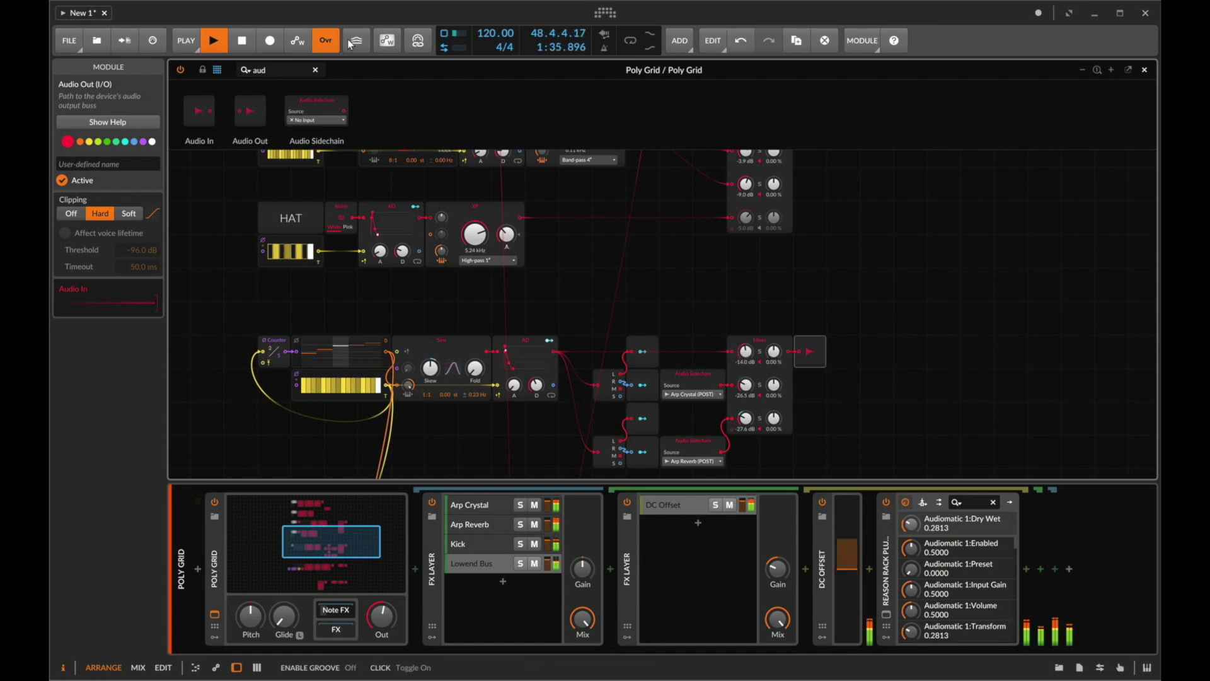
Step: Add an LFO that modulates channel 2 pan at a 0.40 rate
key(BackSpace)
key(BackSpace)
key(BackSpace)
text(lfo)
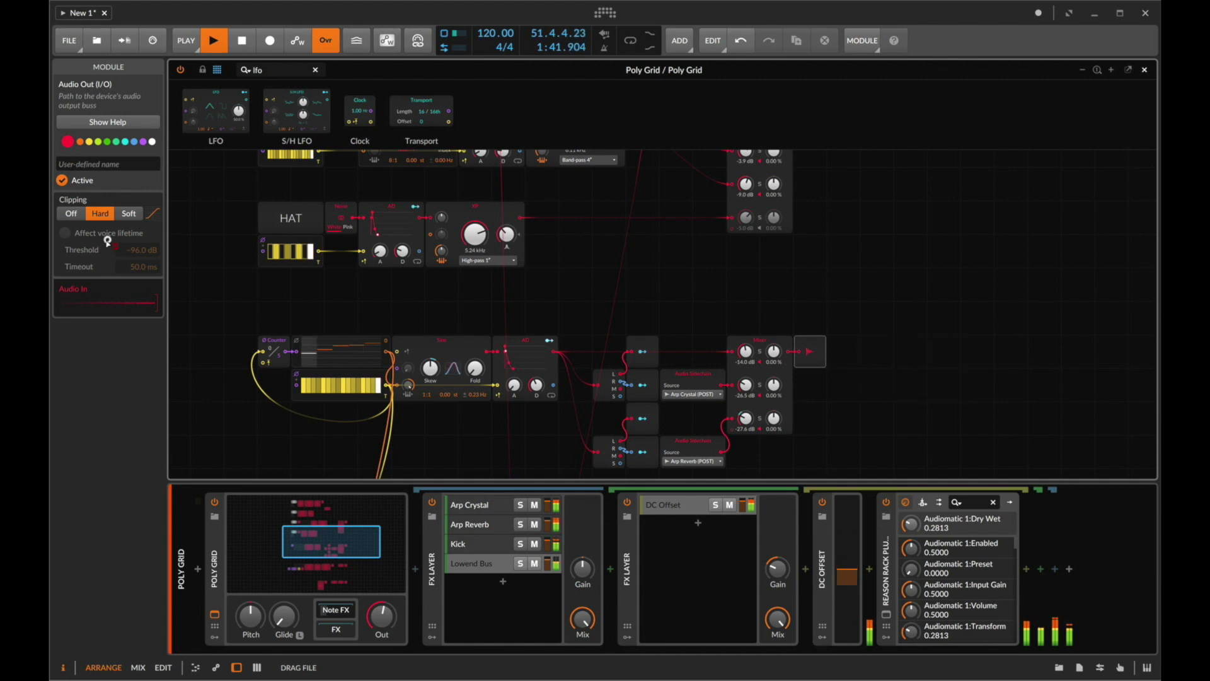
mouse_move(614, 219)
mouse_down()
mouse_move(184, 251)
mouse_move(189, 350)
mouse_up()
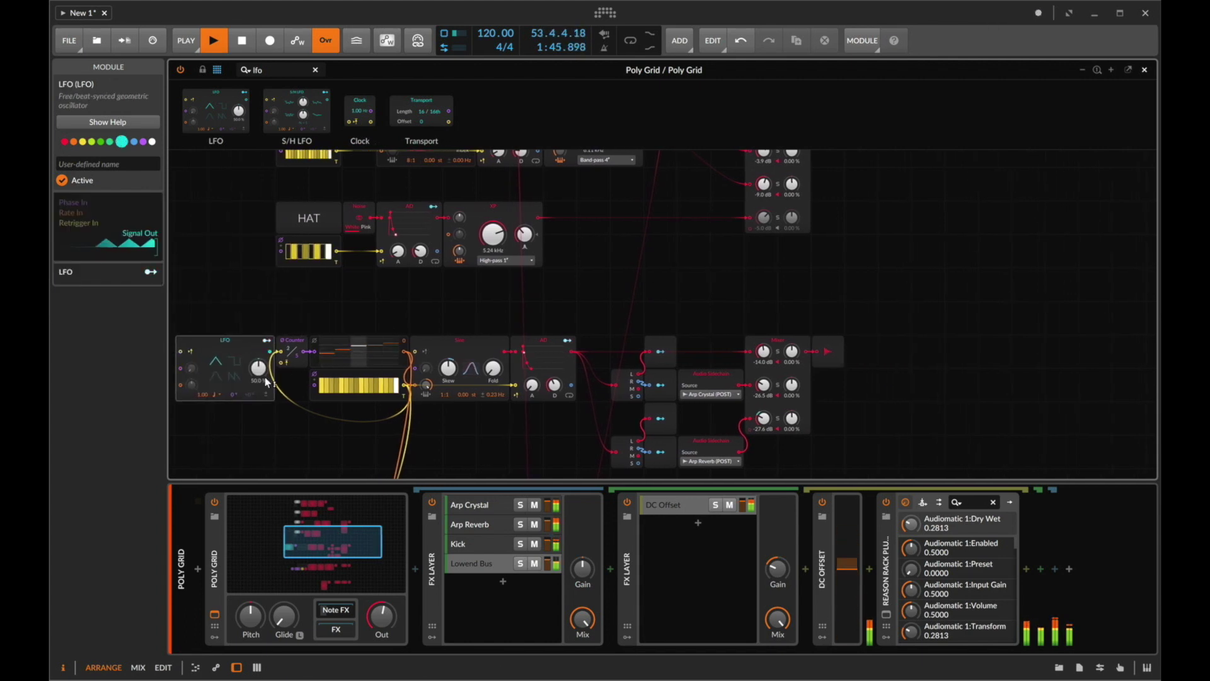
click(210, 394)
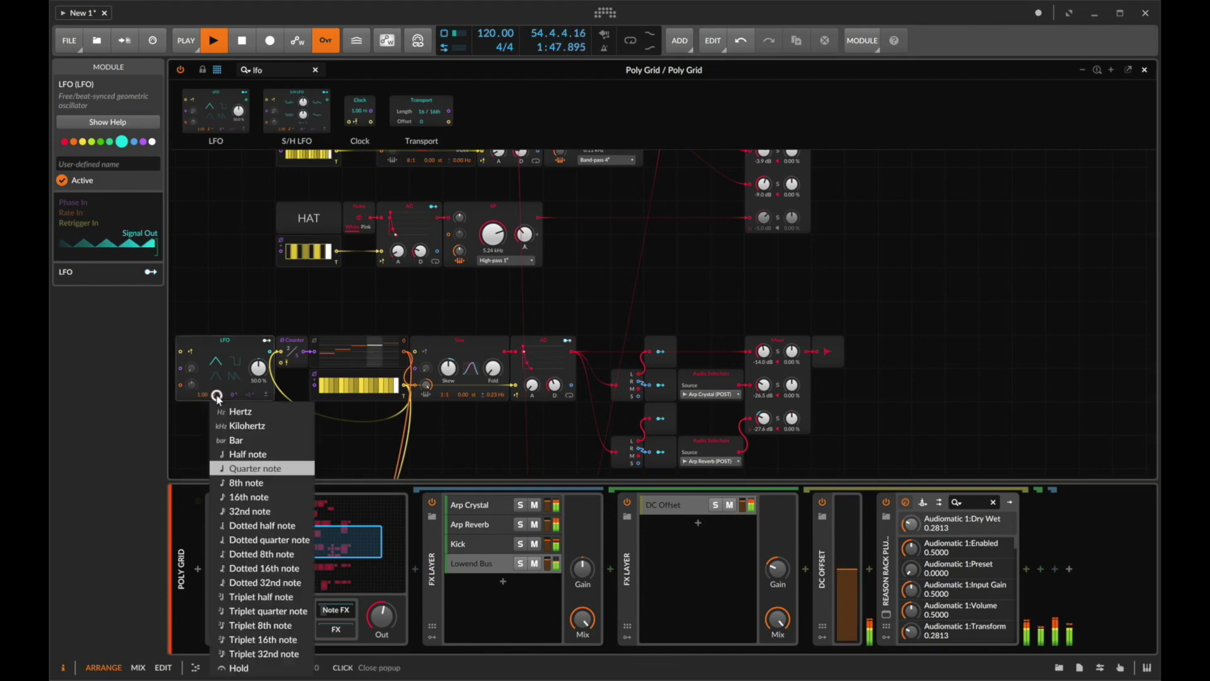
click(241, 412)
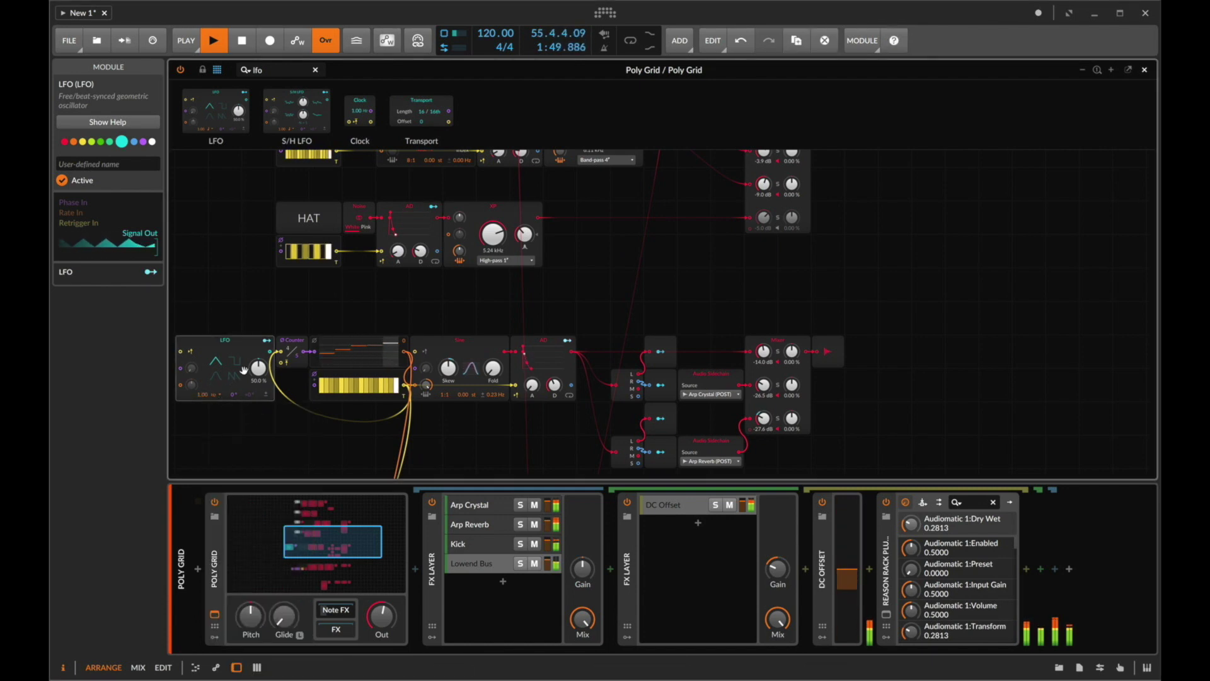
click(266, 341)
drag(793, 388, 792, 375)
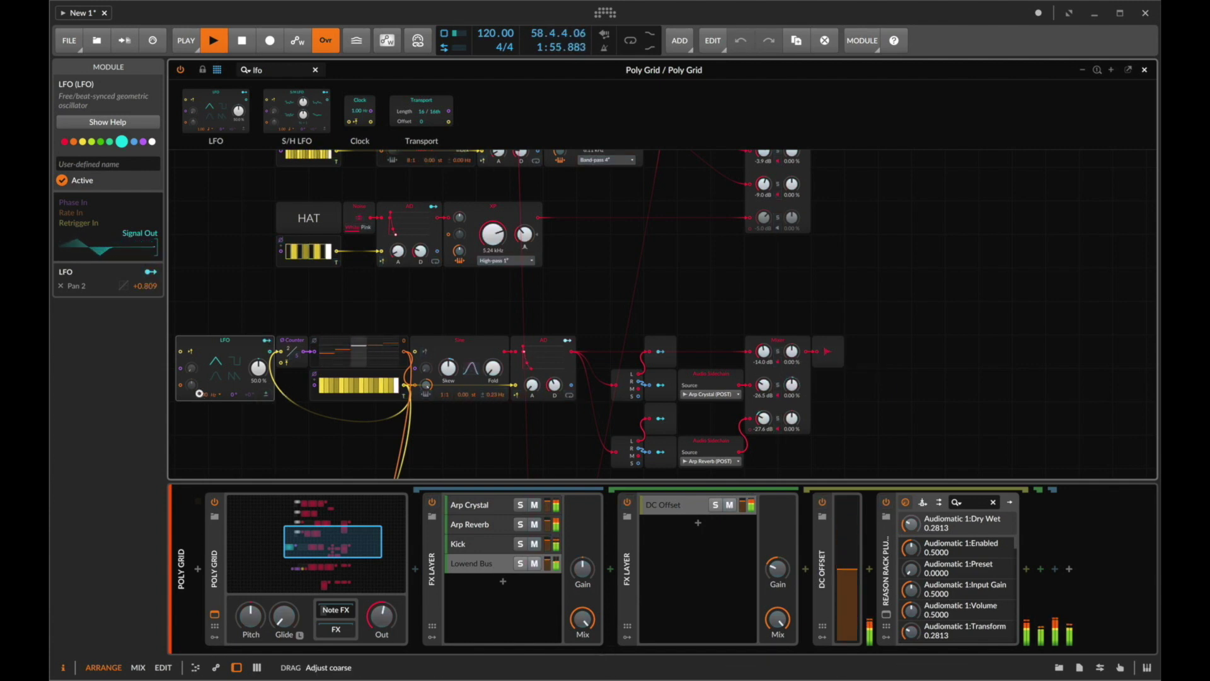
ctrl+click(200, 393)
text(.4)
key(Return)
Step: Duplicate the LFO so the copy modulates channel 3 pan
key(ctrl+d)
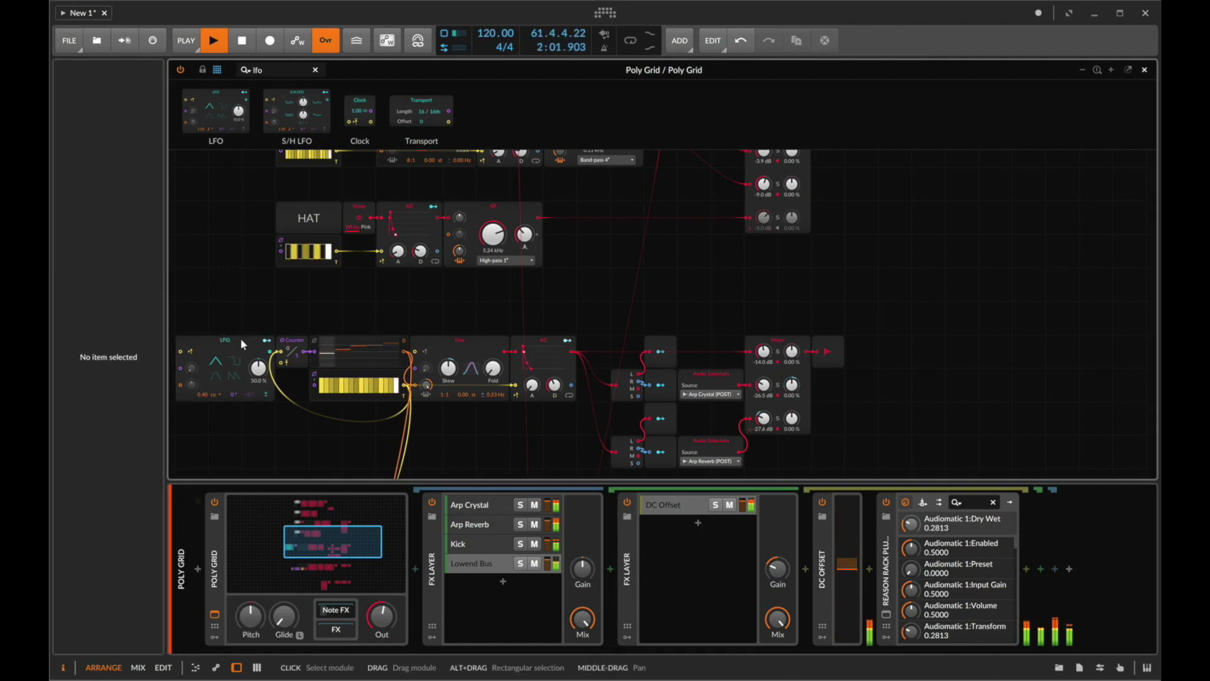
click(241, 339)
key(ctrl+d)
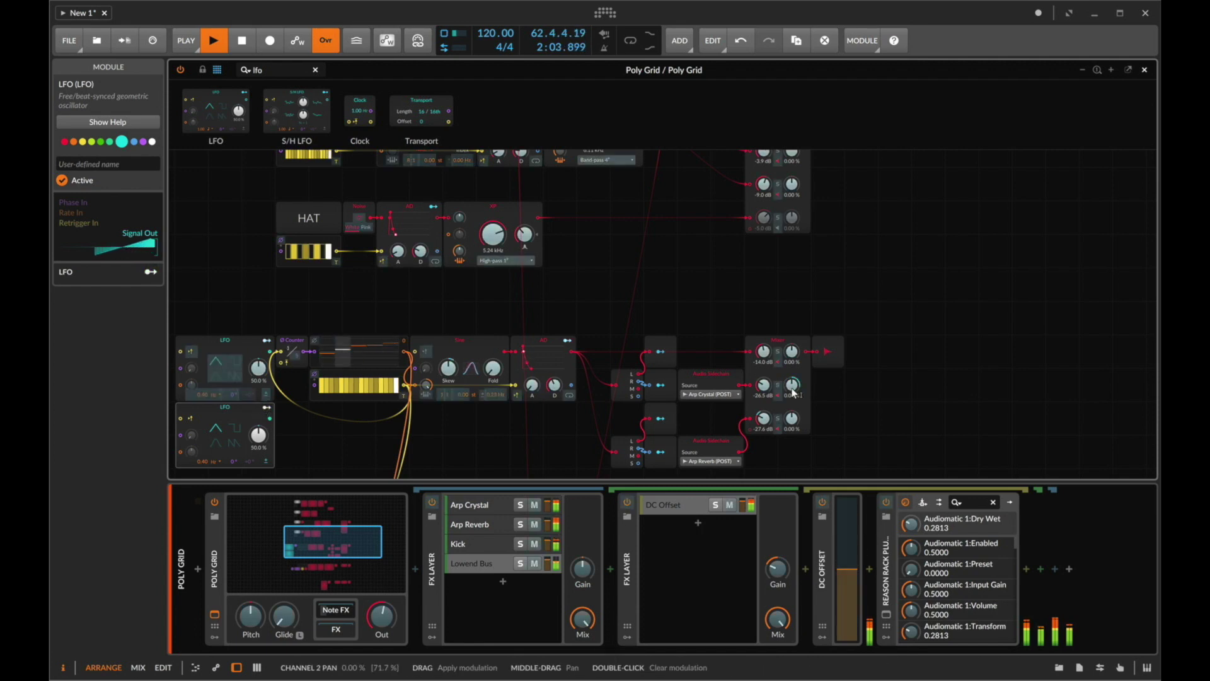
drag(793, 420, 790, 449)
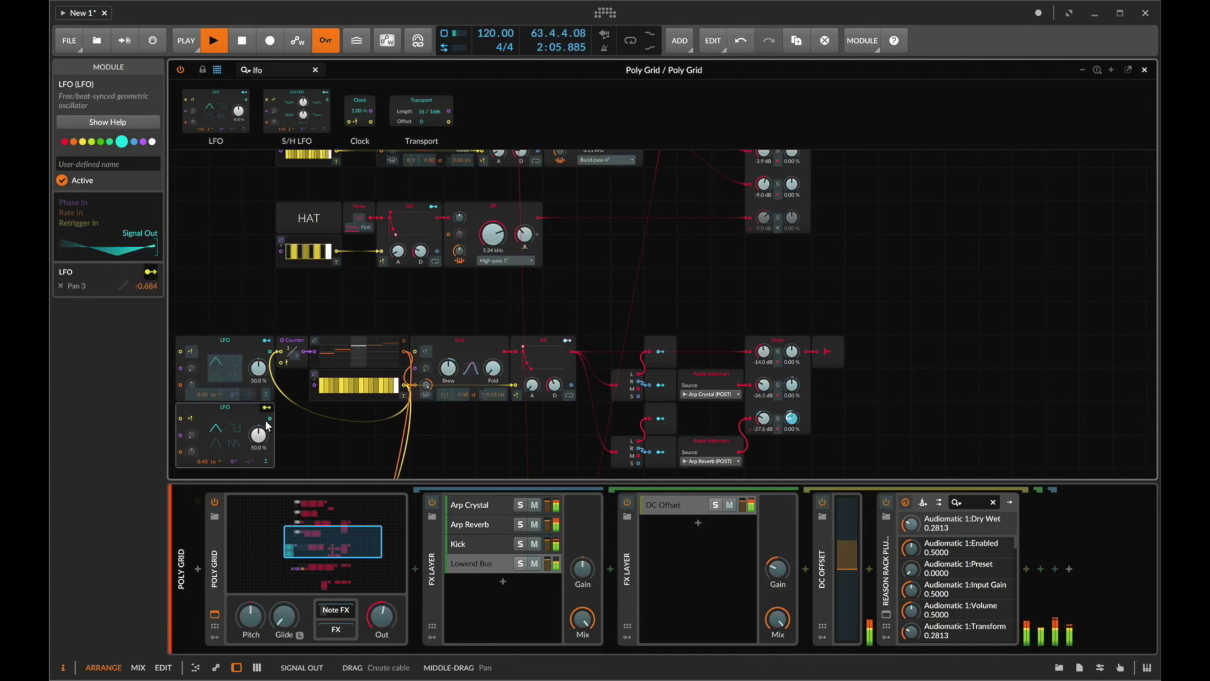
double_click(196, 461)
key(Right)
Step: Set the copied LFO's rate to 0.2 and shift the middle module row left
key(BackSpace)
key(BackSpace)
text(2)
key(Return)
click(711, 376)
scroll(746, 290, down, 5)
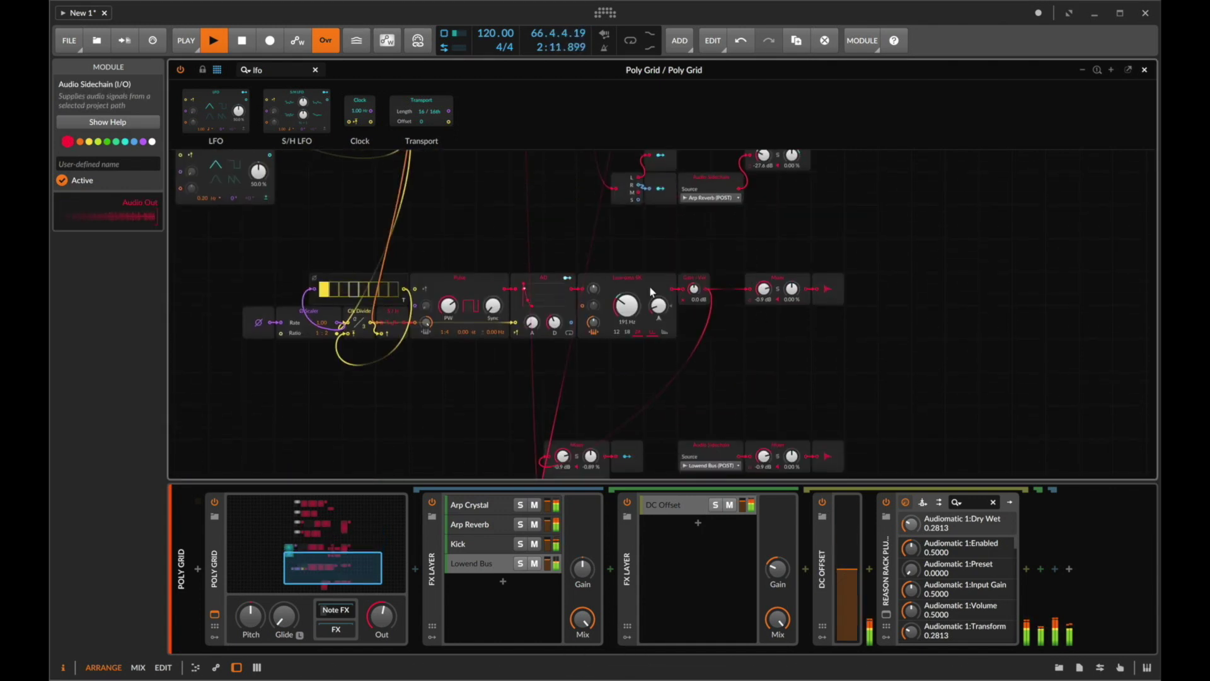
click(681, 251)
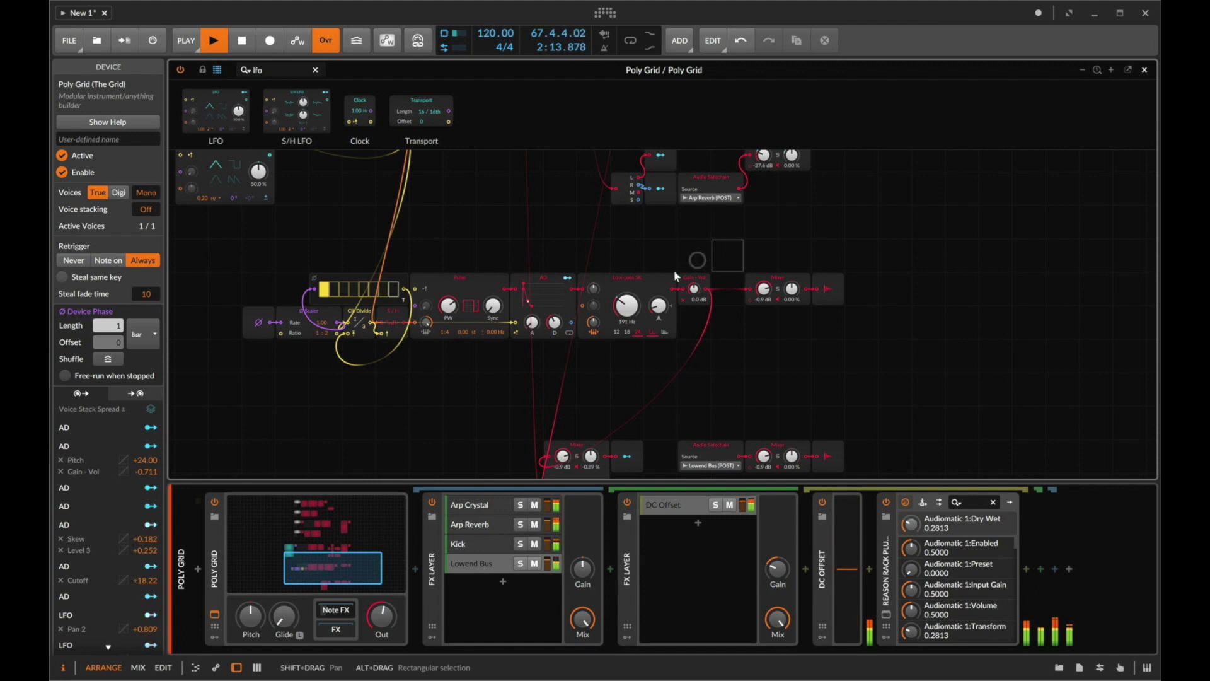
scroll(674, 294, left, 2)
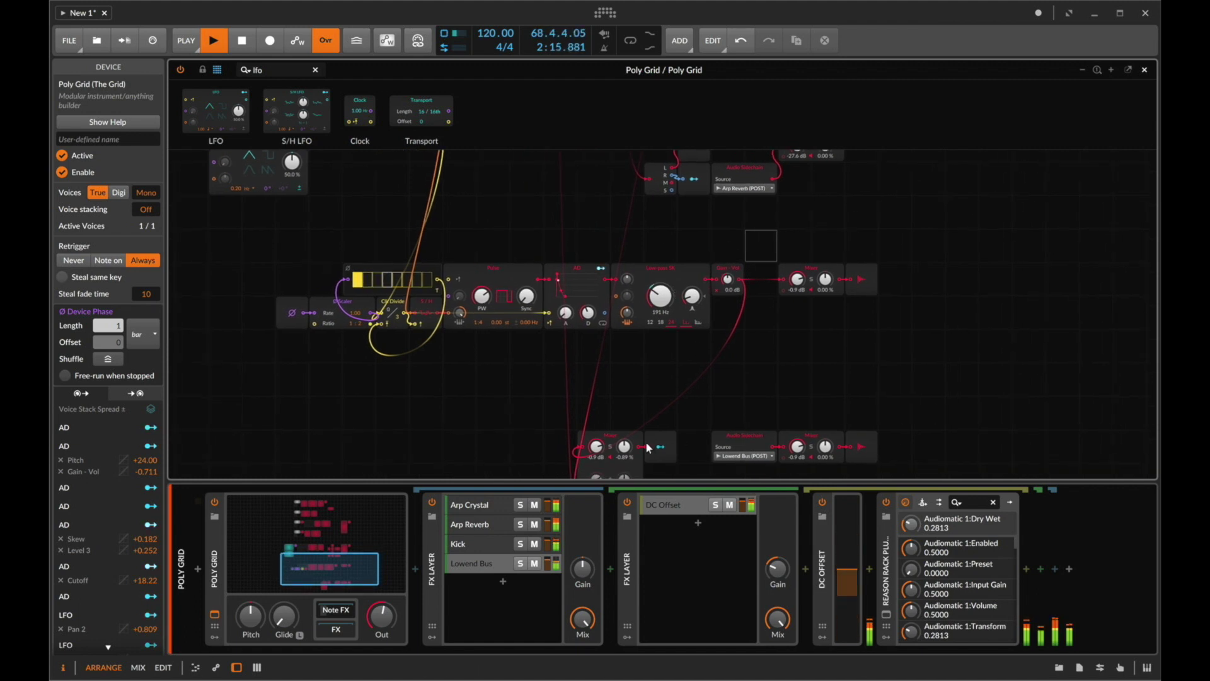
drag(728, 250, 290, 388)
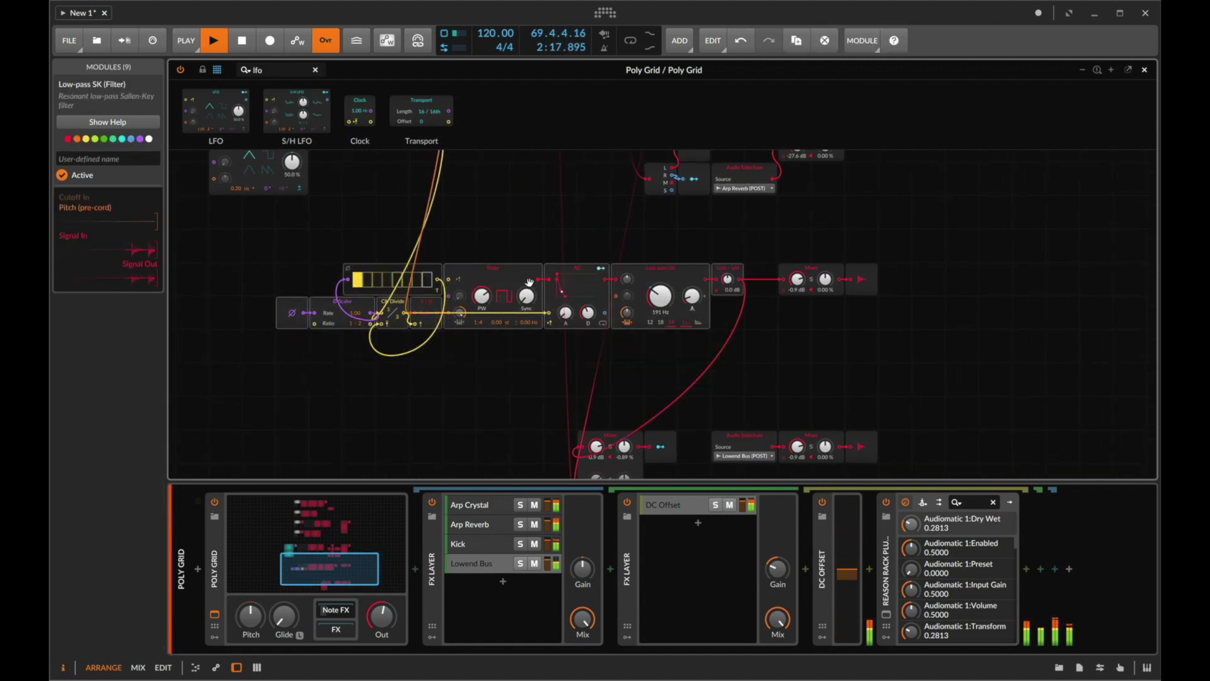
drag(478, 273, 378, 273)
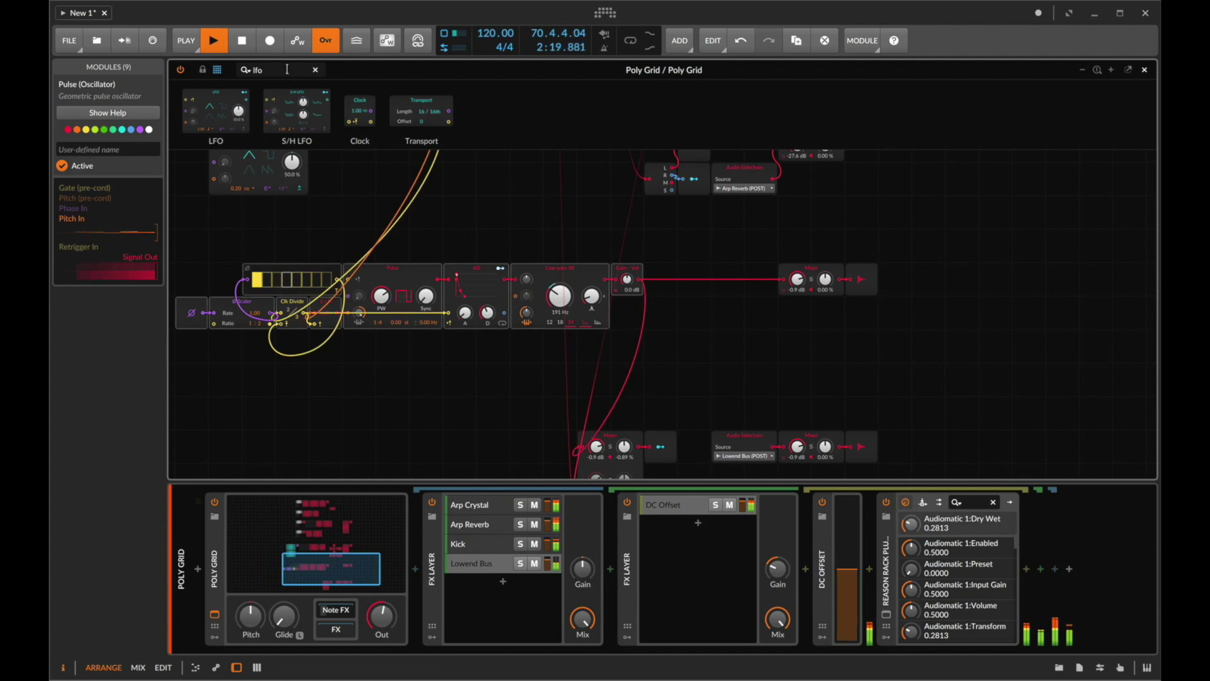
Step: Add a Modulator Out module fed by the mixer's output
click(686, 355)
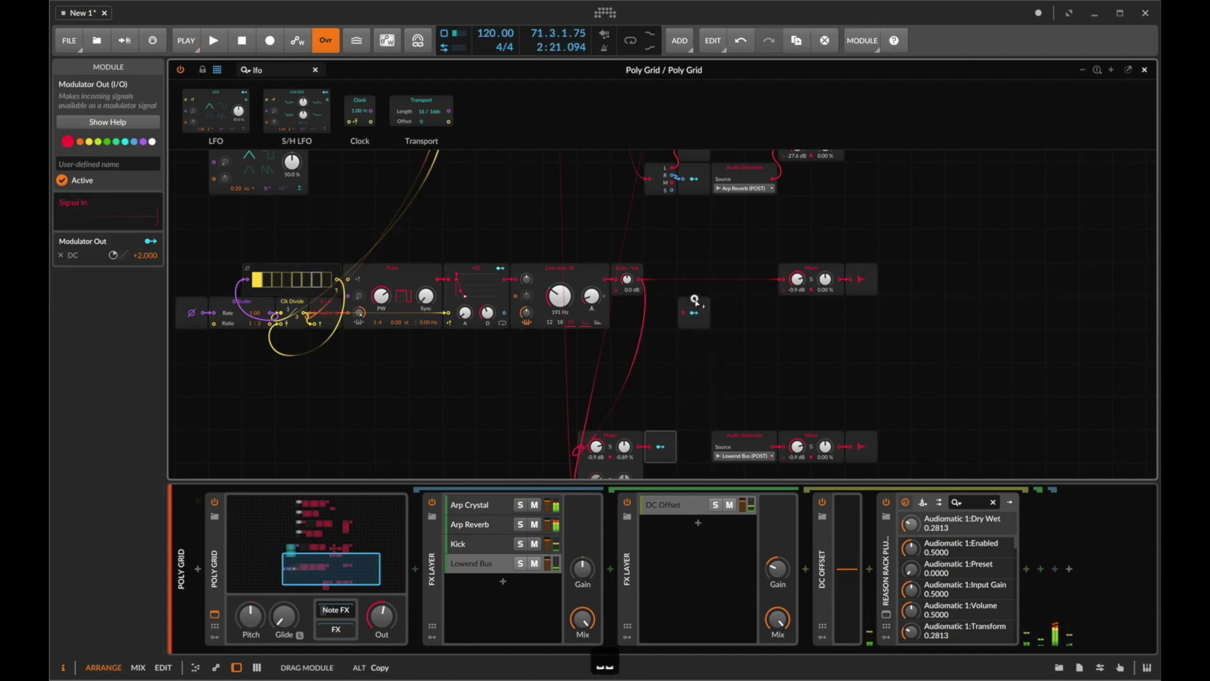
drag(693, 346, 693, 280)
drag(660, 447, 683, 280)
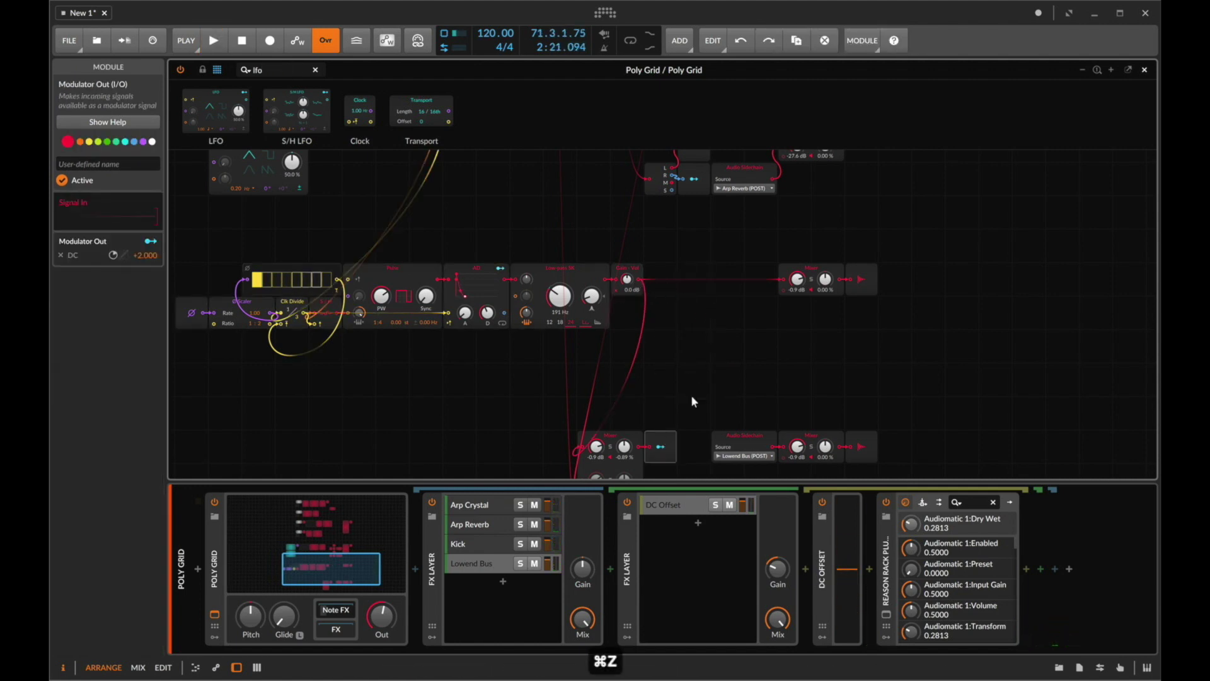
key(super+v)
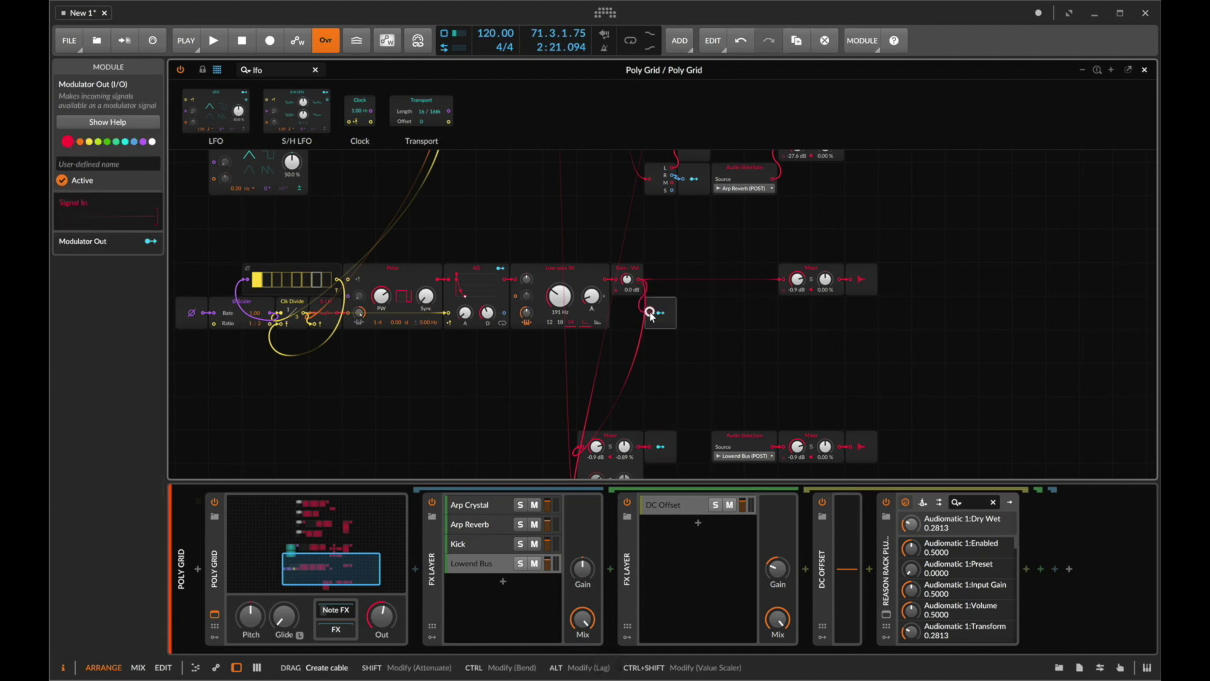
drag(674, 315, 685, 307)
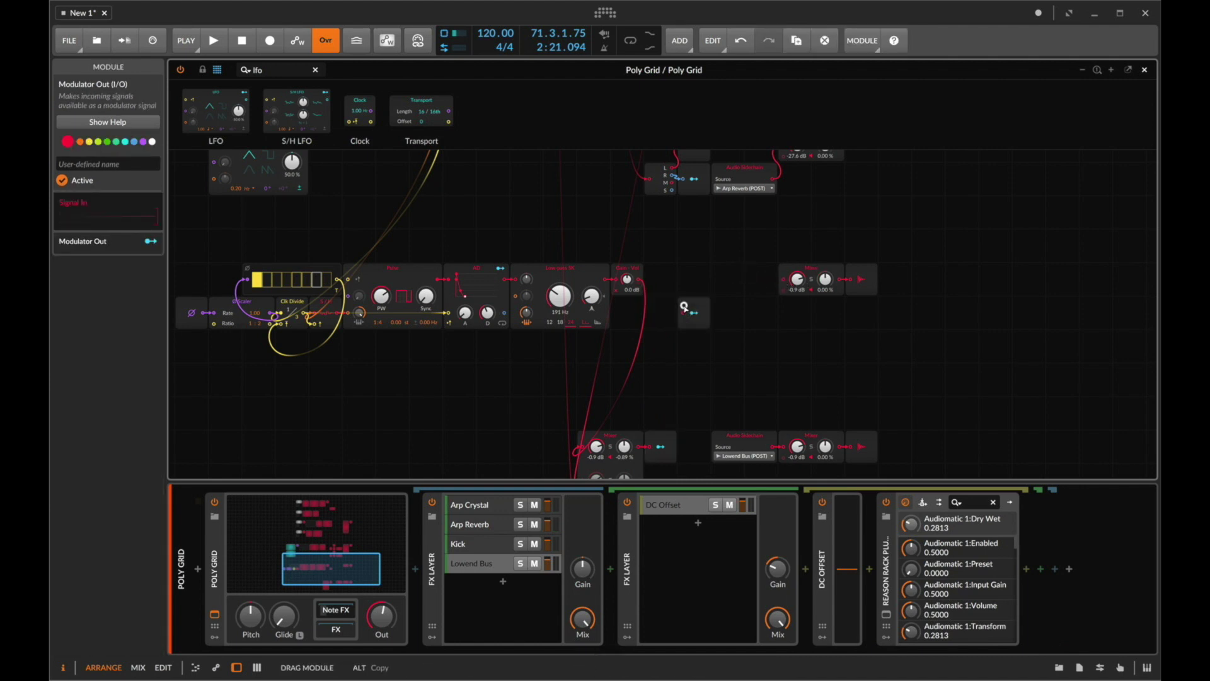
click(473, 562)
Step: Duplicate the Lowend Bus layer as Bass and delete the Reason Rack Plugin device
key(super+d)
double_click(475, 585)
text(Bass)
key(Return)
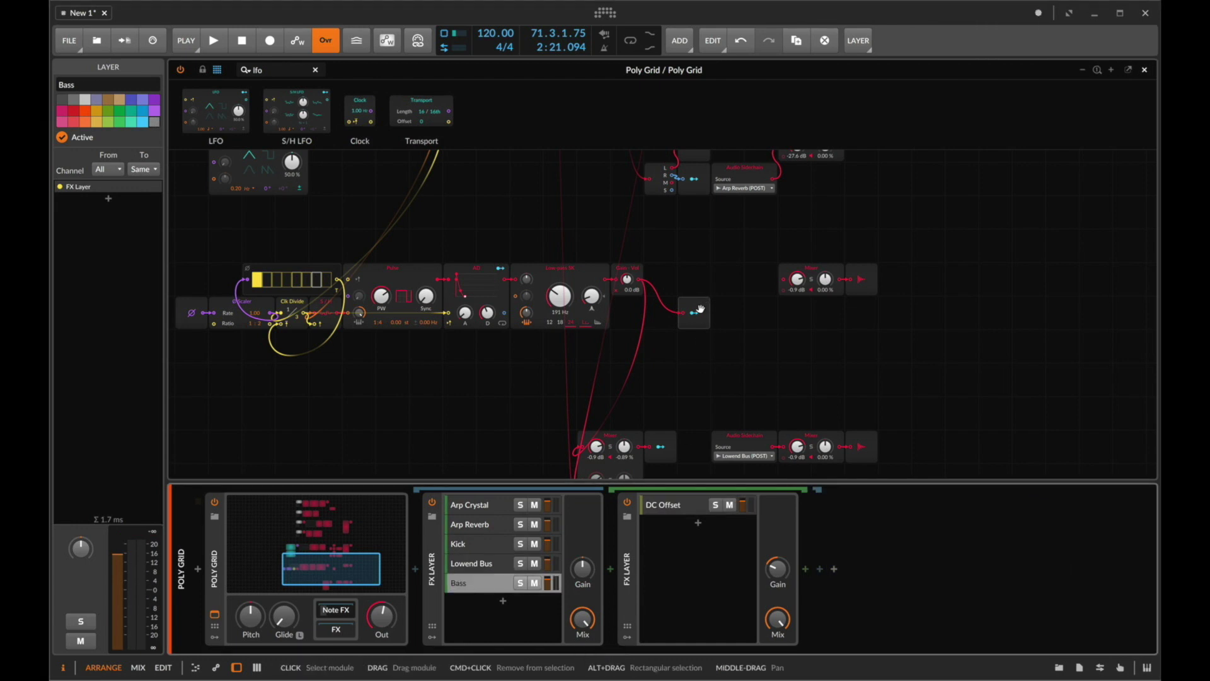
click(672, 507)
click(875, 565)
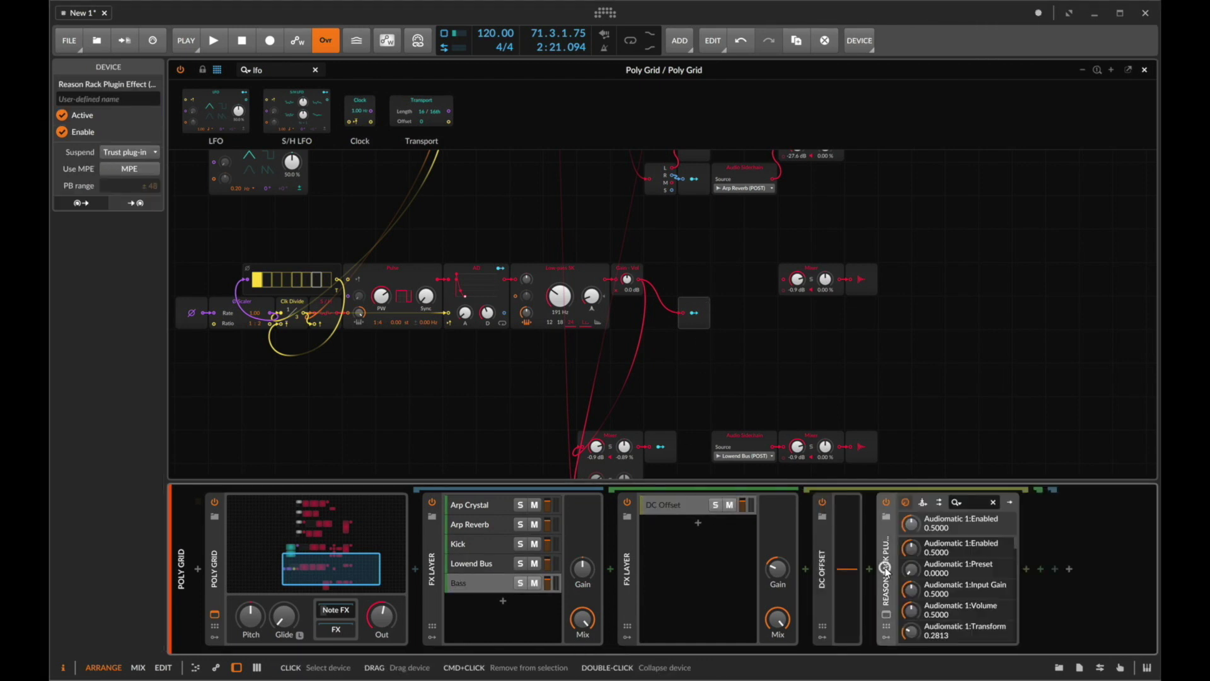
key(Delete)
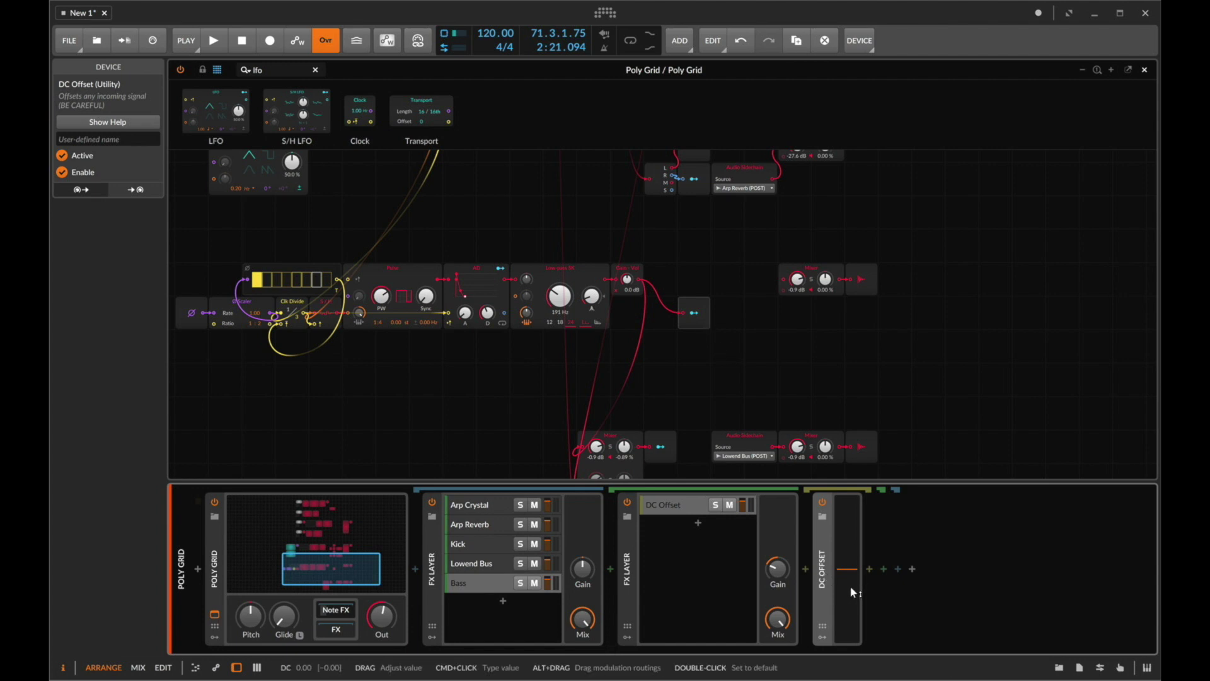
Step: Review DC Offset's Modulator Out routings on the Lowend Bus and Kick layers
right_click(849, 578)
click(992, 652)
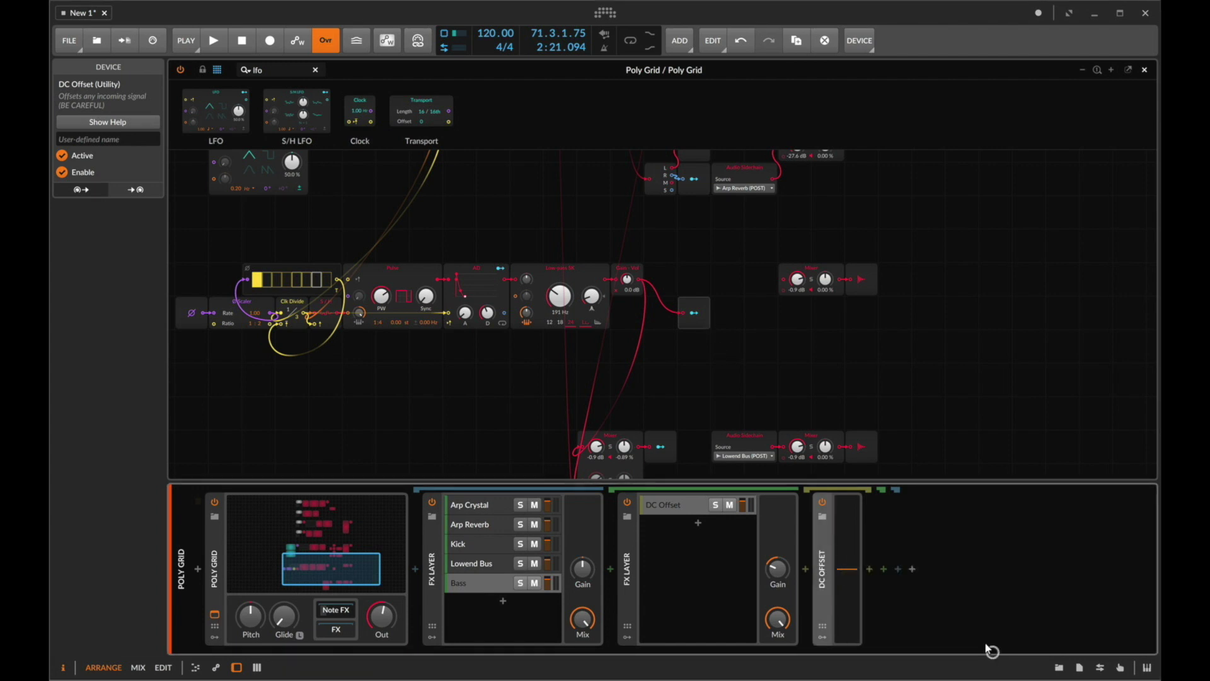
right_click(849, 575)
key(Escape)
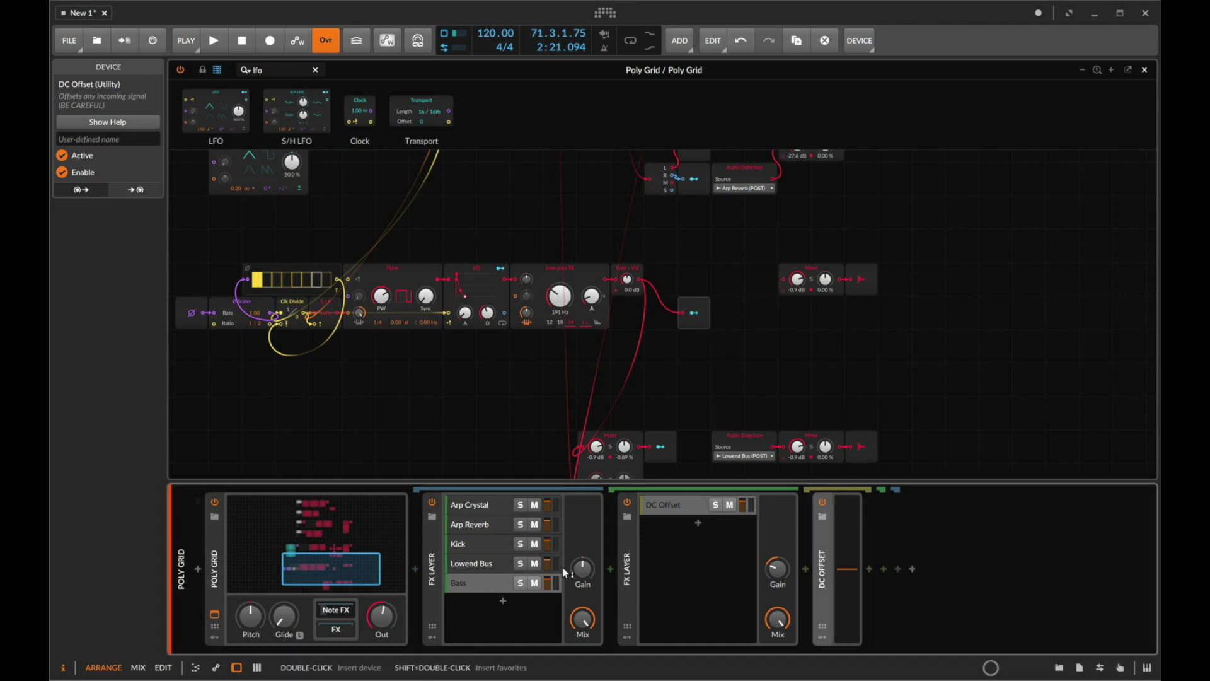
click(481, 563)
right_click(849, 572)
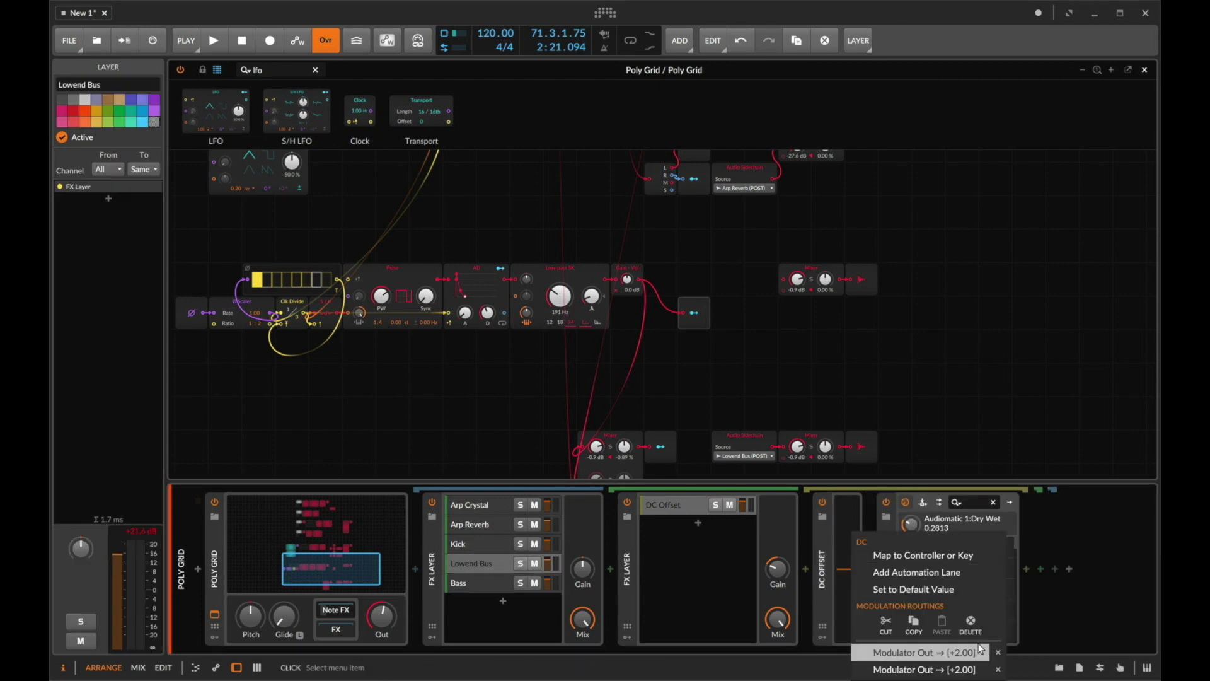
click(1000, 652)
click(464, 544)
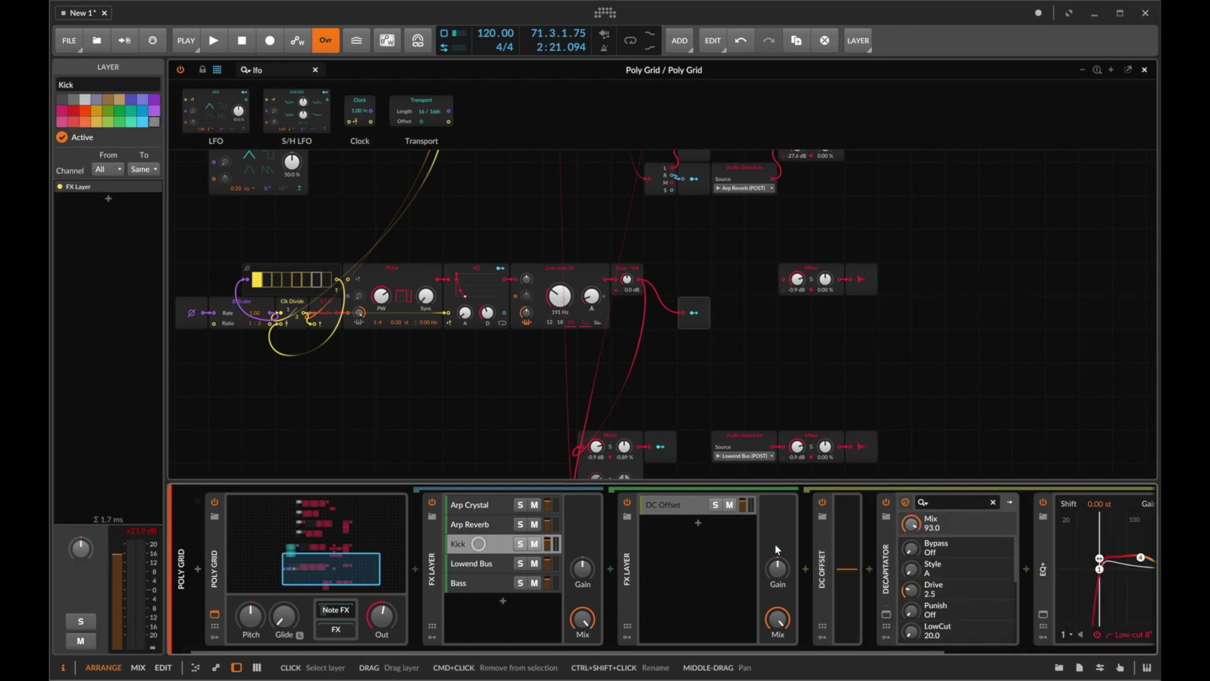
right_click(849, 574)
key(Escape)
key(space)
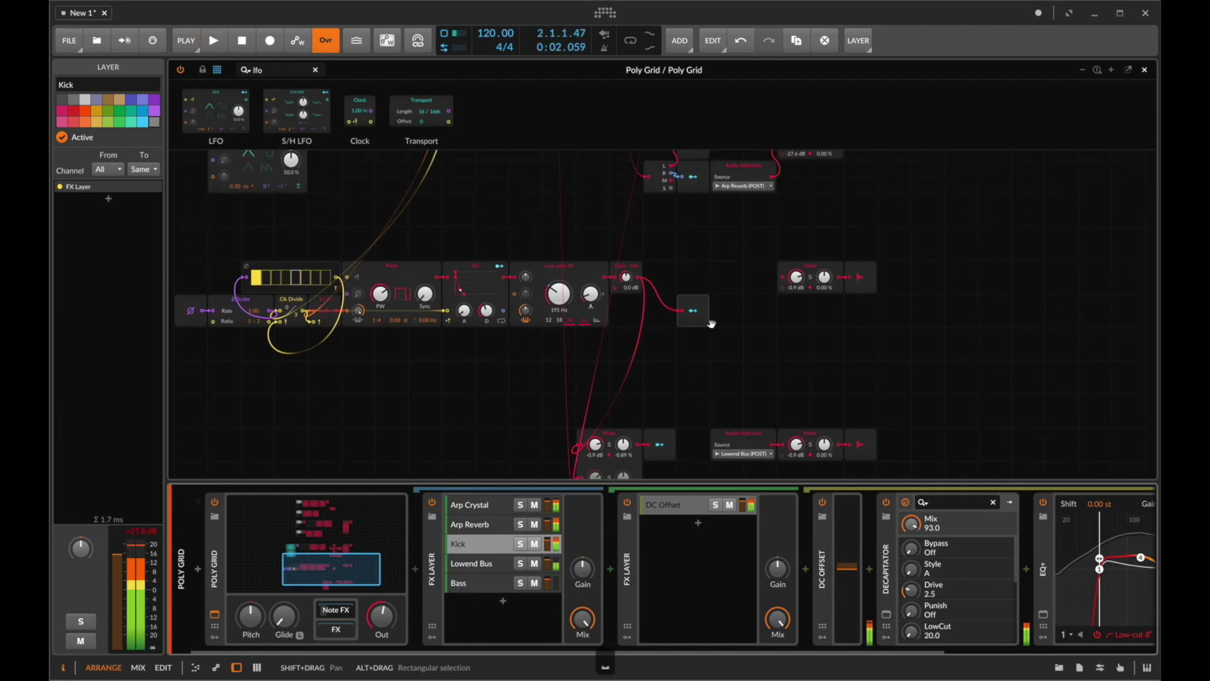
Step: Copy the audio sidechain module and paste a second one beside the Modulator Out
click(694, 314)
click(473, 583)
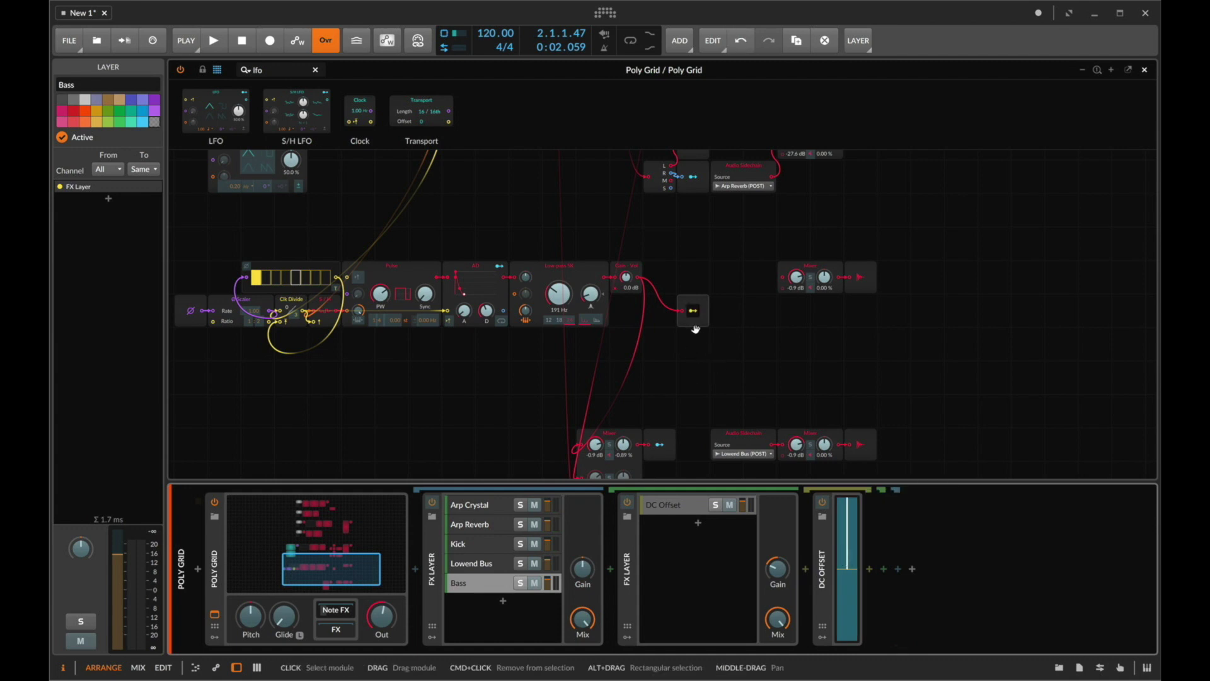
click(692, 310)
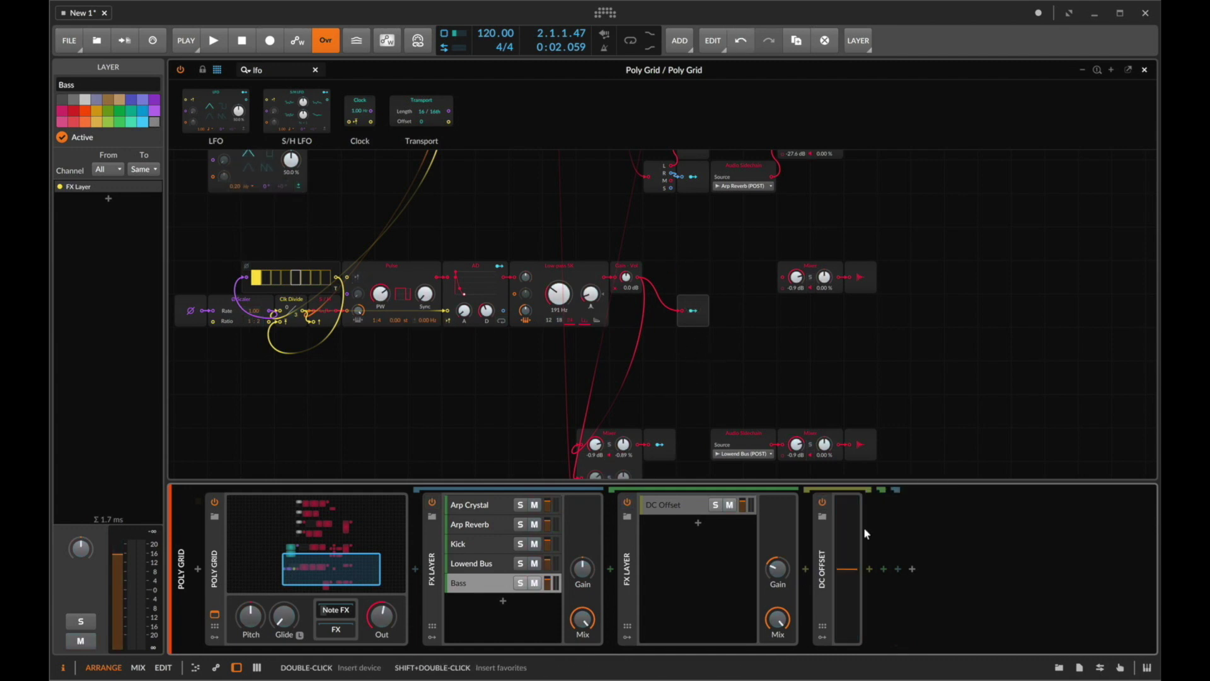
click(743, 437)
key(super+c)
click(730, 295)
key(super+v)
click(743, 320)
mouse_move(861, 379)
mouse_move(1078, 396)
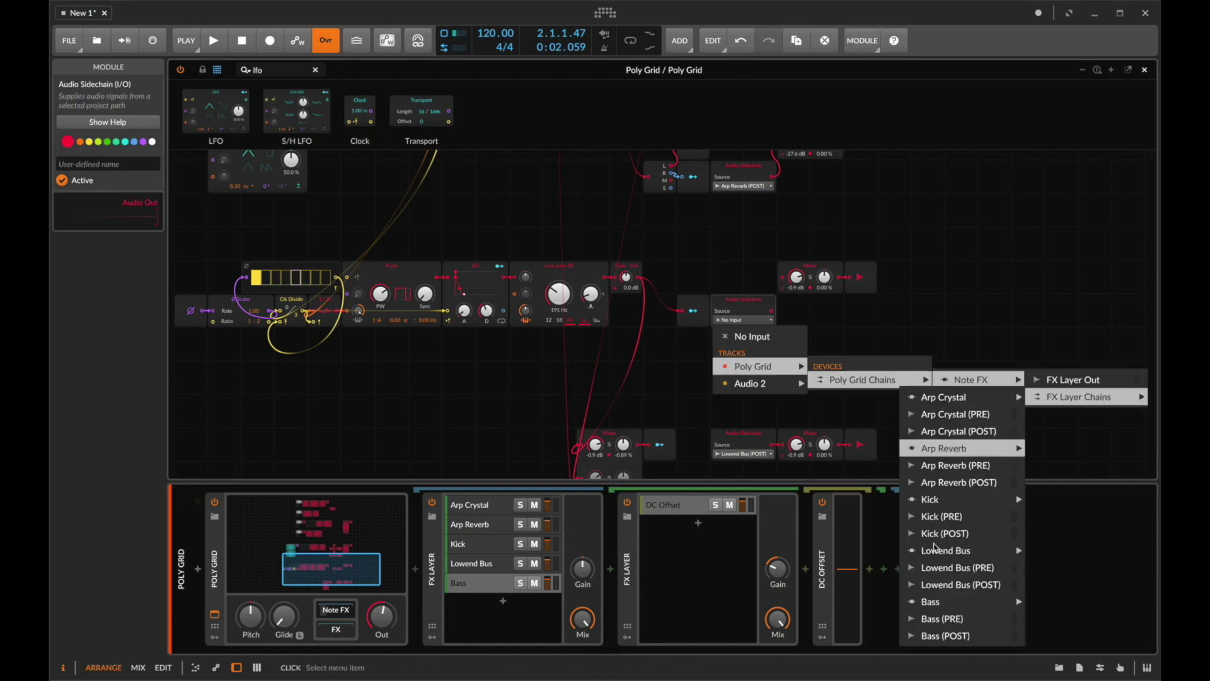
Step: Feed the new sidechain from Bass (POST), move it left, and remove stray cables
click(944, 620)
scroll(791, 394, down, 2)
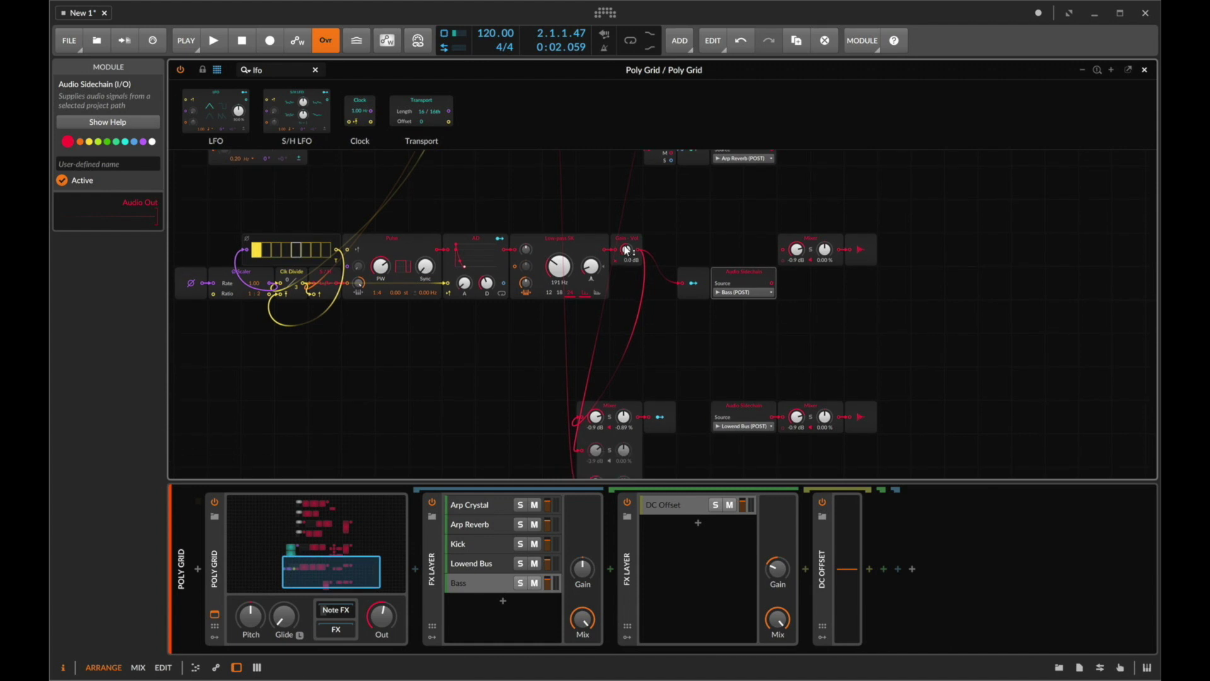
drag(622, 404, 605, 414)
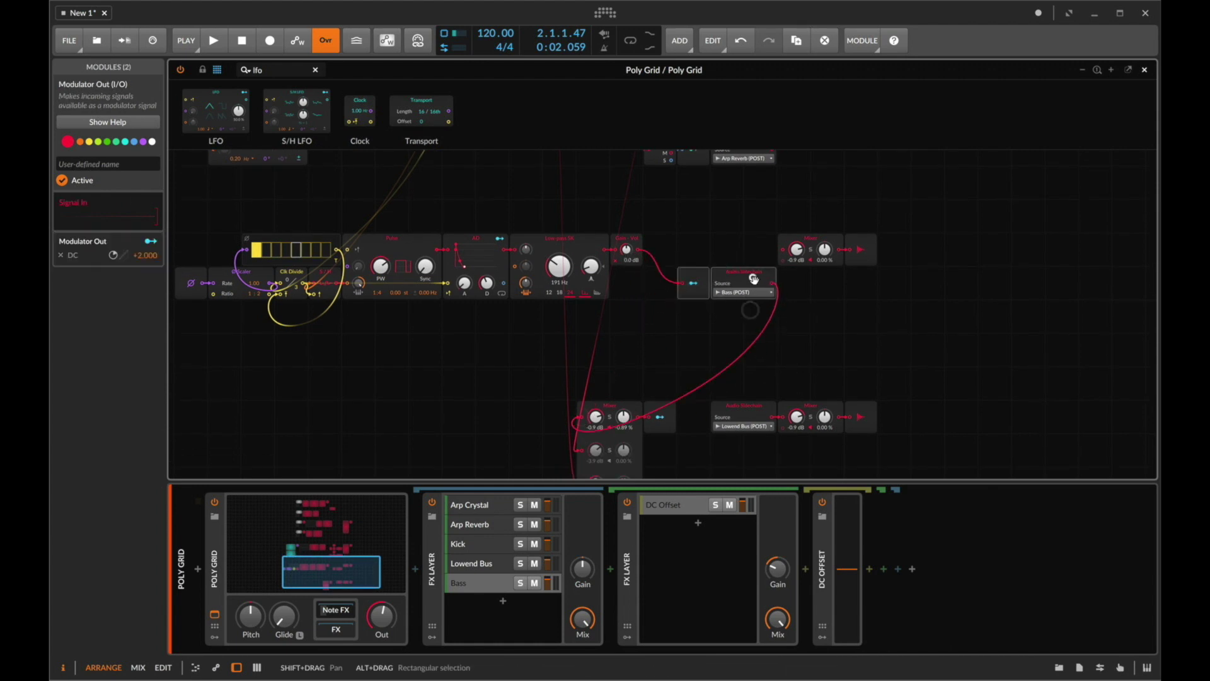
drag(740, 278, 689, 275)
click(800, 293)
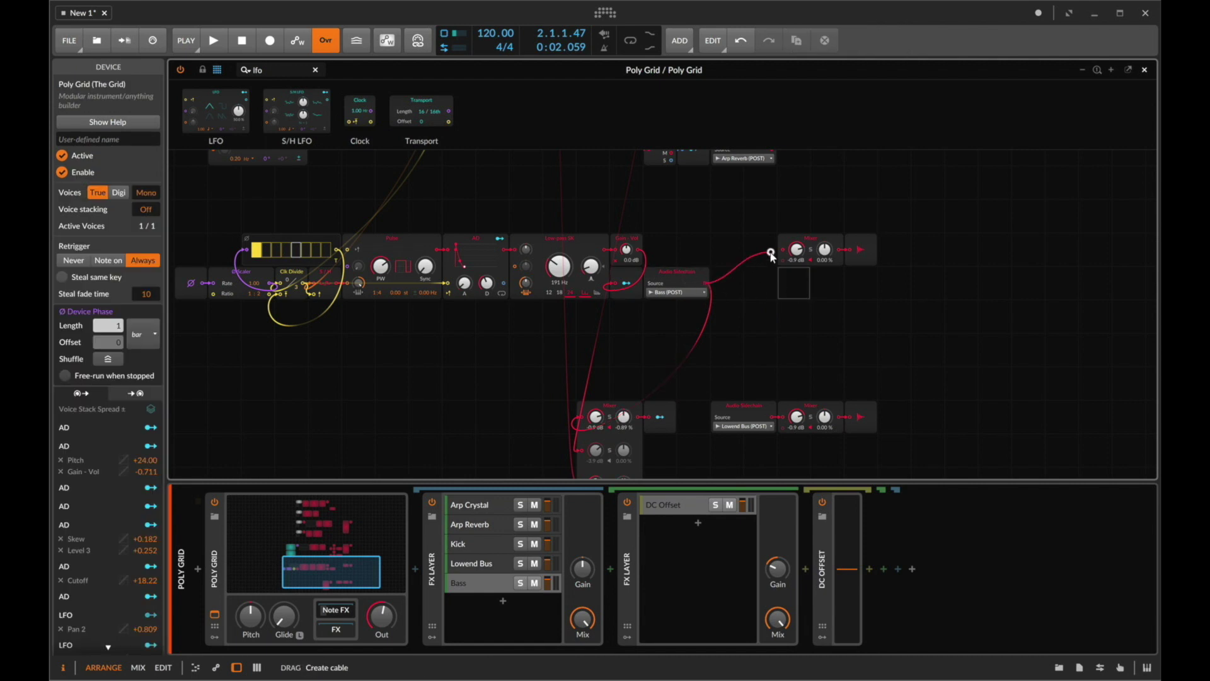
drag(771, 256, 784, 248)
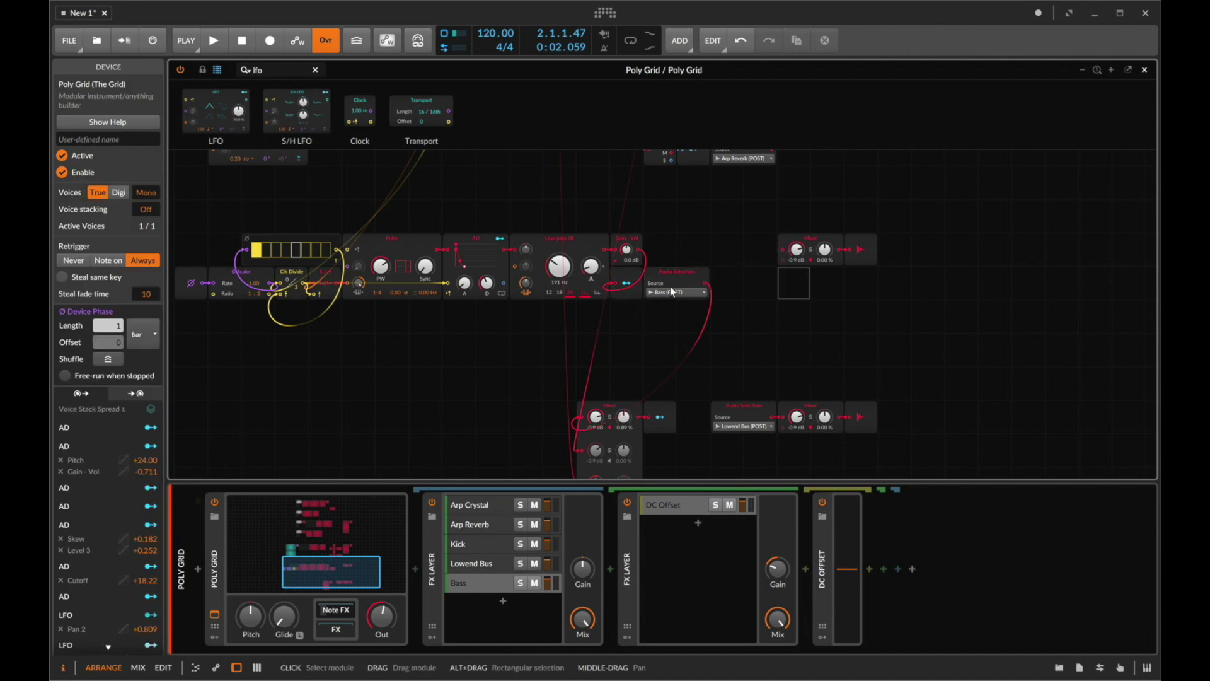
drag(768, 271, 791, 252)
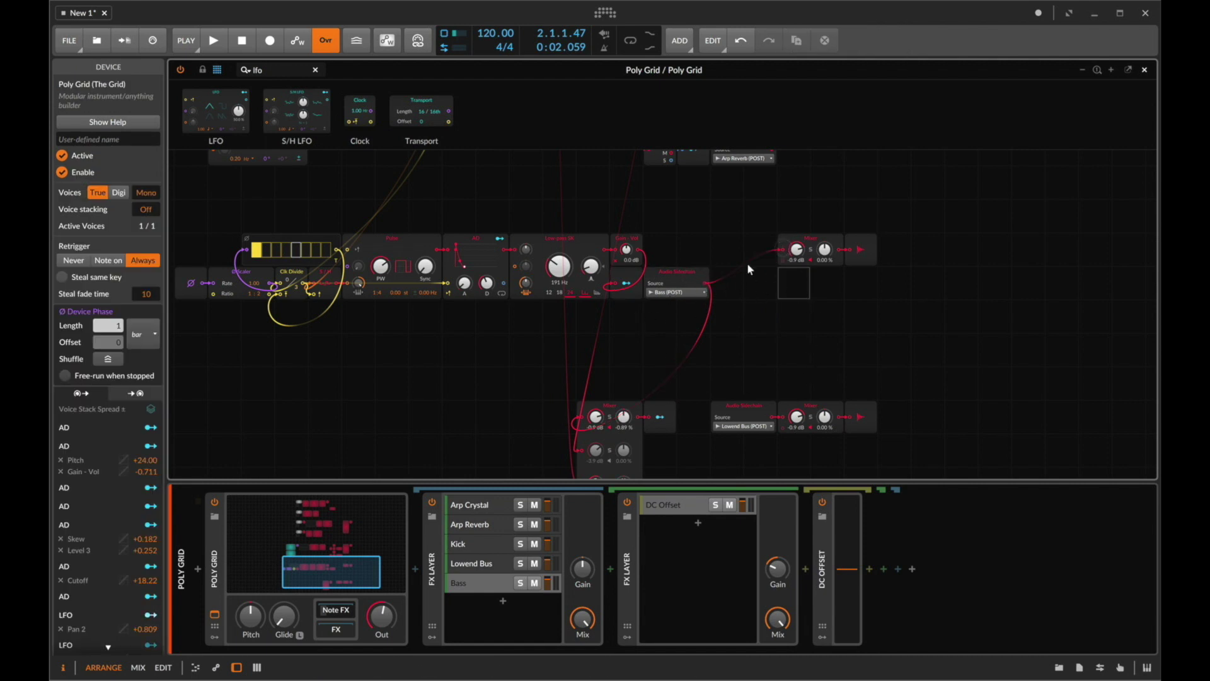
Step: Audition the patch with the Bass layer soloed
key(space)
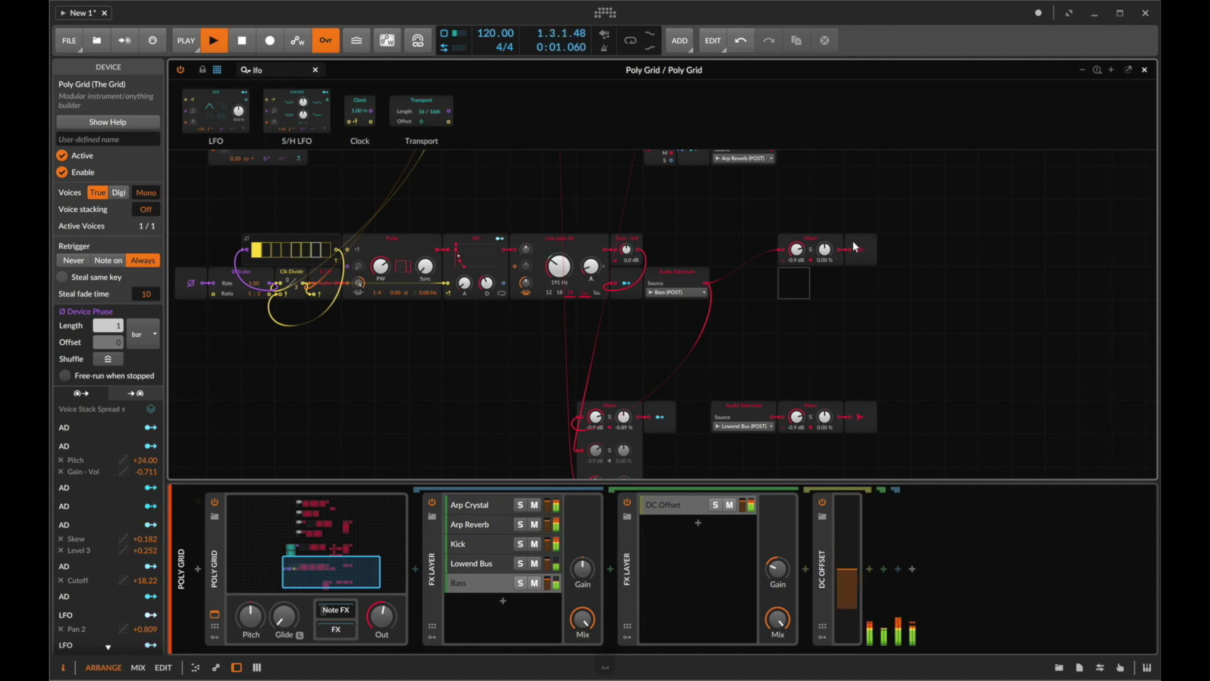
key(space)
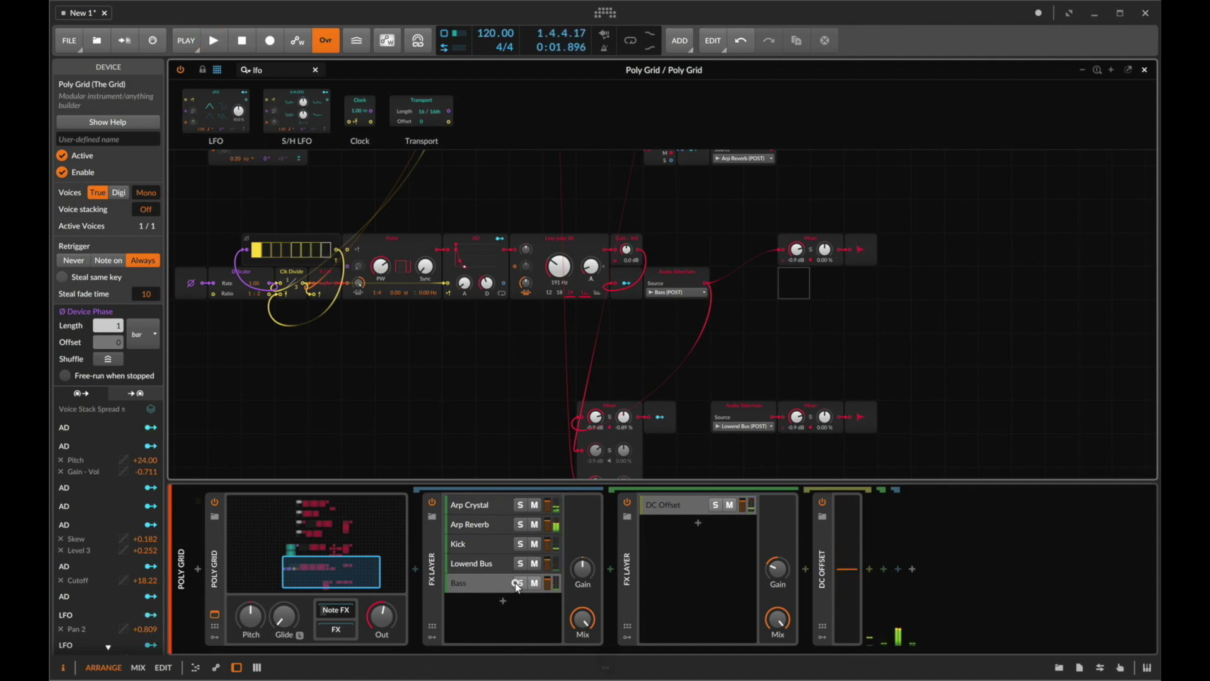
click(517, 584)
key(space)
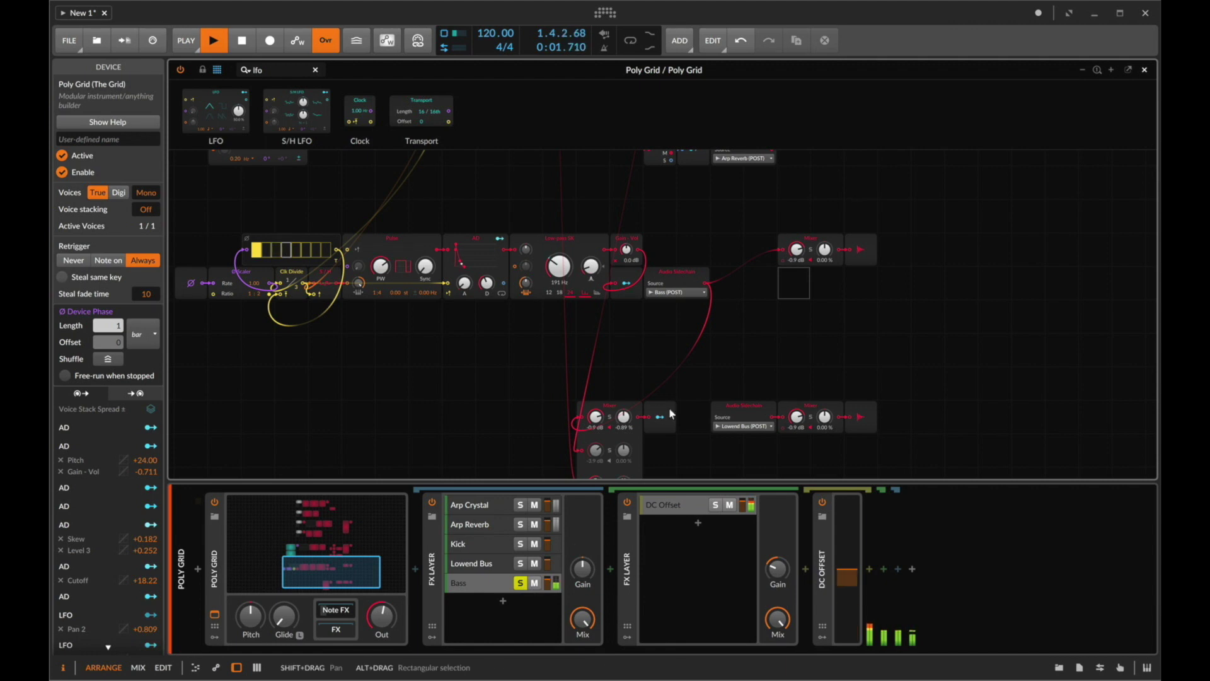
click(518, 587)
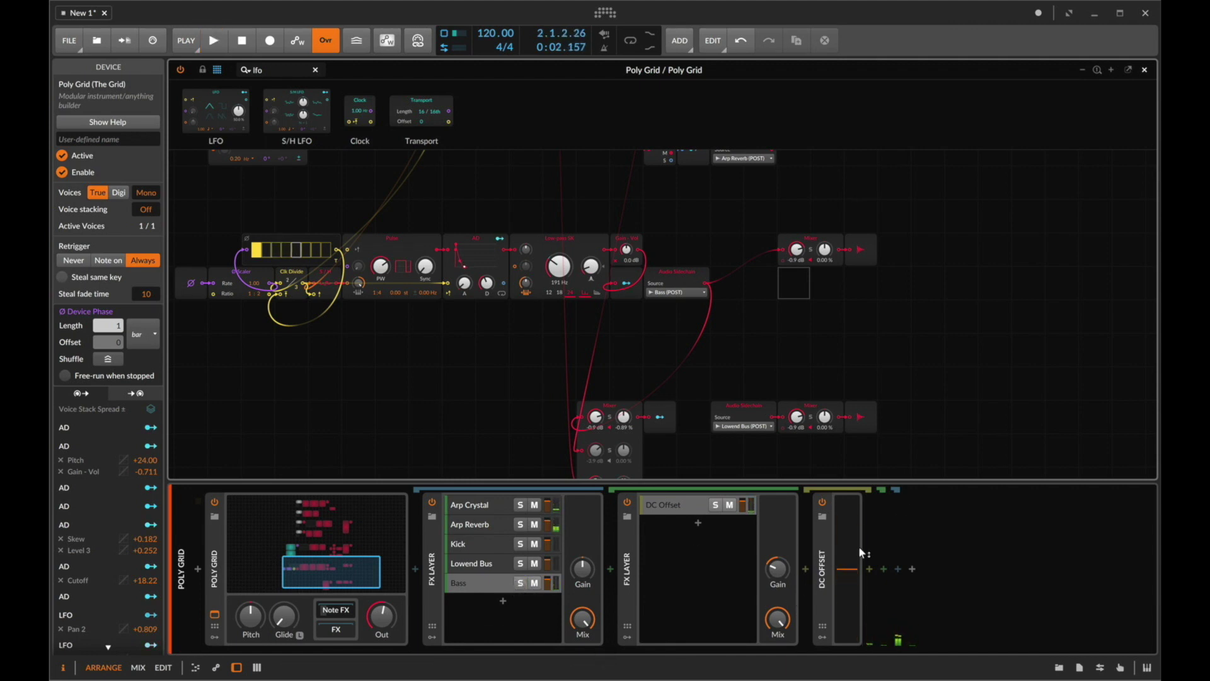
key(space)
click(518, 587)
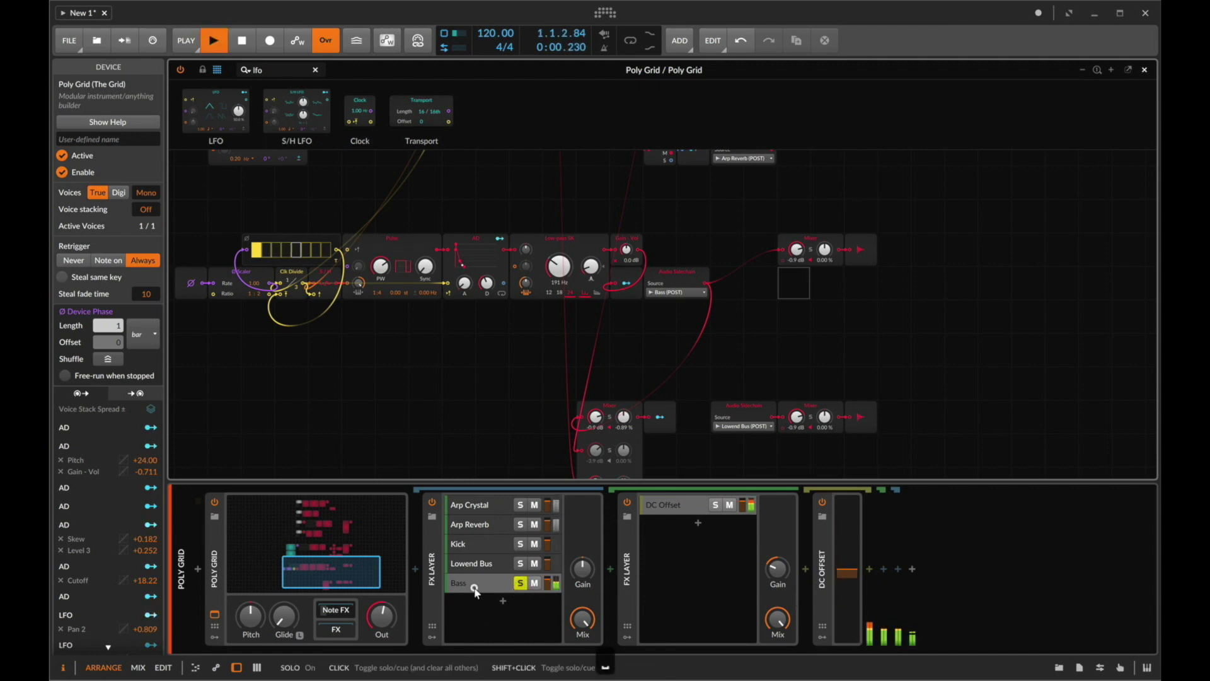
scroll(673, 367, down, 1)
click(678, 246)
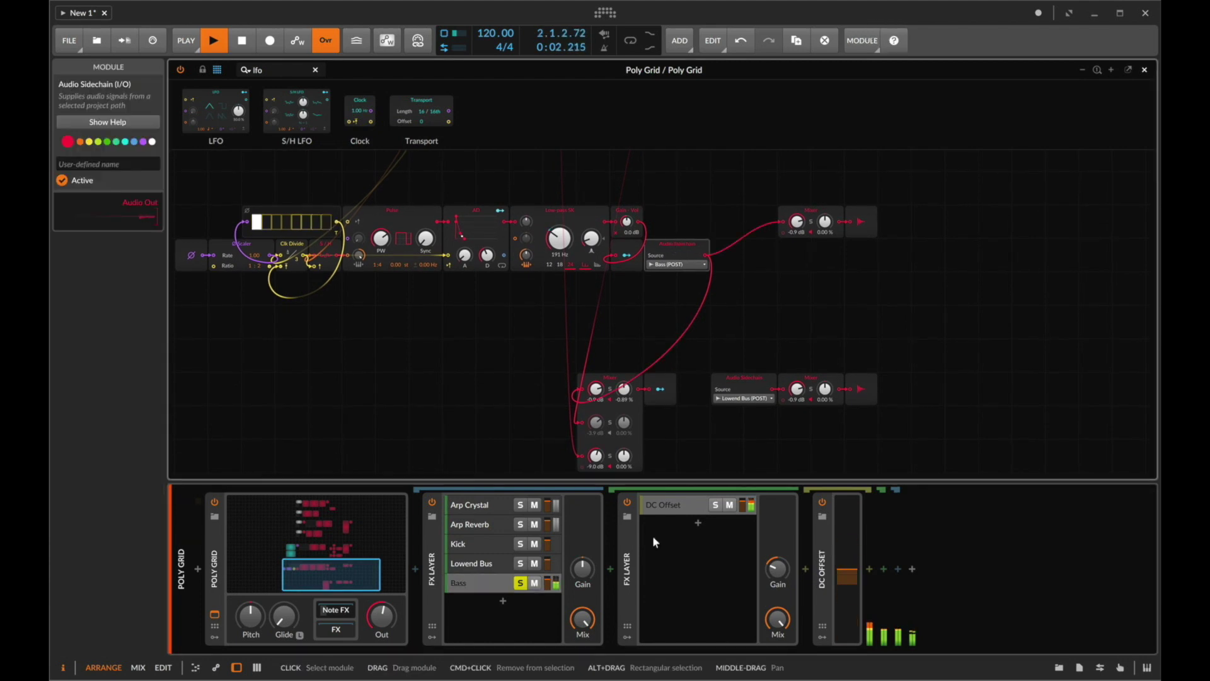
key(space)
Step: Show the DC Offset layer's device chain while playback restarts
click(670, 506)
key(space)
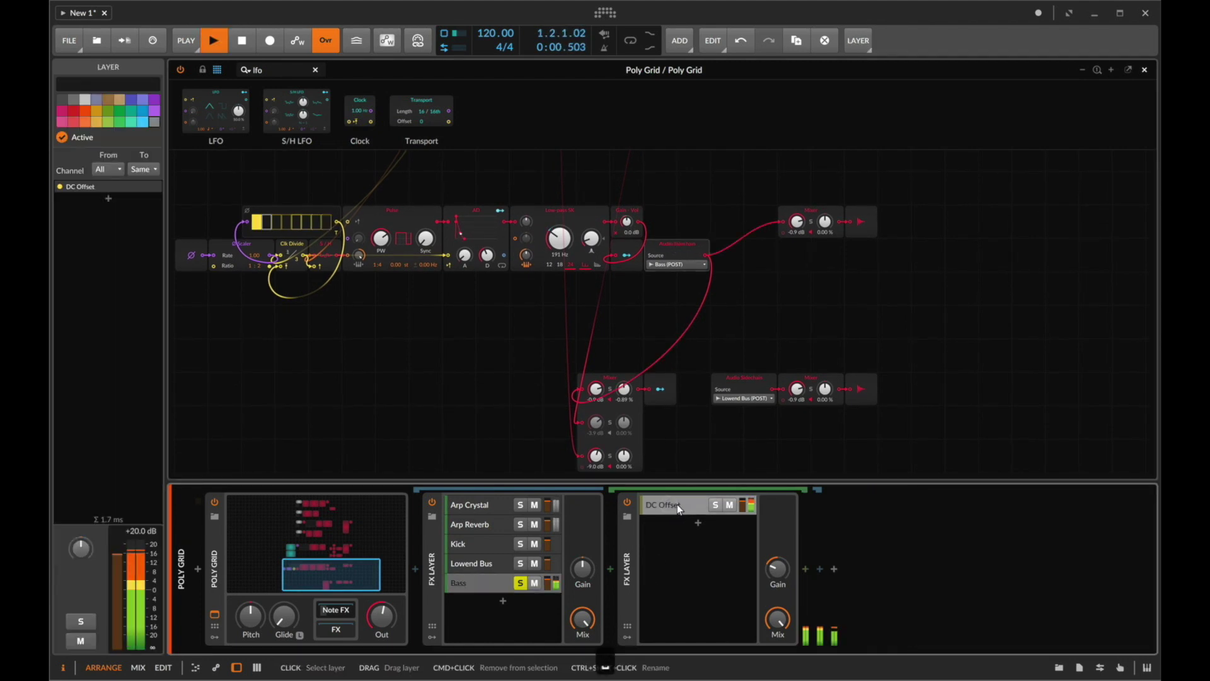
click(678, 506)
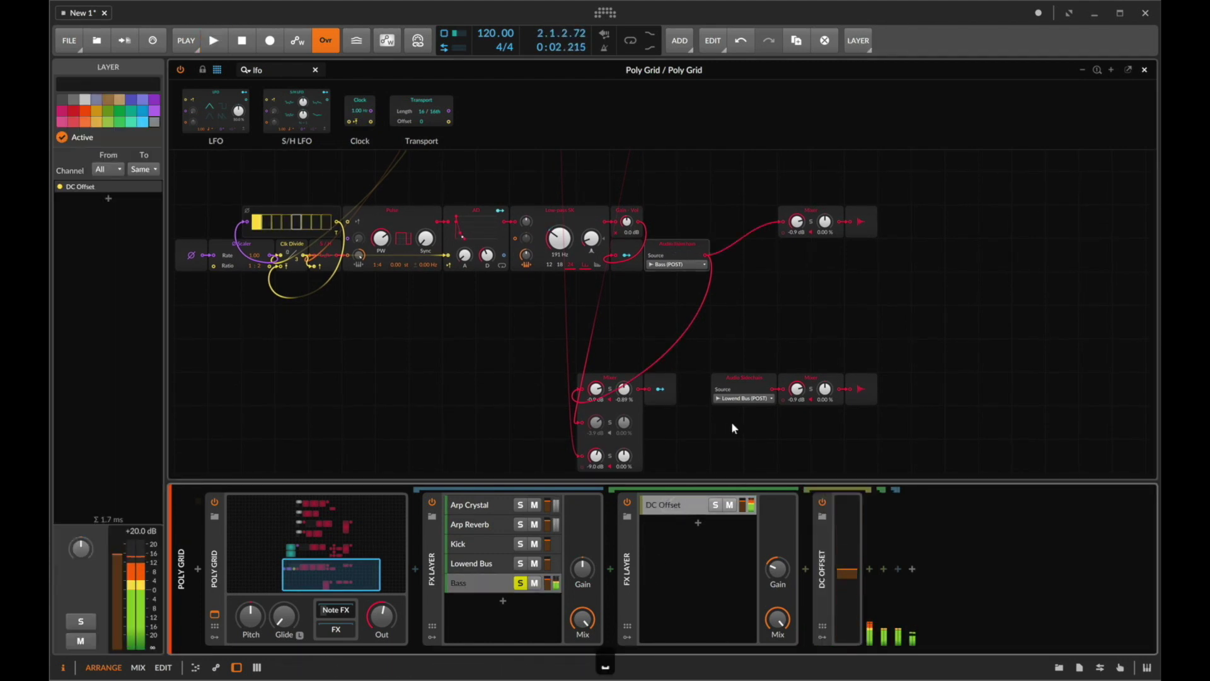
click(868, 567)
text(neu)
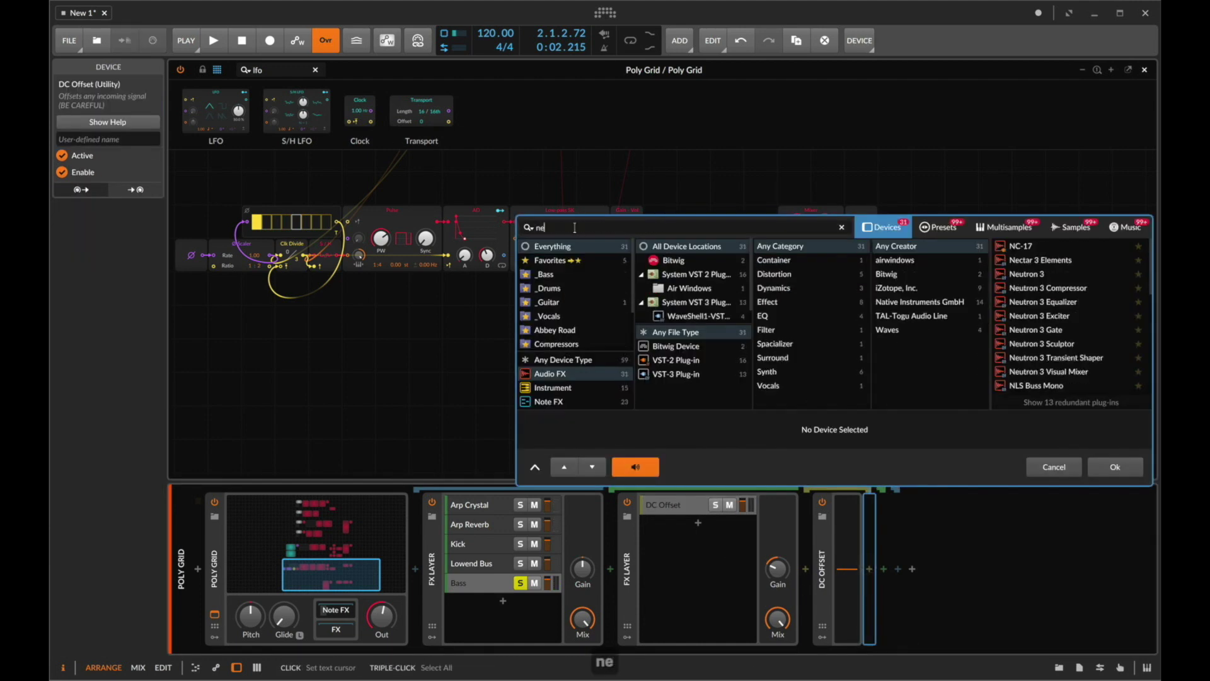
text(tr)
key(Return)
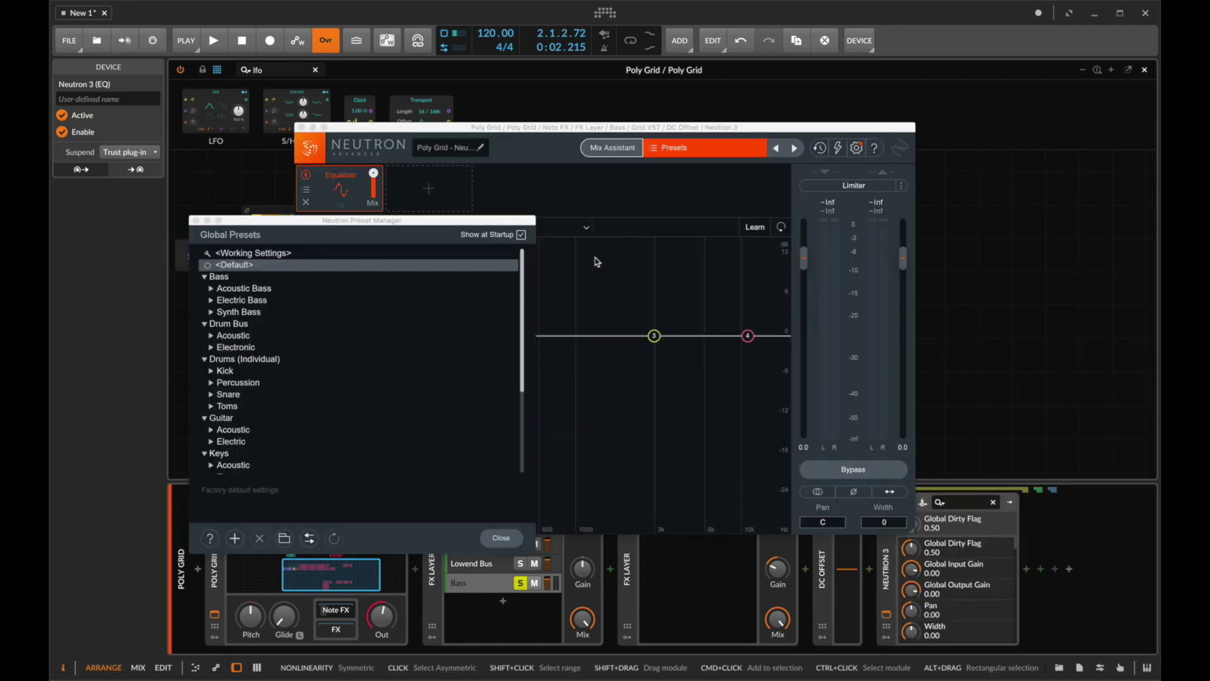
click(501, 537)
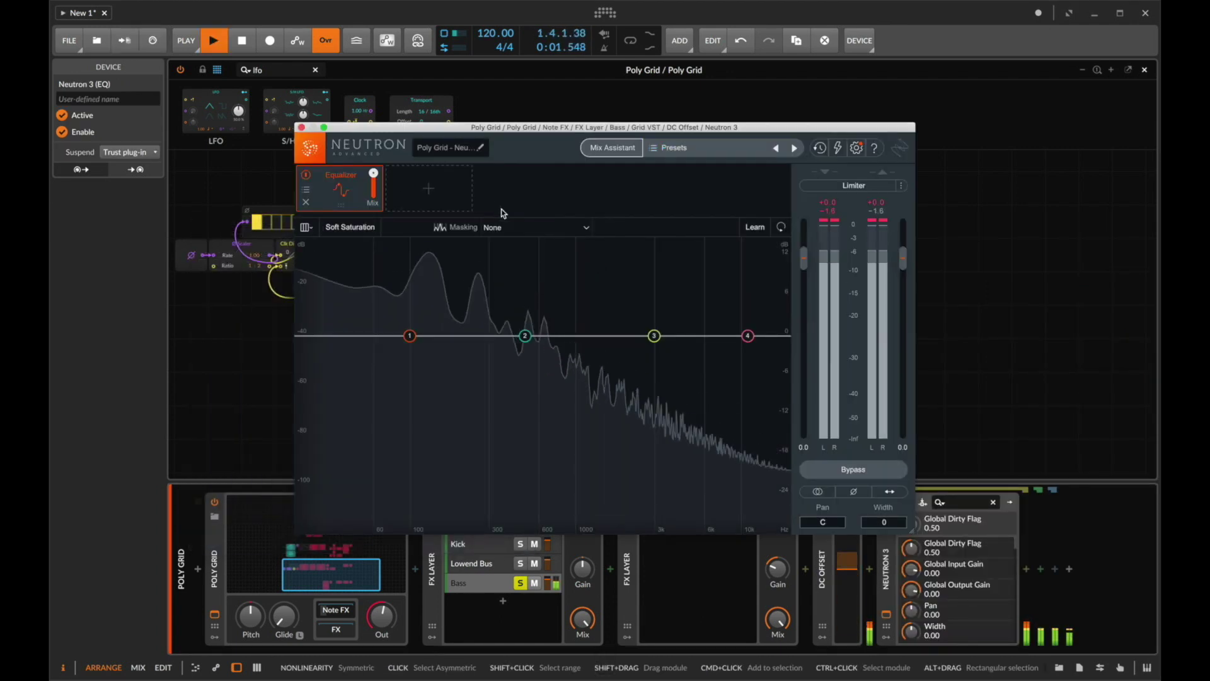
click(612, 147)
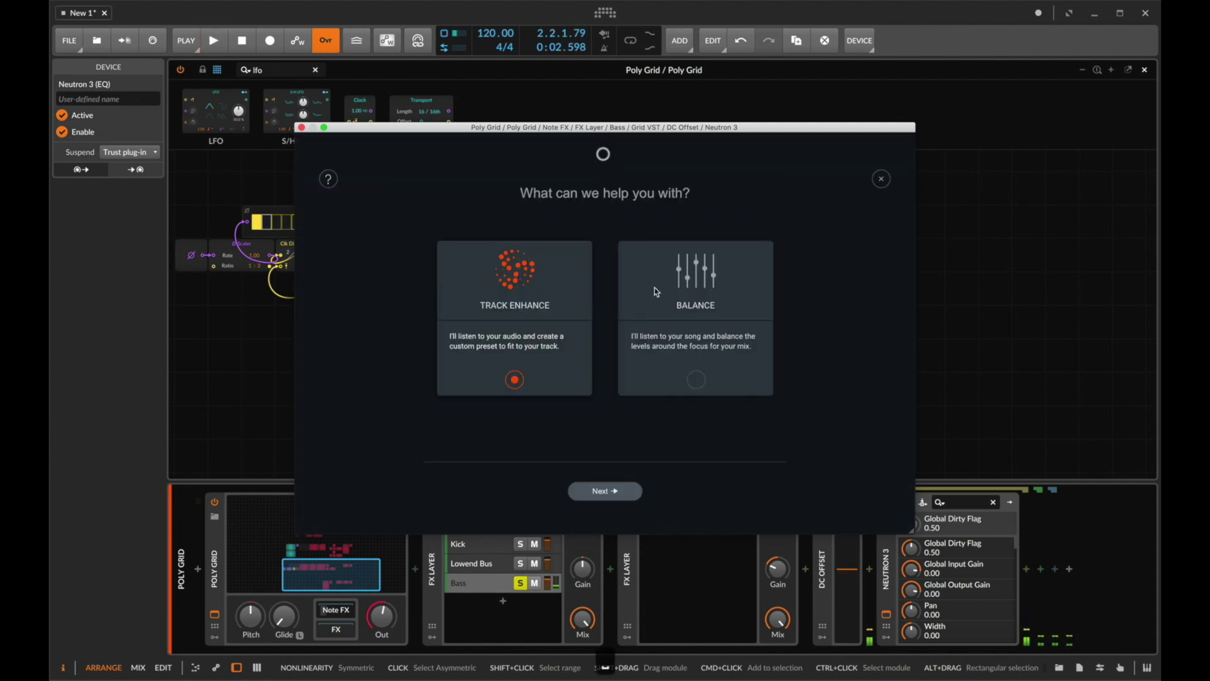
click(595, 489)
click(596, 269)
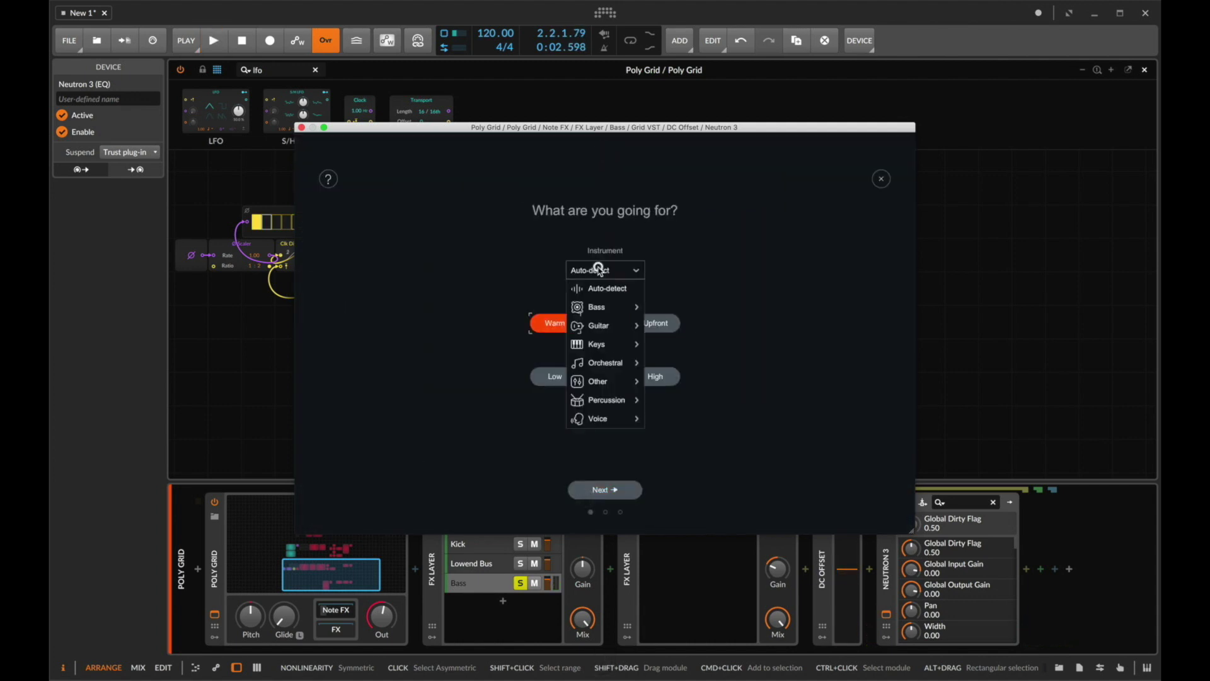
click(701, 308)
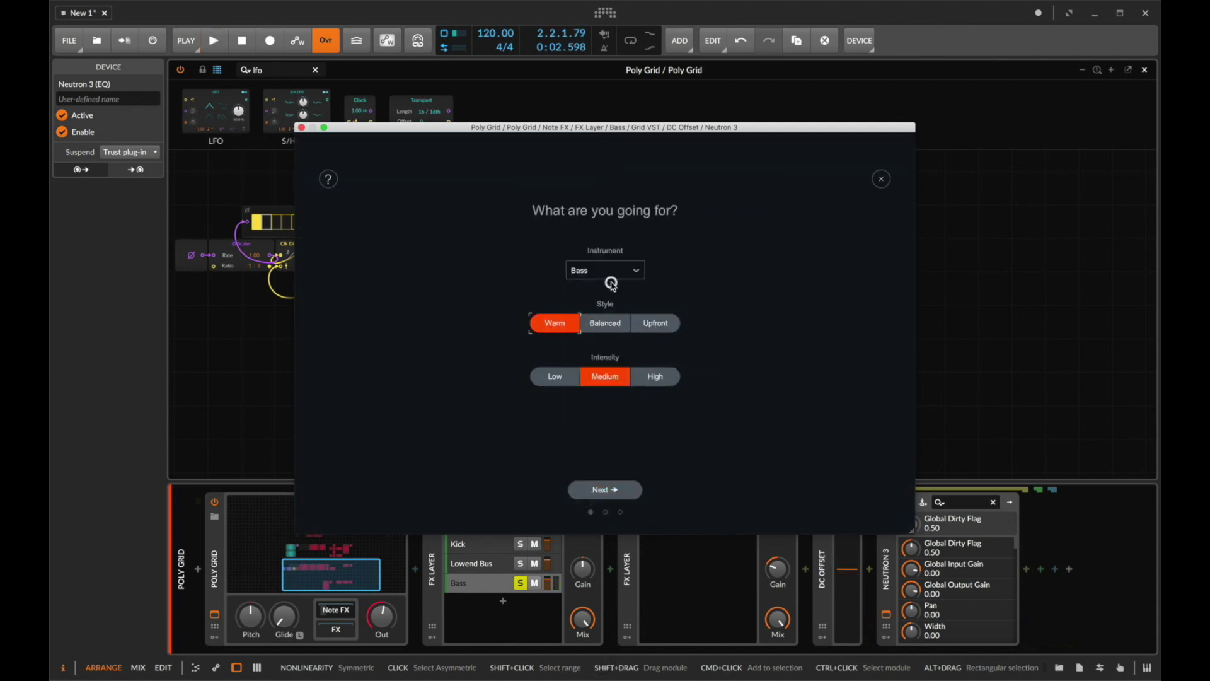
click(611, 485)
key(space)
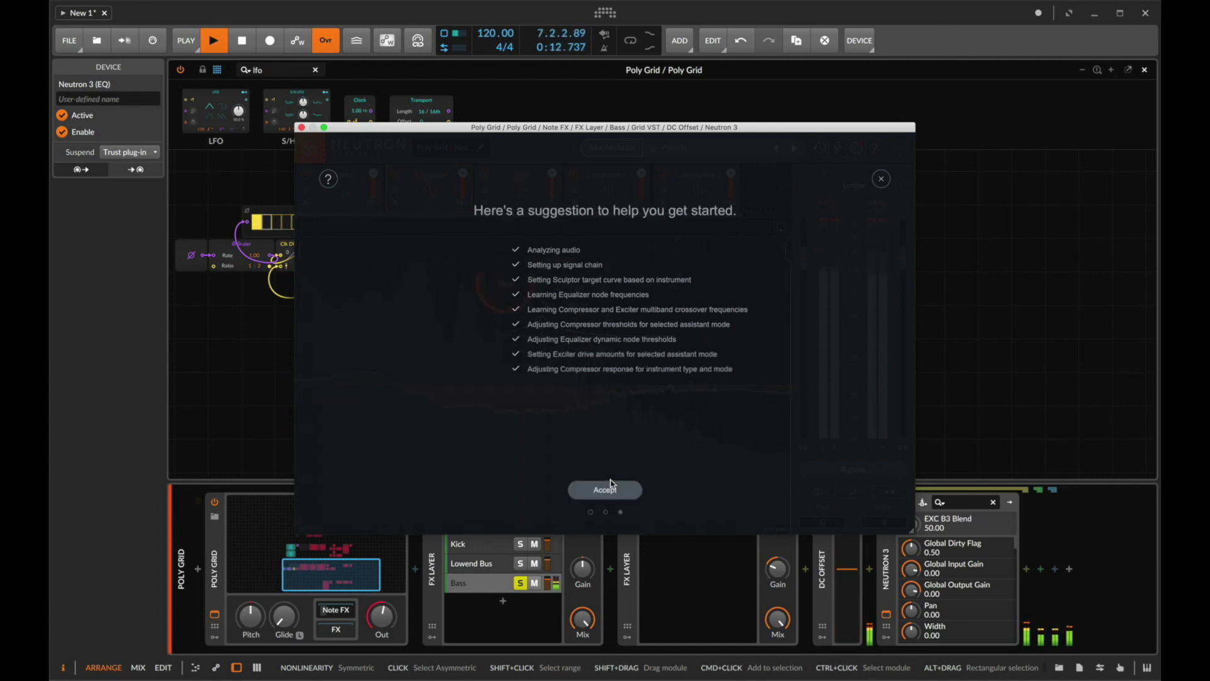
click(606, 492)
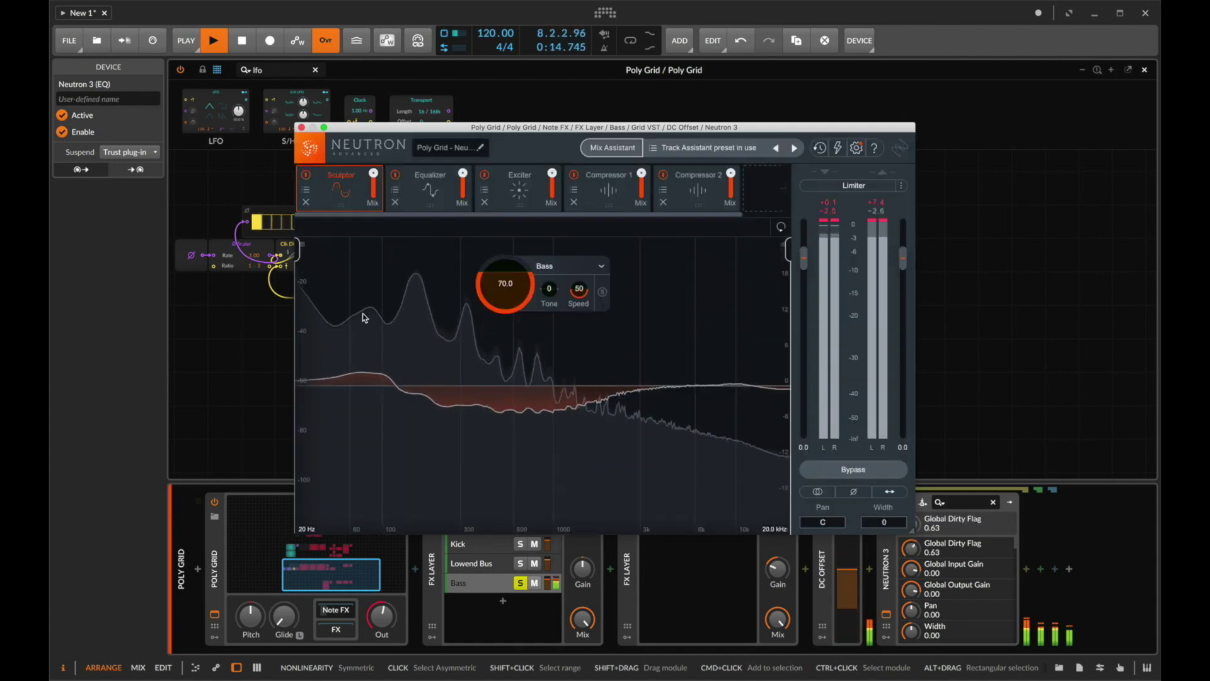
Step: Replace Neutron 3 with Gullfoss at Tame 57%, then unsolo the Bass layer
key(Delete)
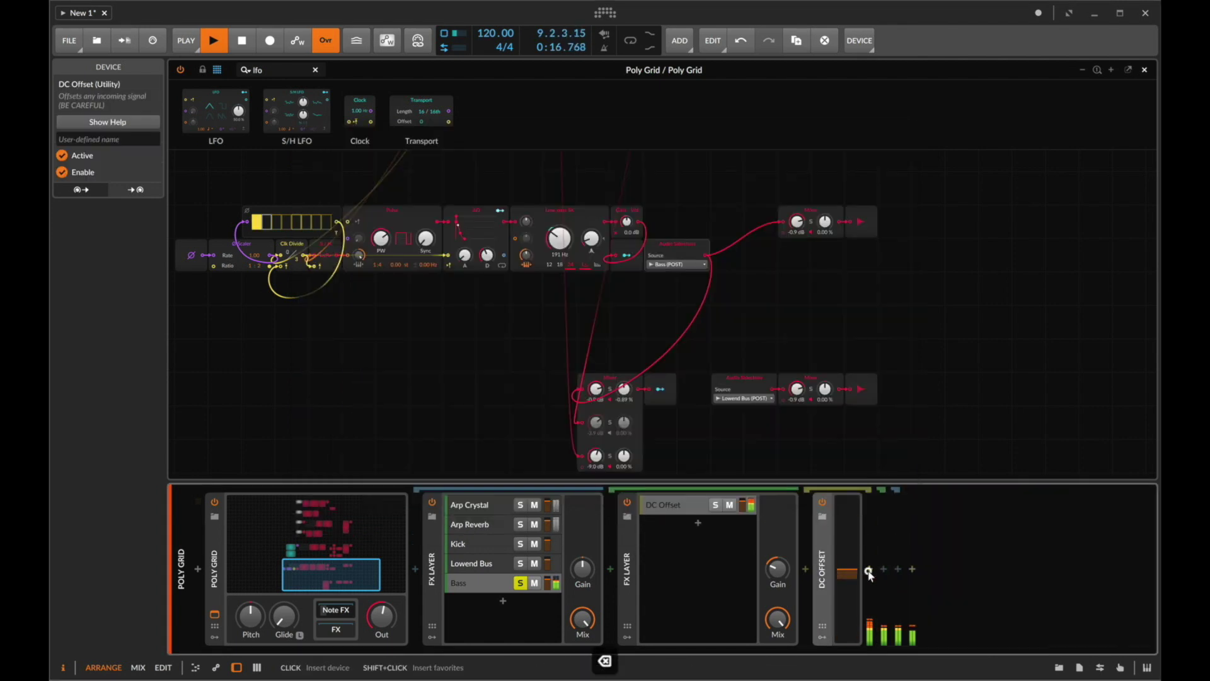
click(870, 568)
text(gull)
key(Return)
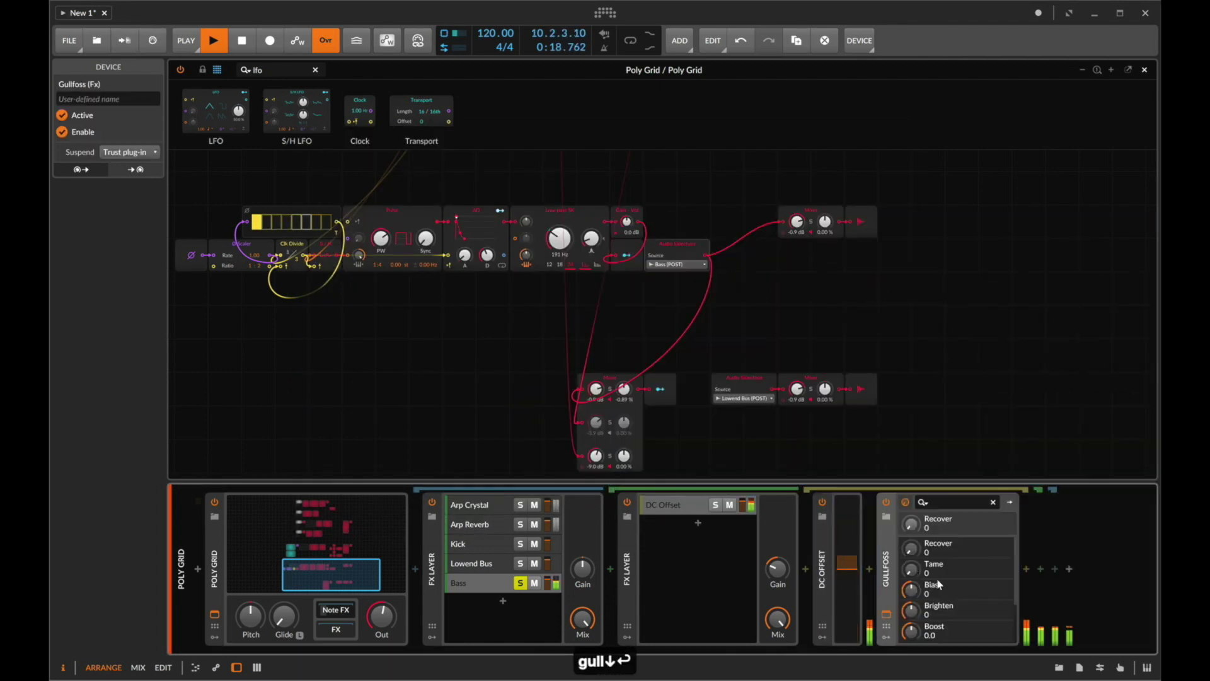
drag(565, 202, 566, 205)
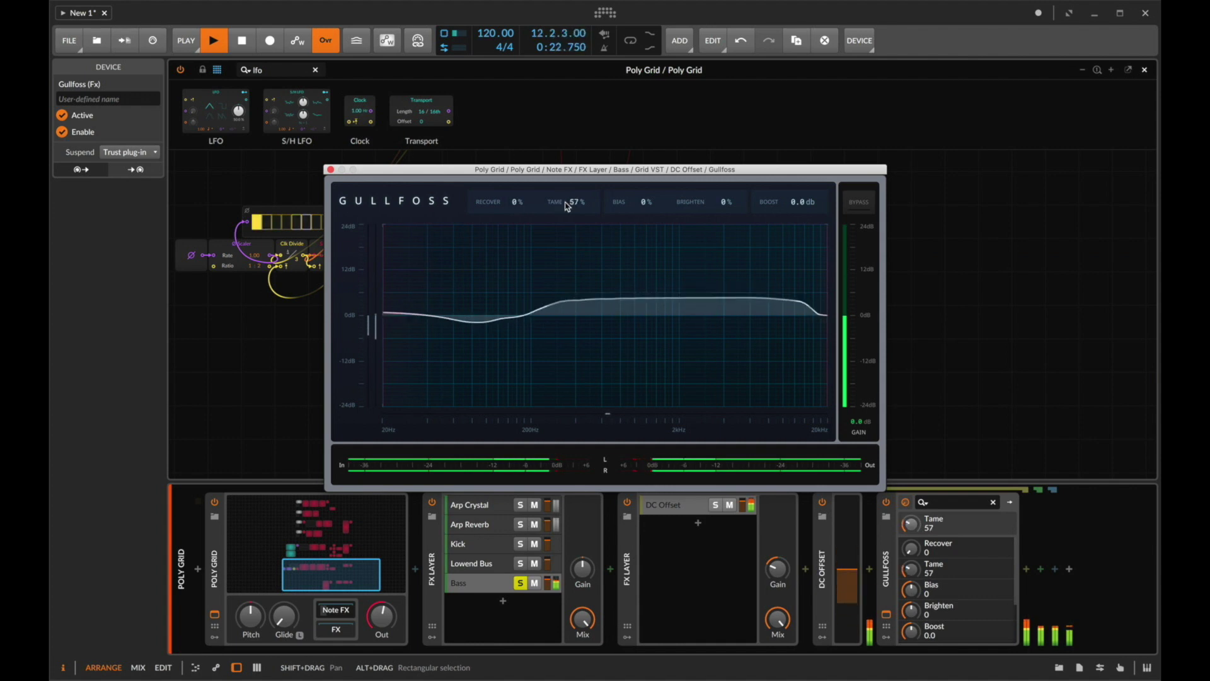
click(330, 169)
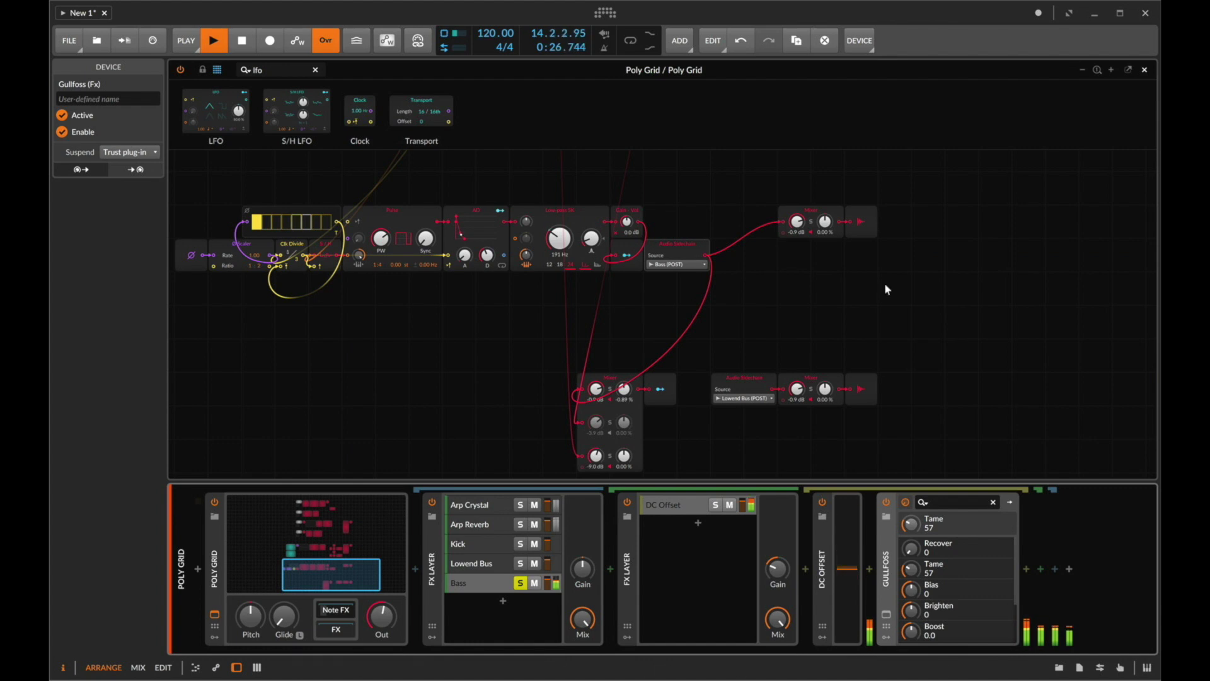
click(519, 584)
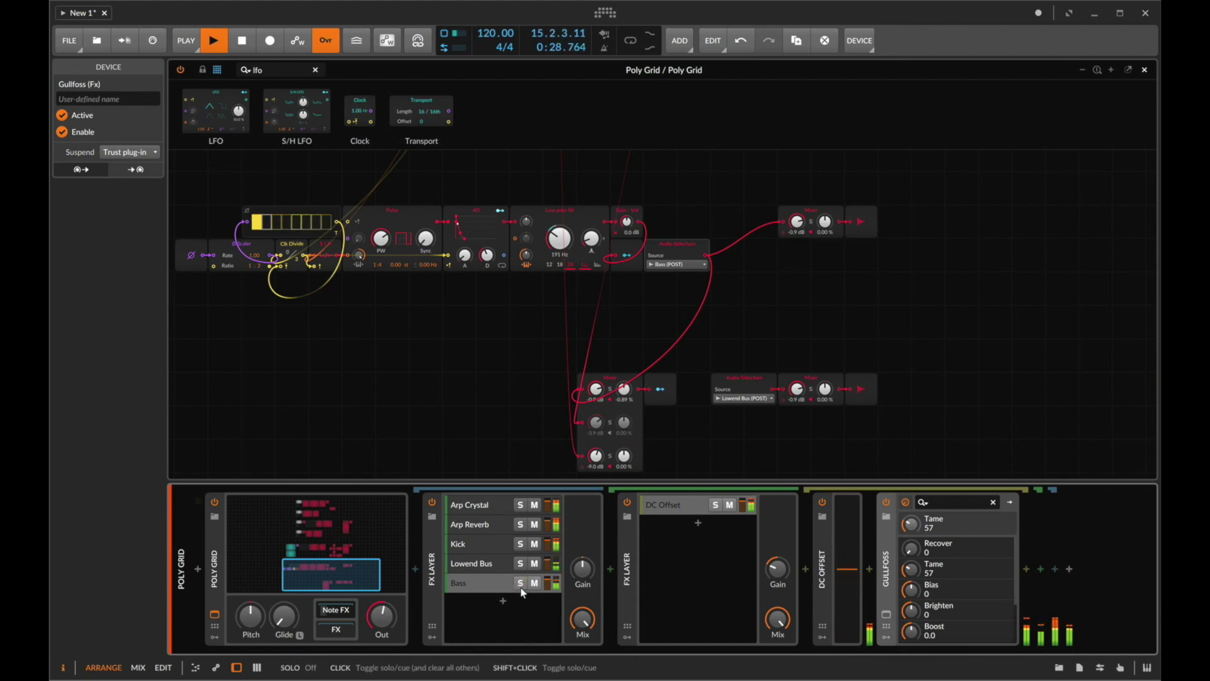
scroll(703, 360, up, 5)
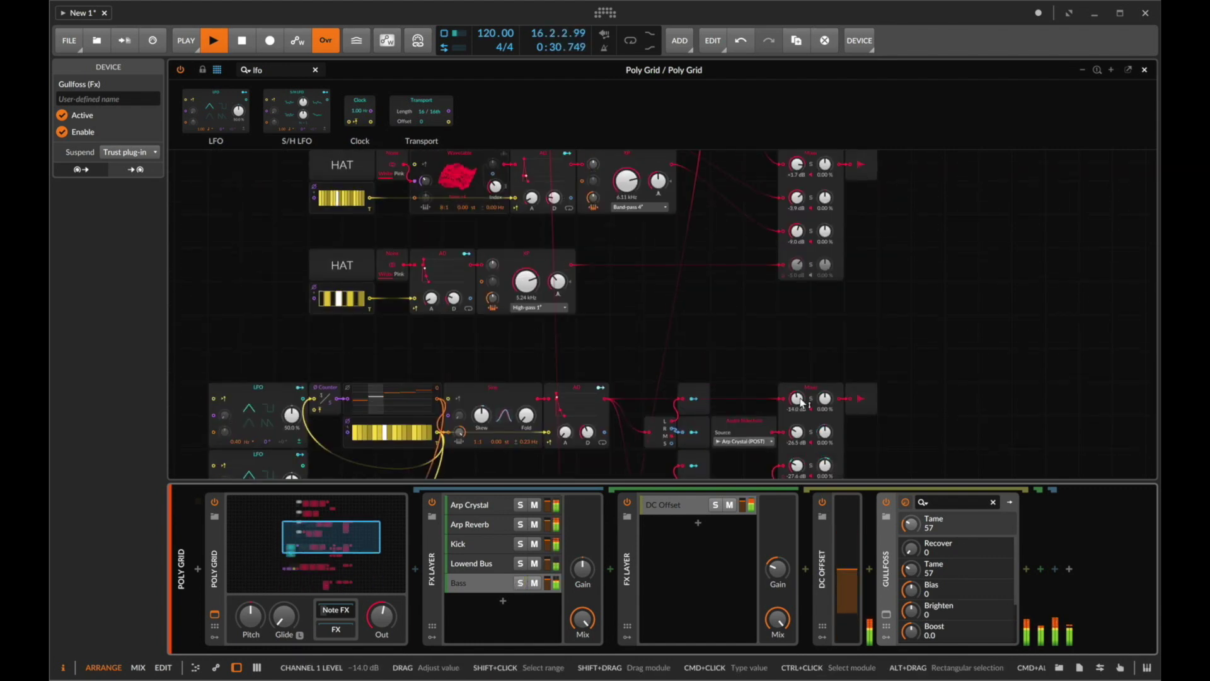
scroll(801, 401, down, 5)
Step: Delete the Gullfoss device that follows DC Offset
key(BackSpace)
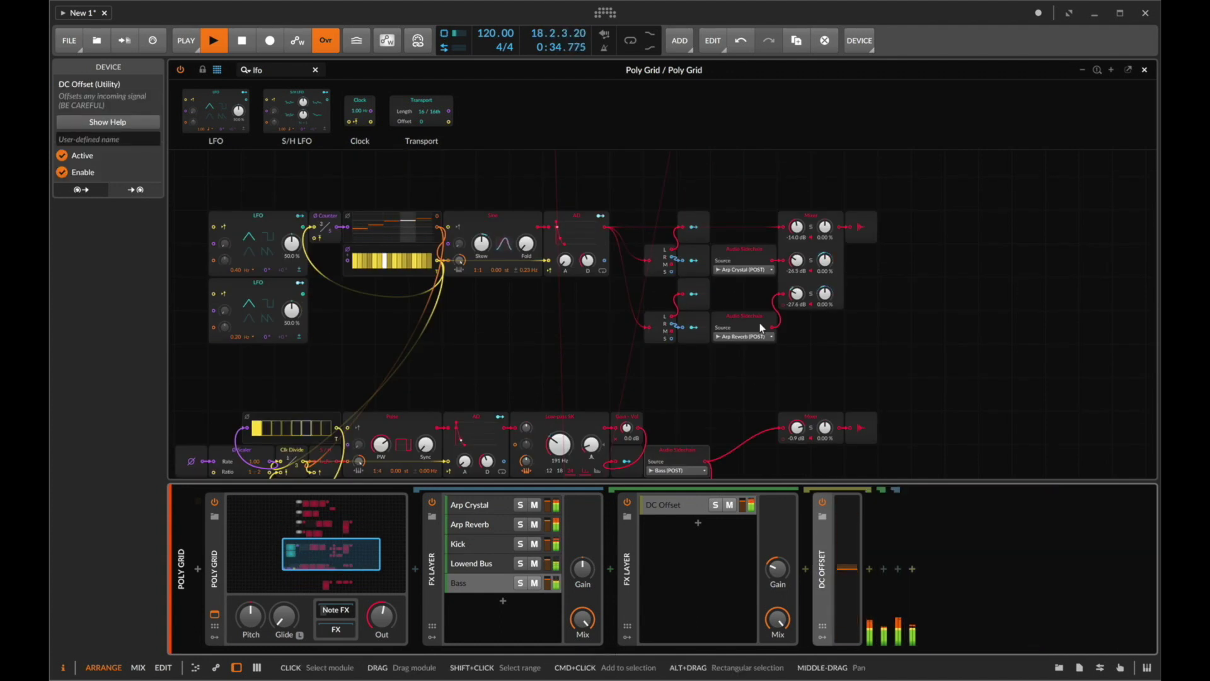
scroll(896, 298, down, 3)
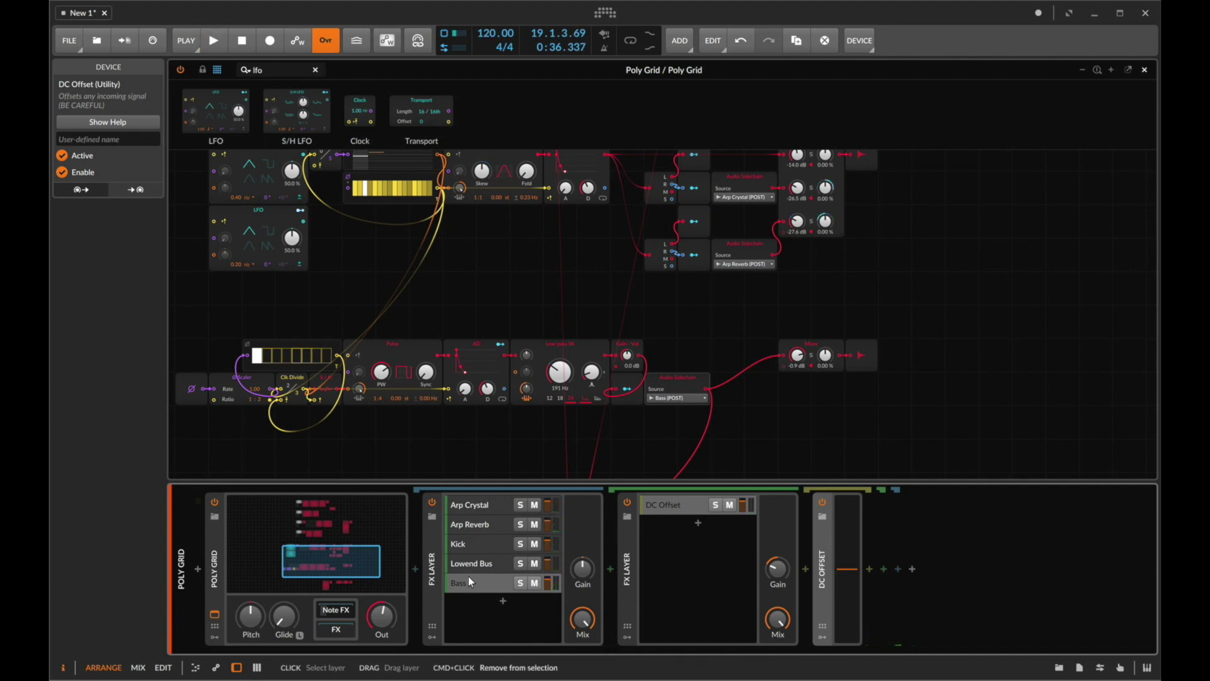
Step: Deactivate the old Poly Grid track and add a new instrument track with Poly Grid
click(1144, 70)
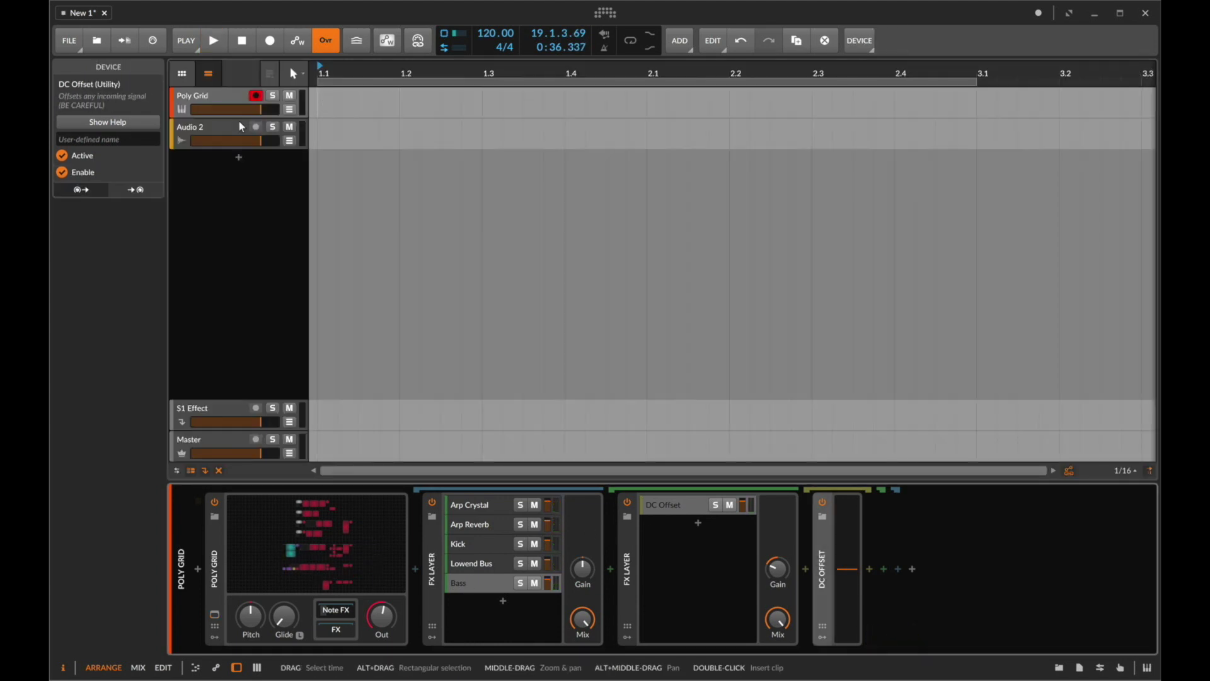
click(196, 96)
key(0)
click(240, 163)
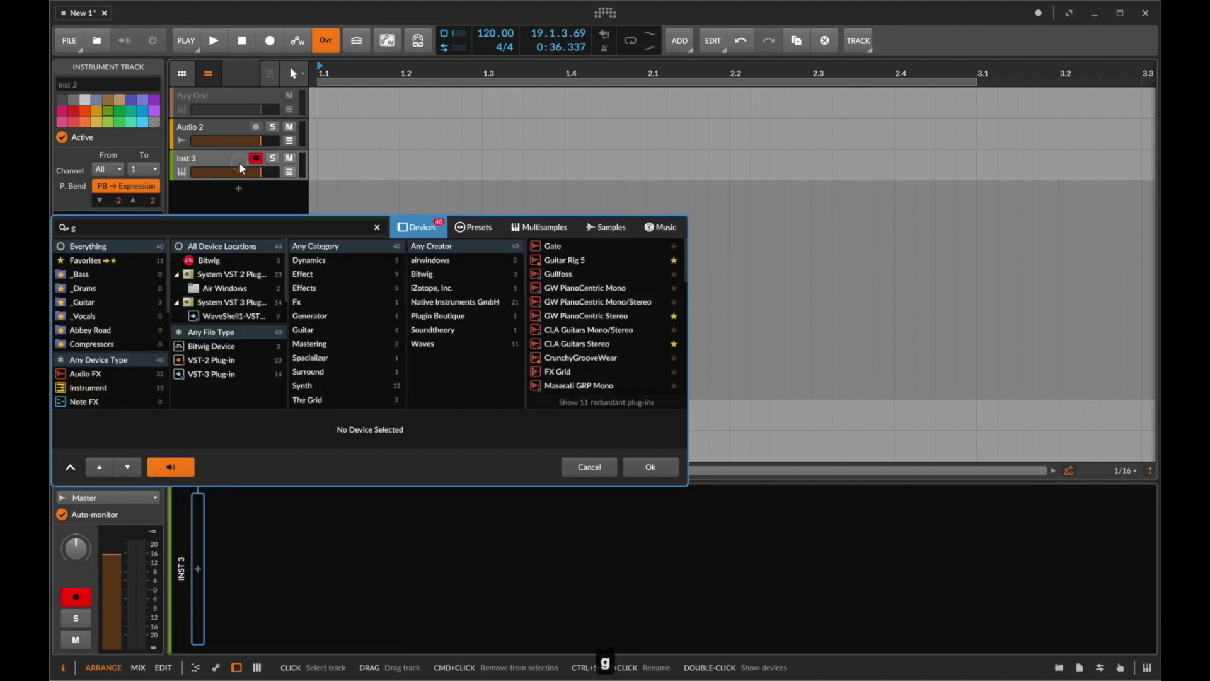
text(gr)
key(Down)
key(Down)
key(Down)
key(Down)
key(Return)
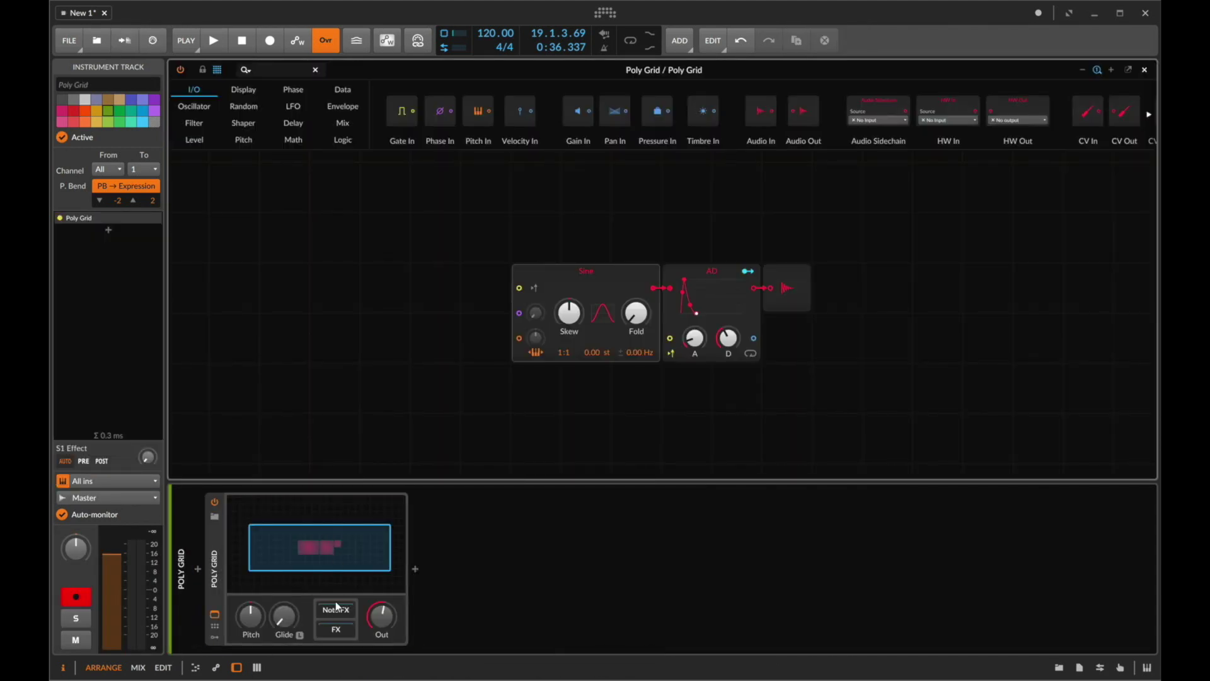
Step: Search presets across all device types for a device to follow Poly Grid
click(422, 567)
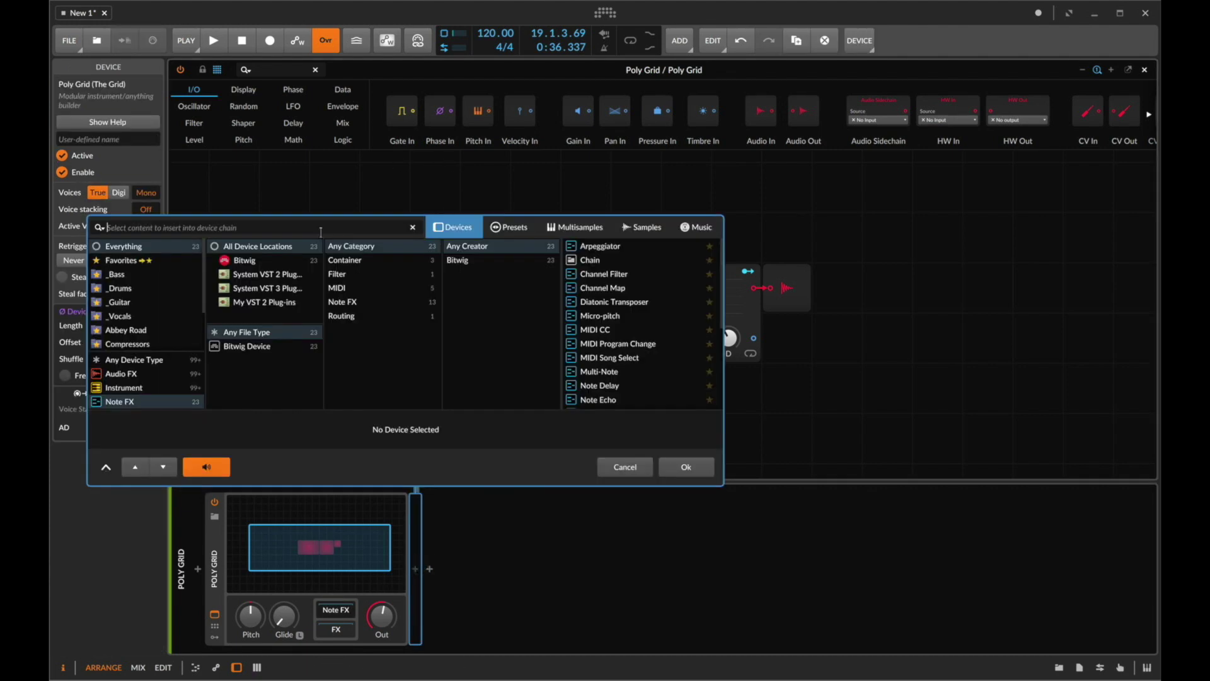
text(gri)
click(518, 227)
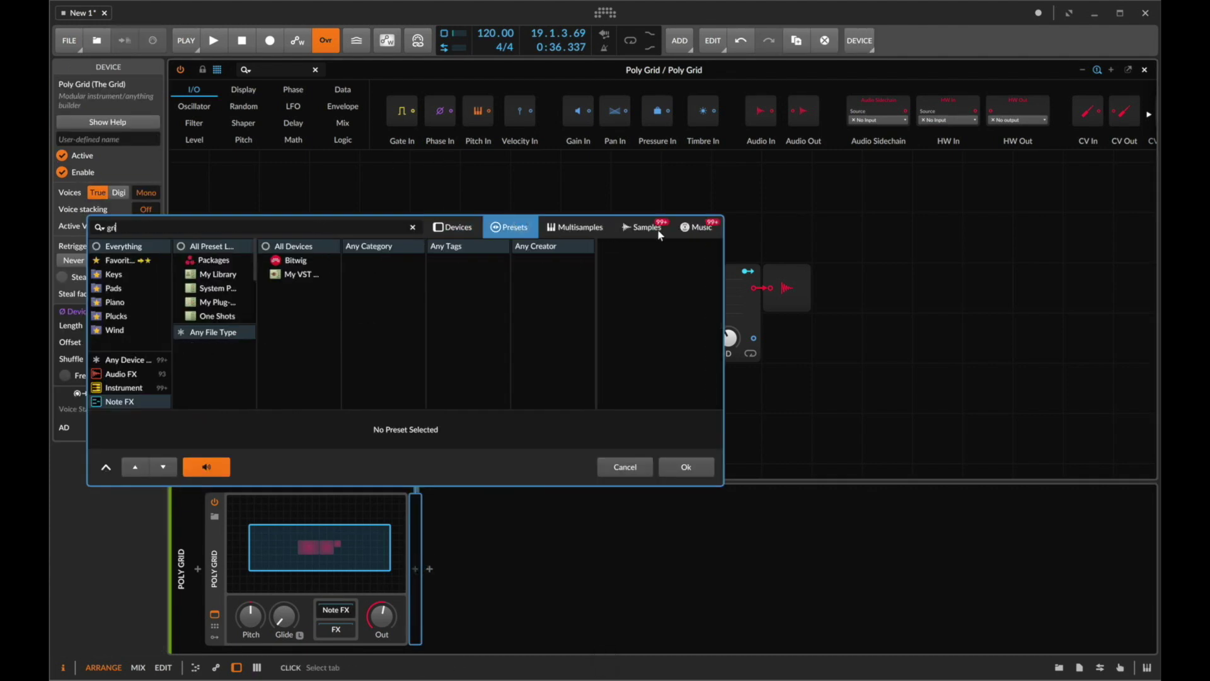
click(119, 360)
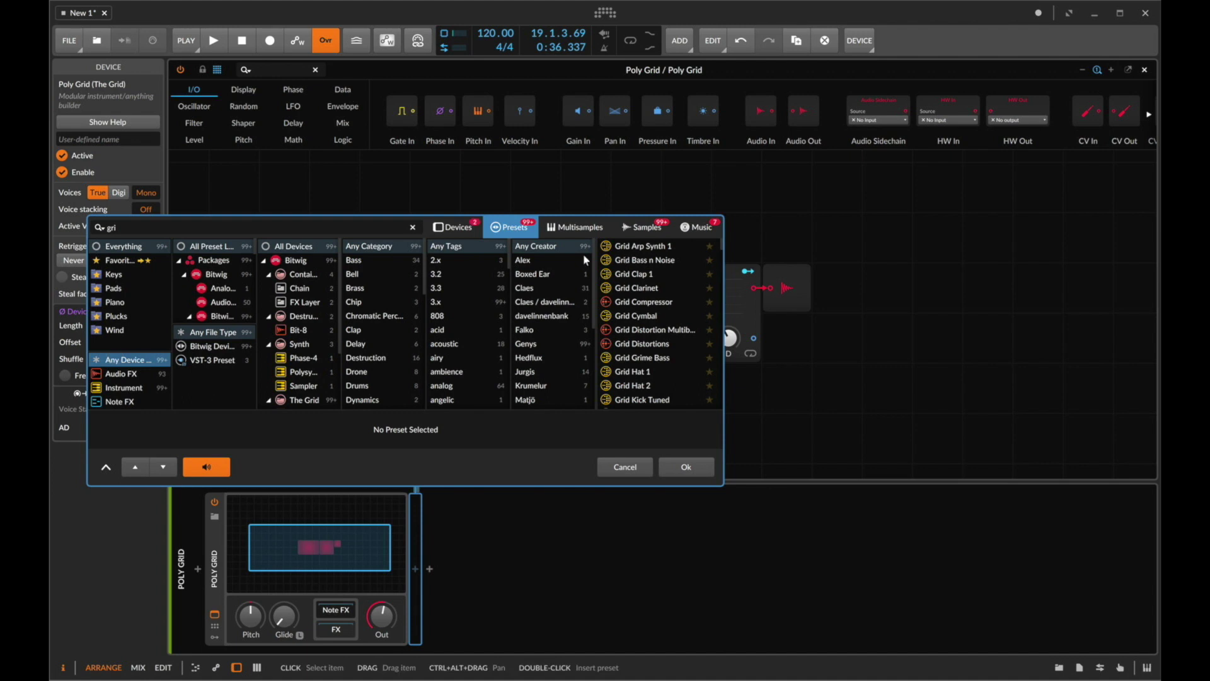
text(d st)
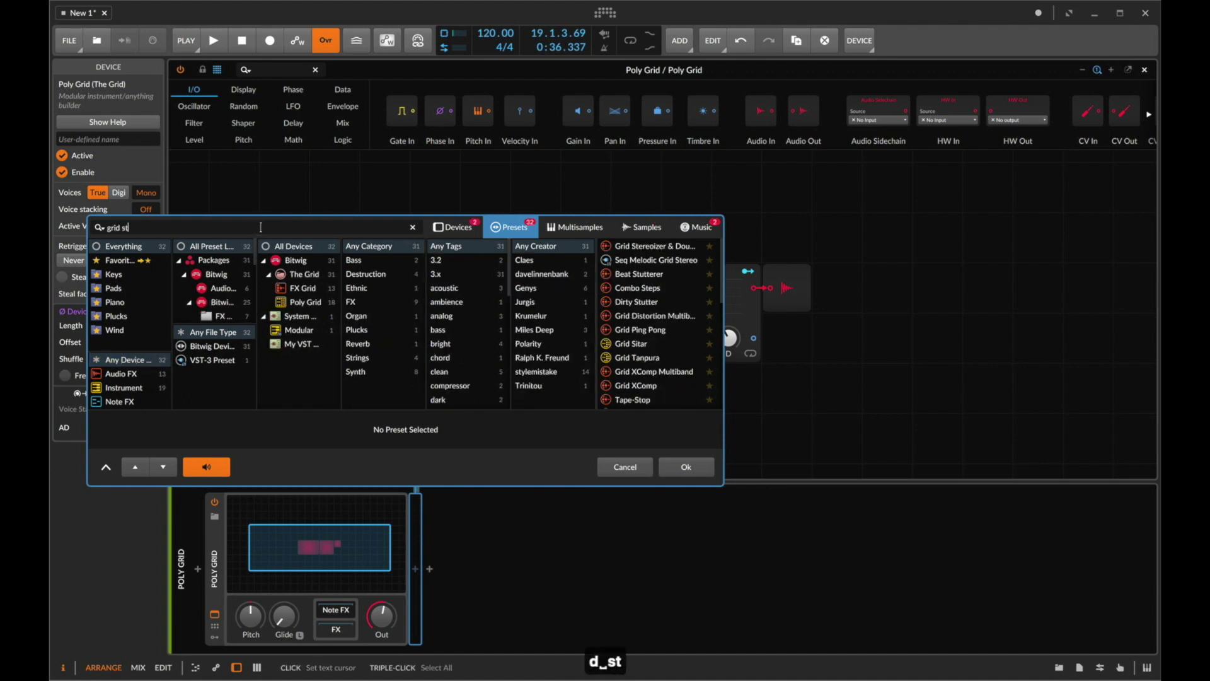
key(BackSpace)
key(BackSpace)
text(vst)
Step: Insert the chosen preset and add a Stereo Split plus two Modulator Out modules
key(Down)
key(Return)
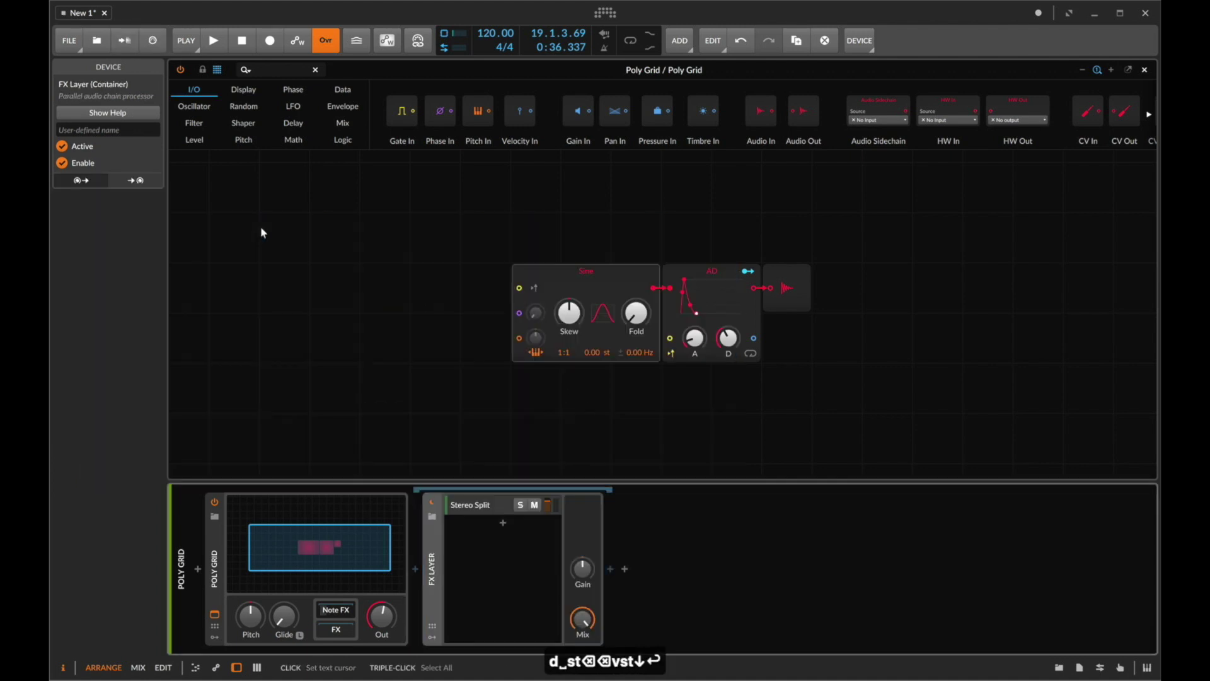
drag(595, 271, 596, 271)
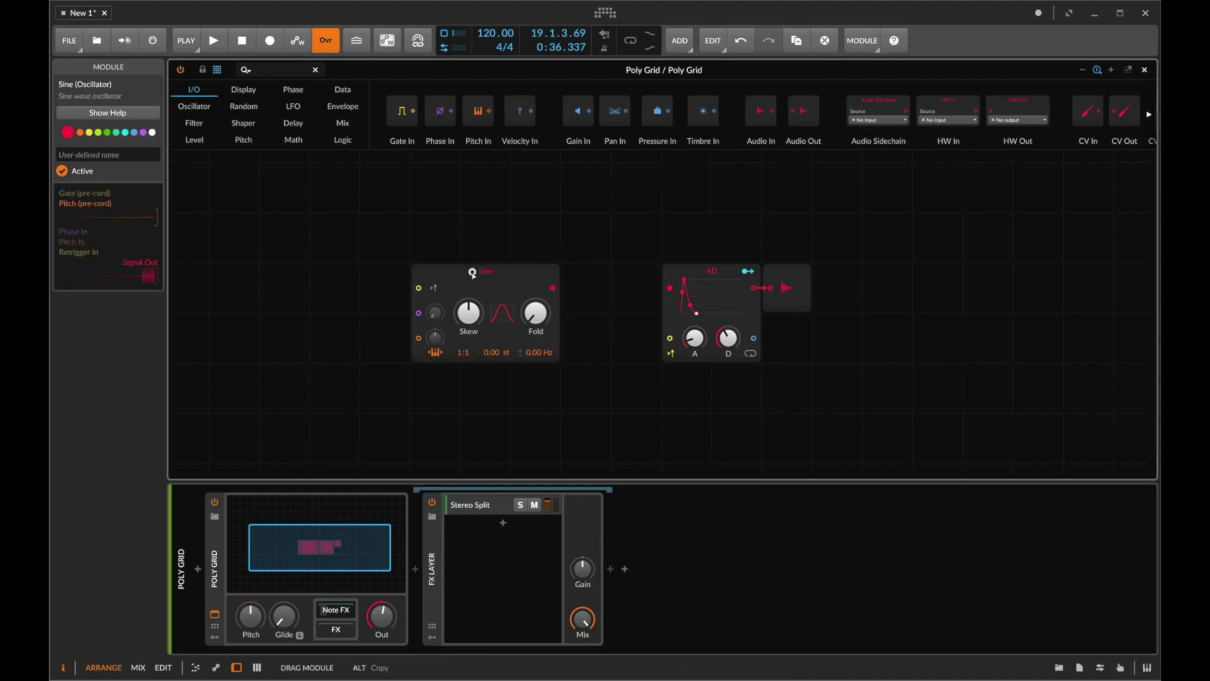
text(ster)
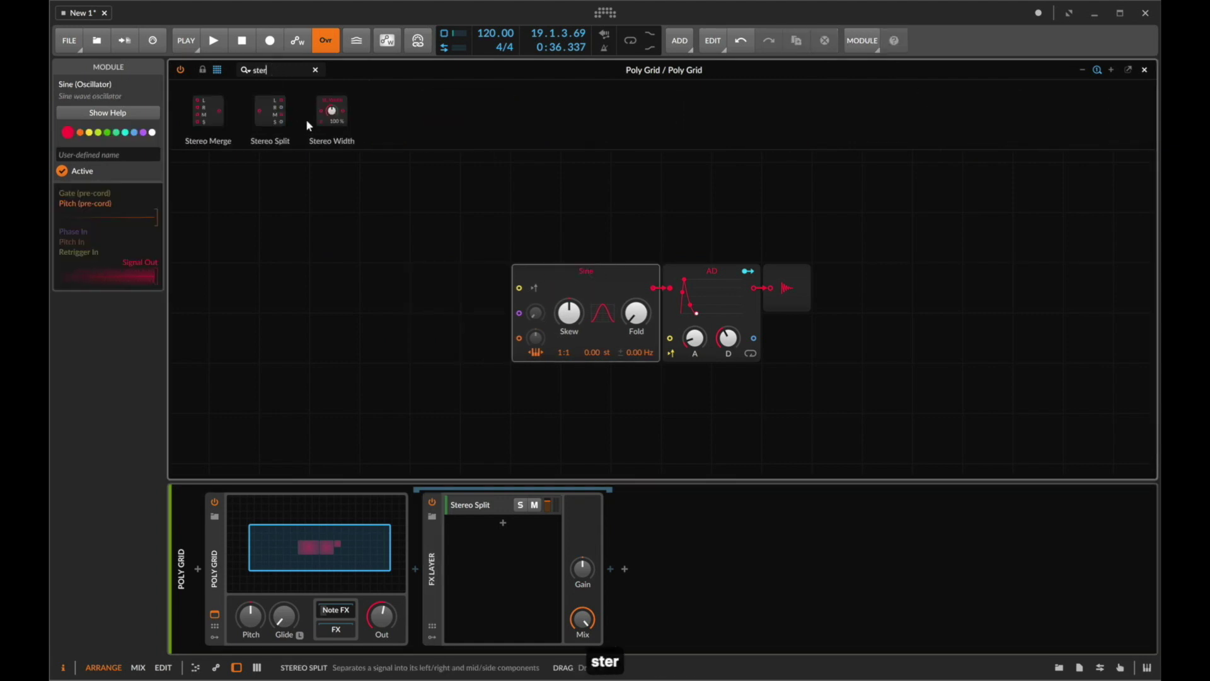
drag(269, 117, 735, 437)
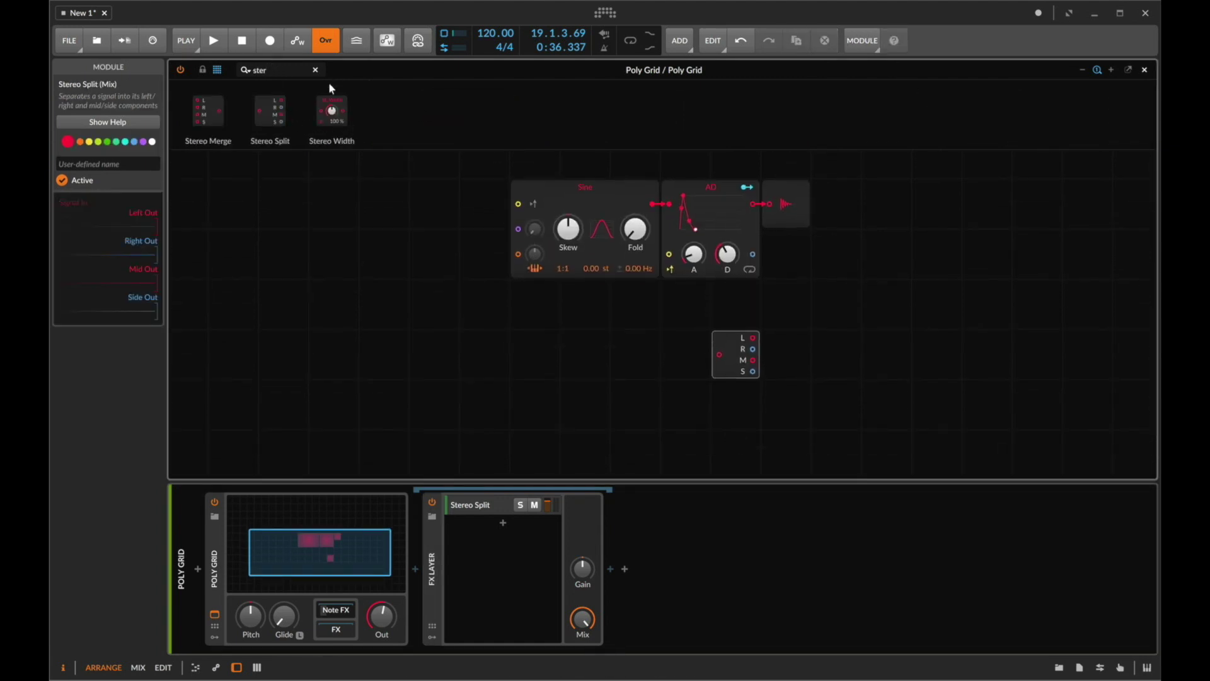
text(s)
key(BackSpace)
text(mod)
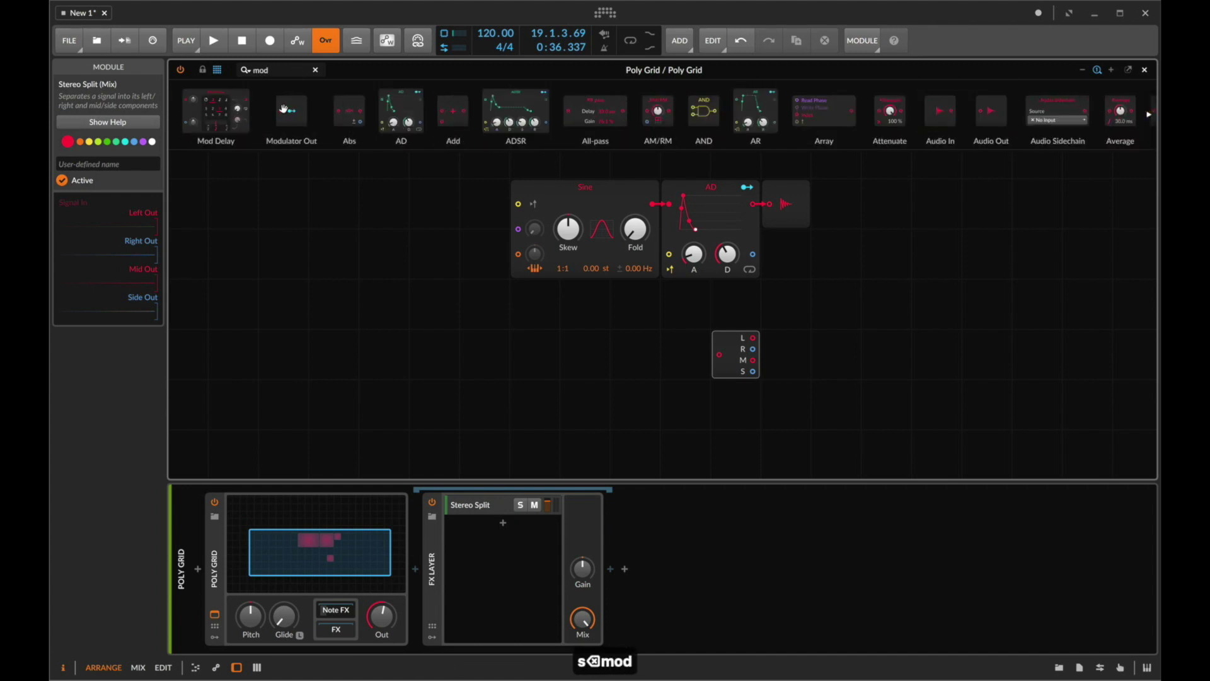
drag(294, 113, 786, 301)
key(ctrl+d)
Step: Cable Stereo Split R to the second Modulator Out and map both to DC Offset at +2.00
mouse_move(753, 338)
mouse_down()
mouse_move(765, 313)
mouse_move(769, 355)
mouse_up()
drag(712, 385, 819, 279)
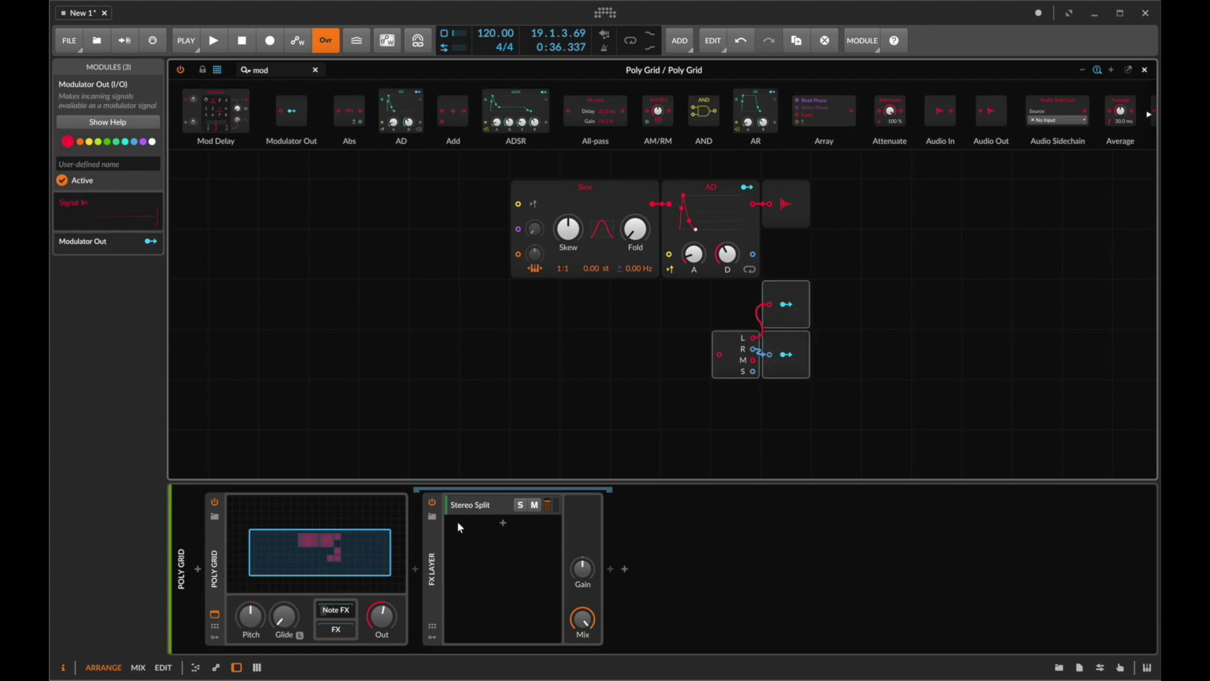
click(786, 303)
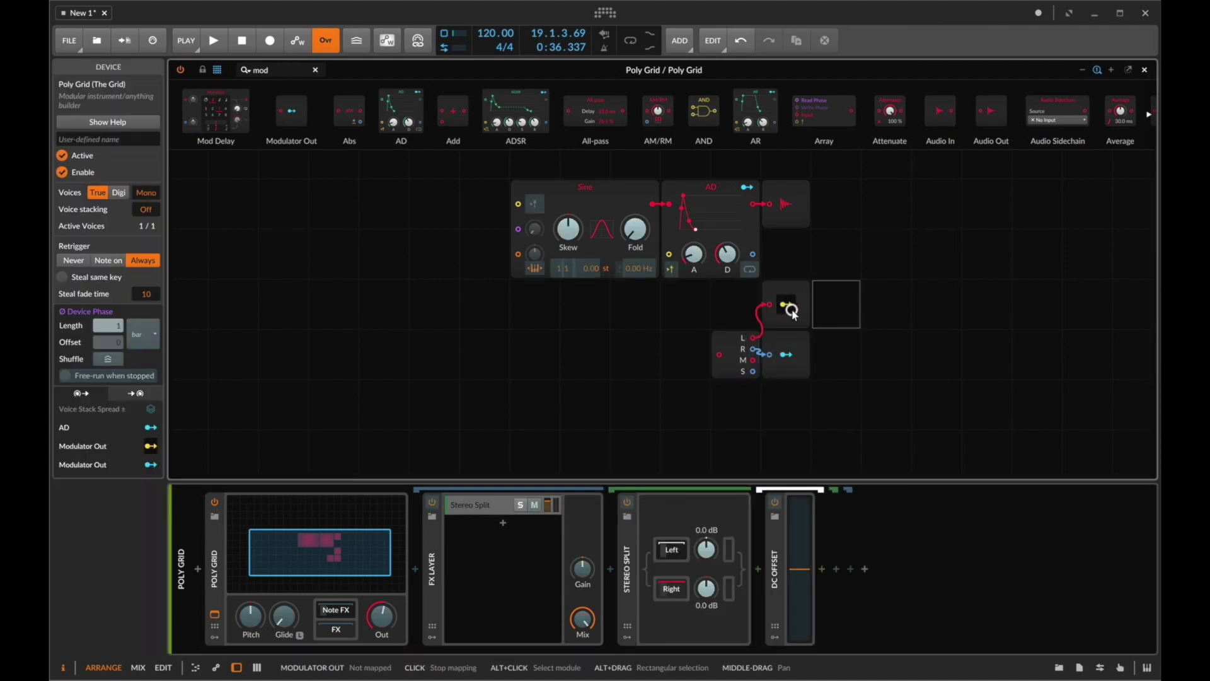
drag(810, 520, 796, 538)
click(786, 354)
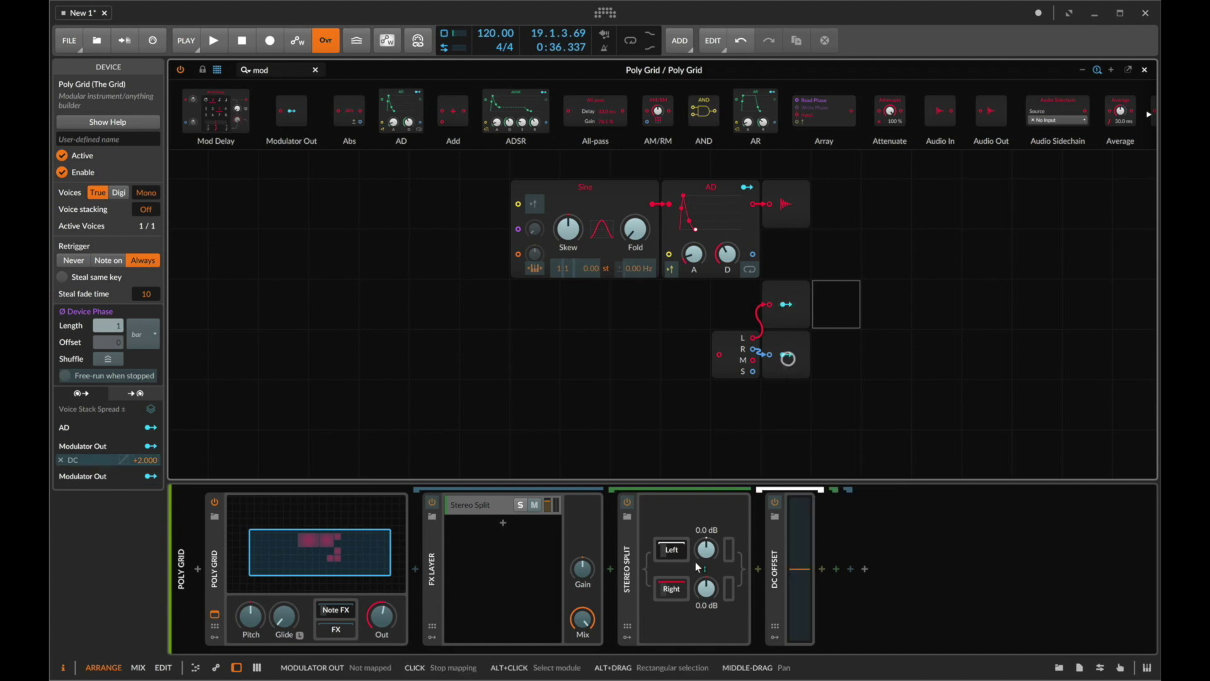
drag(792, 587, 793, 563)
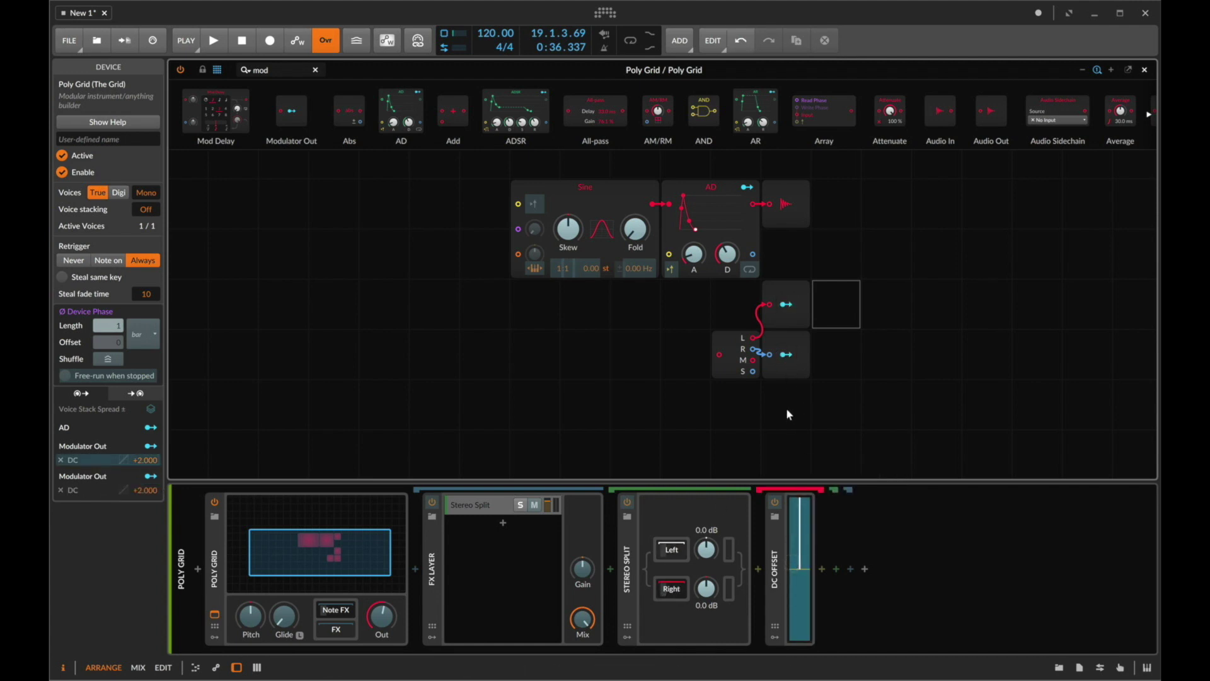
click(786, 353)
Step: Move the Stereo Split and both Modulator Out modules lower on the canvas
drag(861, 282, 684, 379)
drag(741, 336, 725, 438)
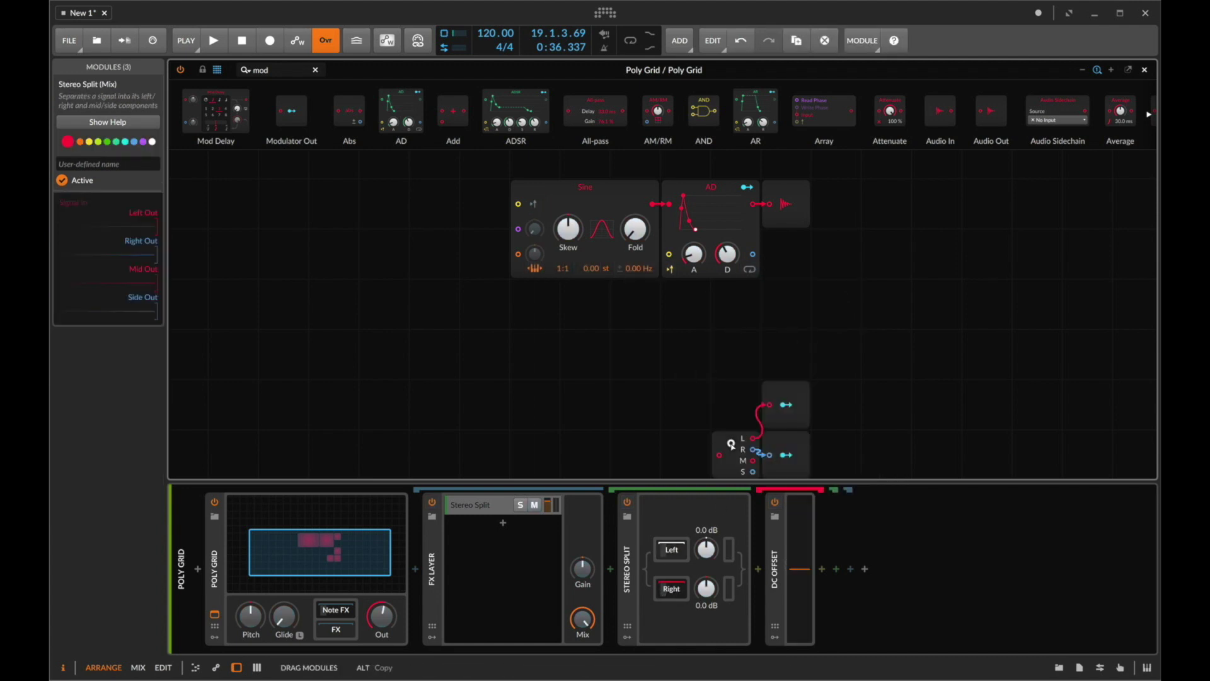
click(891, 388)
scroll(892, 387, down, 2)
Step: Tidy the patch layout and save the Poly Grid as the default preset
double_click(432, 574)
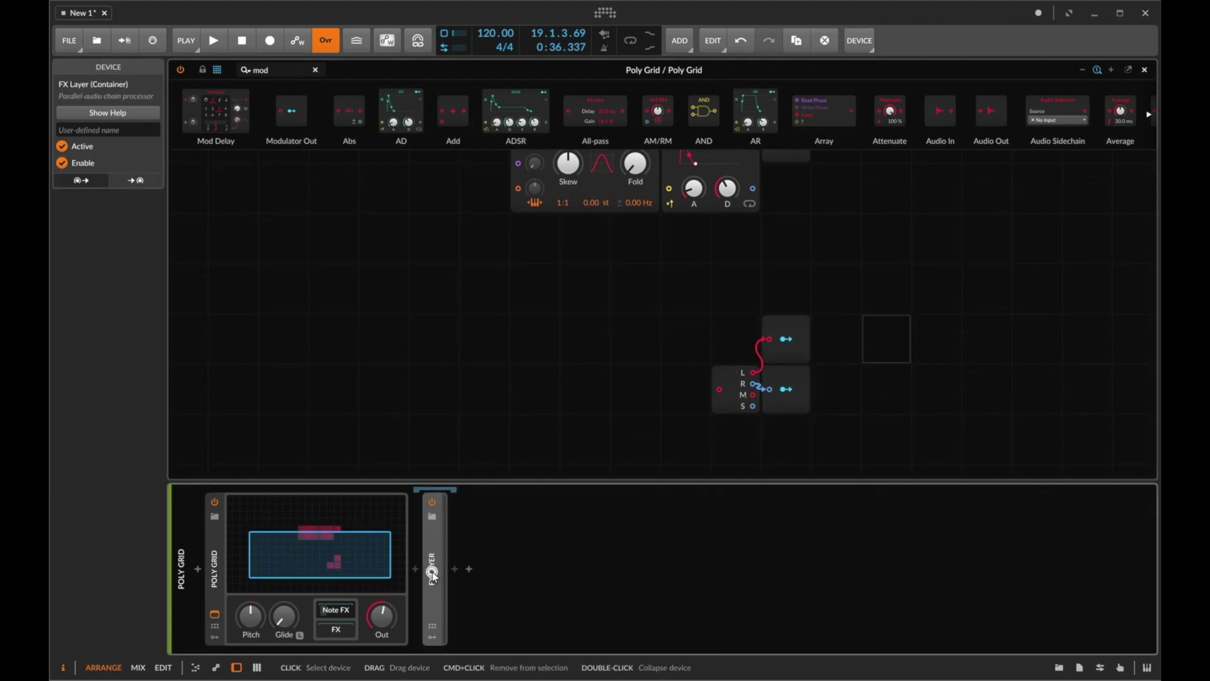
click(339, 606)
scroll(643, 369, up, 1)
mouse_move(676, 330)
mouse_down()
mouse_move(771, 402)
mouse_move(800, 402)
mouse_move(749, 351)
mouse_up()
click(865, 340)
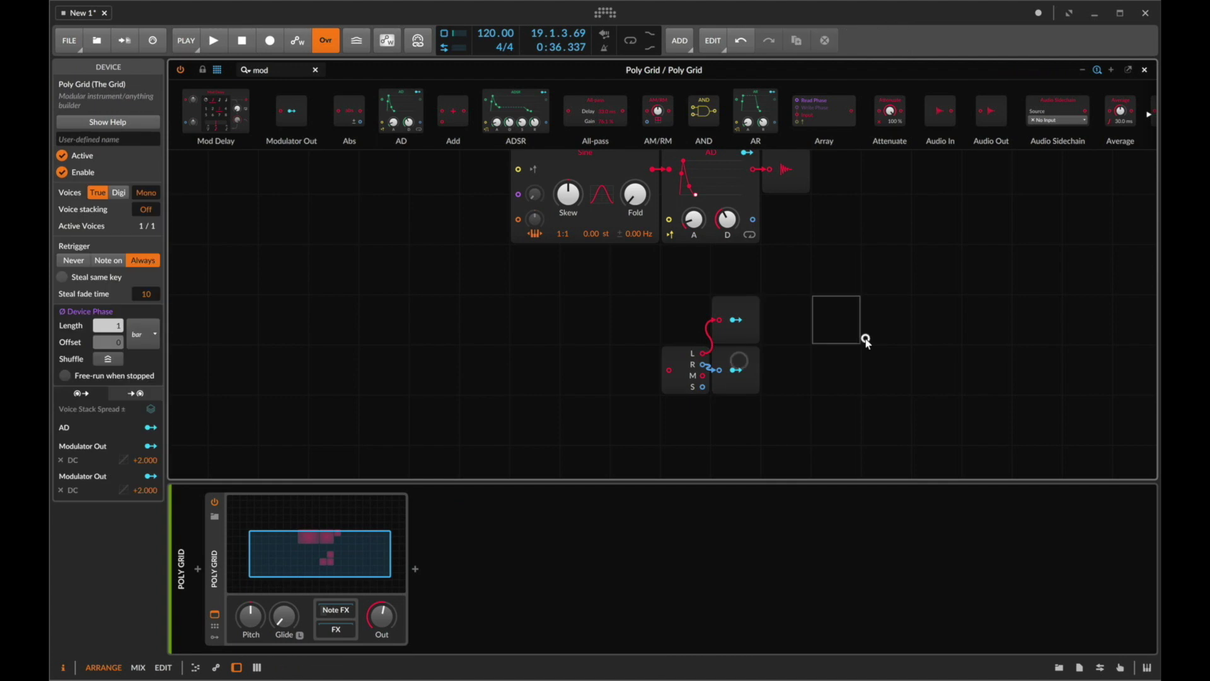
right_click(234, 555)
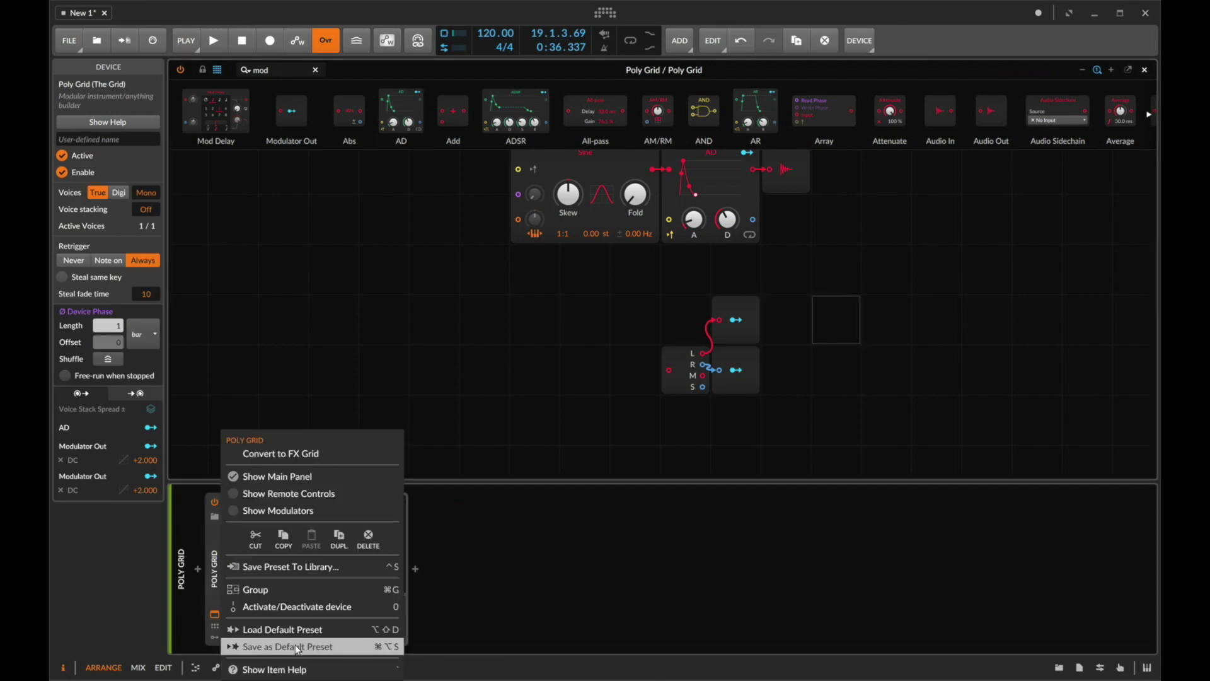
click(616, 527)
scroll(624, 379, up, 1)
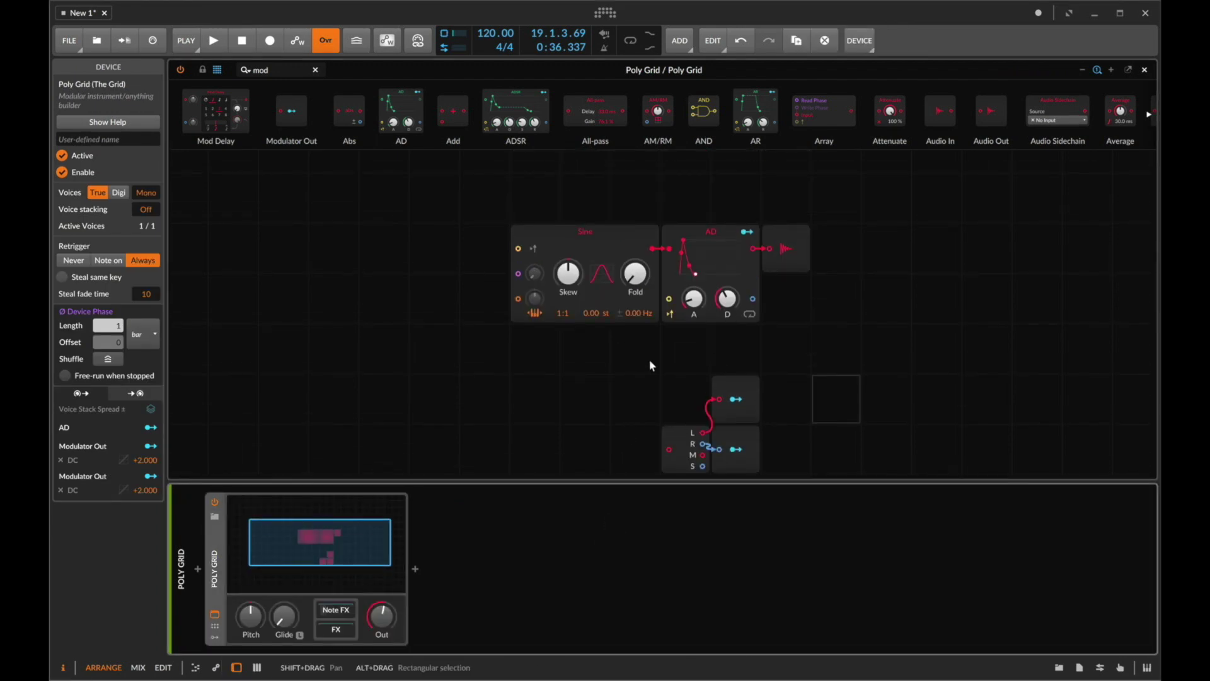
scroll(651, 366, down, 1)
Step: Expand the FX Layer chain and bring up the device browser after DC Offset
click(340, 612)
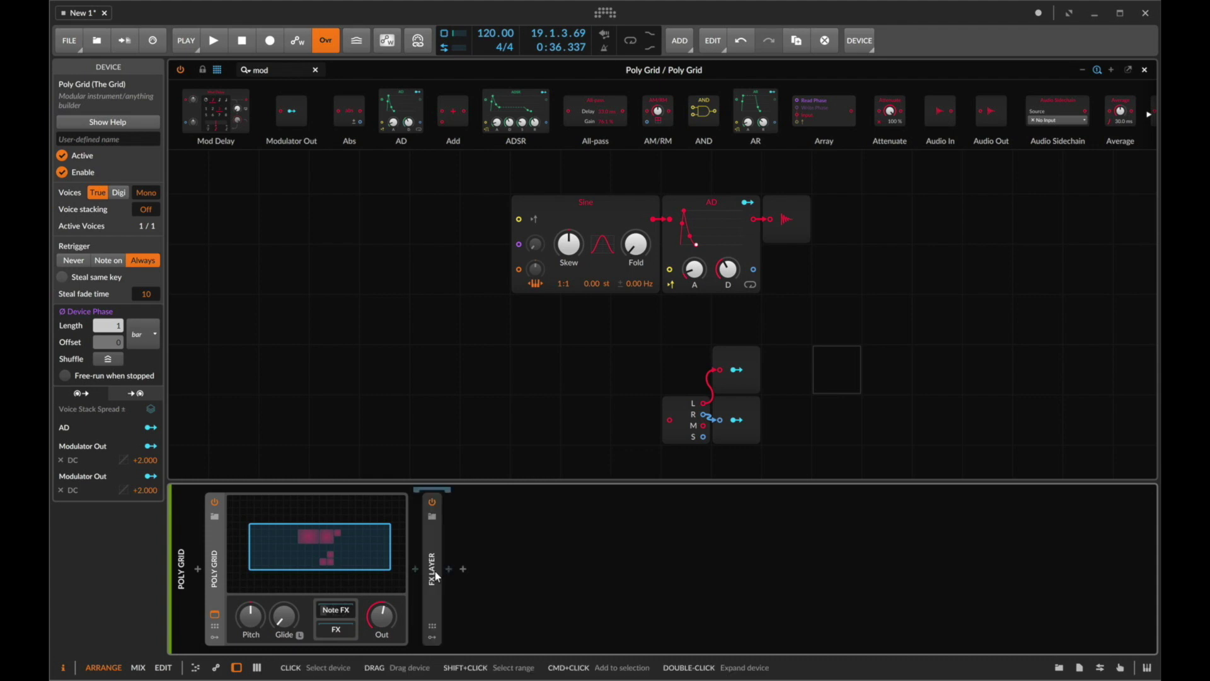
double_click(434, 571)
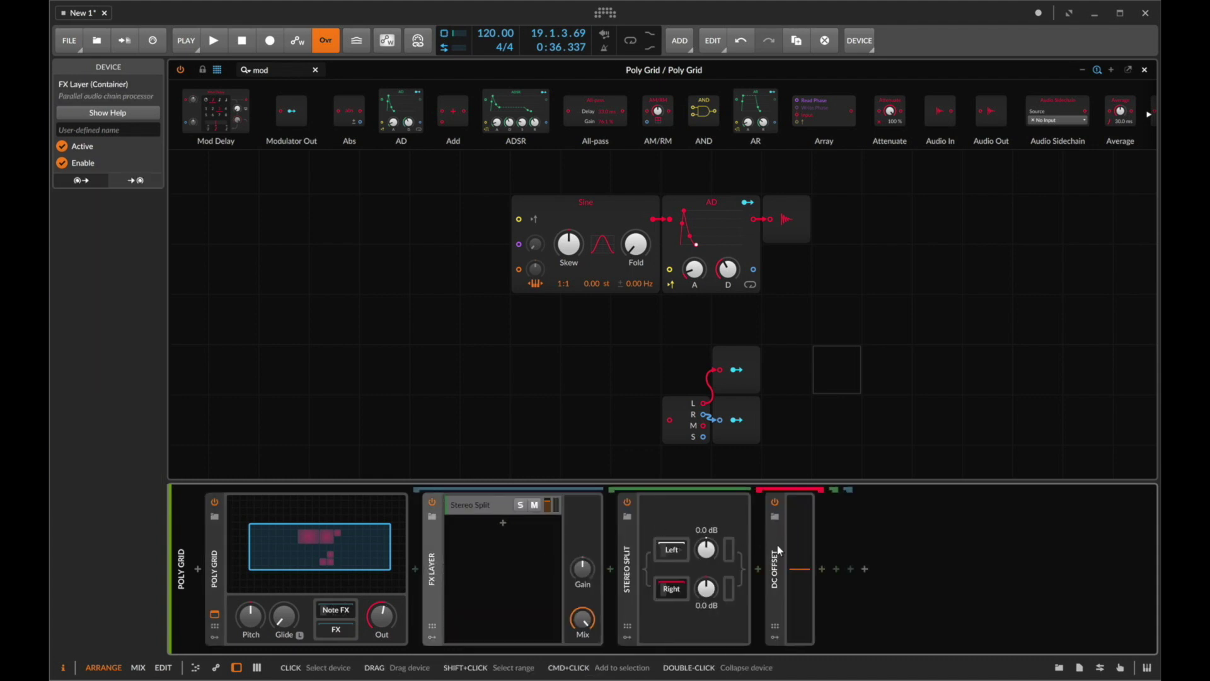
click(817, 568)
text(rev)
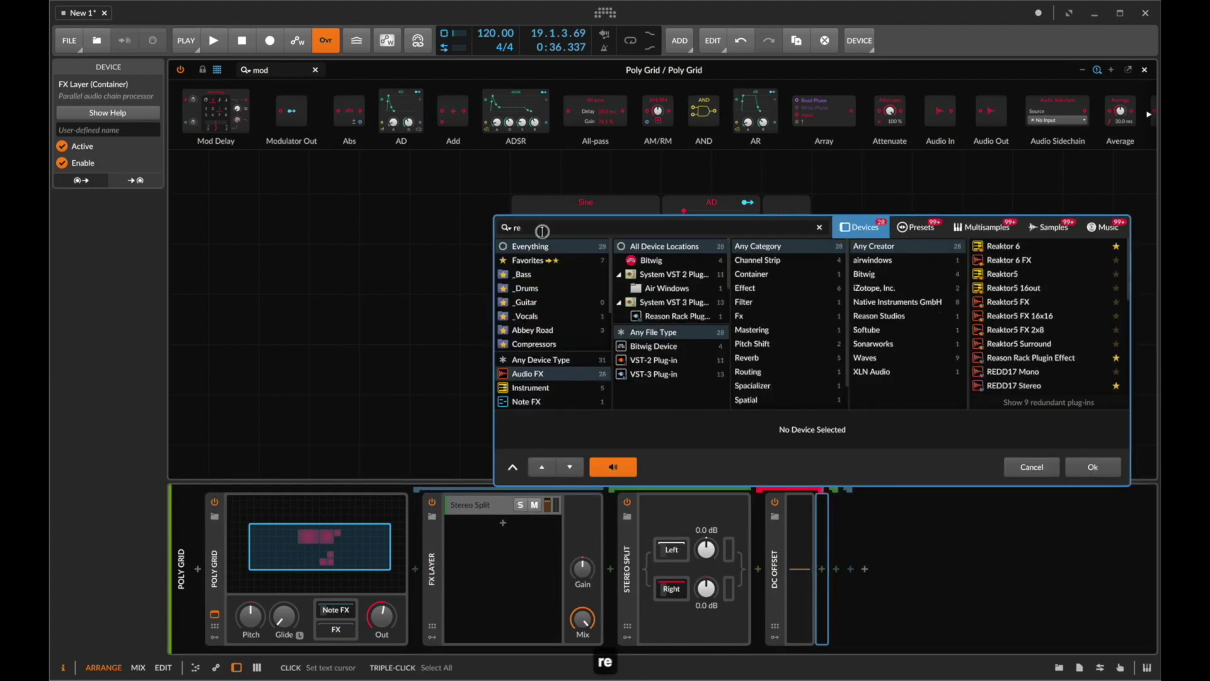
Step: Insert a Reverb after DC Offset and add an Audio Sidechain module to the grid
key(Down)
key(Return)
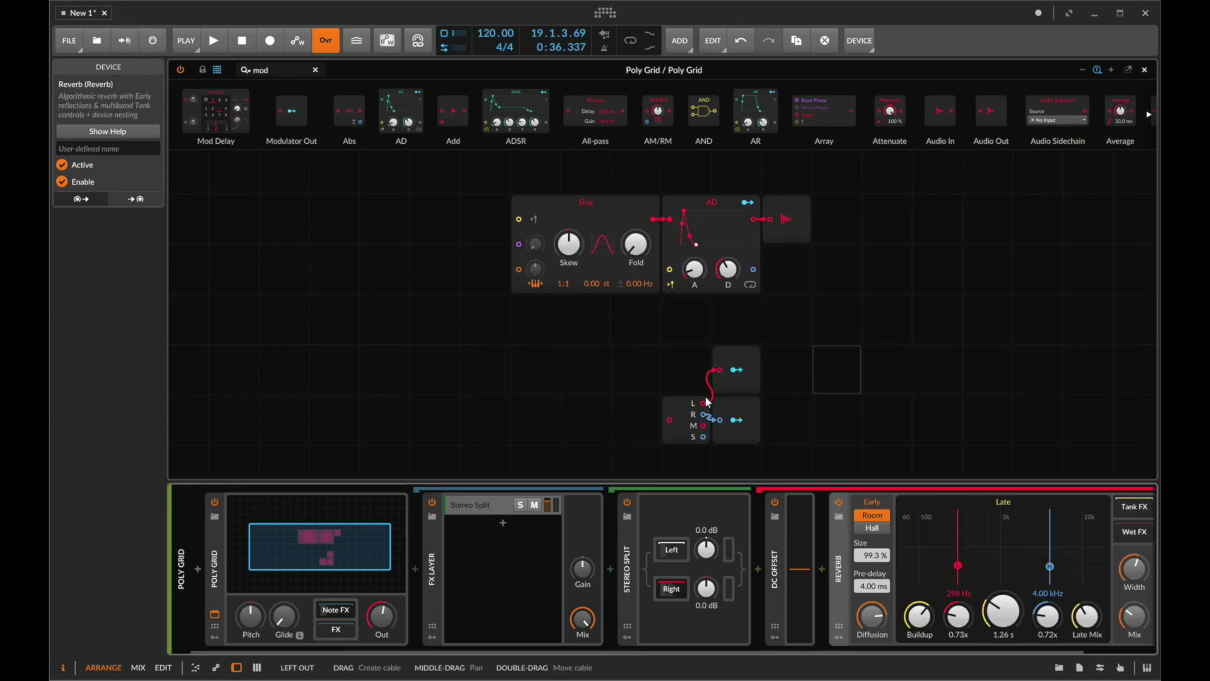
triple_click(282, 70)
text(aud)
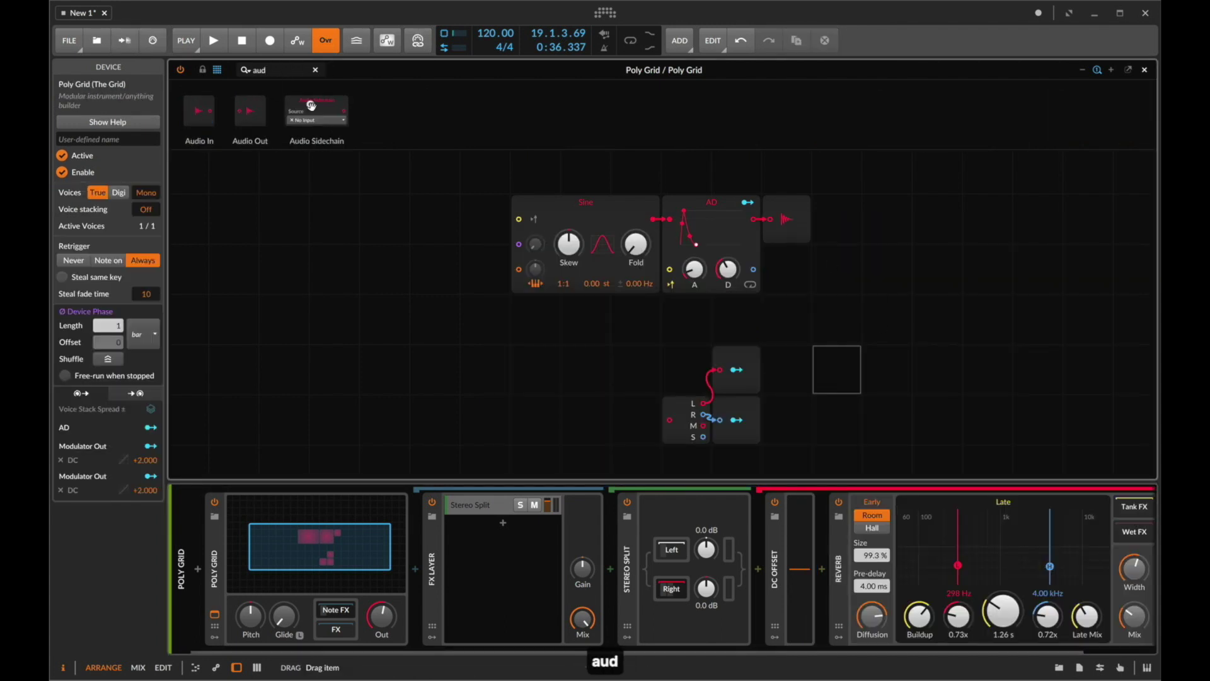
drag(744, 386, 776, 411)
Step: Set the sidechain source to Stereo Split (POST) and rename that layer FX 1
click(812, 433)
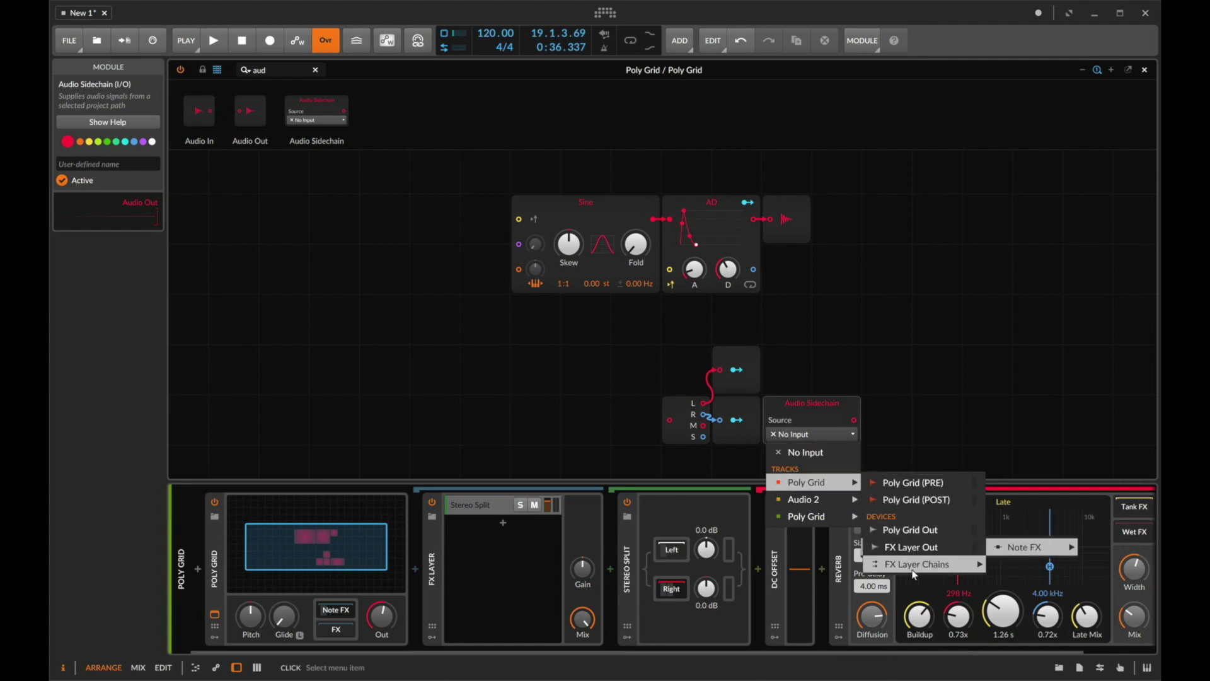
mouse_move(917, 546)
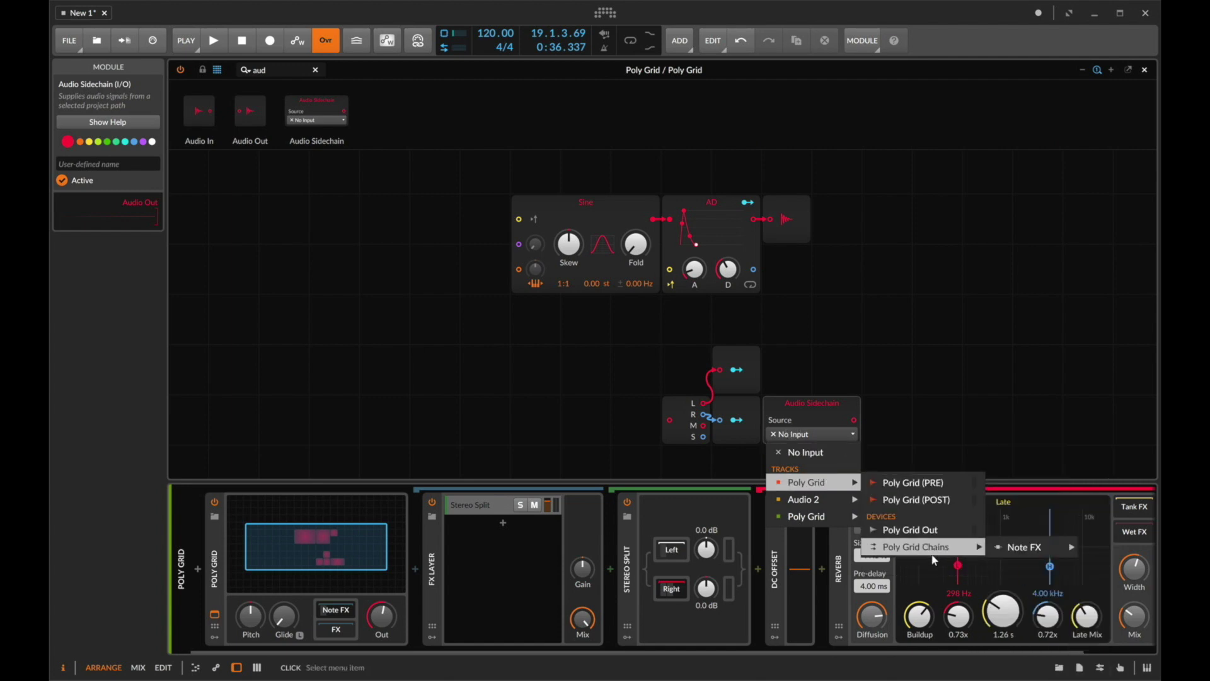
mouse_move(807, 516)
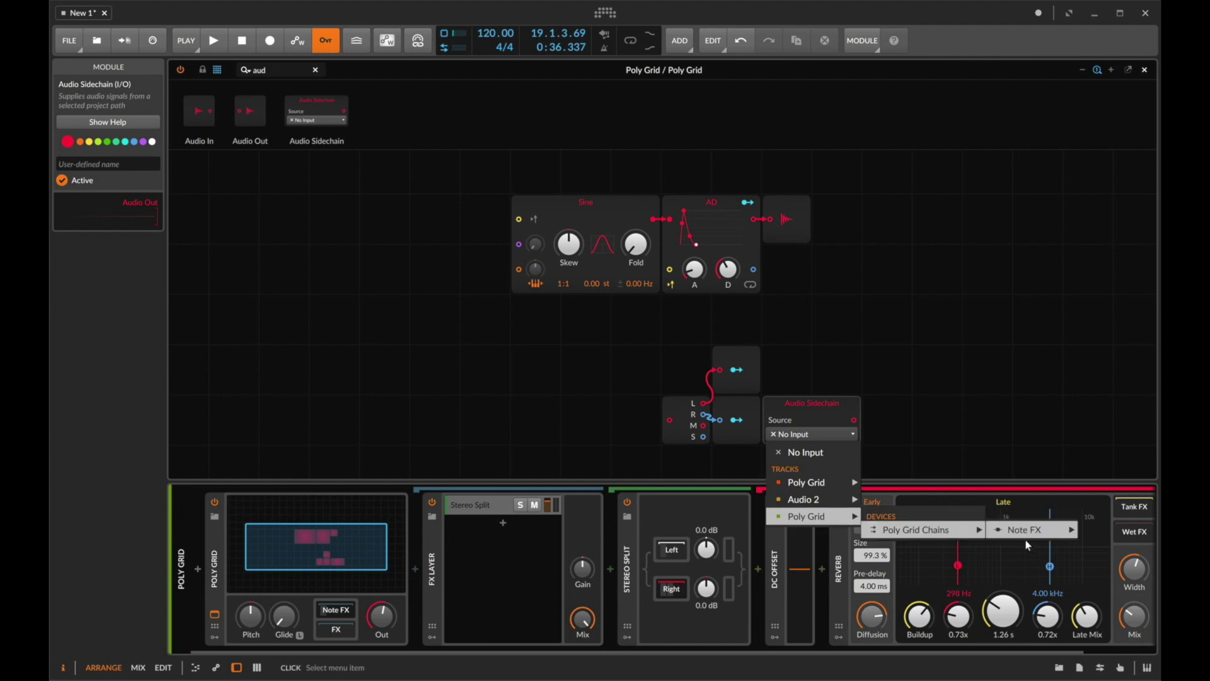
mouse_move(1030, 546)
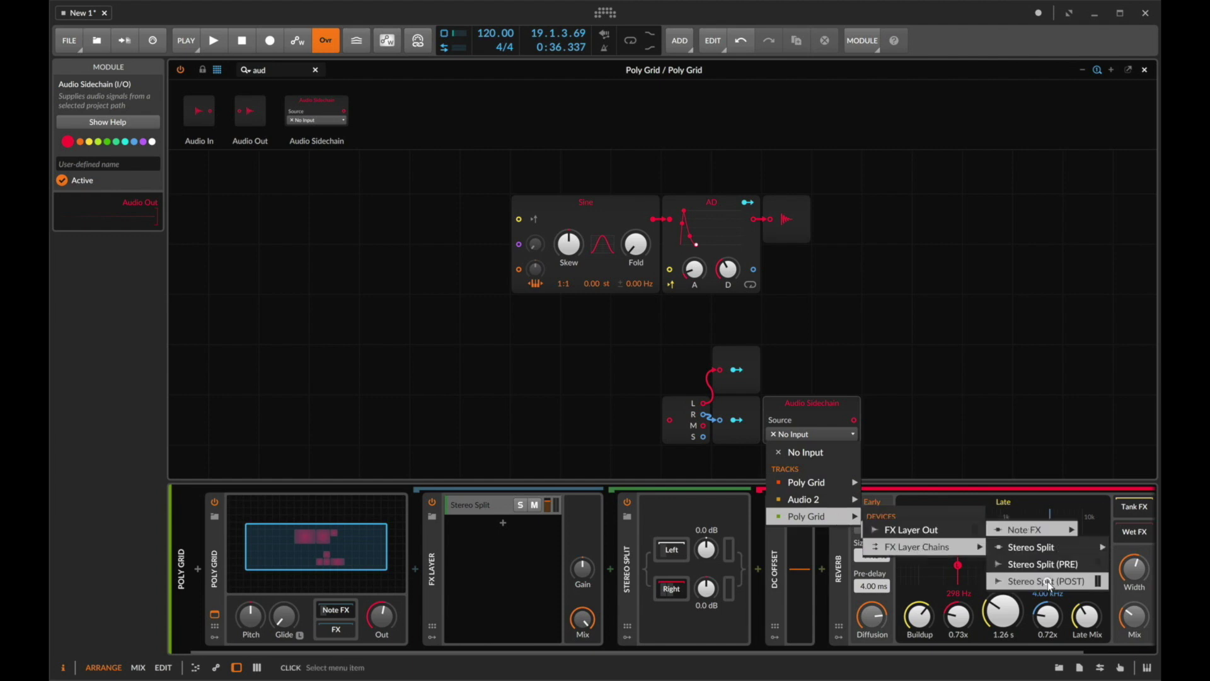
click(1049, 582)
double_click(479, 506)
text(R)
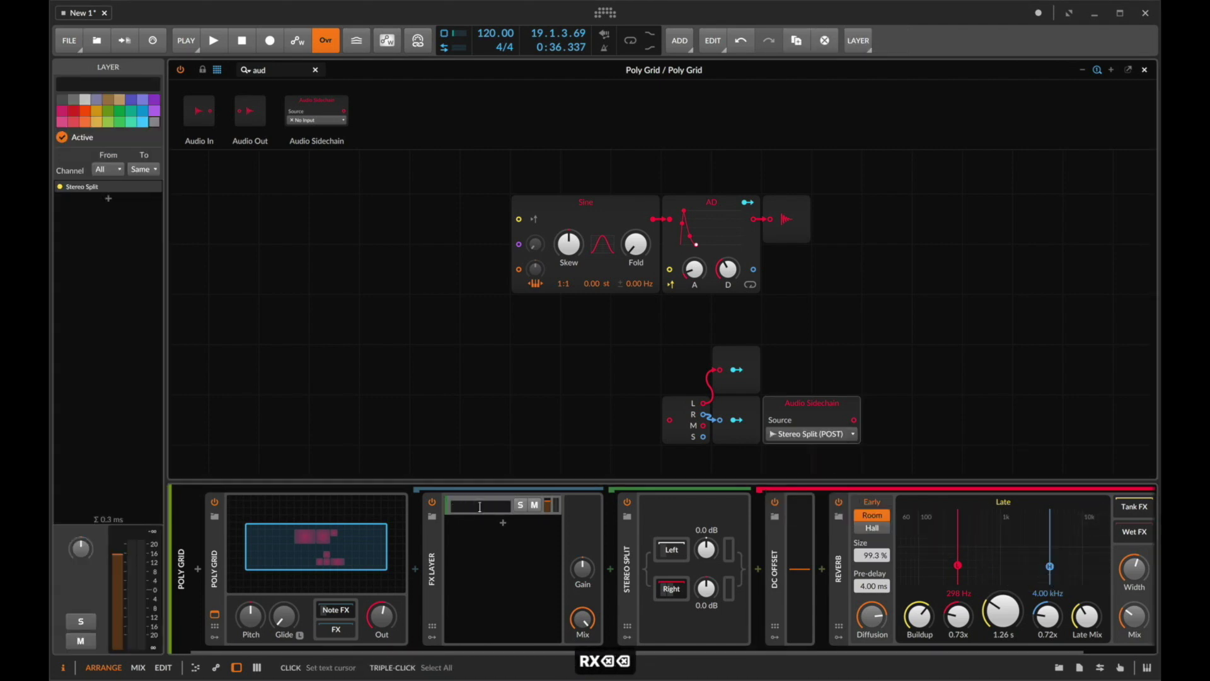
text(FX 1)
key(Return)
Step: Delete the Reverb, shift Audio Out right, and patch a Gates sequencer into the AD trigger
click(844, 572)
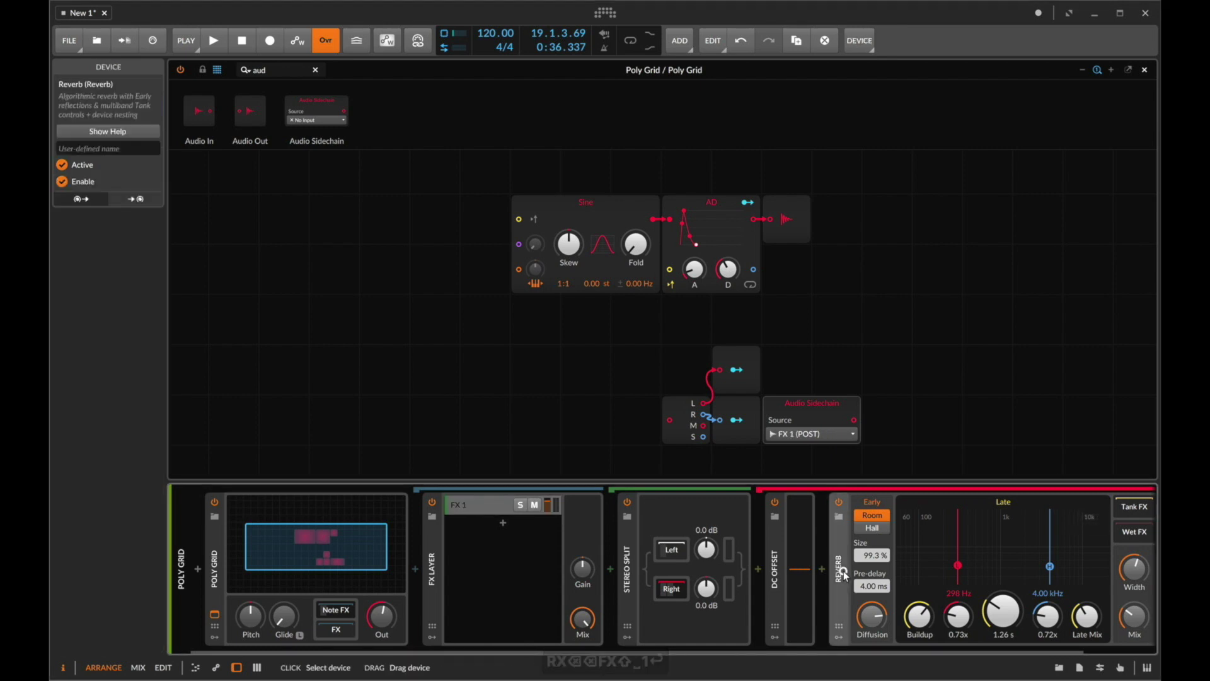
key(Delete)
click(653, 338)
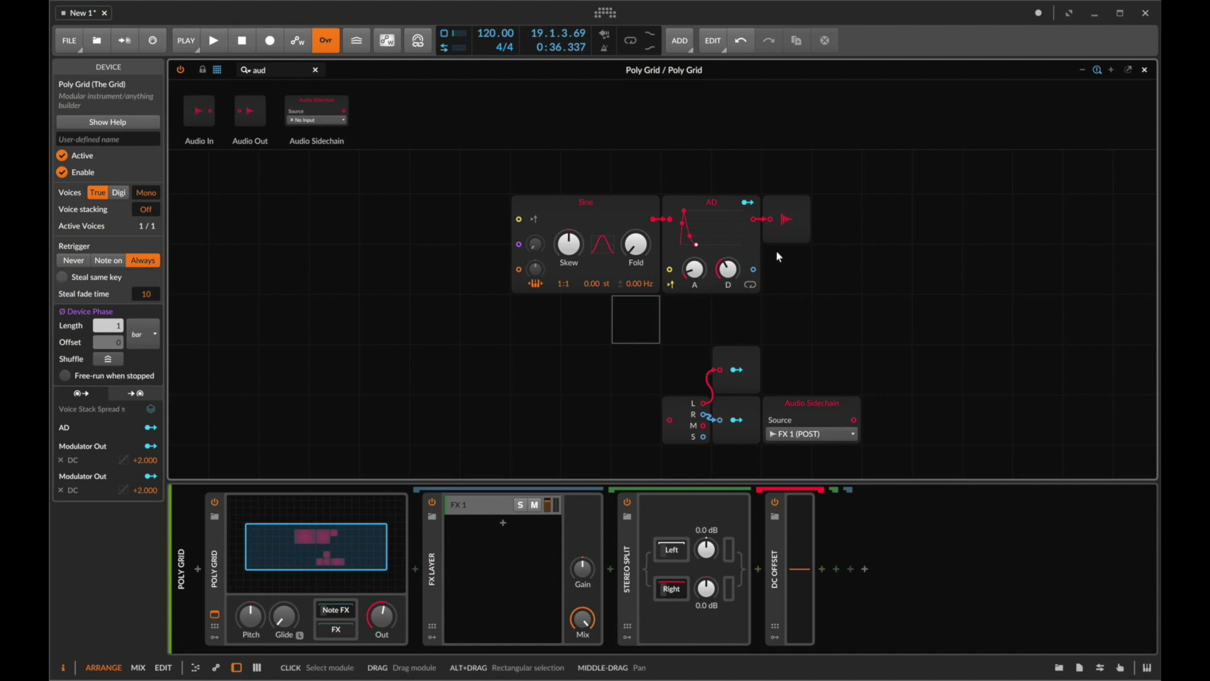
drag(783, 221, 885, 222)
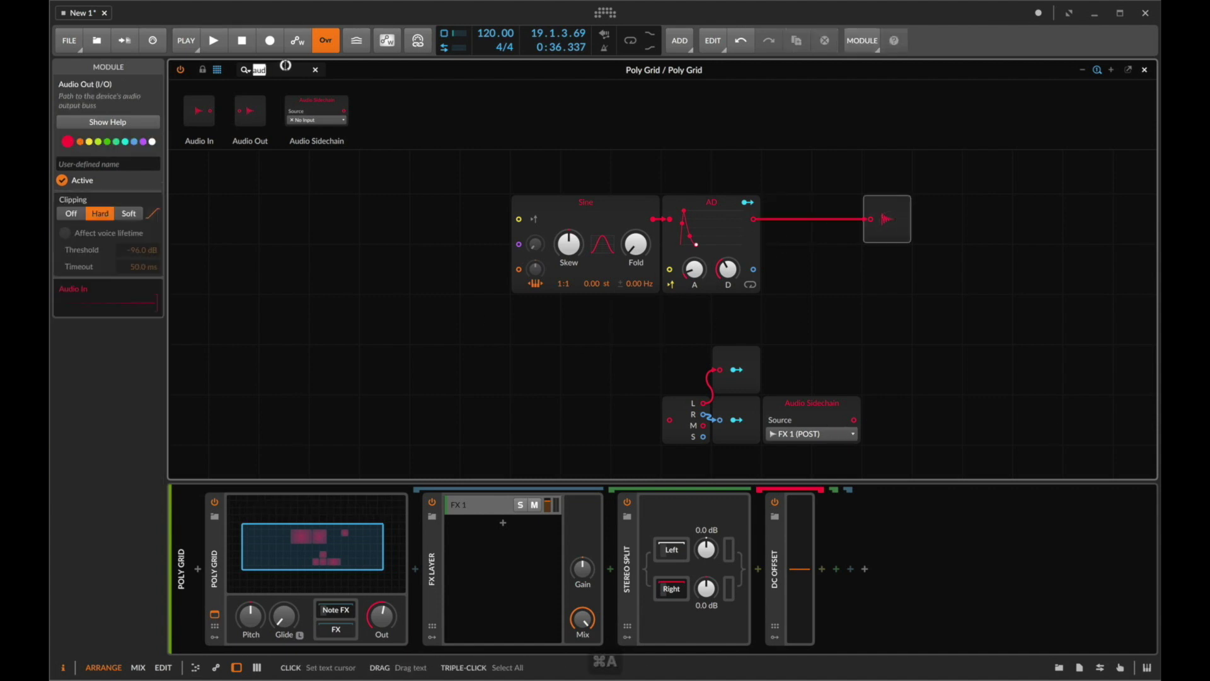
text(gat)
key(Return)
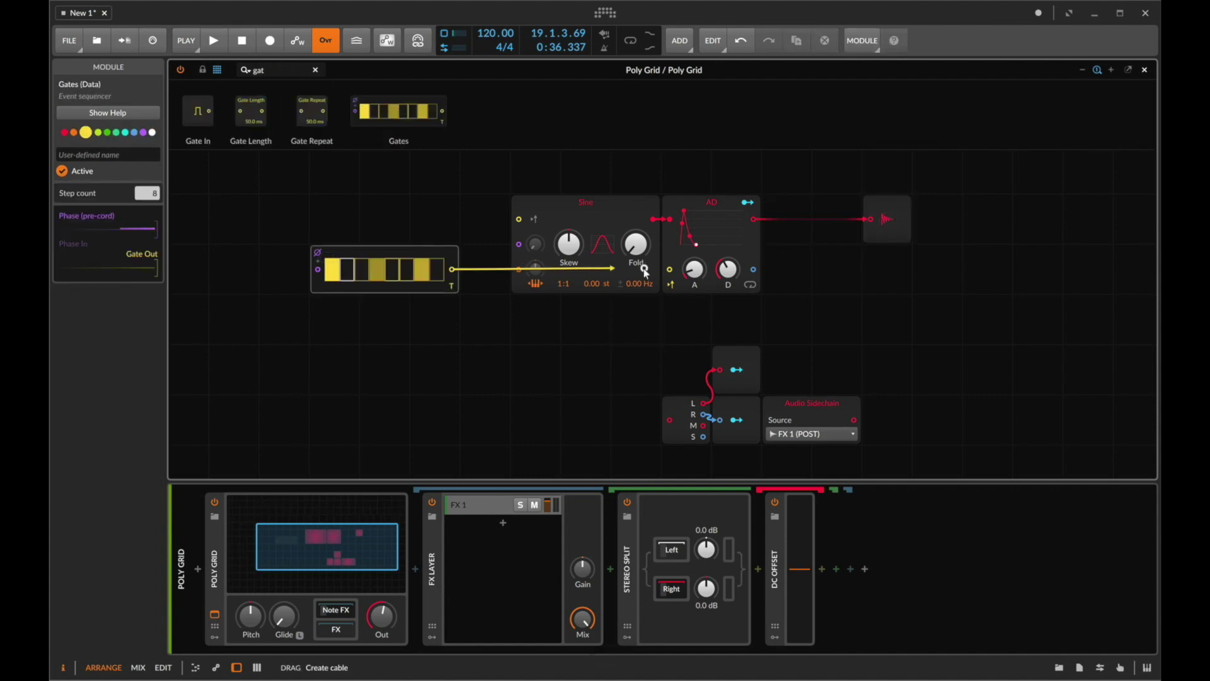
drag(605, 667, 824, 385)
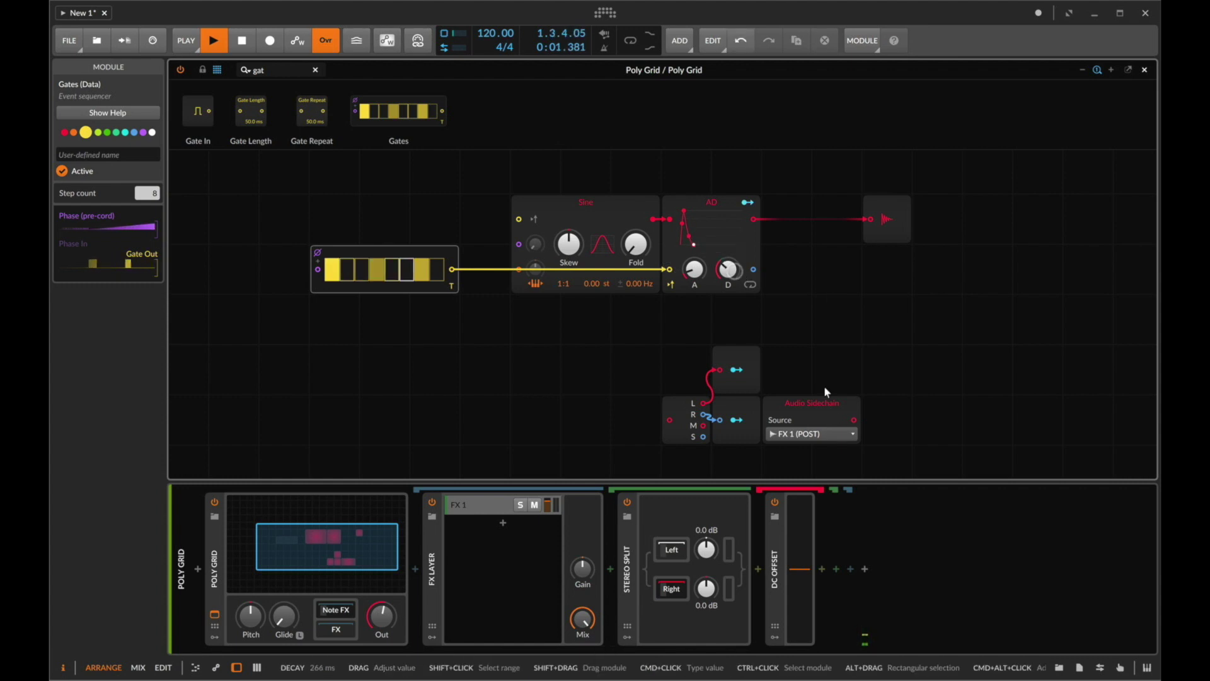
Step: Collapse Stereo Split and chain a Reverb and Delay-2 after it
click(824, 571)
double_click(629, 565)
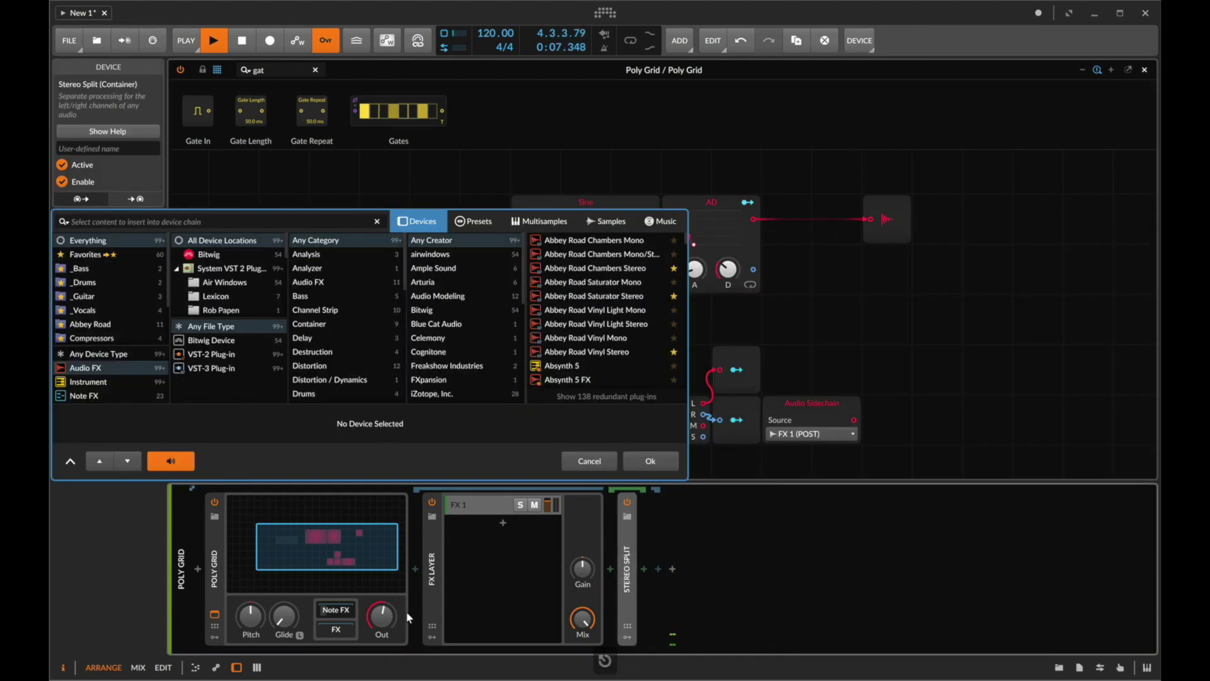
key(Delete)
click(600, 460)
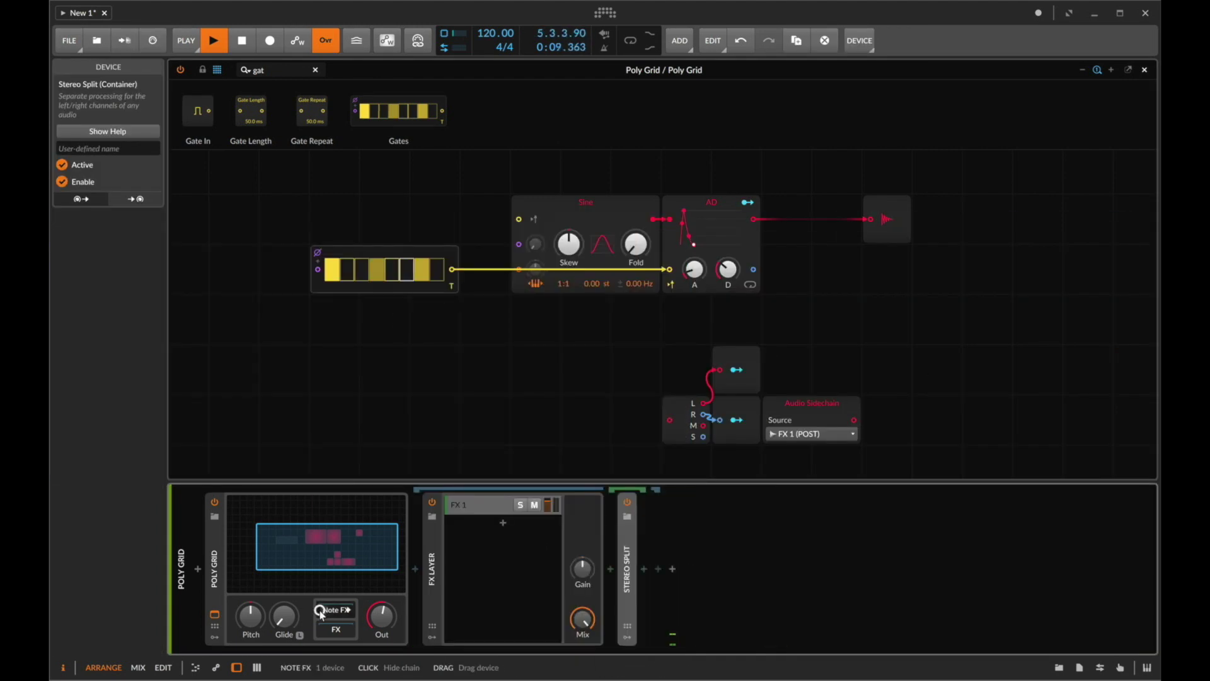
double_click(636, 576)
text(r)
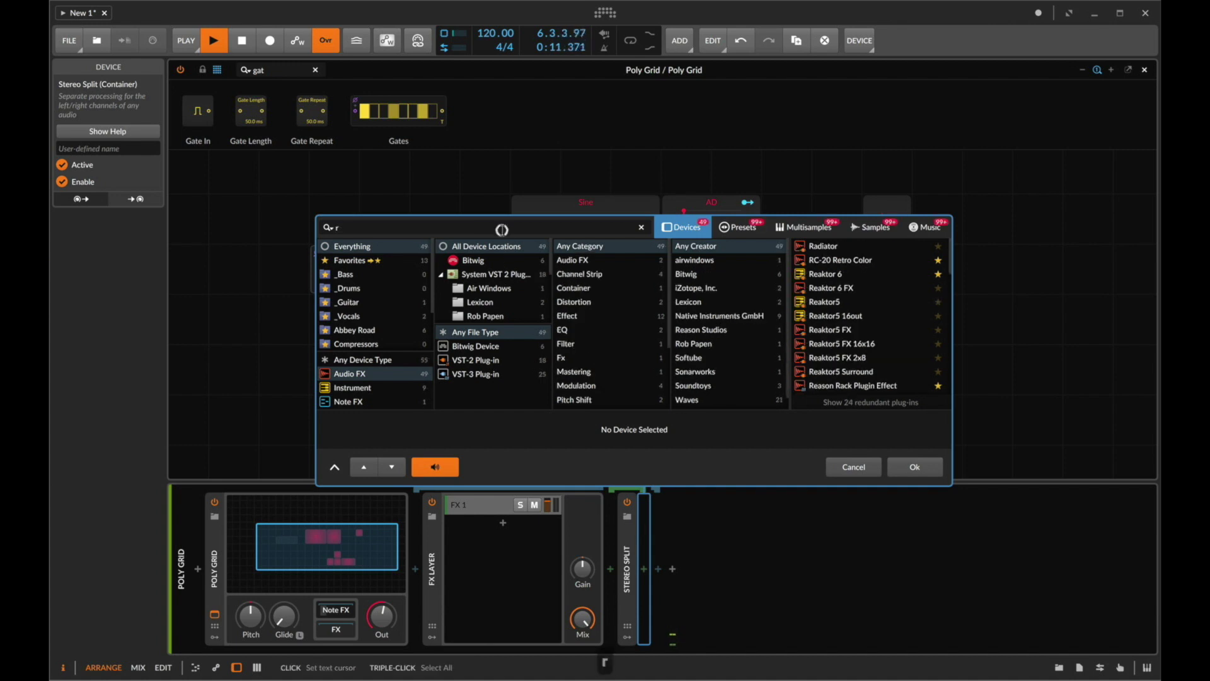
text(ev)
key(Return)
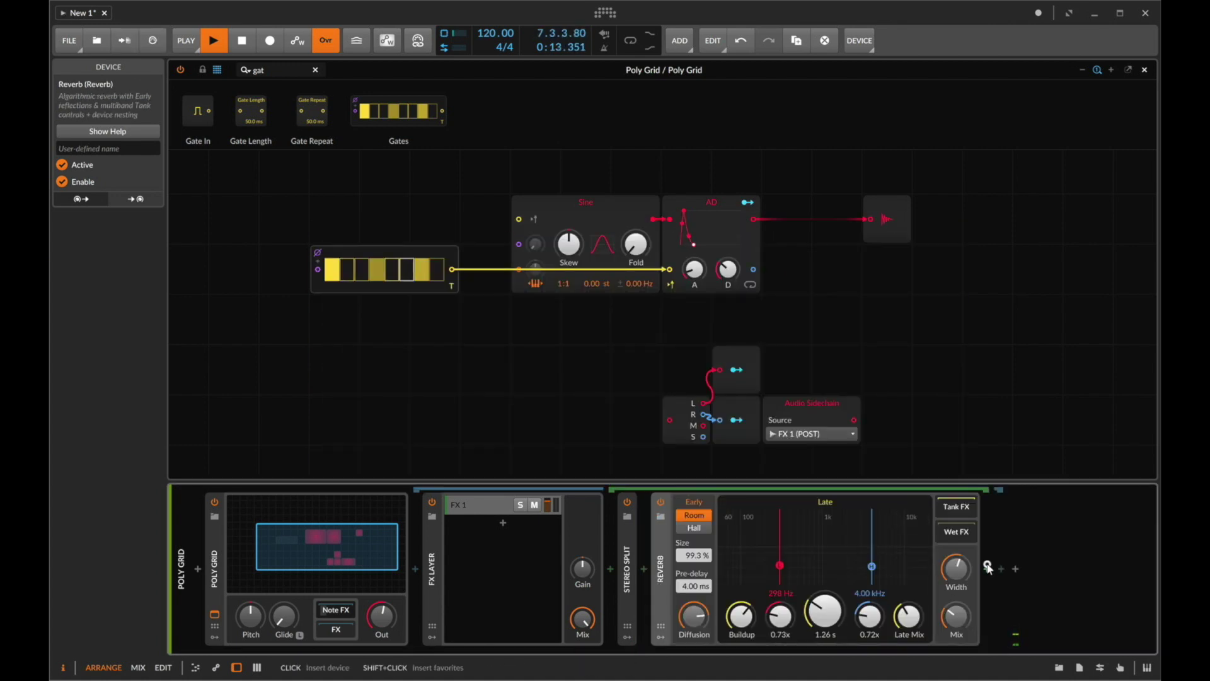
click(987, 567)
text(dela)
key(Down)
key(Down)
key(Return)
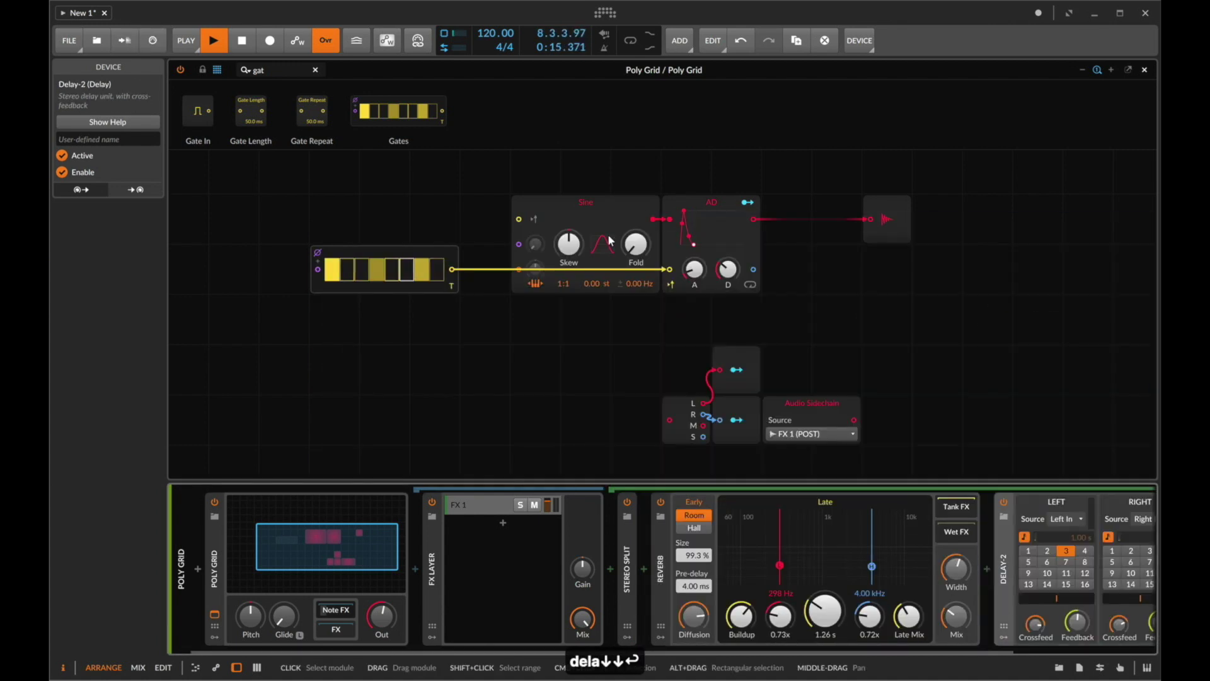
scroll(855, 425, right, 2)
scroll(854, 425, right, 2)
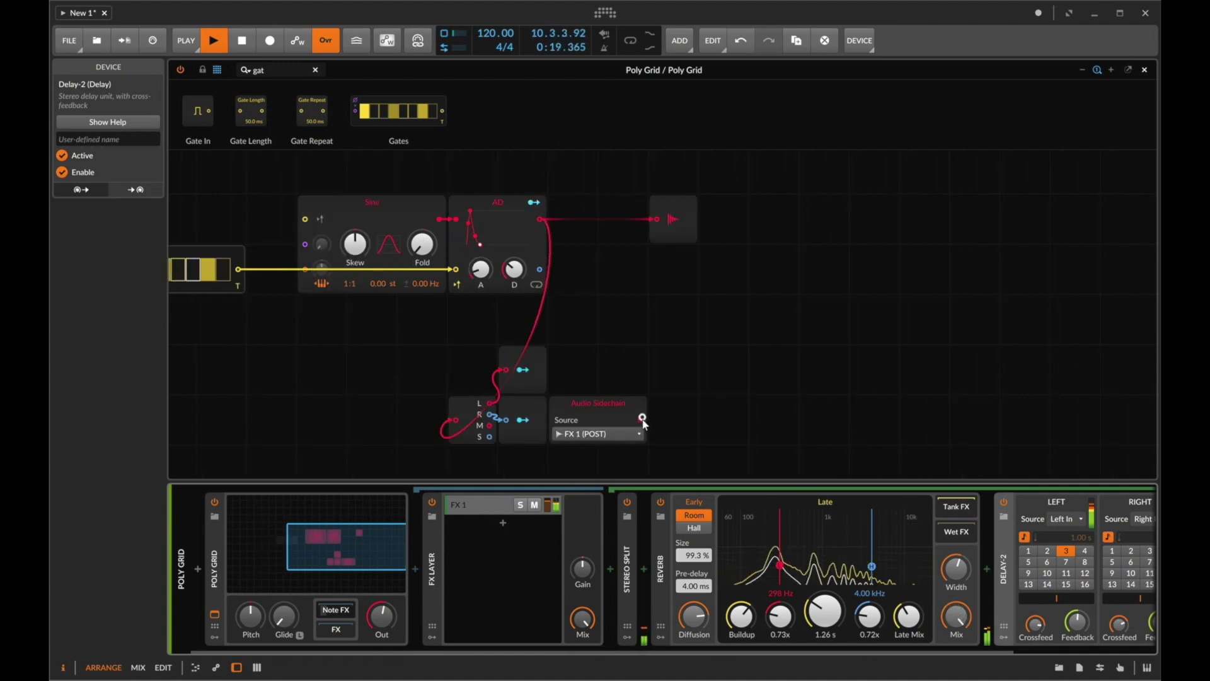
Step: Mix the sidechain into the grid output at −13.2 dB and set reverb decay to 31.6 s
drag(642, 420, 649, 219)
drag(576, 269, 576, 303)
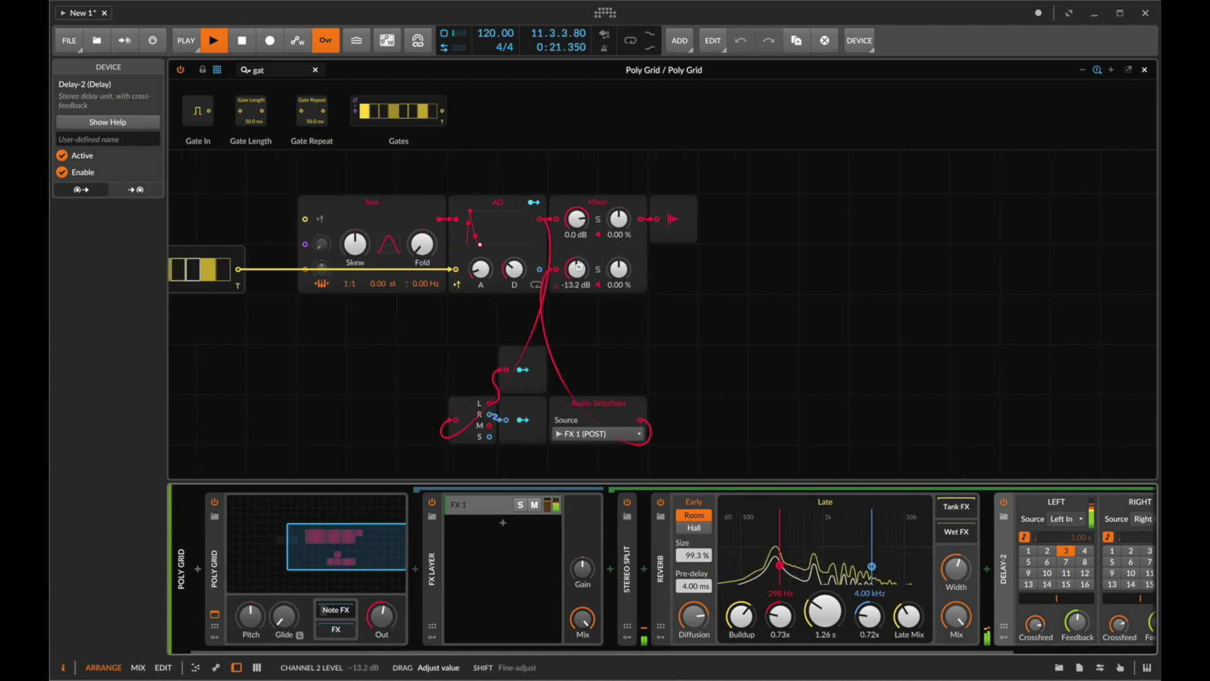
drag(824, 610, 825, 530)
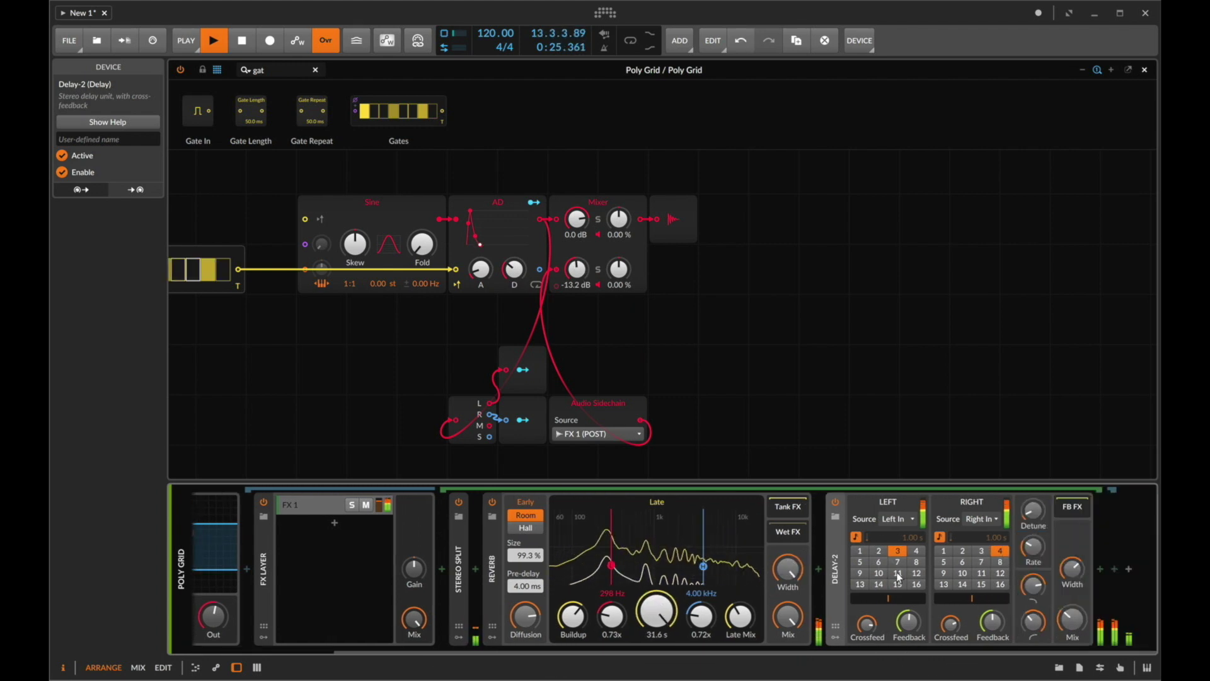